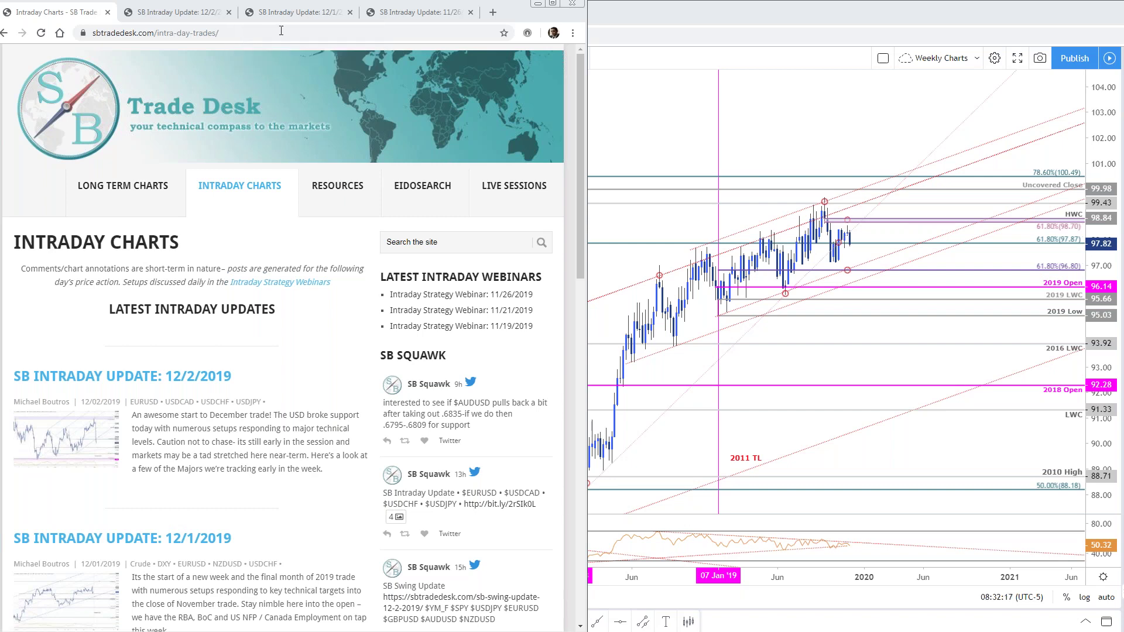
# Step: Enlarge the DXY chart in the 'SB Intraday Update: 12/1/2019' post, then bring up the weekly DXY chart
pyautogui.click(280, 13)
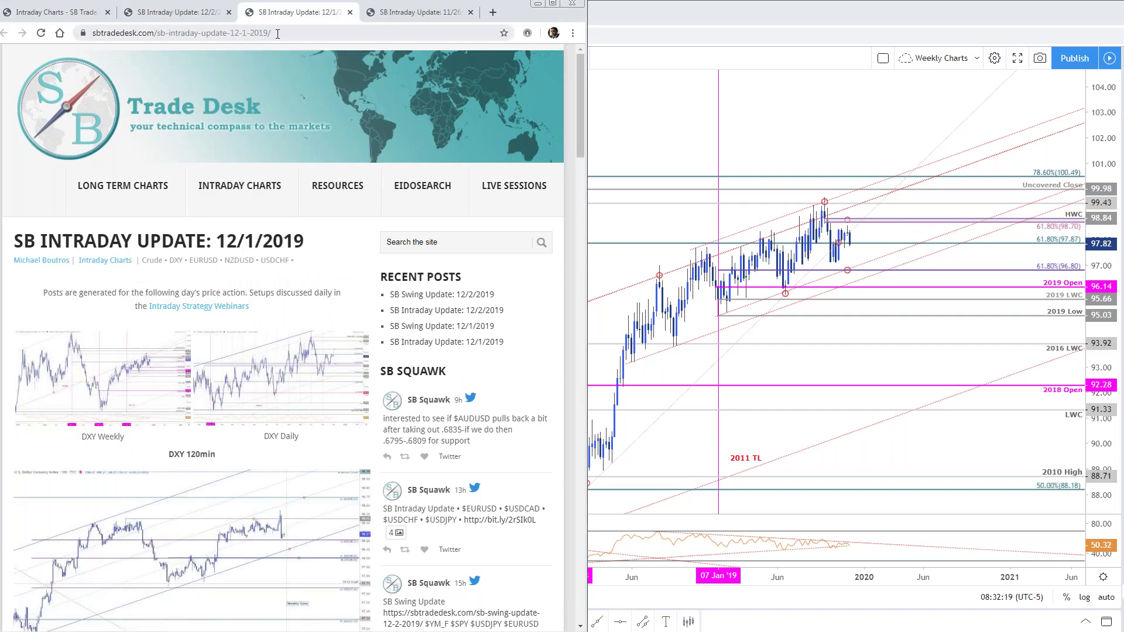
pyautogui.scroll(-1, 281, 334)
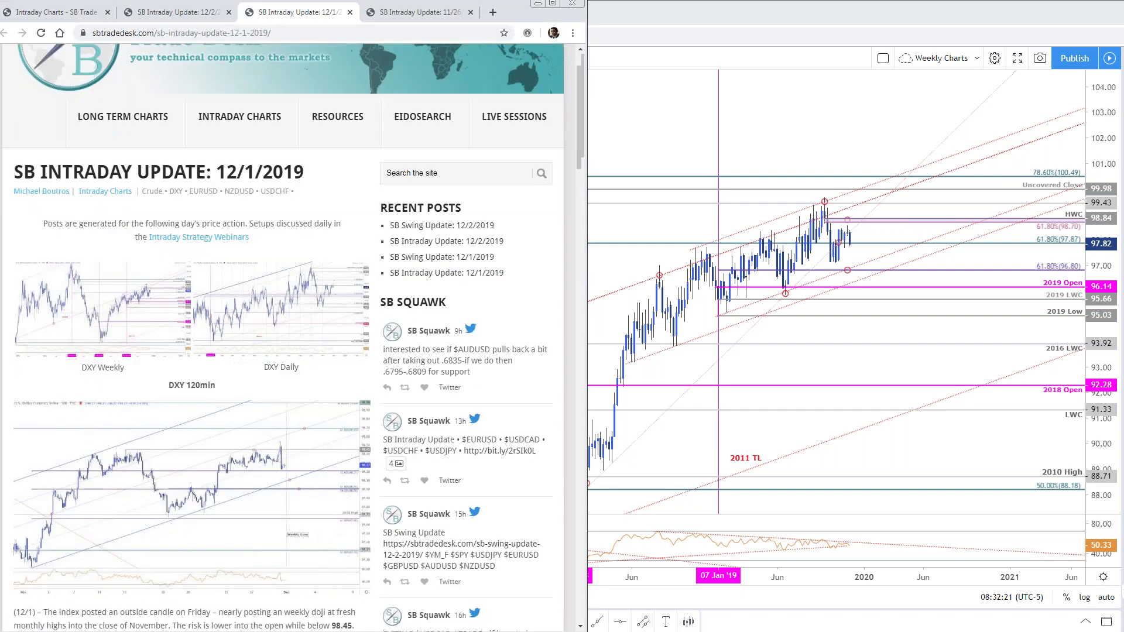
pyautogui.scroll(-2, 281, 334)
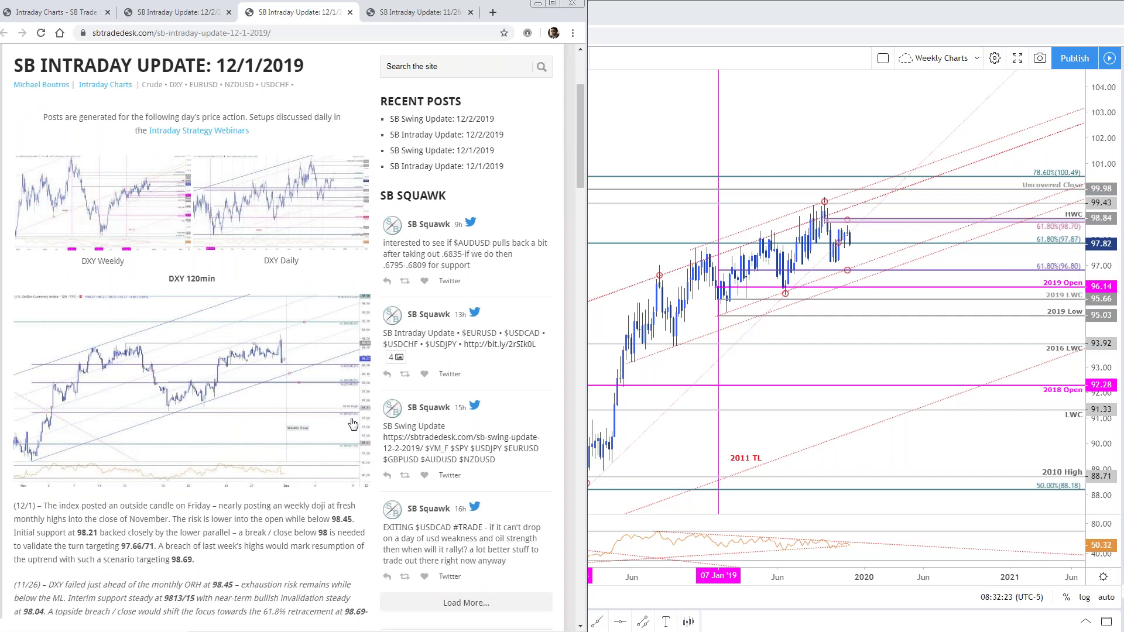
pyautogui.scroll(-1, 262, 407)
pyautogui.scroll(-1, 268, 405)
pyautogui.click(283, 342)
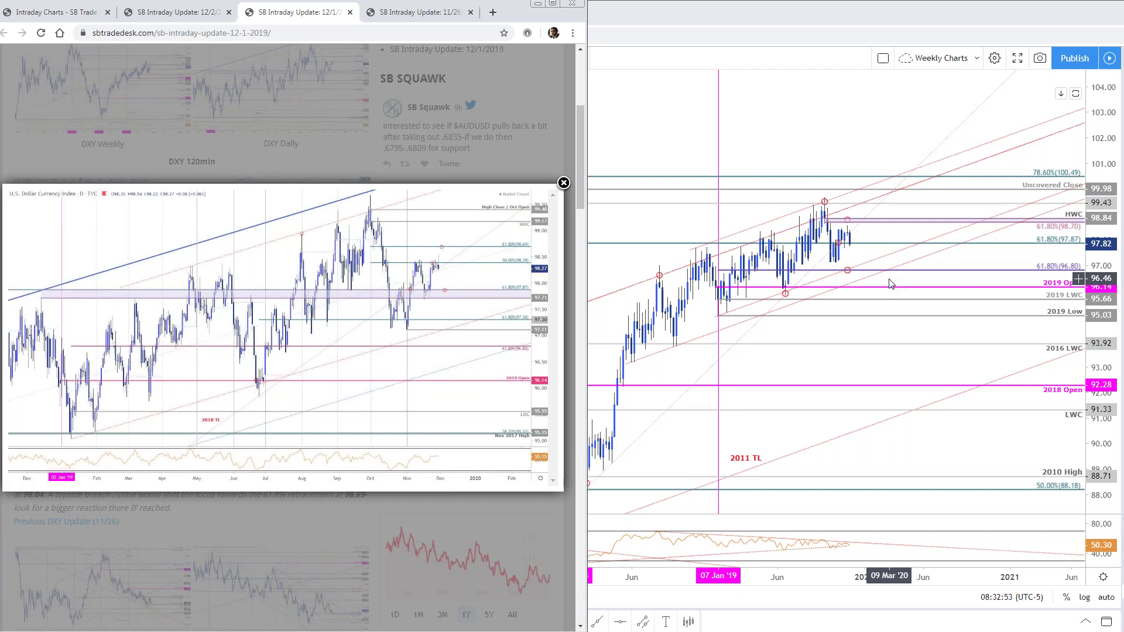
pyautogui.click(835, 139)
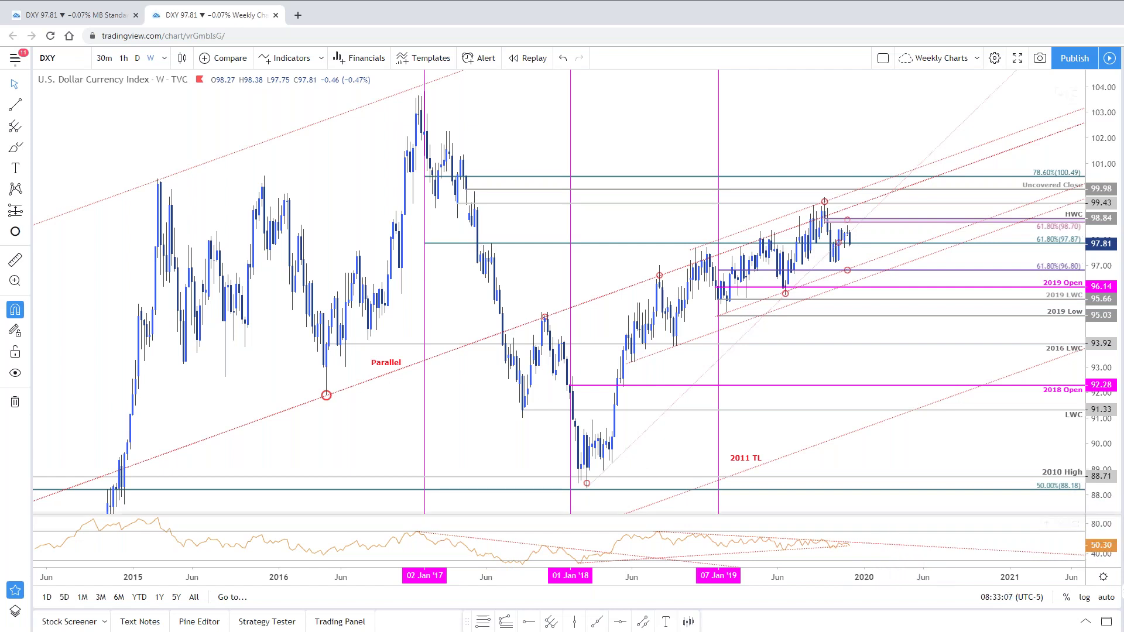
# Step: Drag the weekly DXY RSI-pane trendline's right end out to 20 Jan 2020
pyautogui.moveTo(1100, 529); pyautogui.dragTo(1101, 520)
pyautogui.moveTo(993, 535); pyautogui.dragTo(985, 520)
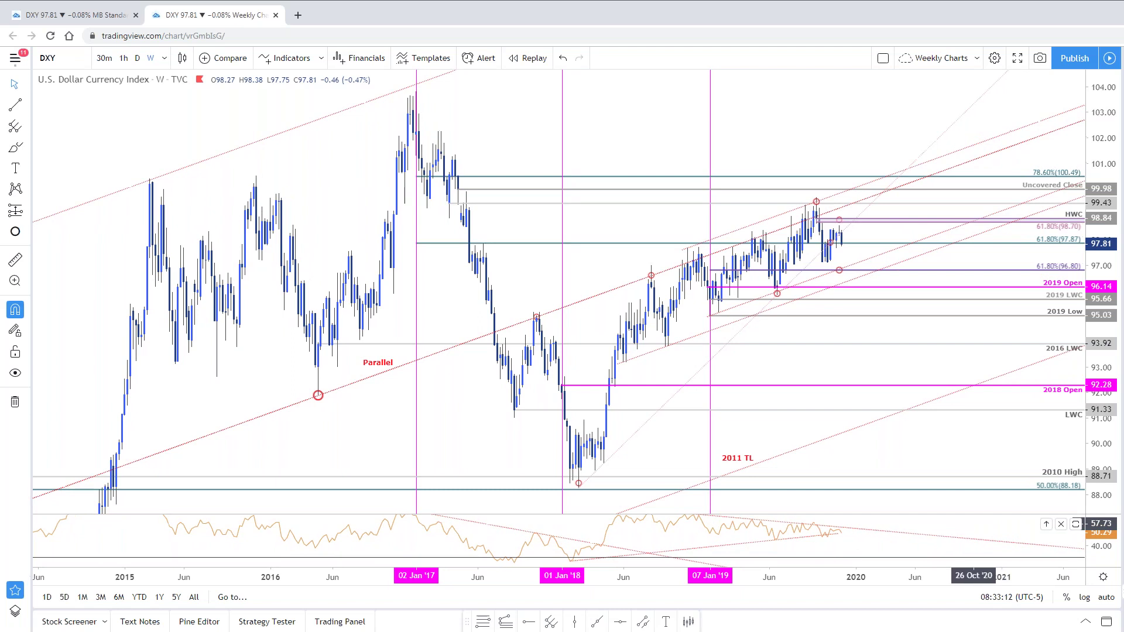
pyautogui.click(845, 536)
pyautogui.moveTo(855, 539)
pyautogui.mouseDown()
pyautogui.moveTo(881, 529)
pyautogui.moveTo(861, 534)
pyautogui.mouseUp()
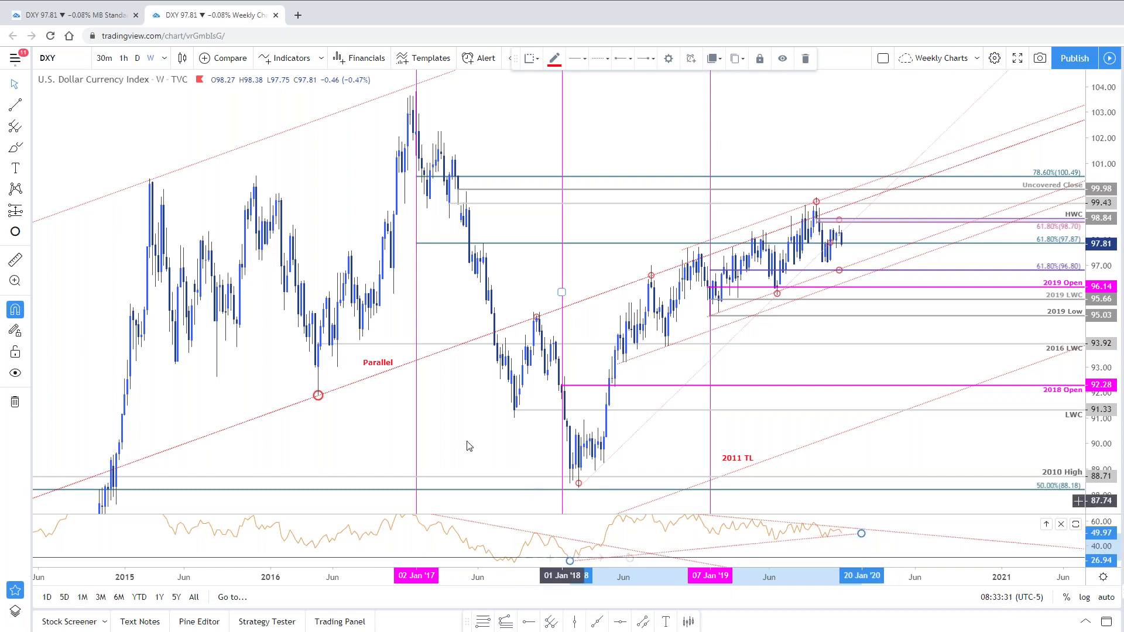
# Step: Maximize the daily chart in the two-chart DXY layout, framing late 2018 through early 2020
pyautogui.click(68, 23)
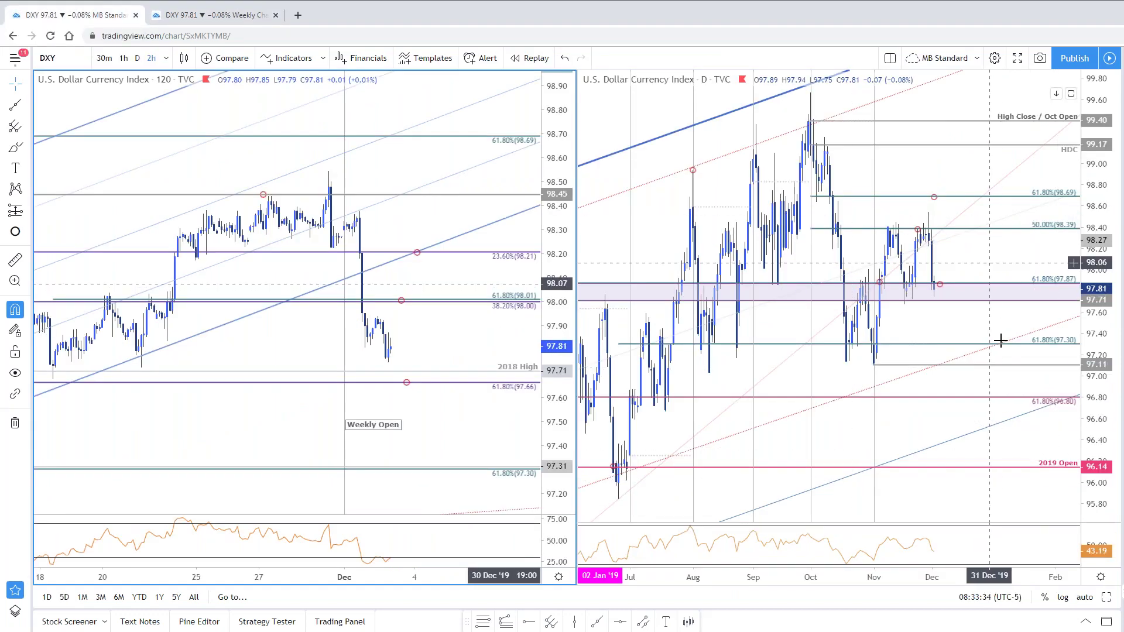
pyautogui.click(1106, 597)
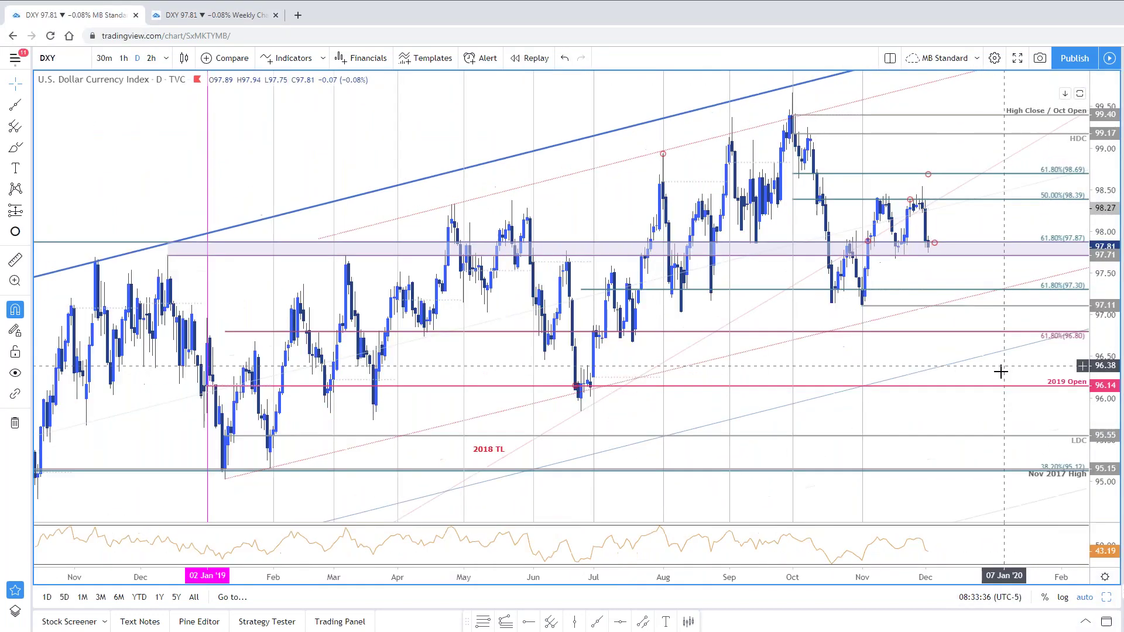
pyautogui.scroll(1, 992, 371)
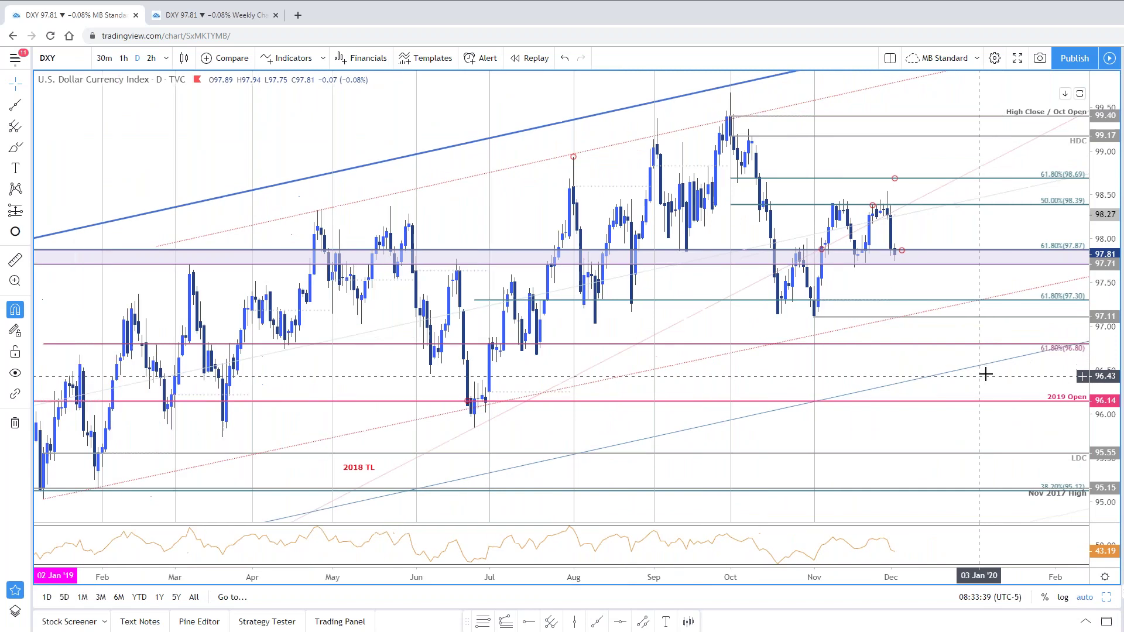
pyautogui.scroll(-3, 995, 351)
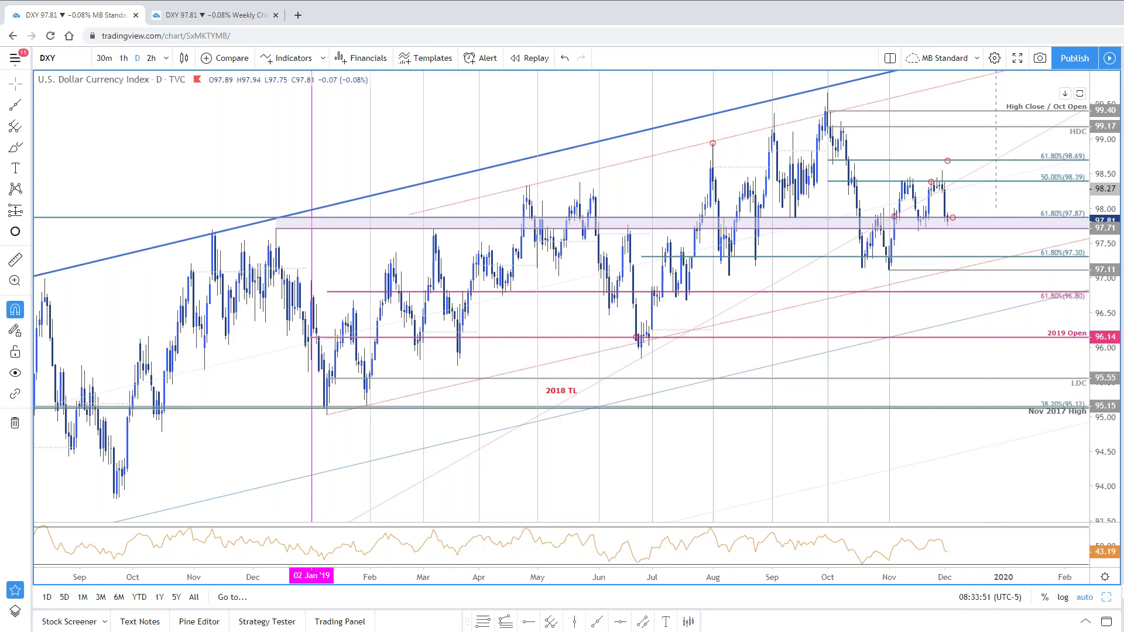
pyautogui.scroll(-3, 515, 358)
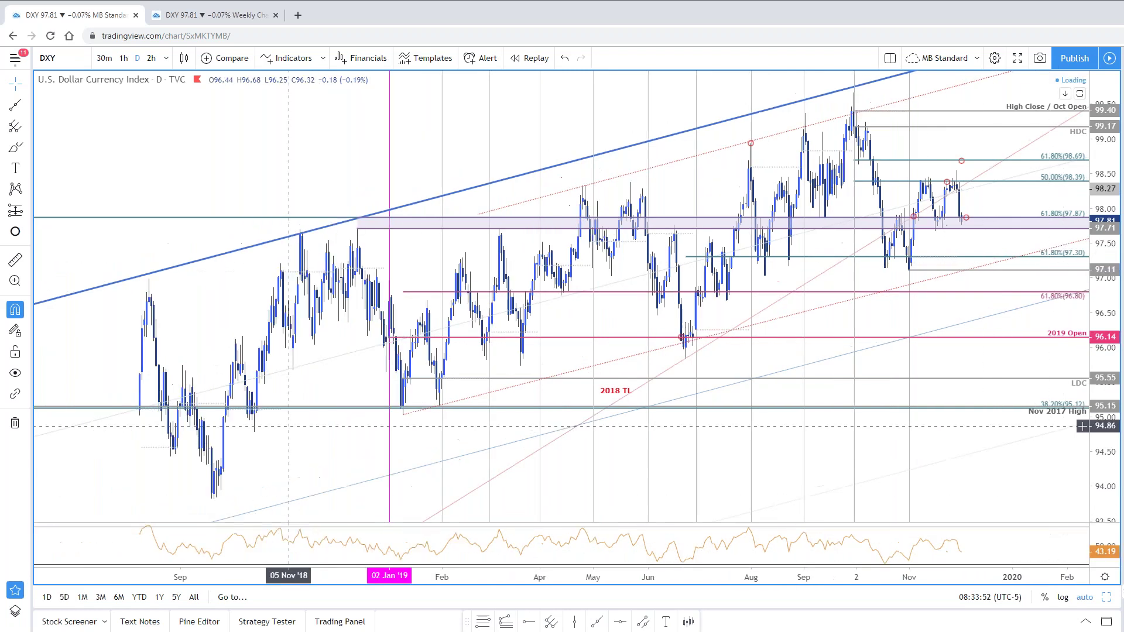
pyautogui.scroll(3, 486, 293)
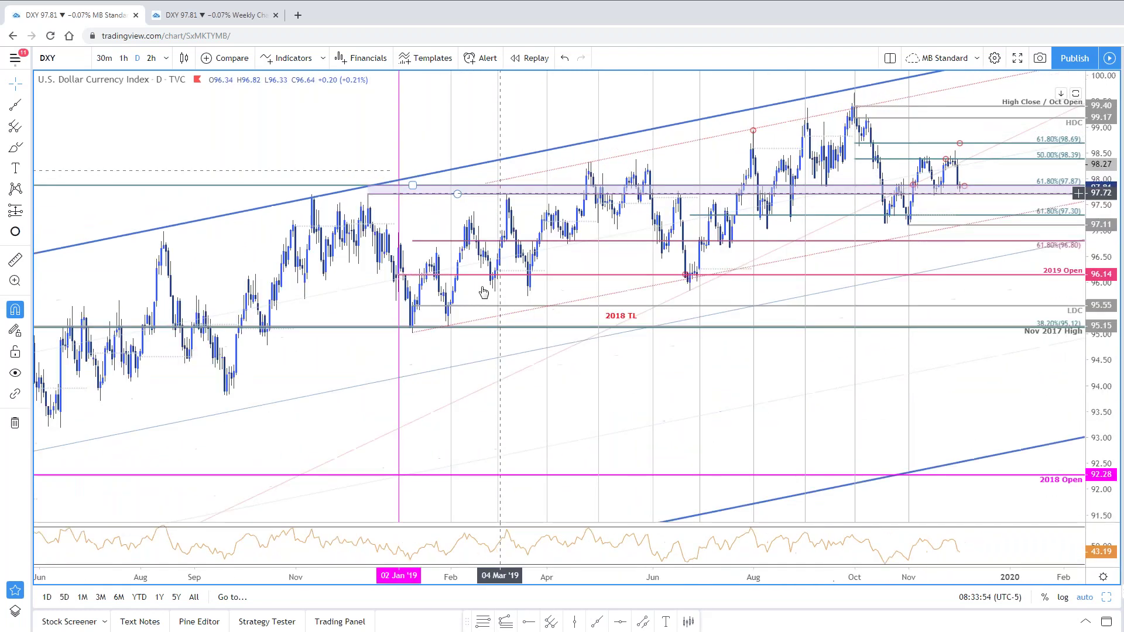
pyautogui.scroll(2, 385, 206)
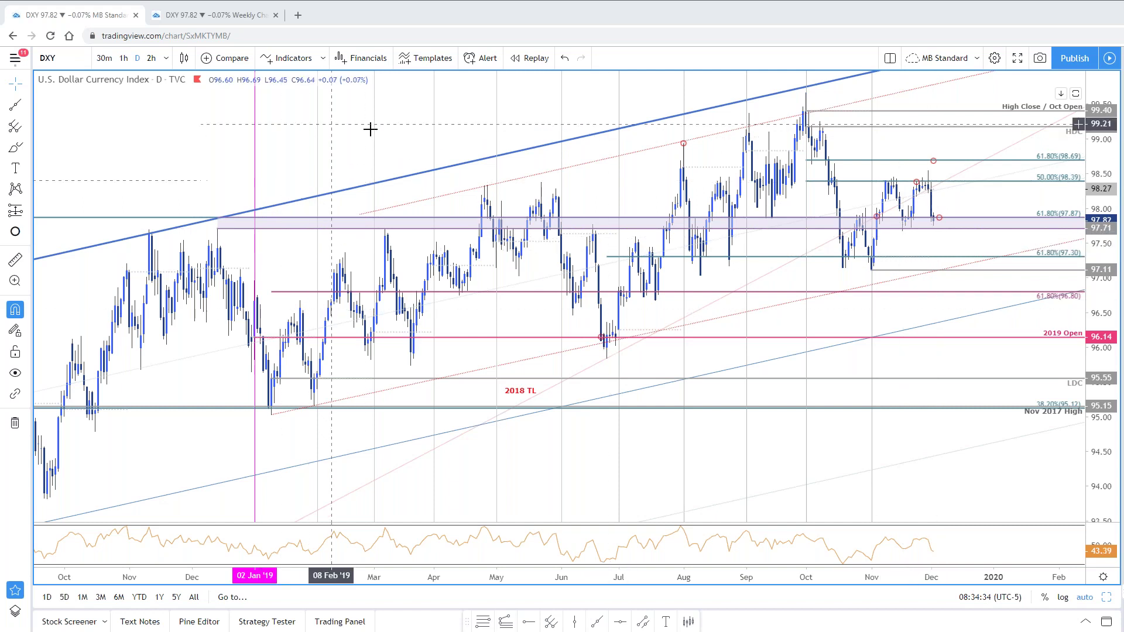
# Step: Maximize the 120-minute DXY chart and pan it to recent bars
pyautogui.click(1113, 598)
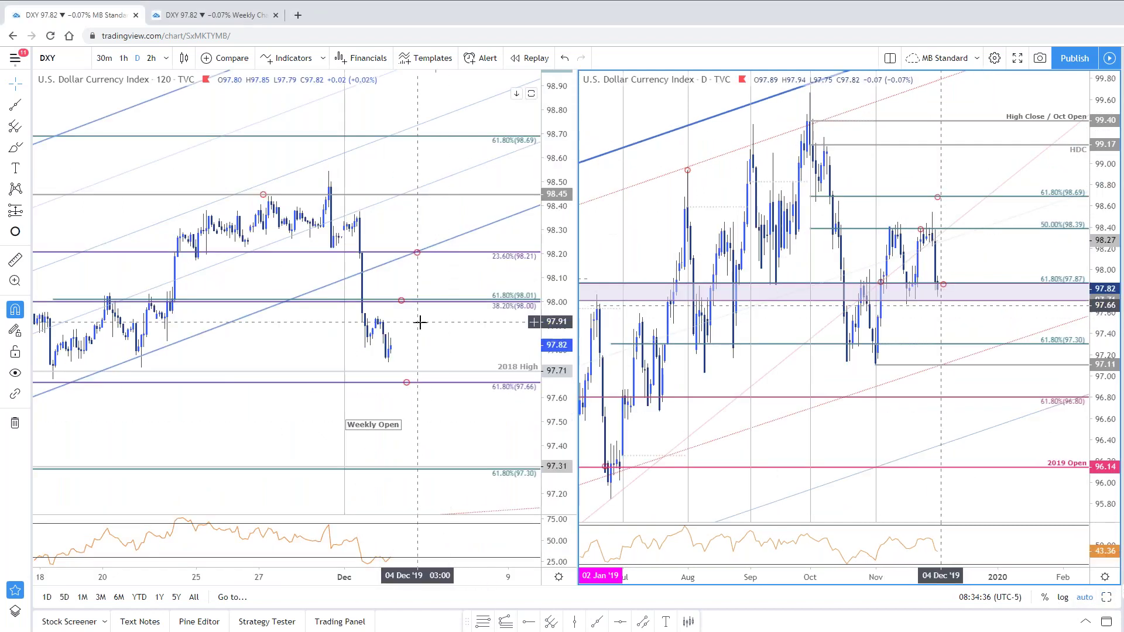
pyautogui.click(1113, 598)
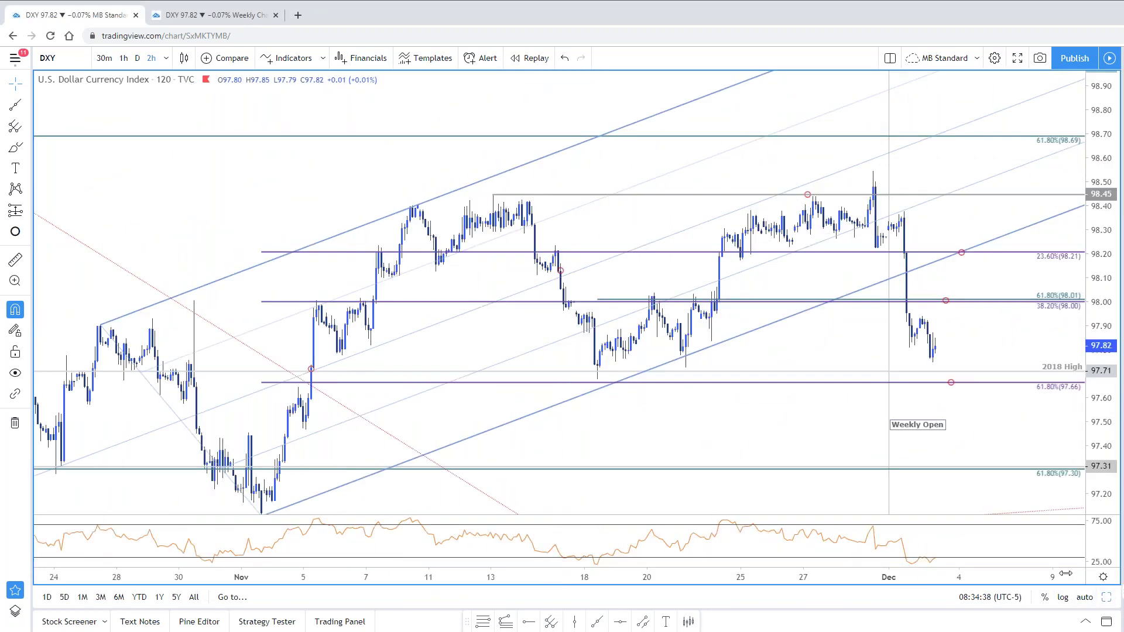
pyautogui.moveTo(986, 328); pyautogui.dragTo(926, 319)
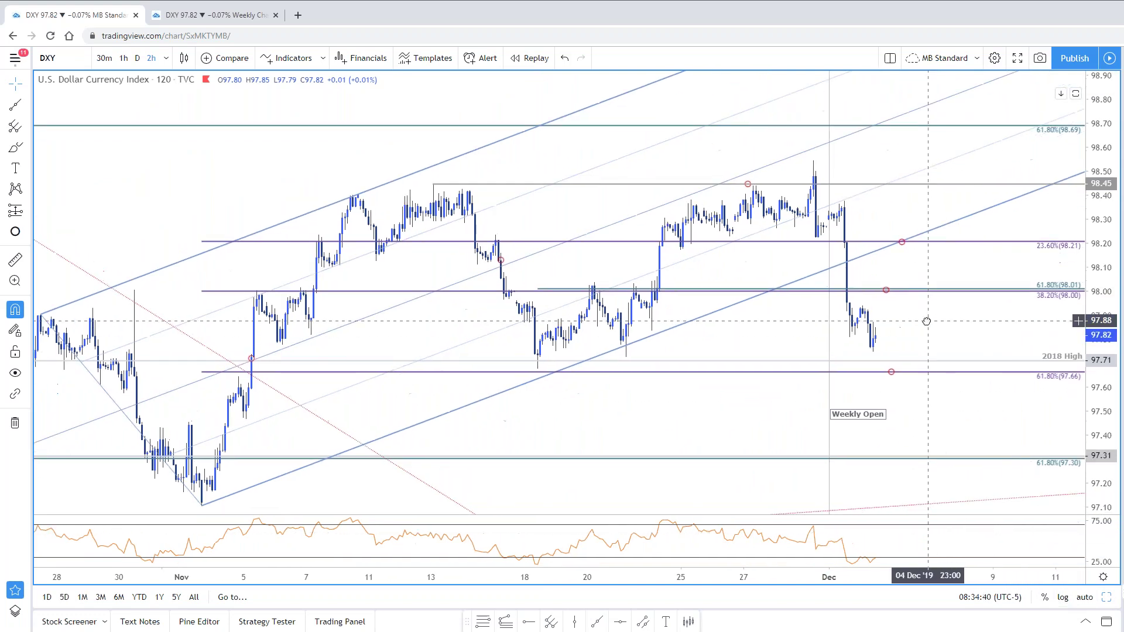
# Step: In the blog post, close the daily image and enlarge the DXY 120min chart image
pyautogui.hotkey('alt', 'Tab')
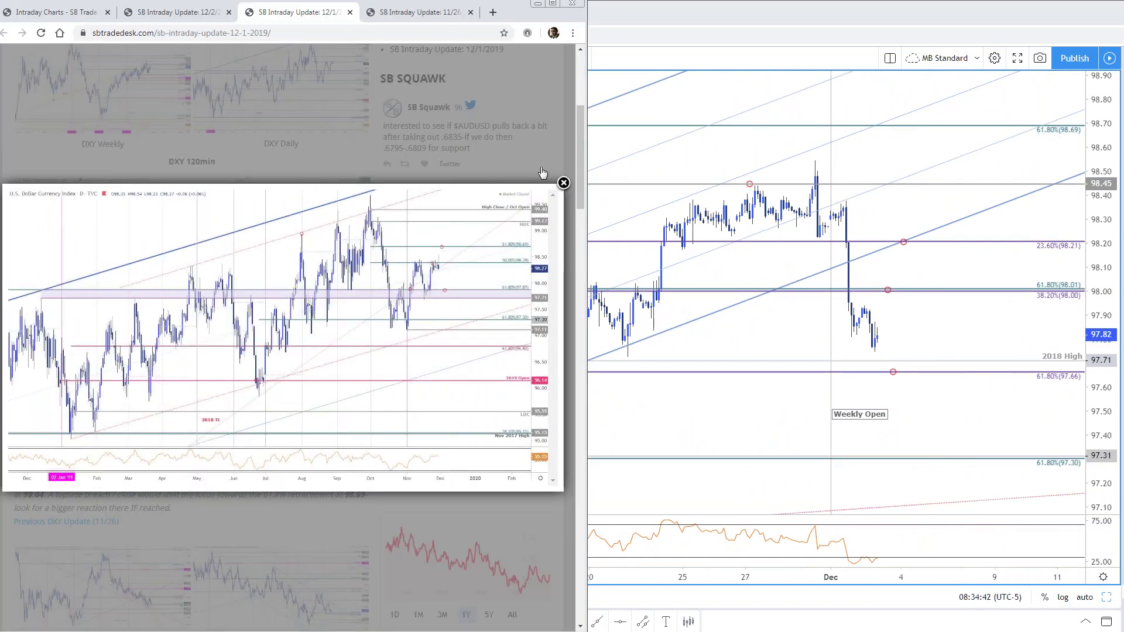
pyautogui.click(184, 424)
pyautogui.click(252, 323)
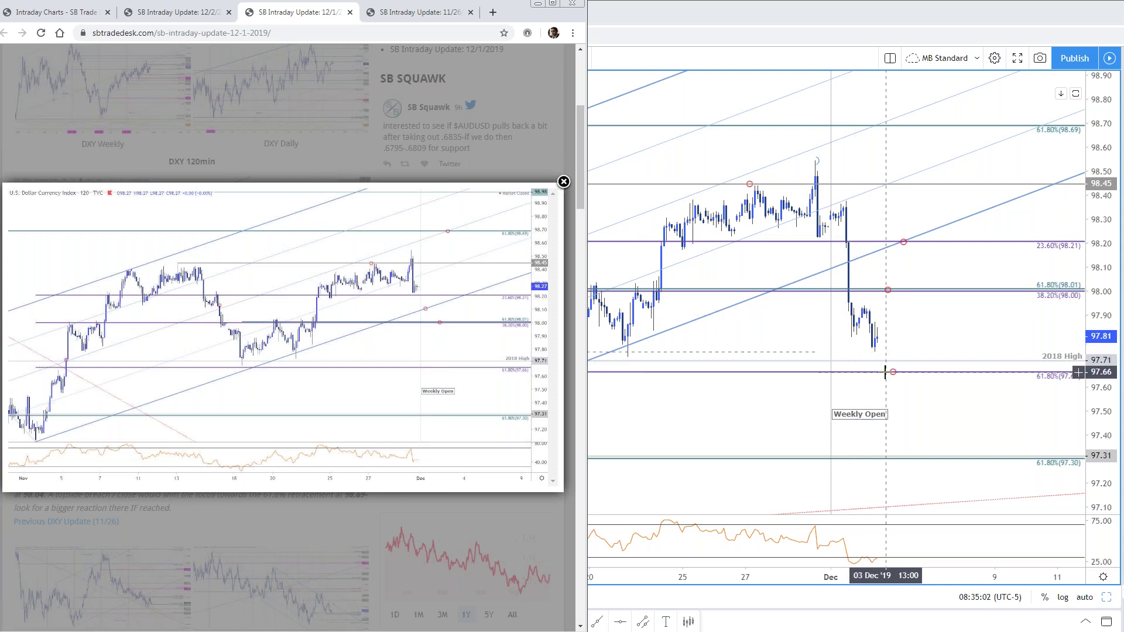
# Step: Return to the maximized 2h DXY chart and change its interval to 60 minutes
pyautogui.click(970, 401)
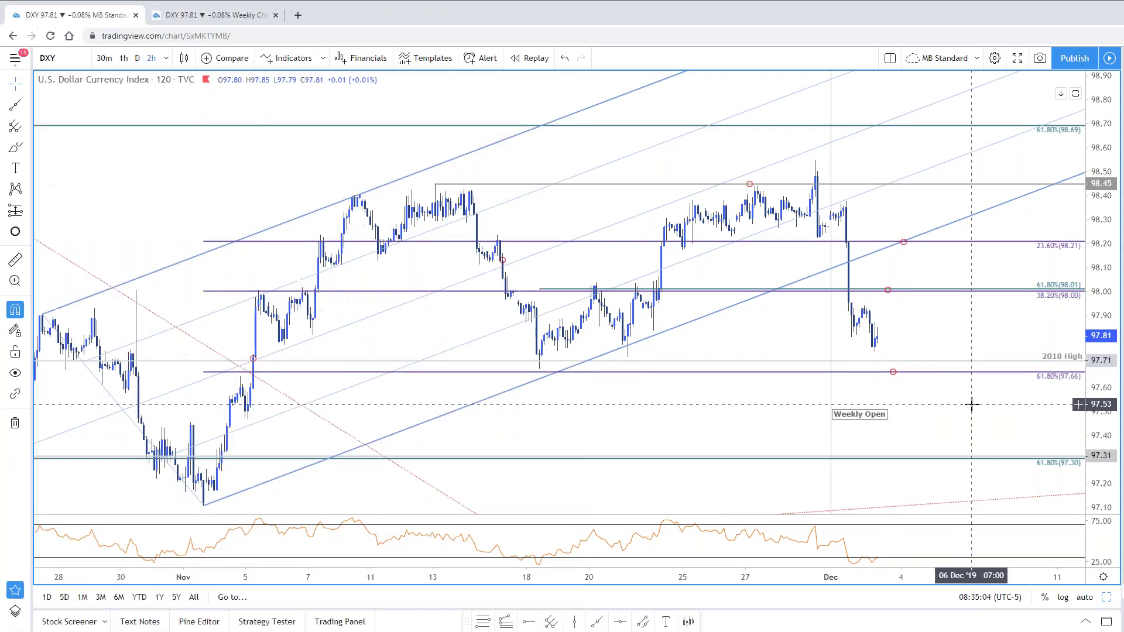
pyautogui.scroll(-3, 966, 403)
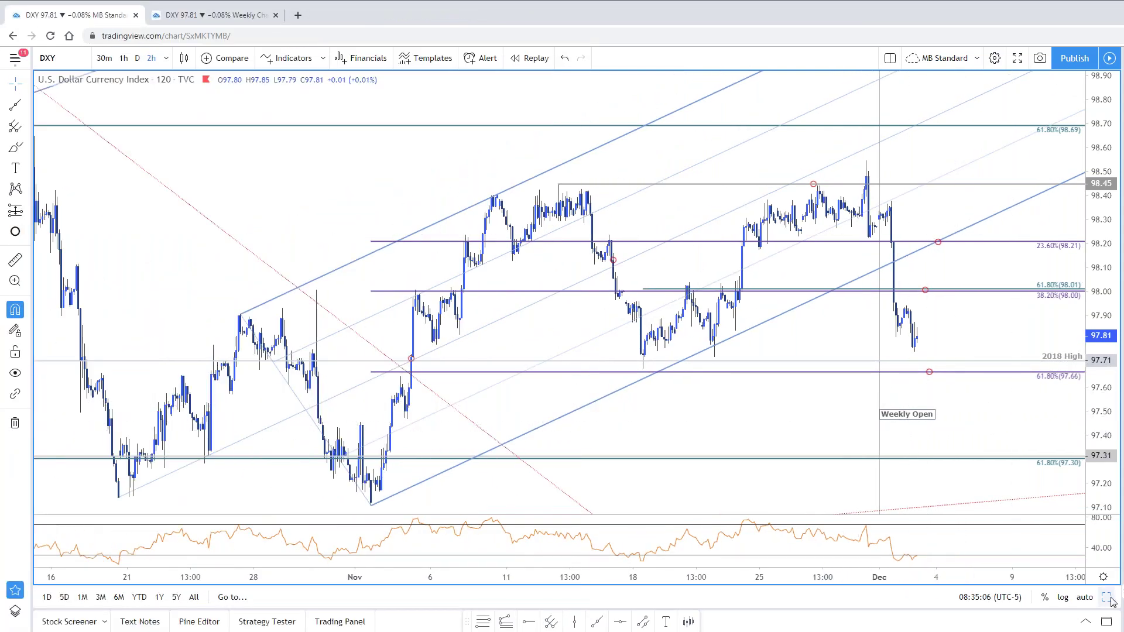
pyautogui.hotkey('alt', 'Return')
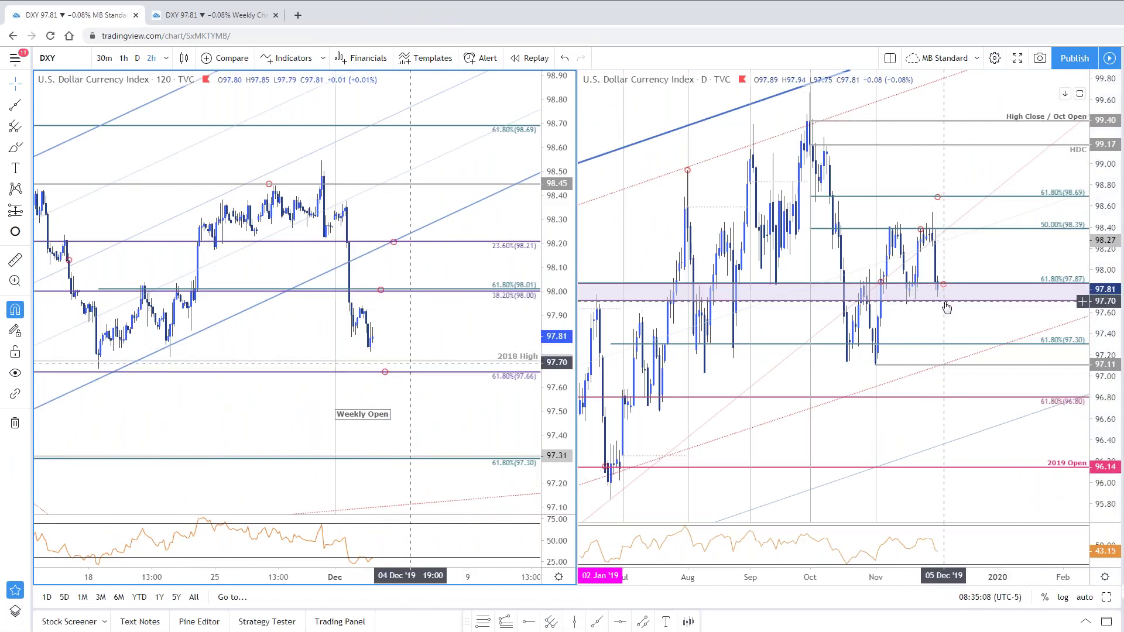
pyautogui.click(1106, 598)
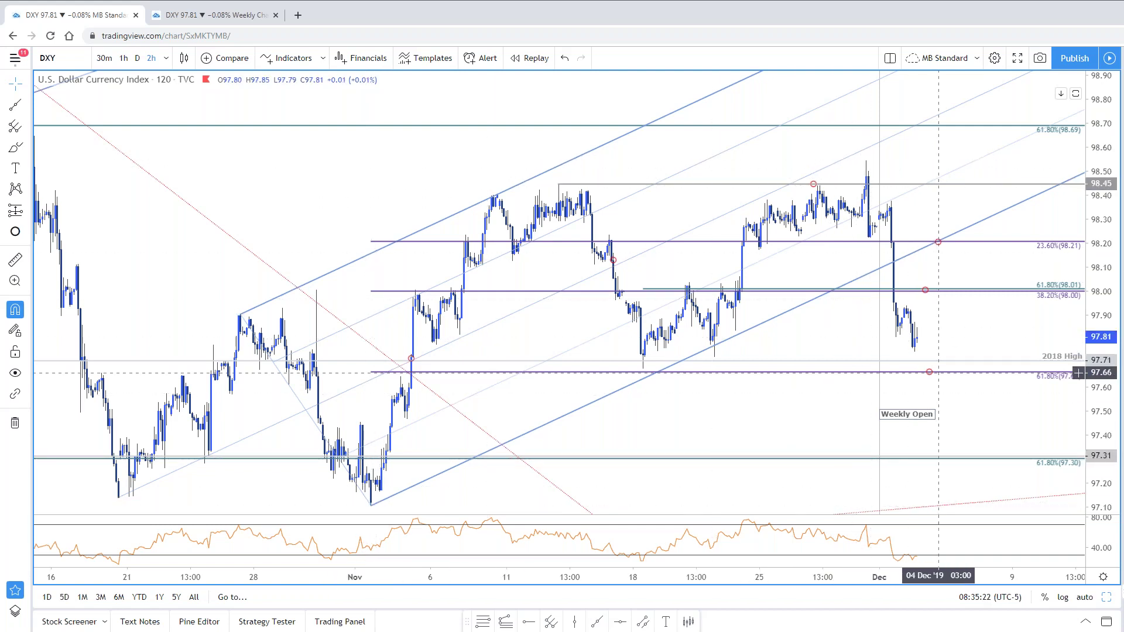
pyautogui.scroll(2, 951, 379)
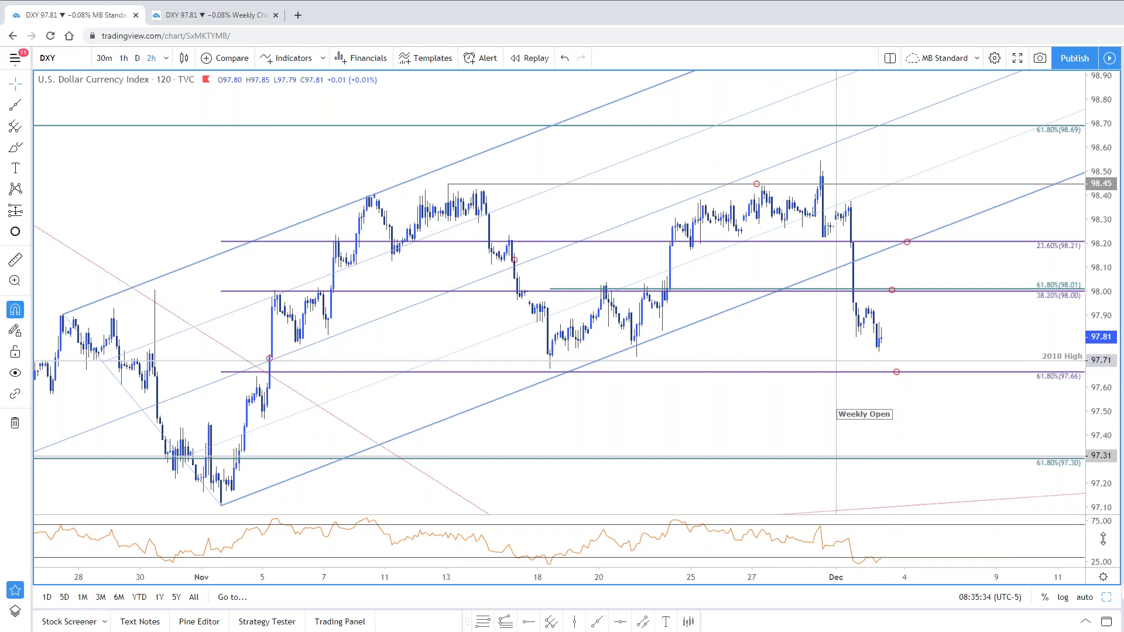
pyautogui.write('60')
pyautogui.press('Return')
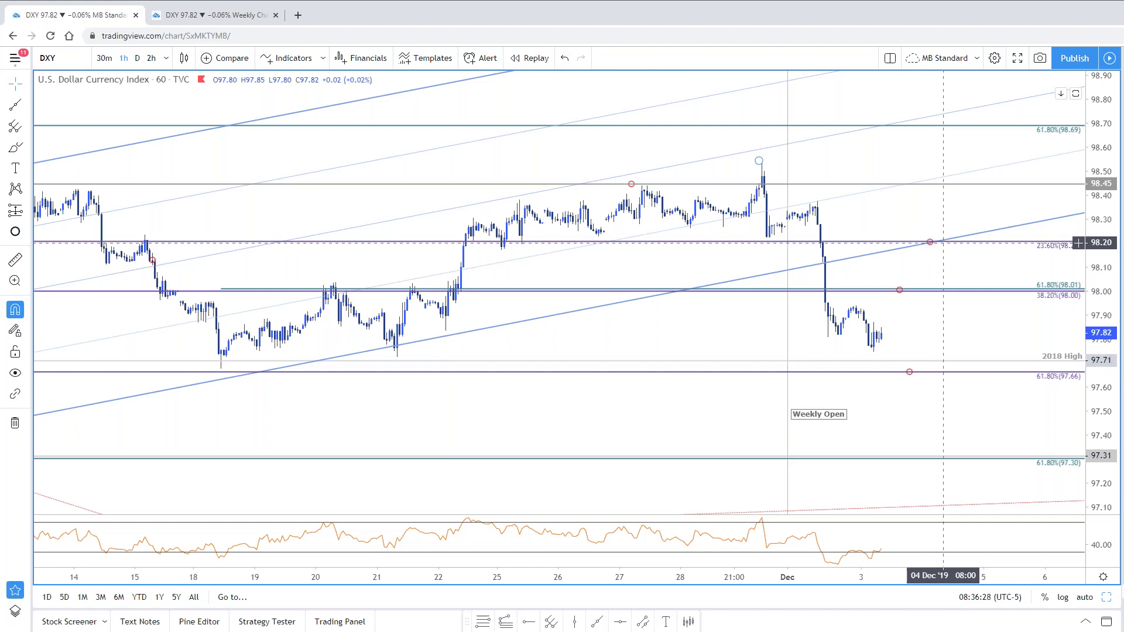
# Step: Frame recent price action on the 1-hour DXY chart with a stretched price scale
pyautogui.scroll(-3, 932, 357)
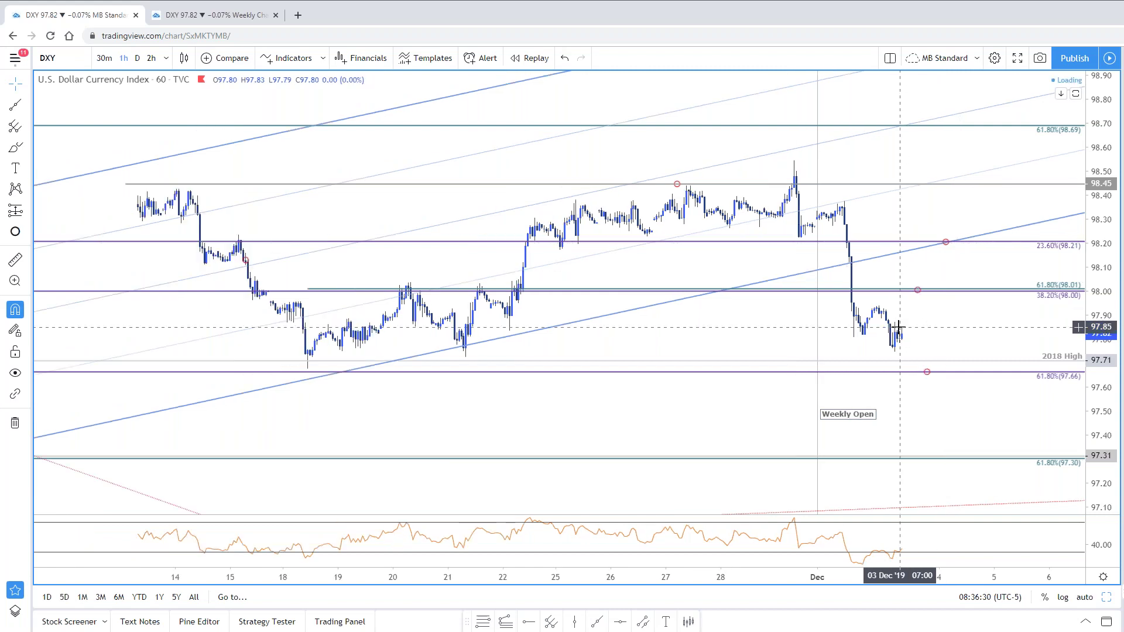
pyautogui.scroll(-4, 867, 334)
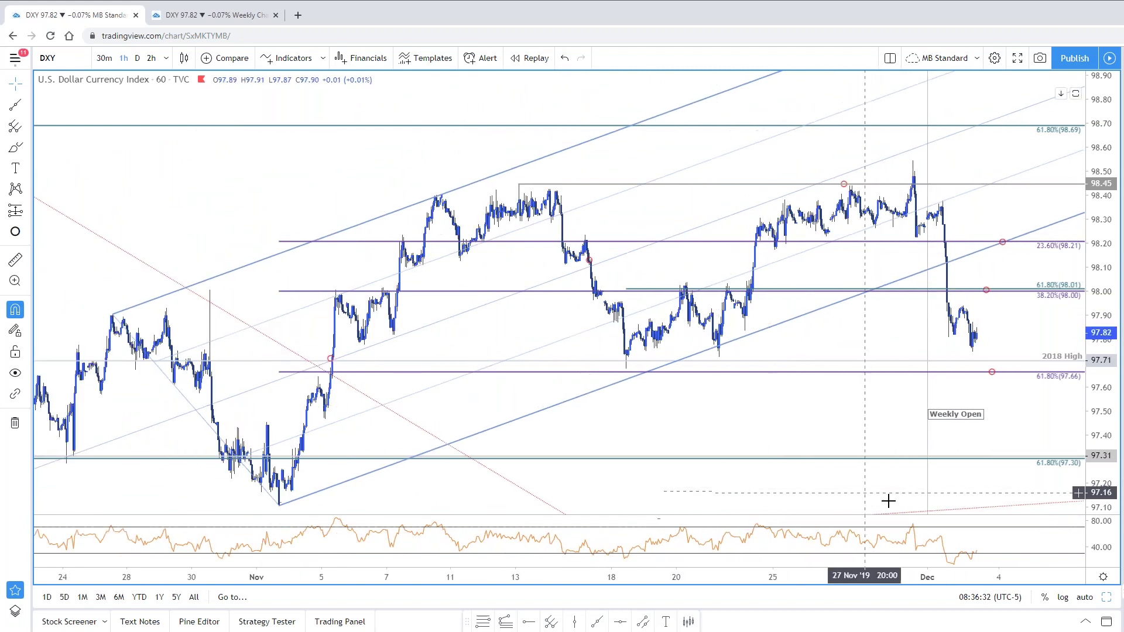
pyautogui.moveTo(1024, 415); pyautogui.dragTo(1000, 394)
pyautogui.scroll(4, 1000, 396)
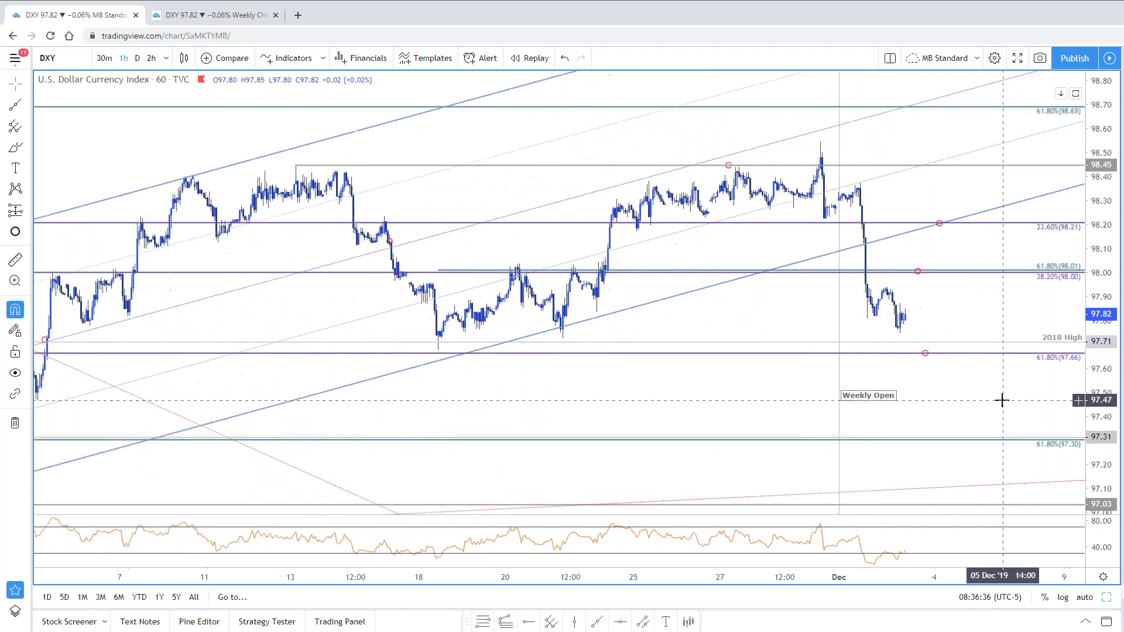
pyautogui.moveTo(949, 303); pyautogui.dragTo(970, 305)
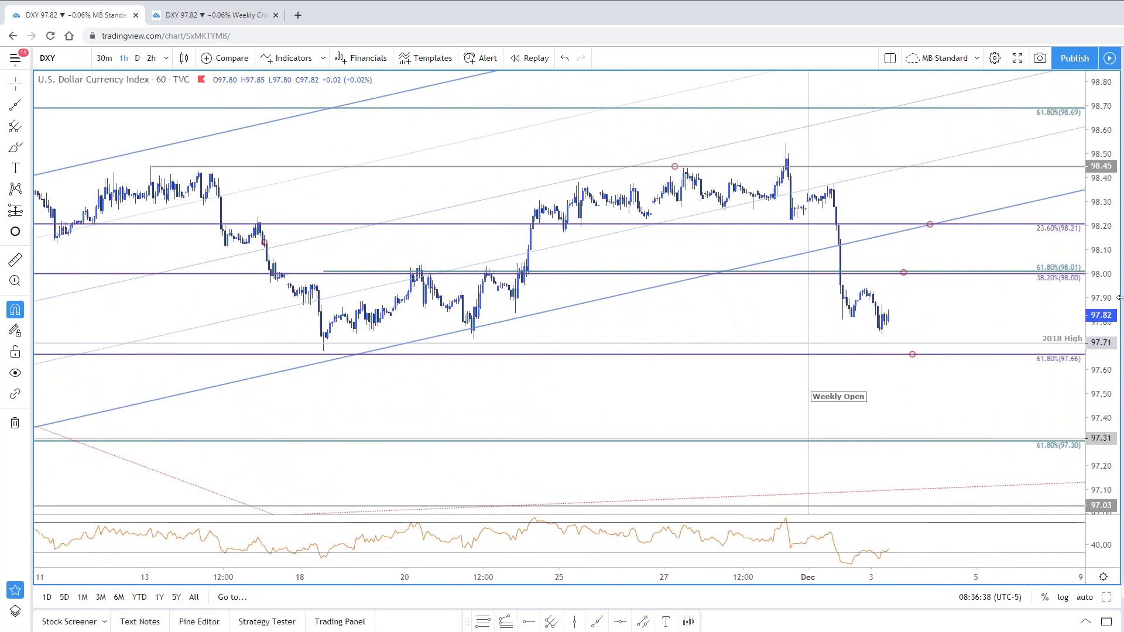
pyautogui.moveTo(1108, 285); pyautogui.dragTo(1107, 299)
pyautogui.moveTo(931, 389); pyautogui.dragTo(931, 369)
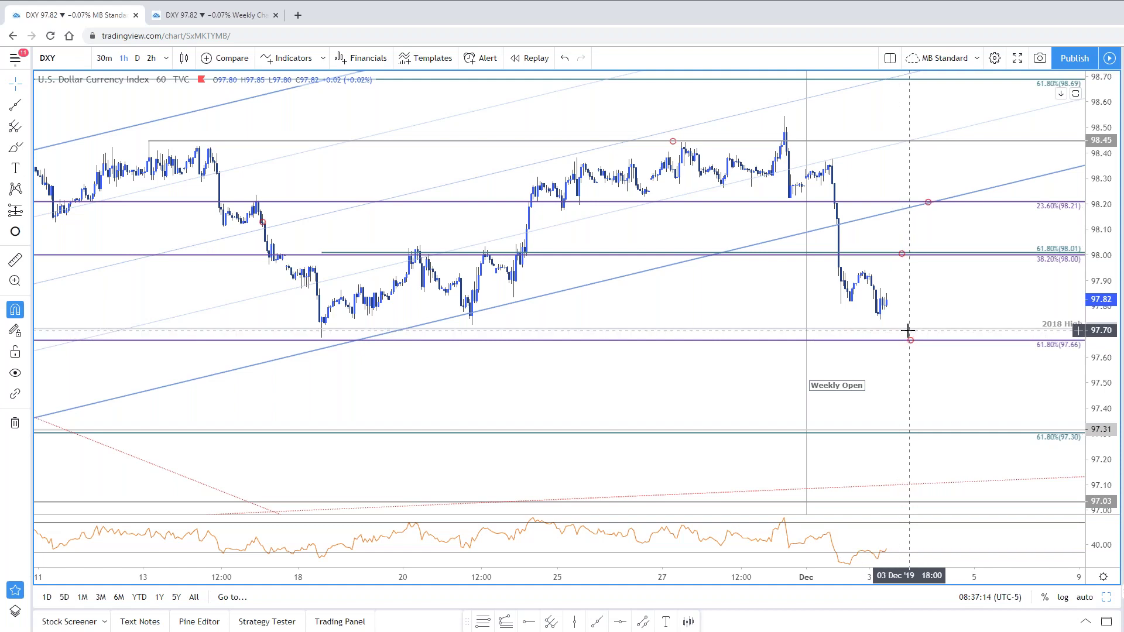
pyautogui.scroll(1, 951, 360)
pyautogui.moveTo(939, 293); pyautogui.dragTo(927, 304)
# Step: Switch the DXY chart to the 240-minute interval and nudge it right
pyautogui.write('240')
pyautogui.press('Return')
pyautogui.moveTo(892, 294); pyautogui.dragTo(915, 291)
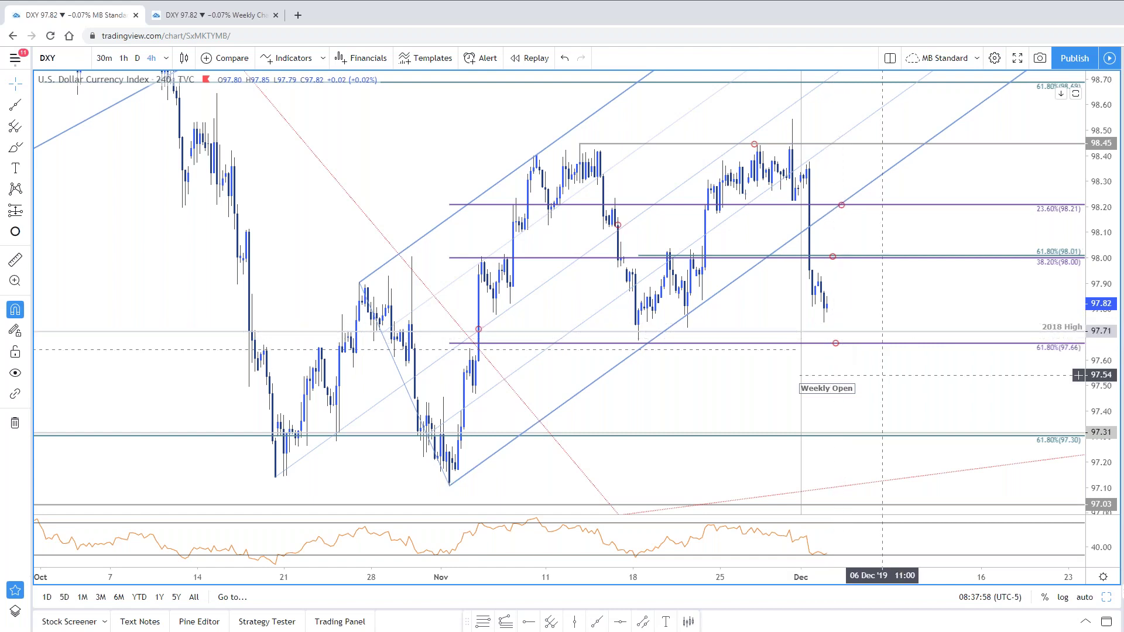
# Step: Pan the 4h DXY chart to its latest candles, then switch to EURUSD and the weekly chart tab
pyautogui.hotkey('alt', 'Return')
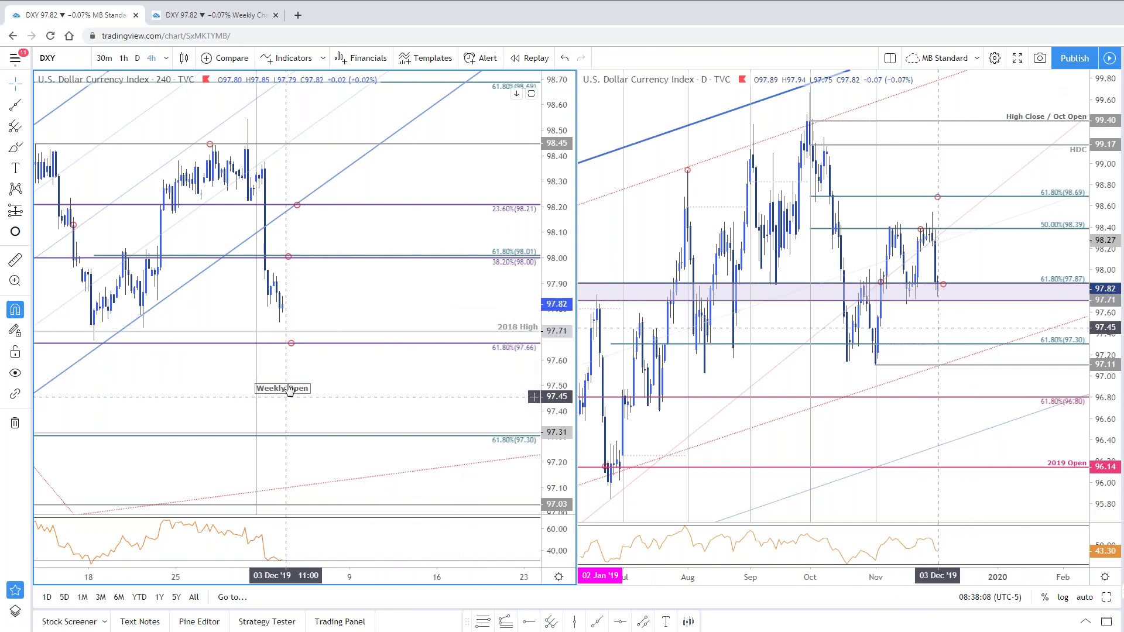
pyautogui.moveTo(353, 300); pyautogui.dragTo(485, 320)
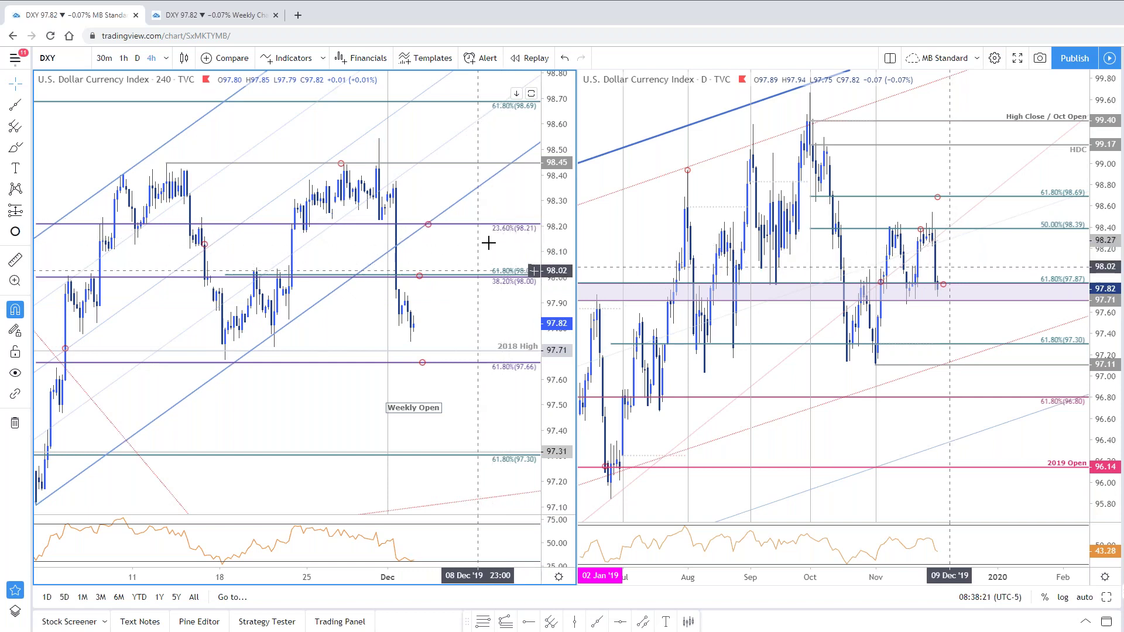
pyautogui.moveTo(479, 303); pyautogui.dragTo(513, 302)
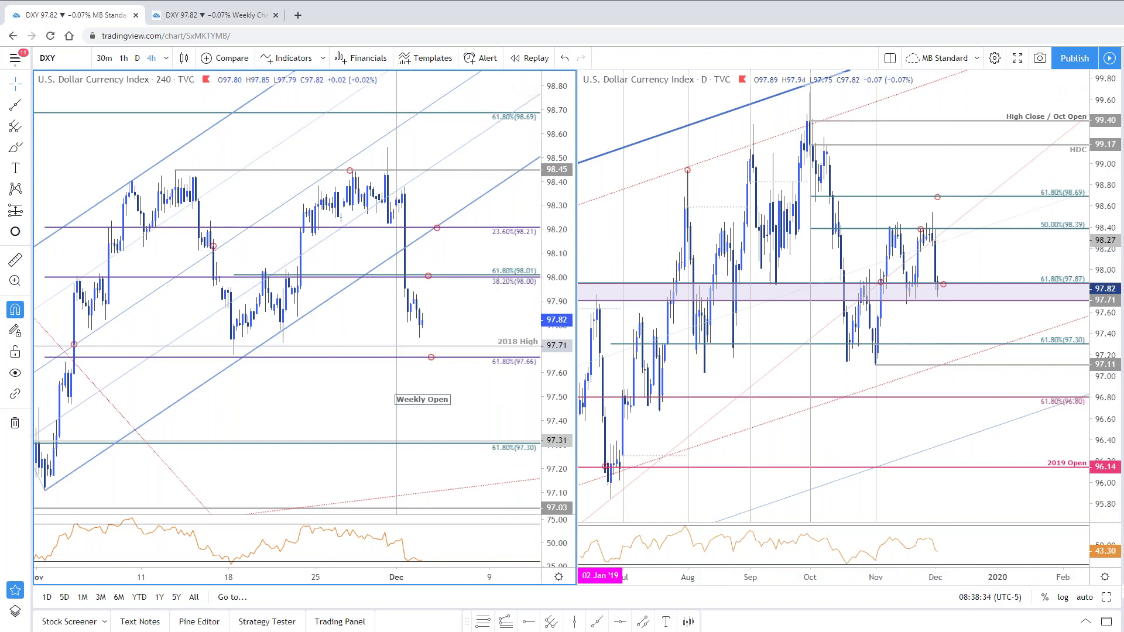
pyautogui.press('Down')
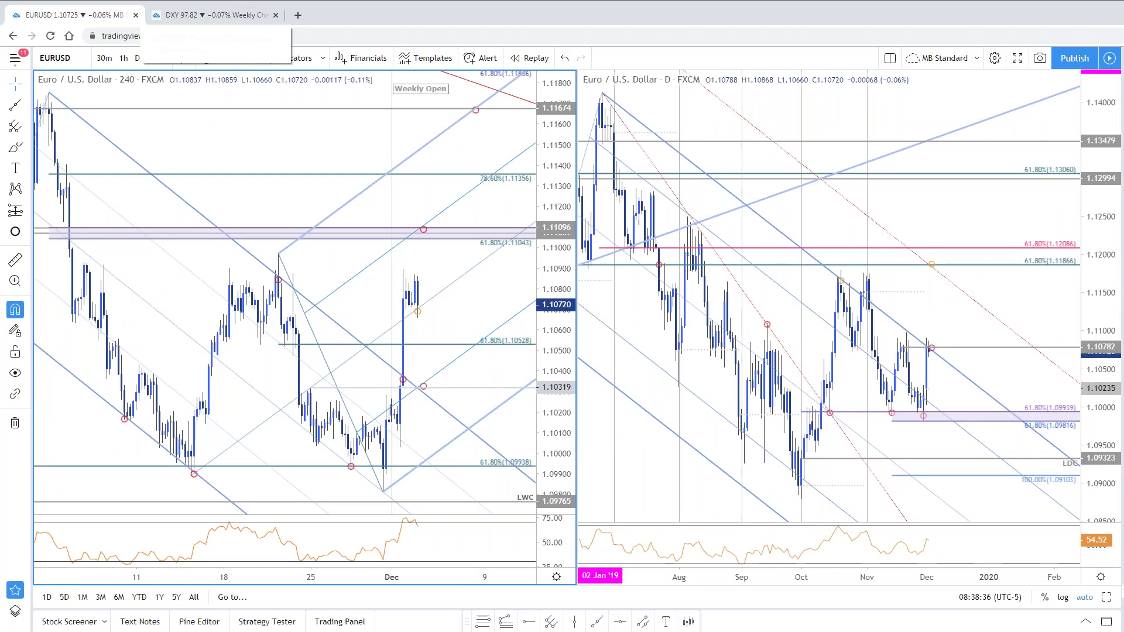
pyautogui.click(211, 15)
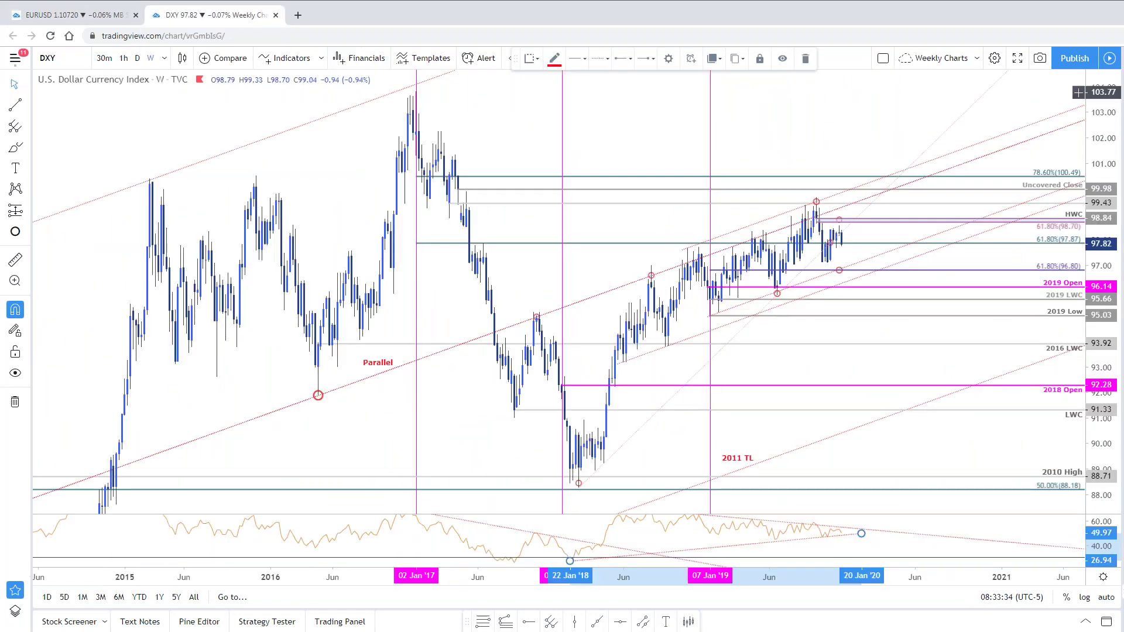
# Step: In SB Trade Desk, close the DXY 120min image and browse the 12/2 and 12/1 updates
pyautogui.press('Down')
pyautogui.hotkey('alt', 'Tab')
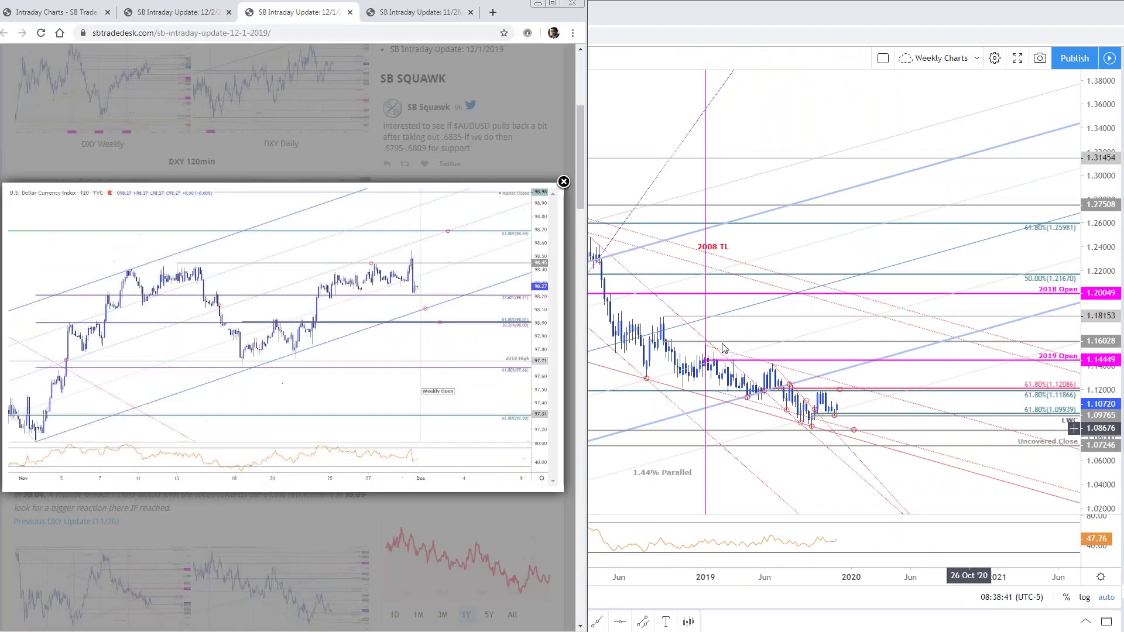
pyautogui.click(338, 112)
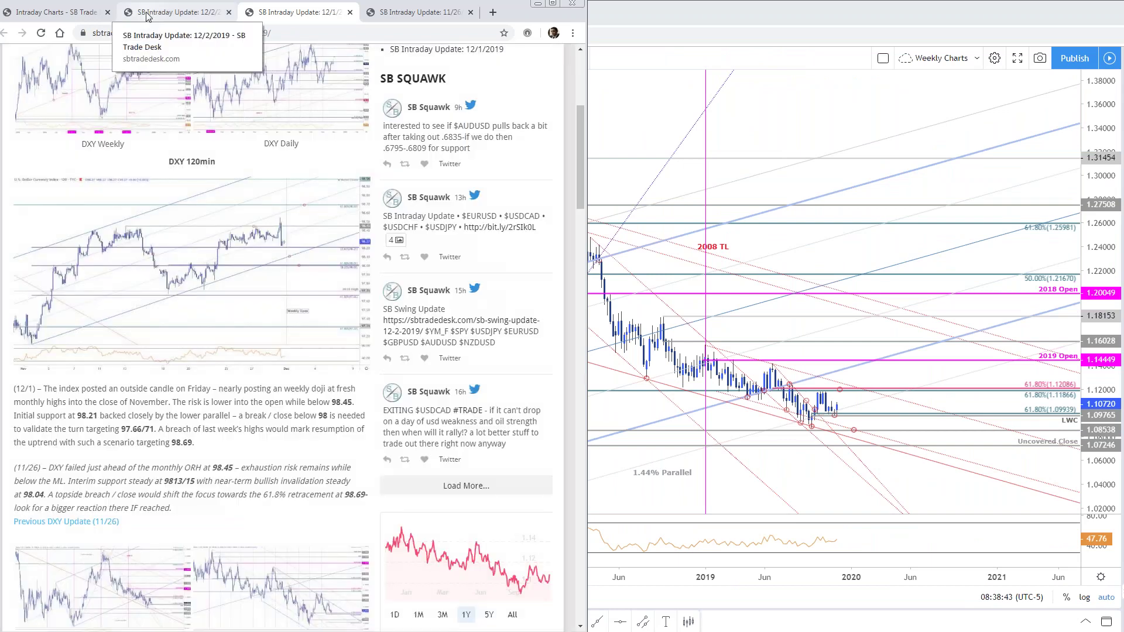
pyautogui.click(71, 12)
pyautogui.click(167, 13)
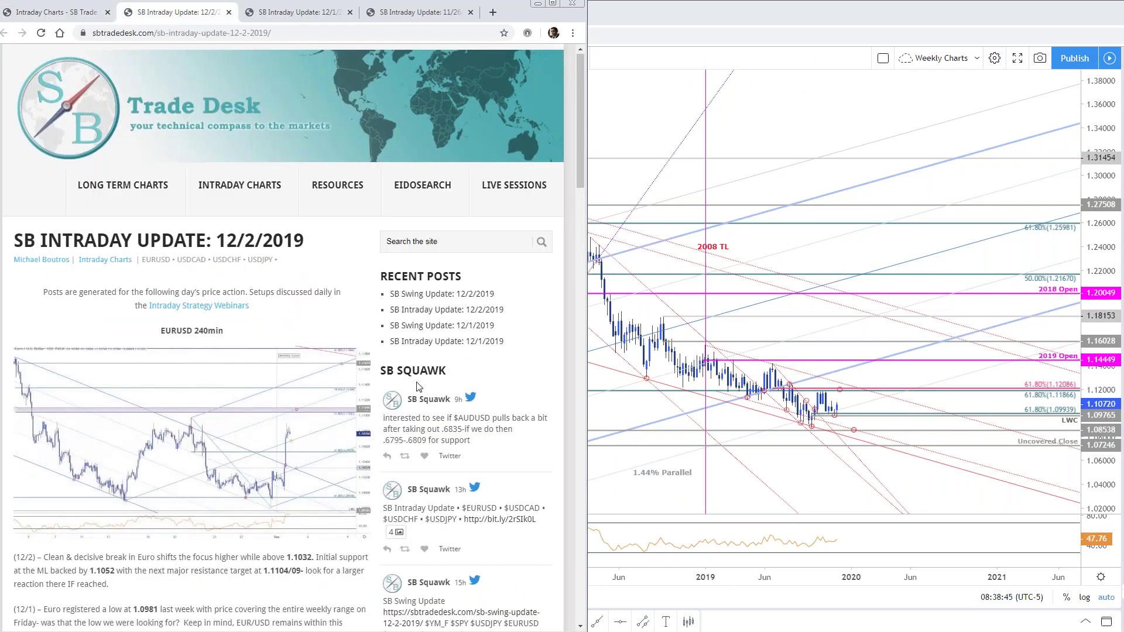
pyautogui.scroll(-1, 316, 310)
pyautogui.click(299, 12)
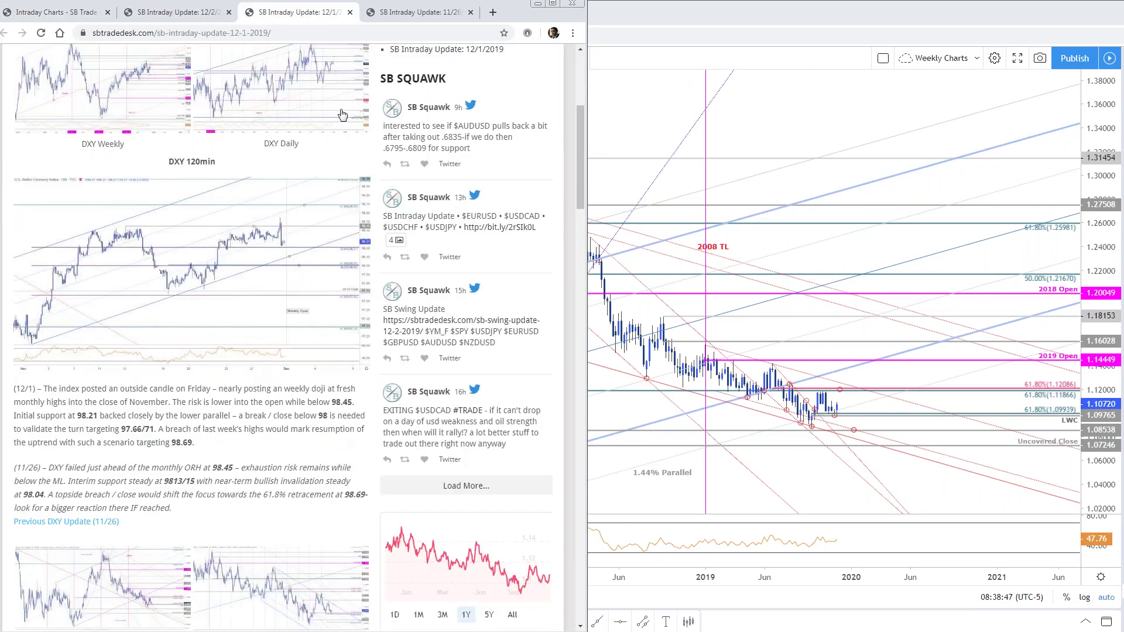
pyautogui.scroll(5, 405, 238)
pyautogui.scroll(-10, 410, 234)
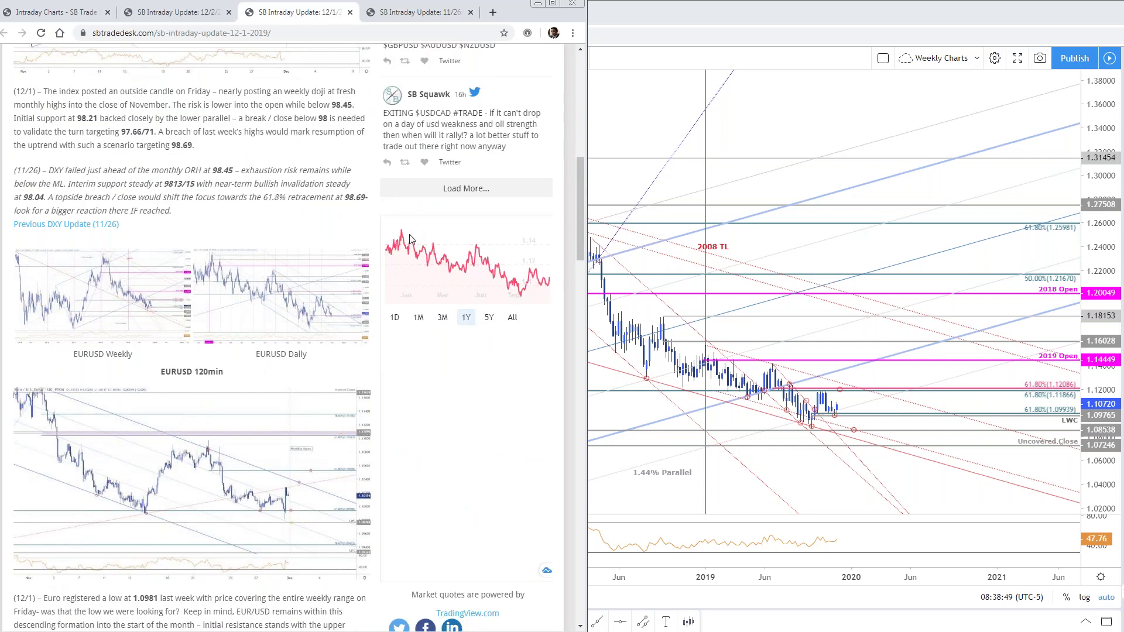
# Step: Enlarge the 12/1 update's EURUSD 120min chart, then the 12/2 update's EURUSD 240min chart
pyautogui.click(293, 398)
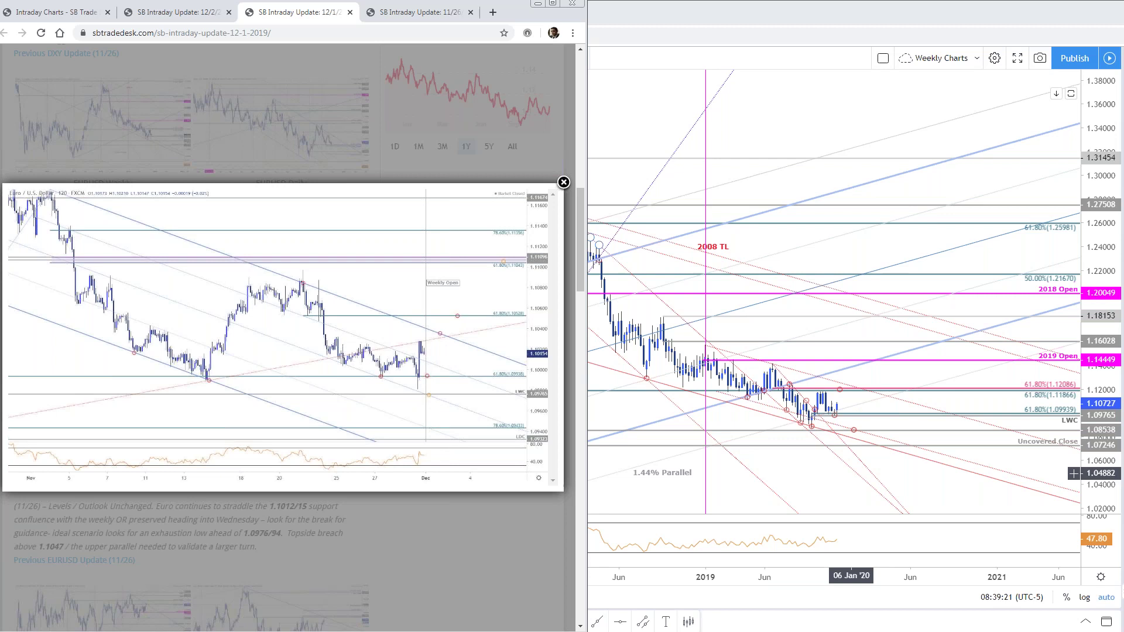
pyautogui.scroll(1, 836, 417)
pyautogui.scroll(1, 758, 385)
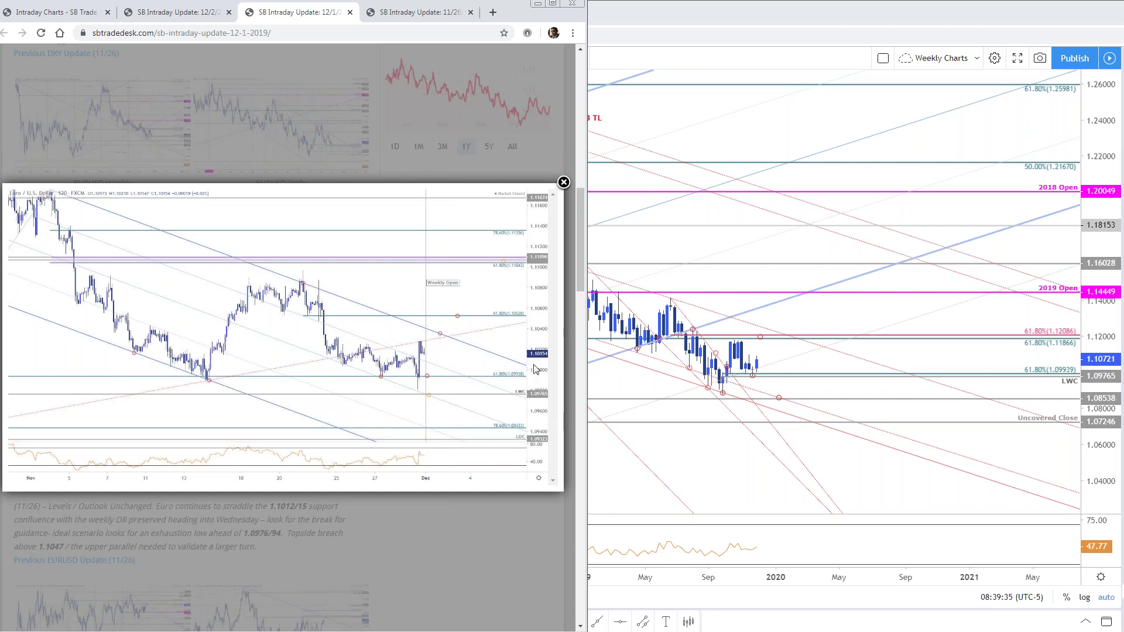
pyautogui.click(186, 13)
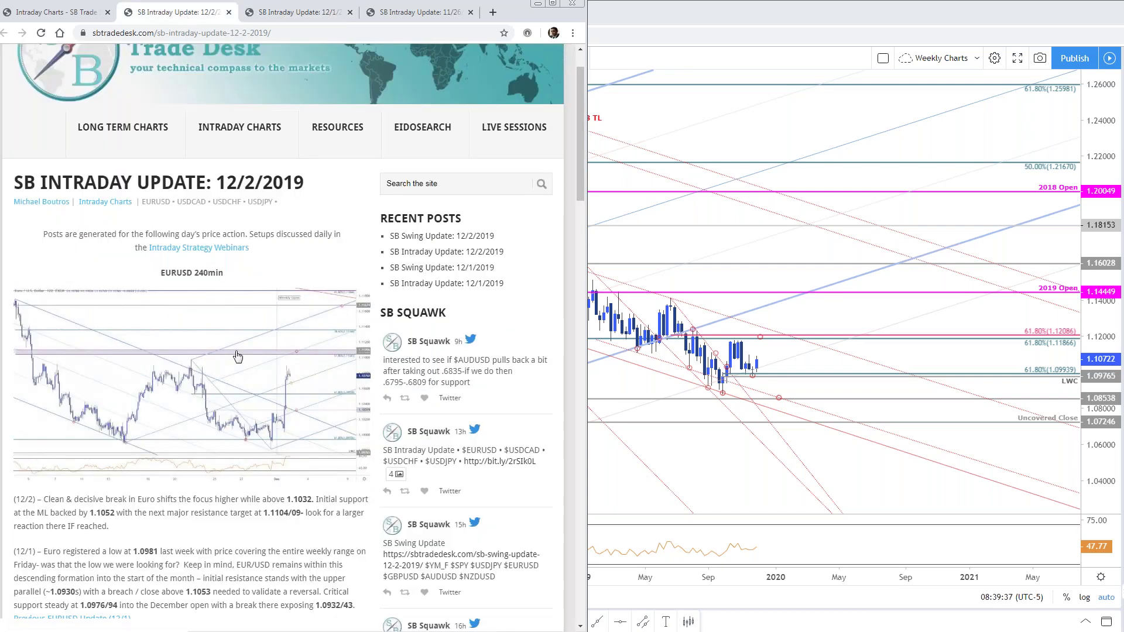
pyautogui.click(283, 337)
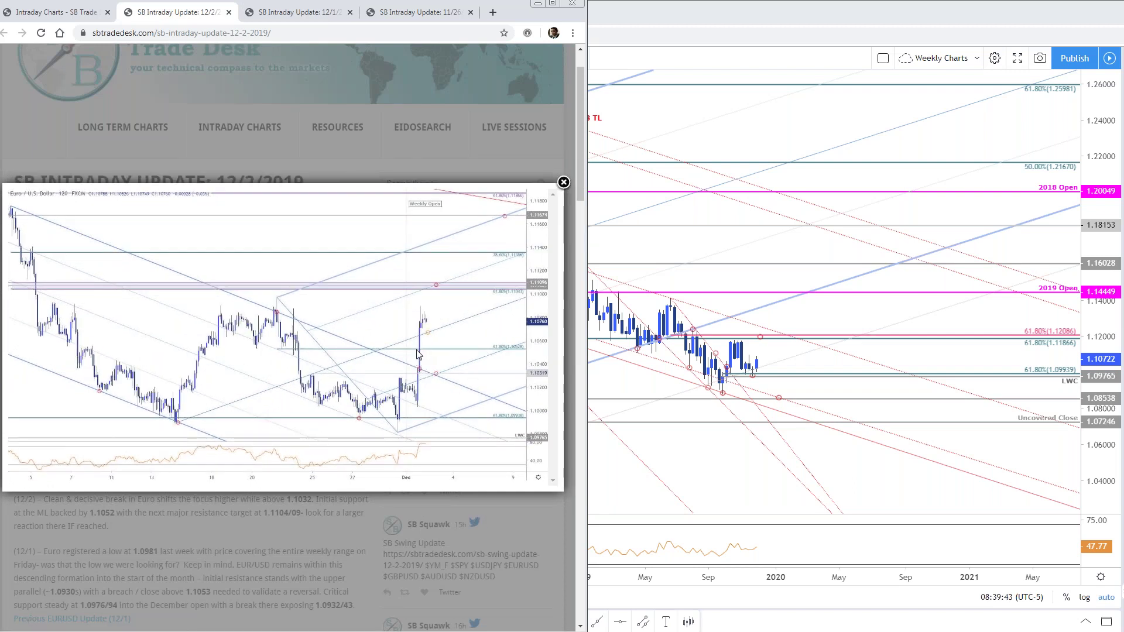
# Step: Open TradingView's EURUSD 4h/daily layout and maximize the daily chart
pyautogui.click(689, 243)
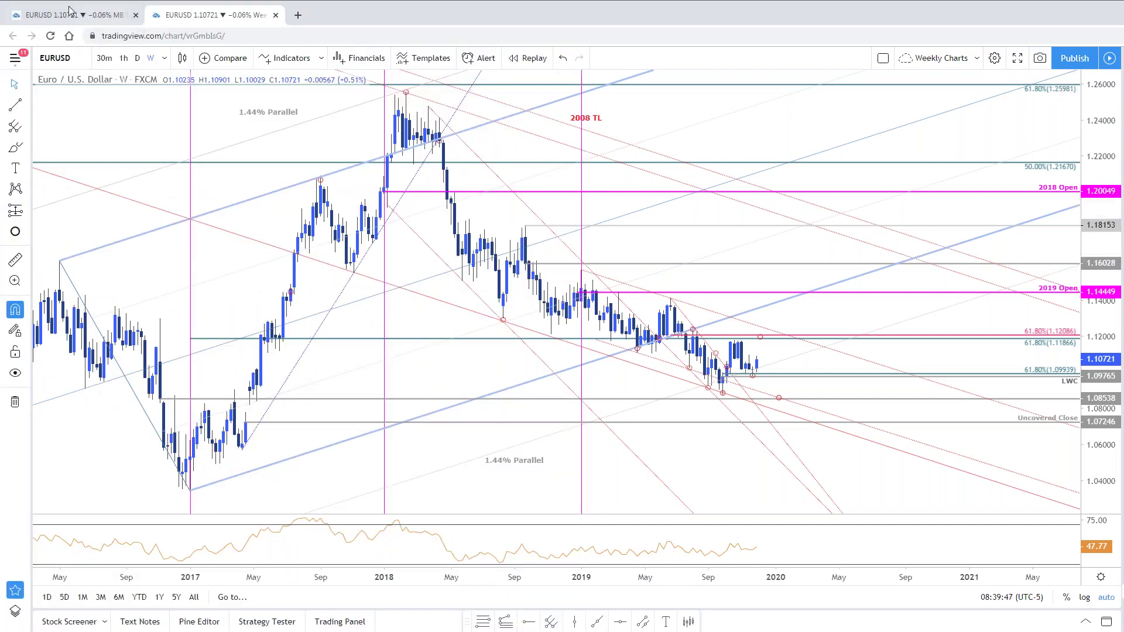
pyautogui.click(56, 13)
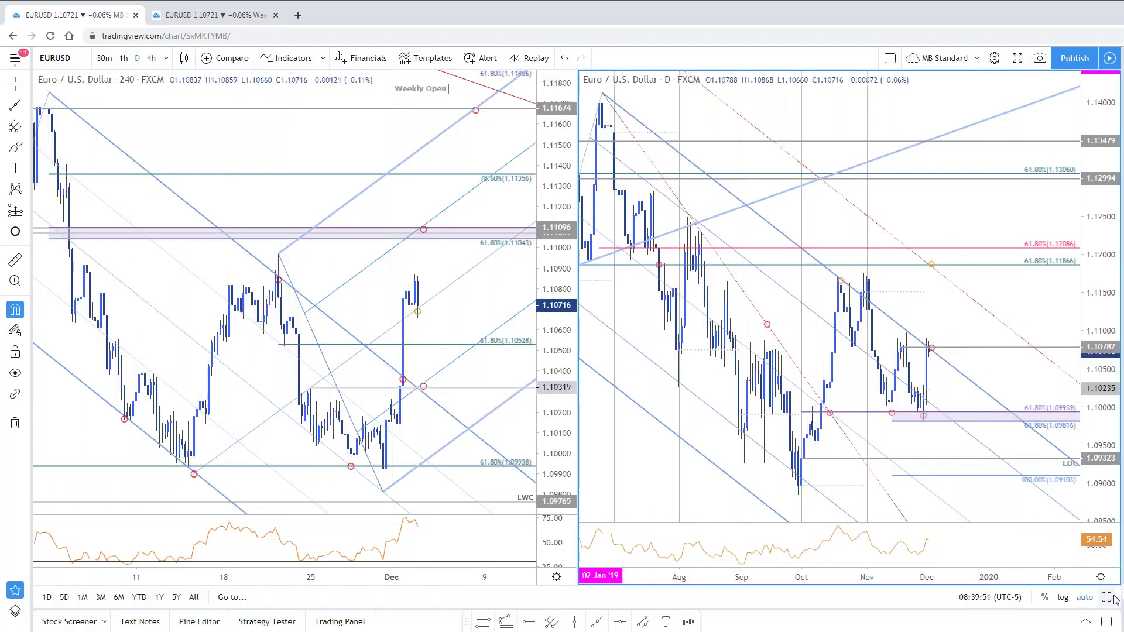
pyautogui.hotkey('alt', 'Return')
pyautogui.scroll(3, 996, 405)
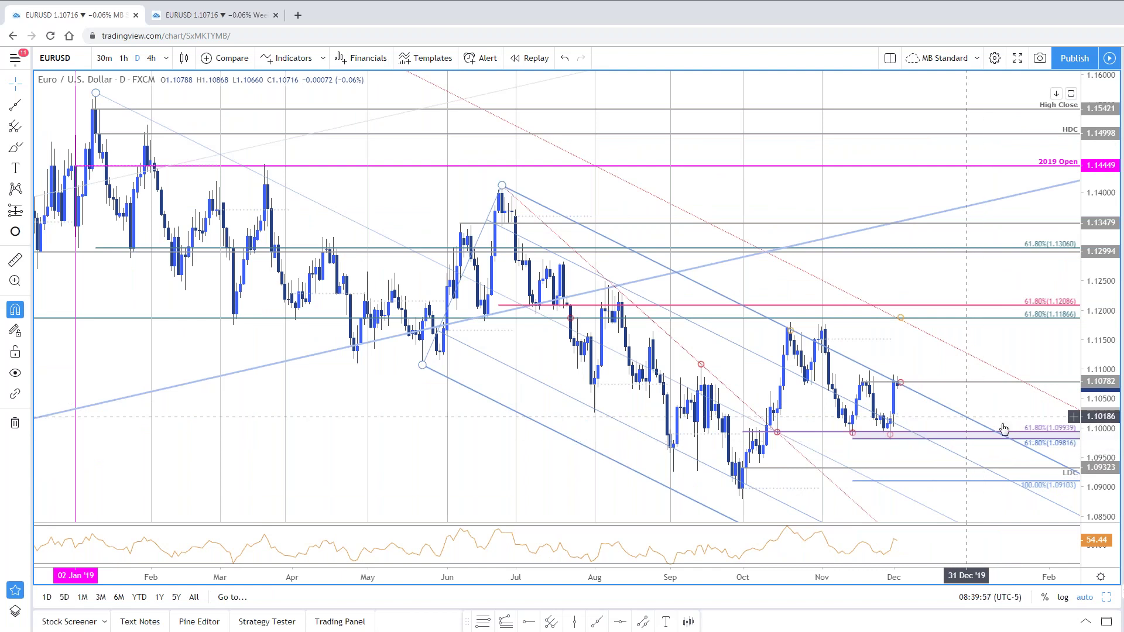
pyautogui.hotkey('alt', 'Tab')
# Step: Enlarge the 12/1 update's EURUSD Daily image, then return to TradingView's daily EURUSD chart
pyautogui.click(299, 12)
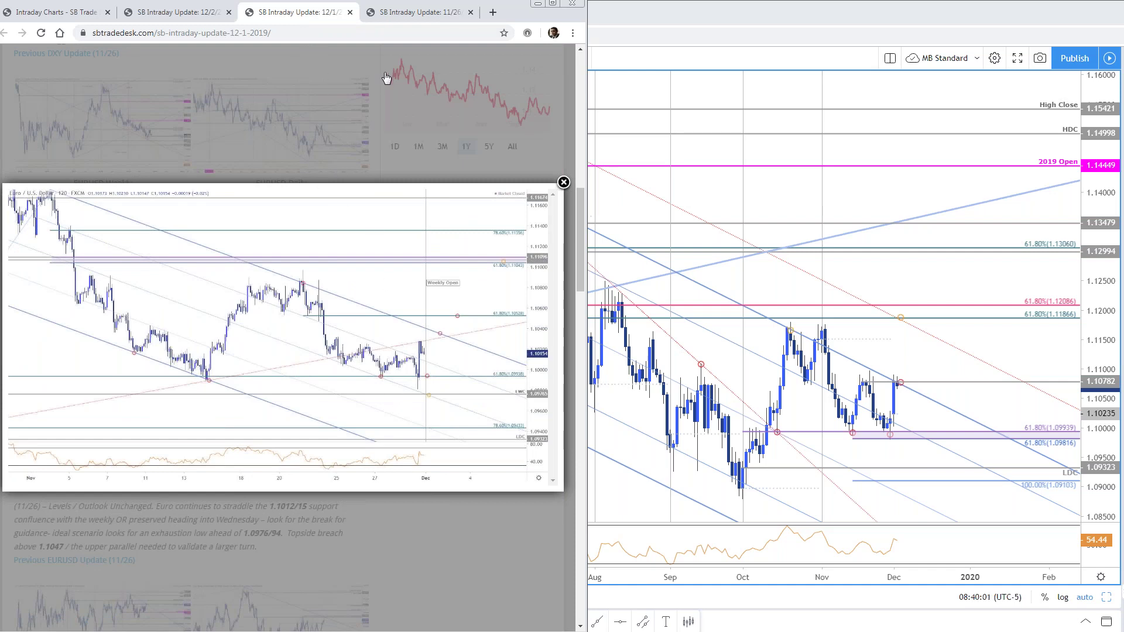
pyautogui.click(392, 114)
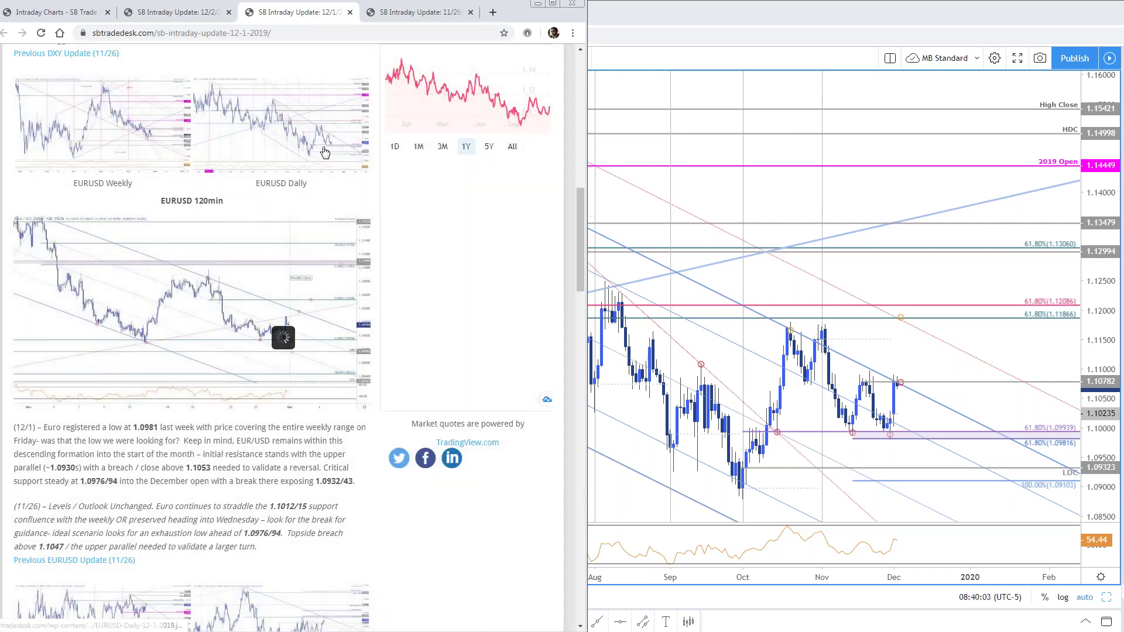
pyautogui.click(283, 336)
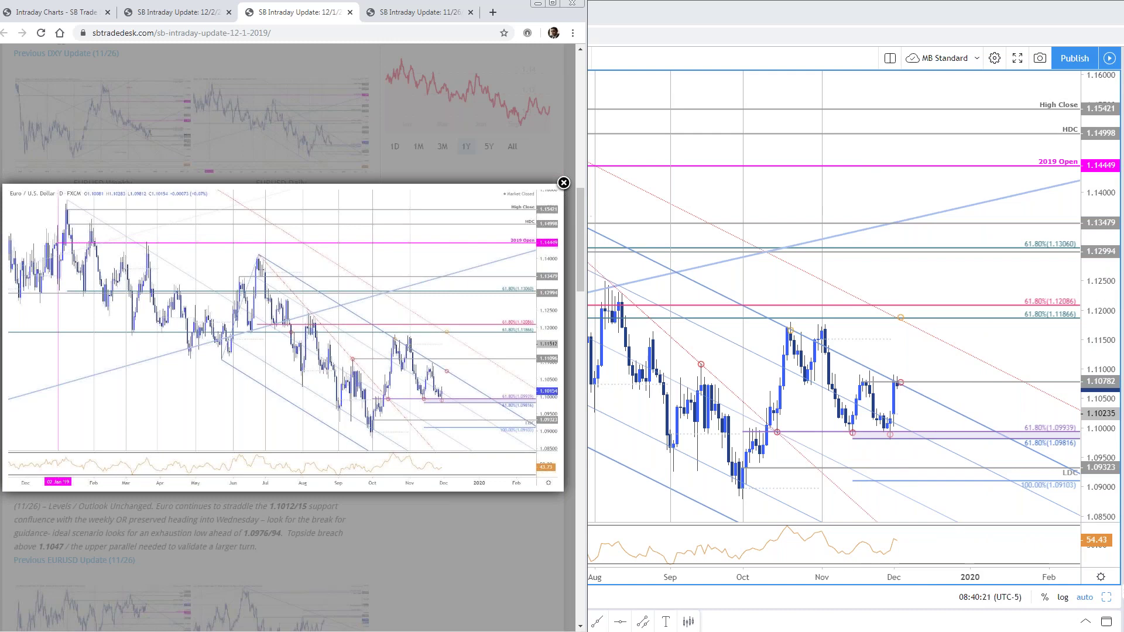
pyautogui.click(902, 341)
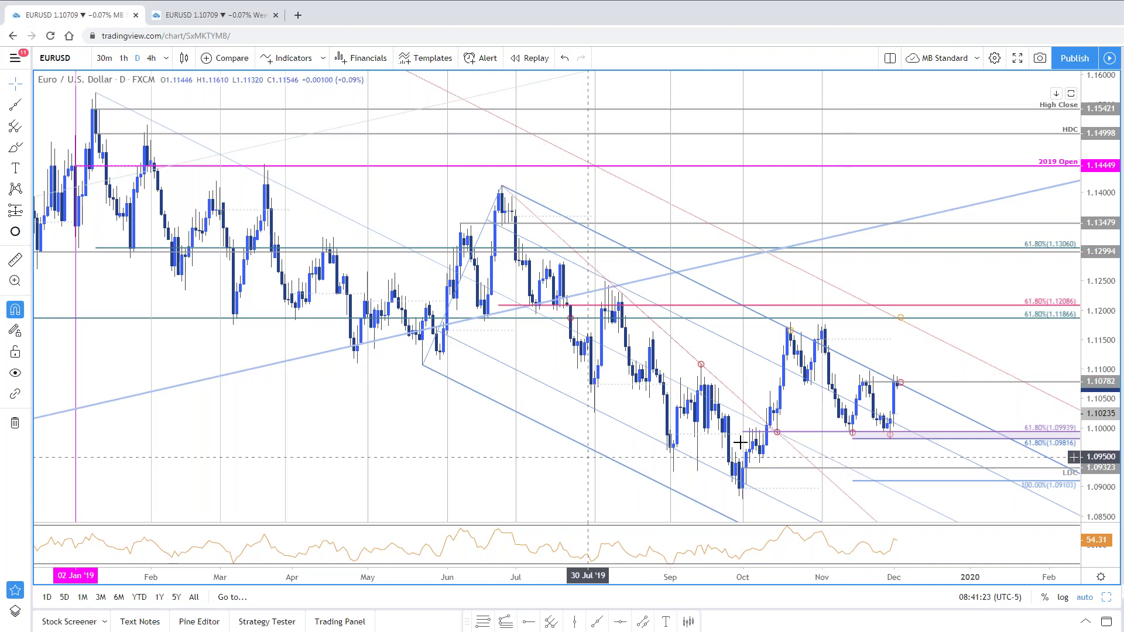
# Step: Maximize the EURUSD 4-hour chart and switch it to the 120-minute interval
pyautogui.click(894, 436)
pyautogui.click(1074, 436)
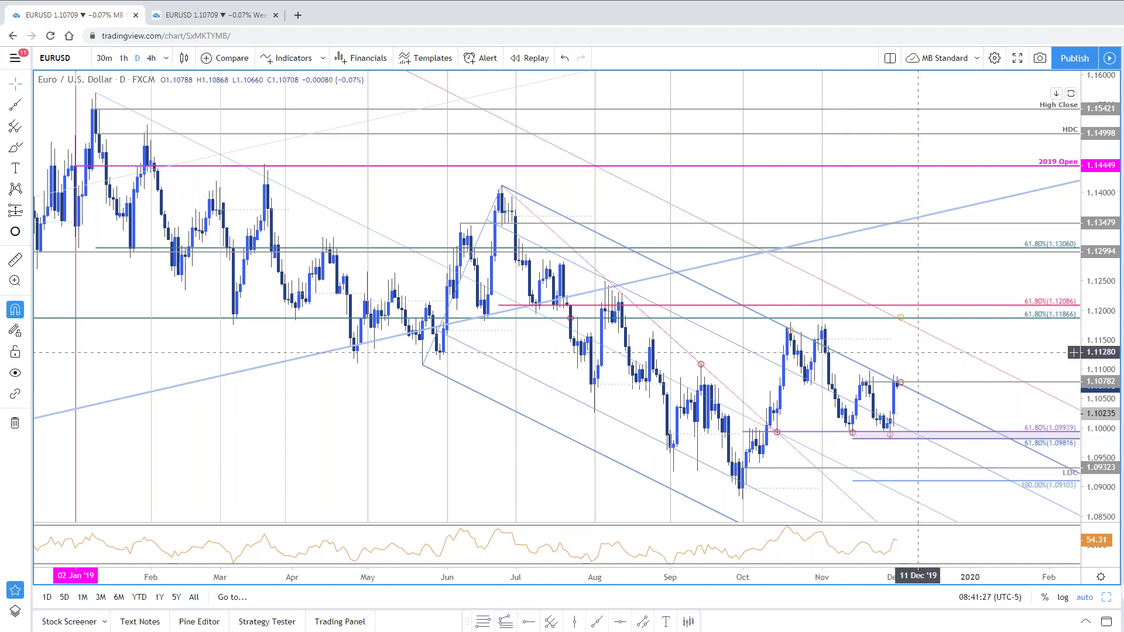
pyautogui.click(1107, 598)
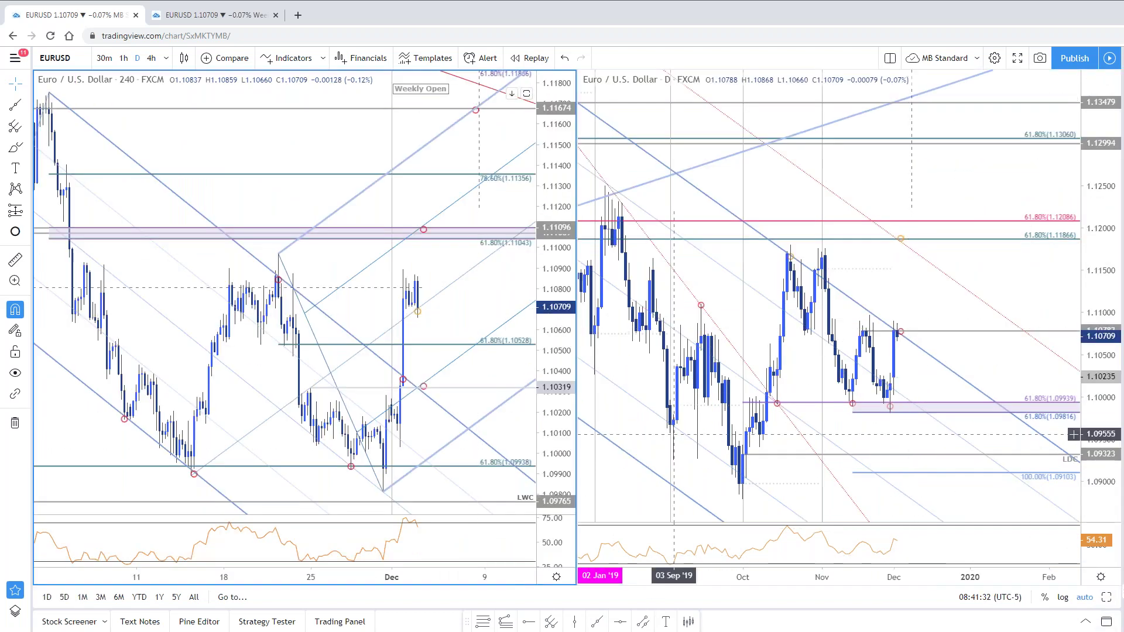
pyautogui.click(1108, 597)
pyautogui.write('120')
pyautogui.press('Return')
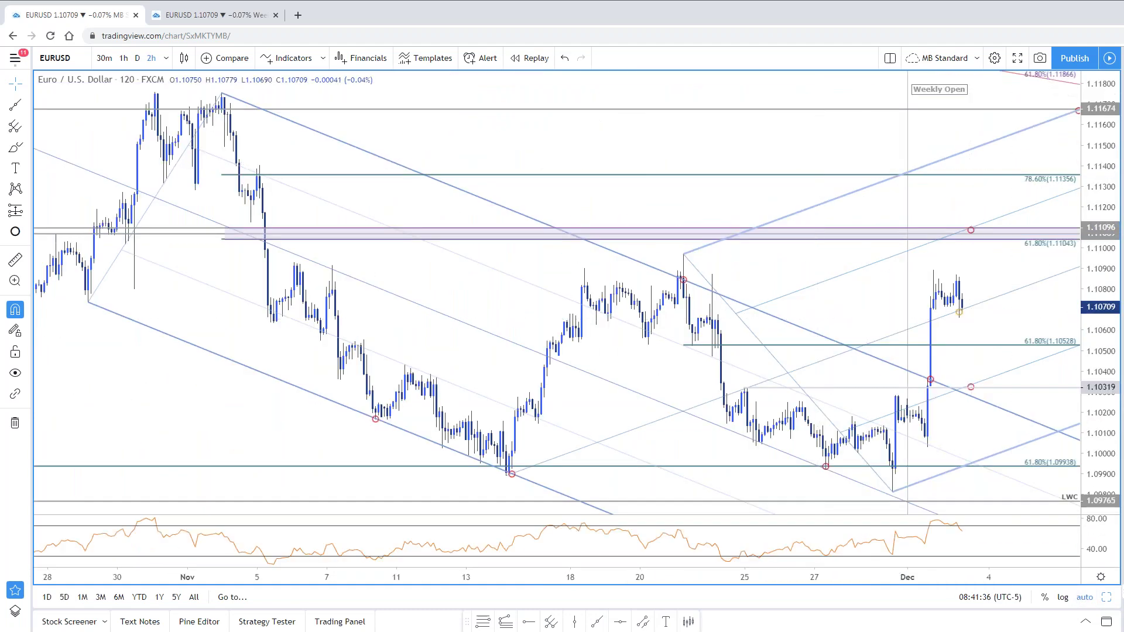
# Step: Glance at the SB Trade Desk article, then return to TradingView and select the pitchfork drawing
pyautogui.hotkey('alt', 'Tab')
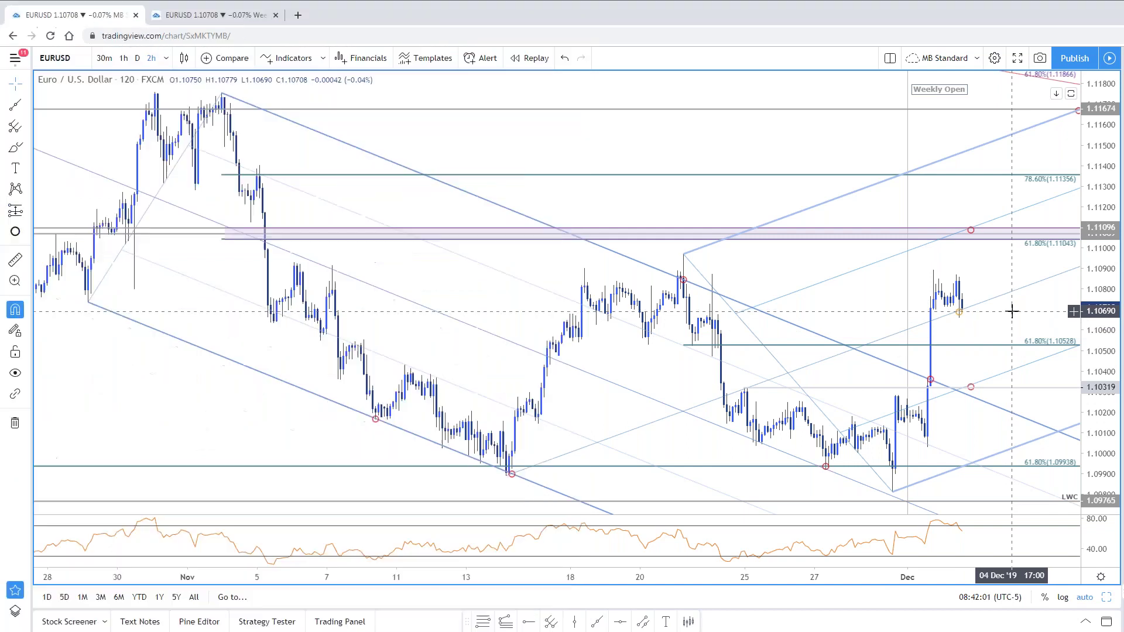
pyautogui.click(1015, 309)
pyautogui.click(1012, 291)
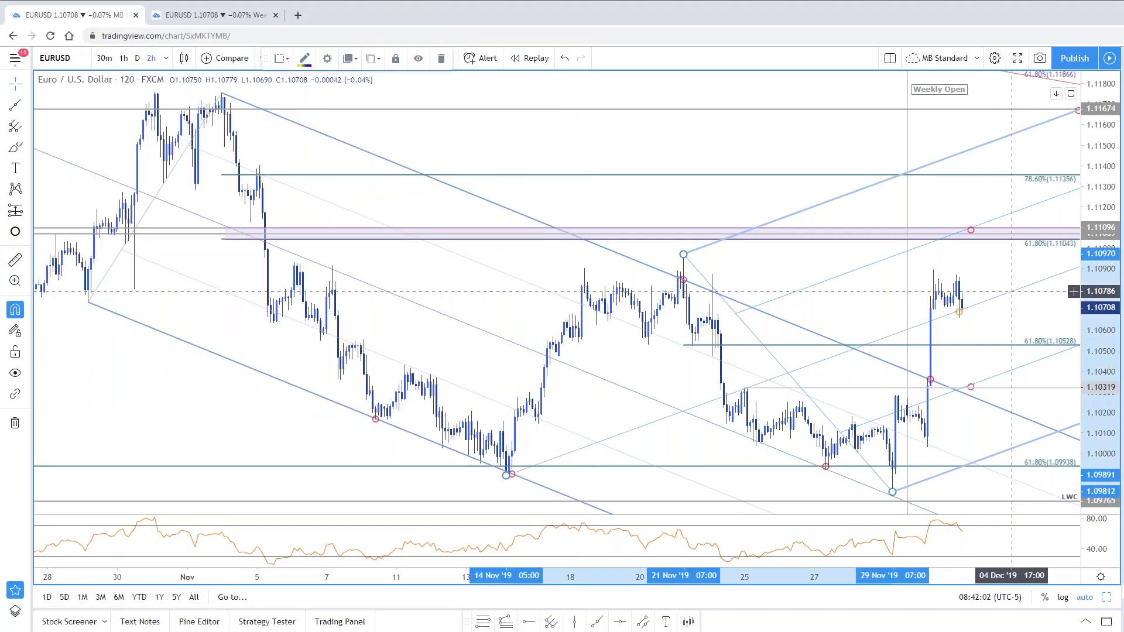
# Step: Delete the pitchfork, lower the red marker onto the channel line at 1.10282, then pan to later dates
pyautogui.press('Delete')
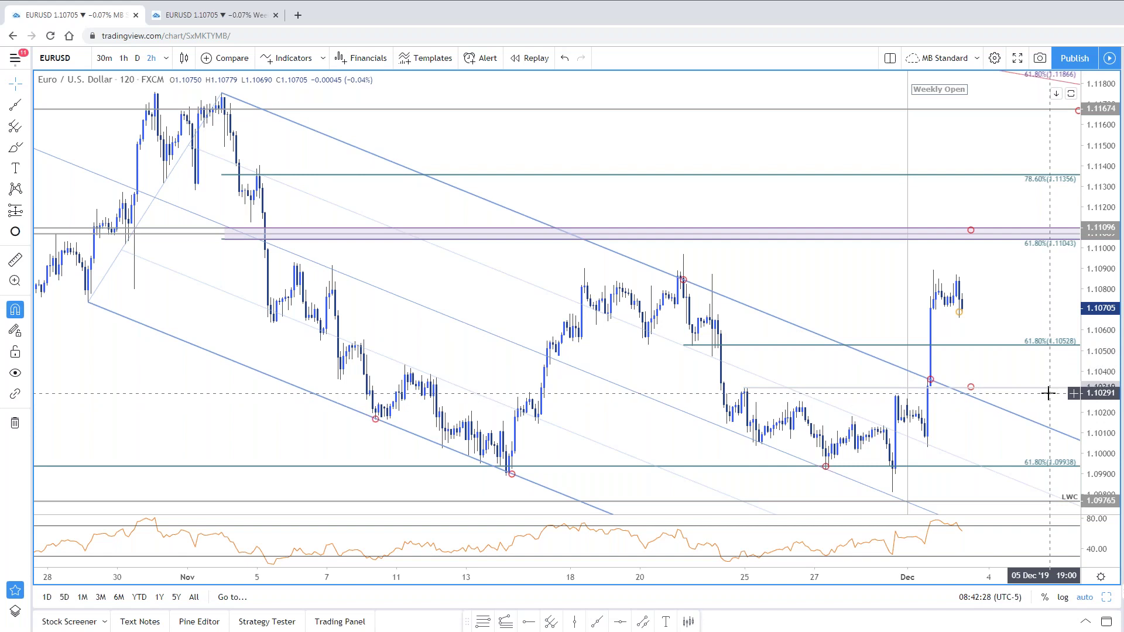
pyautogui.moveTo(745, 388)
pyautogui.mouseDown()
pyautogui.moveTo(896, 377)
pyautogui.moveTo(896, 394)
pyautogui.mouseUp()
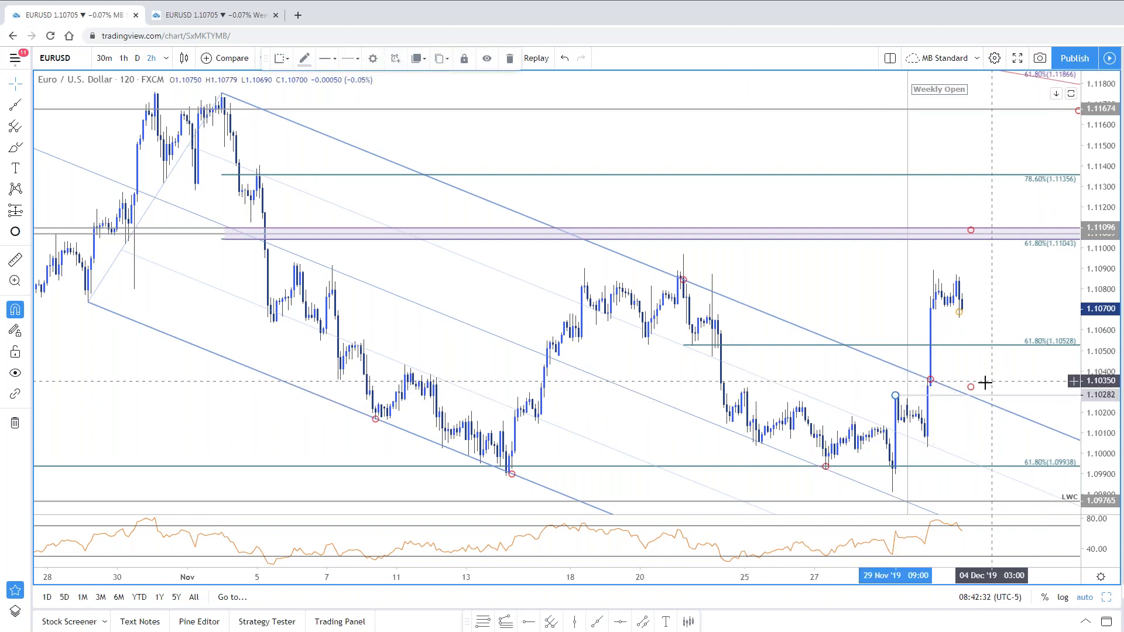
pyautogui.moveTo(972, 389); pyautogui.dragTo(972, 397)
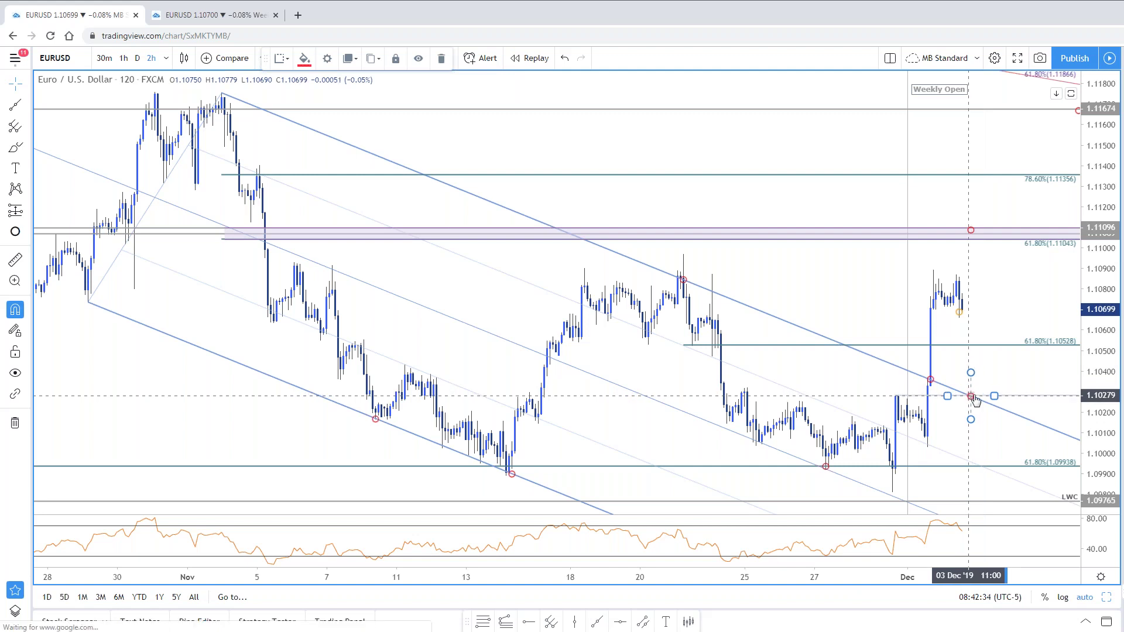
pyautogui.click(1061, 538)
pyautogui.hscroll(2, 994, 302)
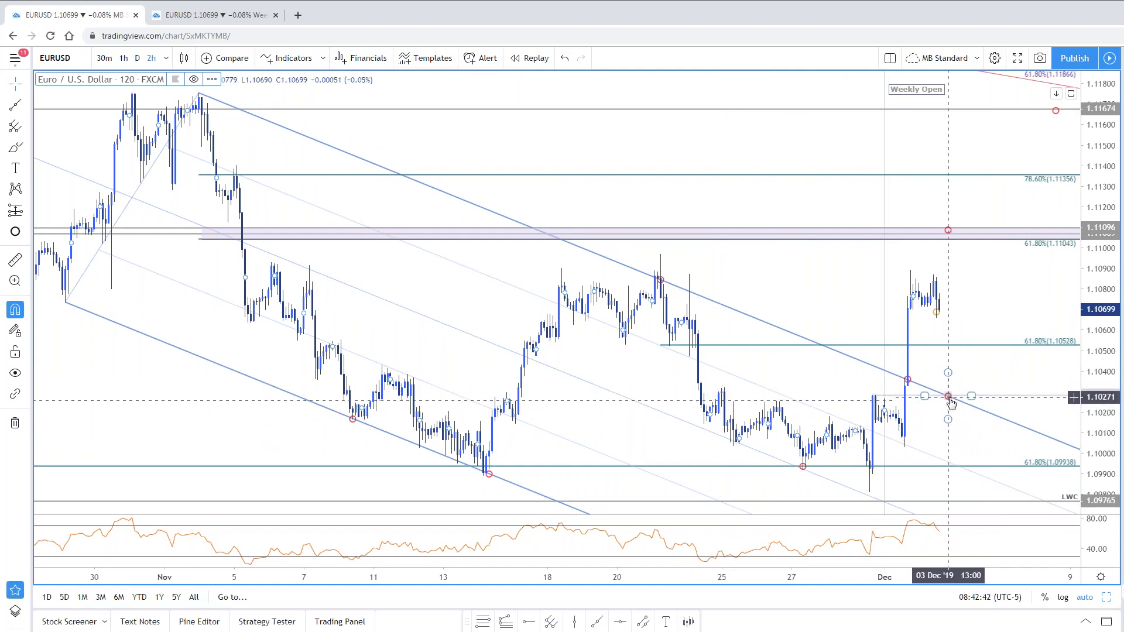
pyautogui.moveTo(973, 296); pyautogui.dragTo(915, 304)
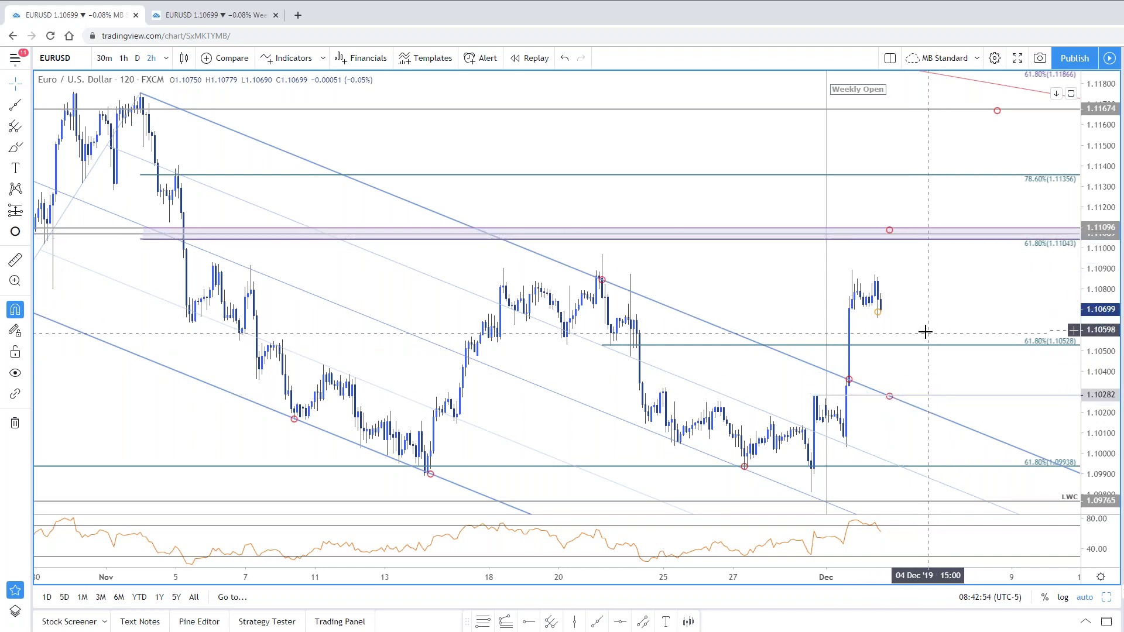
# Step: Zoom out to May–December, then zoom back in on late October through early December
pyautogui.scroll(-3, 930, 325)
pyautogui.scroll(-2, 791, 329)
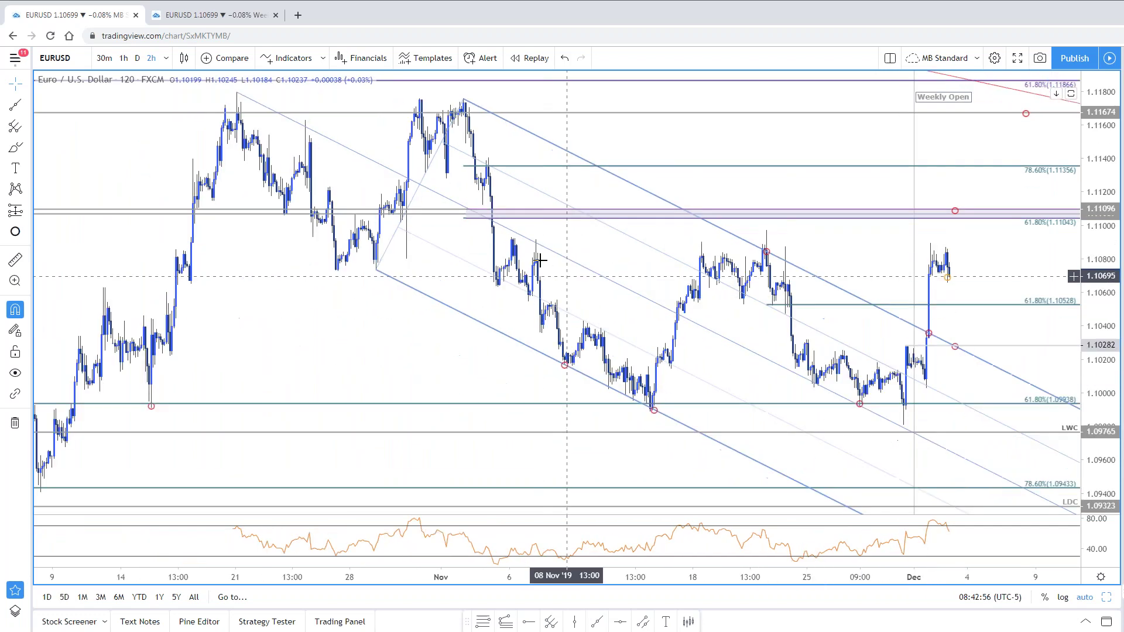
pyautogui.scroll(-2, 651, 326)
pyautogui.scroll(-3, 651, 326)
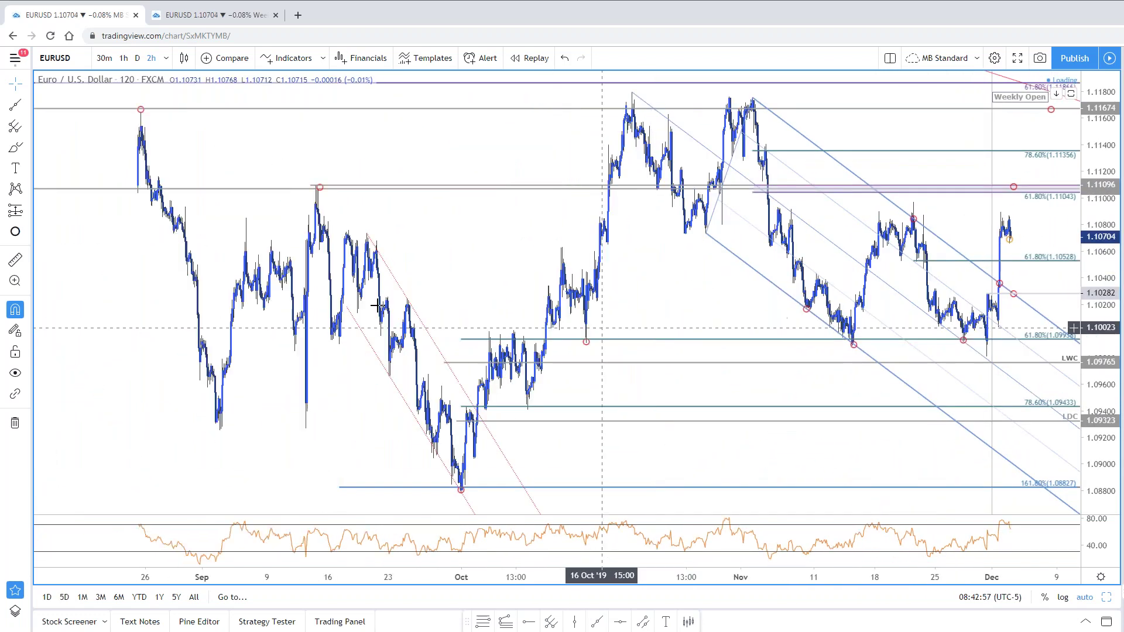
pyautogui.scroll(-2, 264, 313)
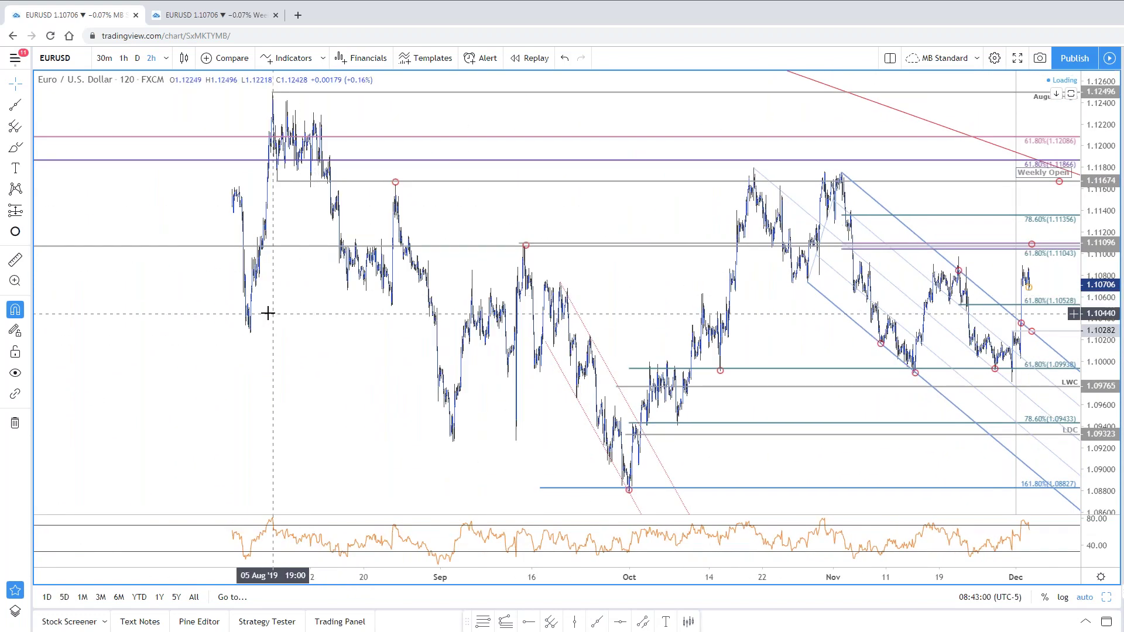
pyautogui.scroll(-2, 170, 298)
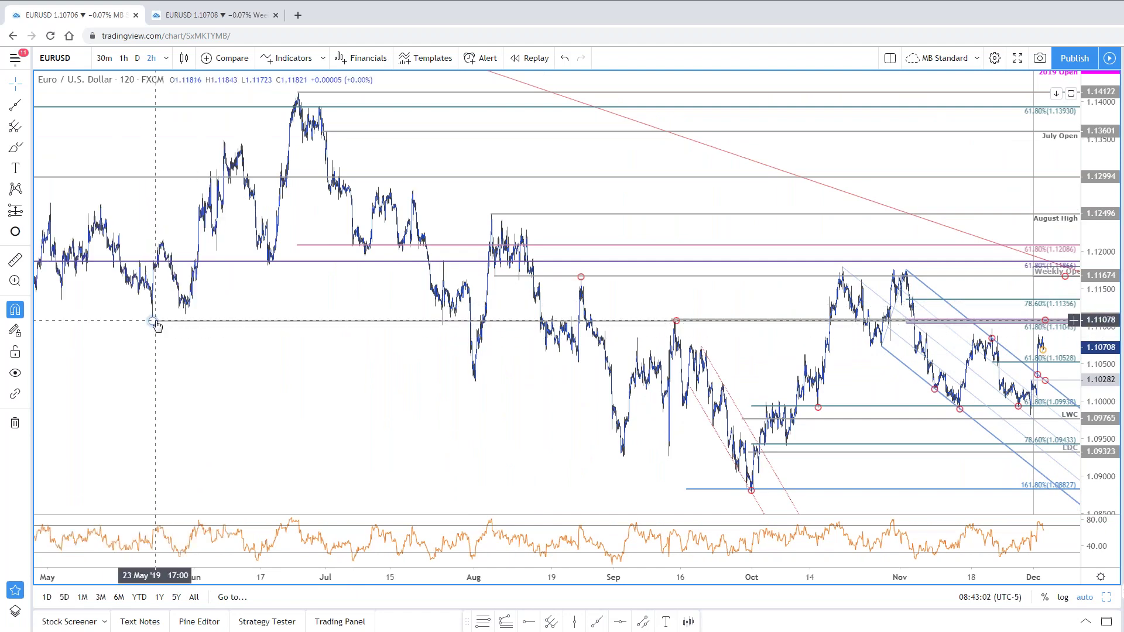
pyautogui.scroll(3, 168, 325)
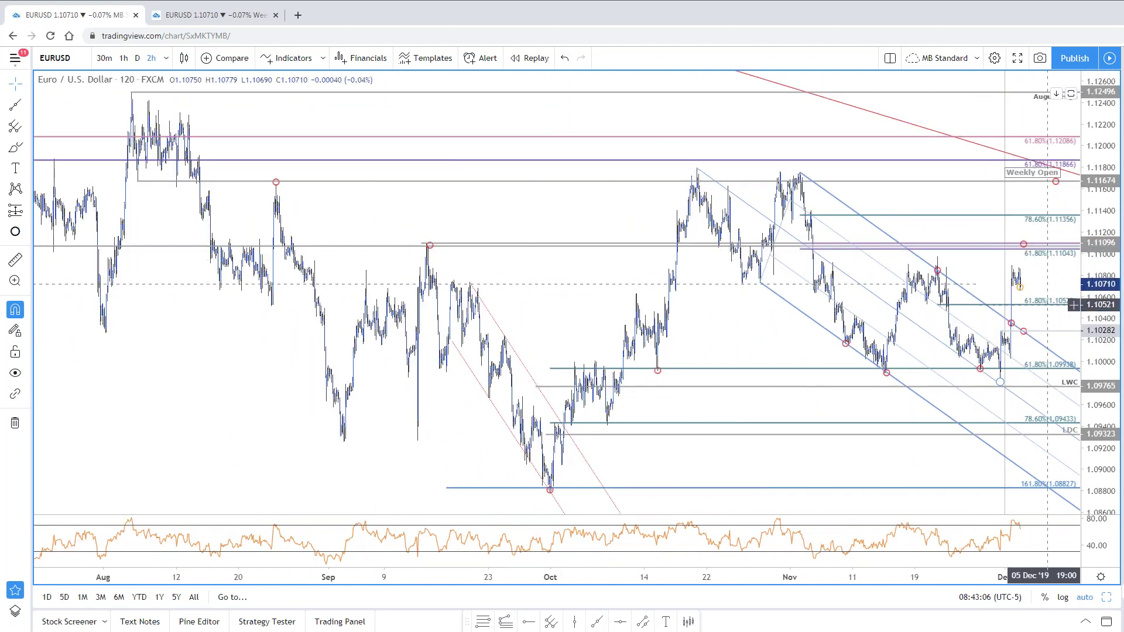
pyautogui.scroll(4, 1043, 298)
pyautogui.scroll(3, 1037, 297)
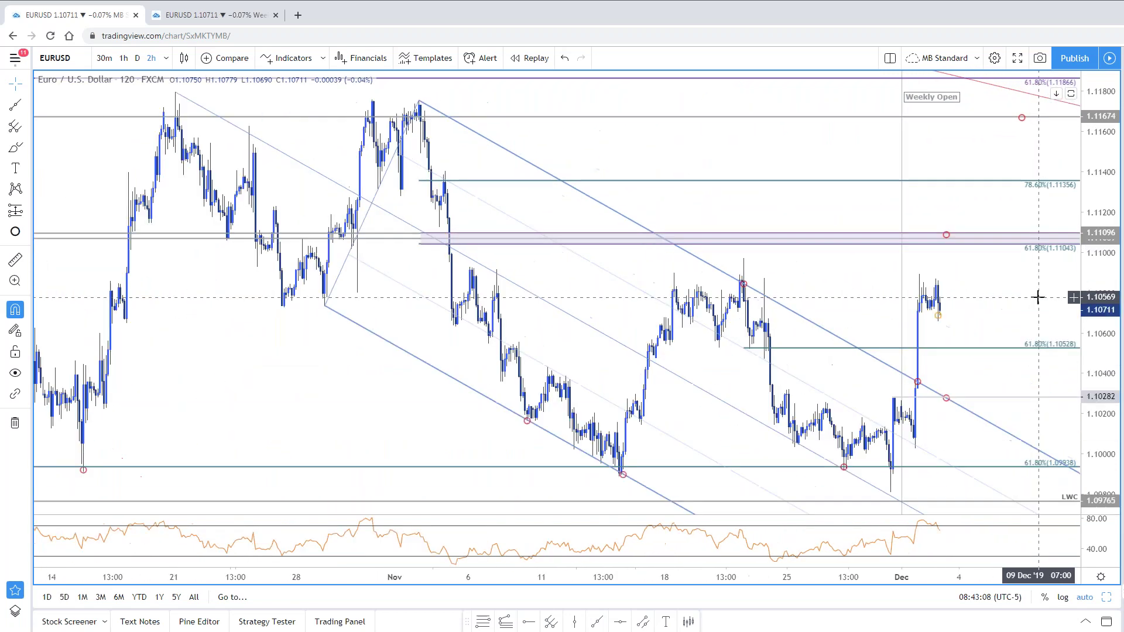
pyautogui.scroll(2, 1094, 313)
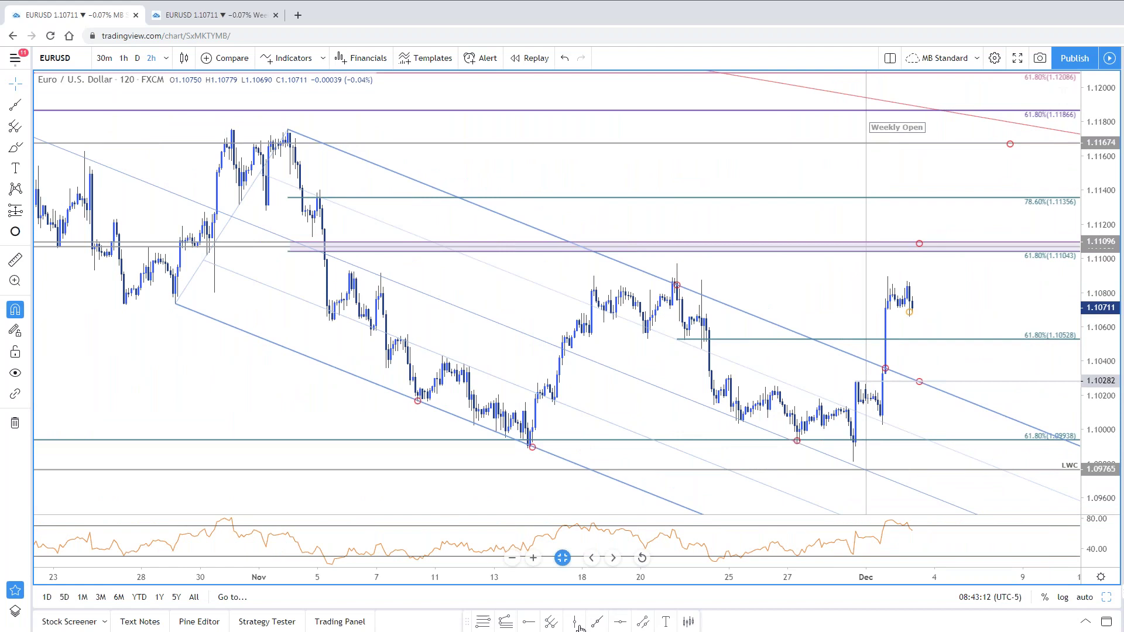
# Step: Draw an Original pitchfork anchored at the 14 Nov low, 21 Nov high and 29 Nov low
pyautogui.click(554, 624)
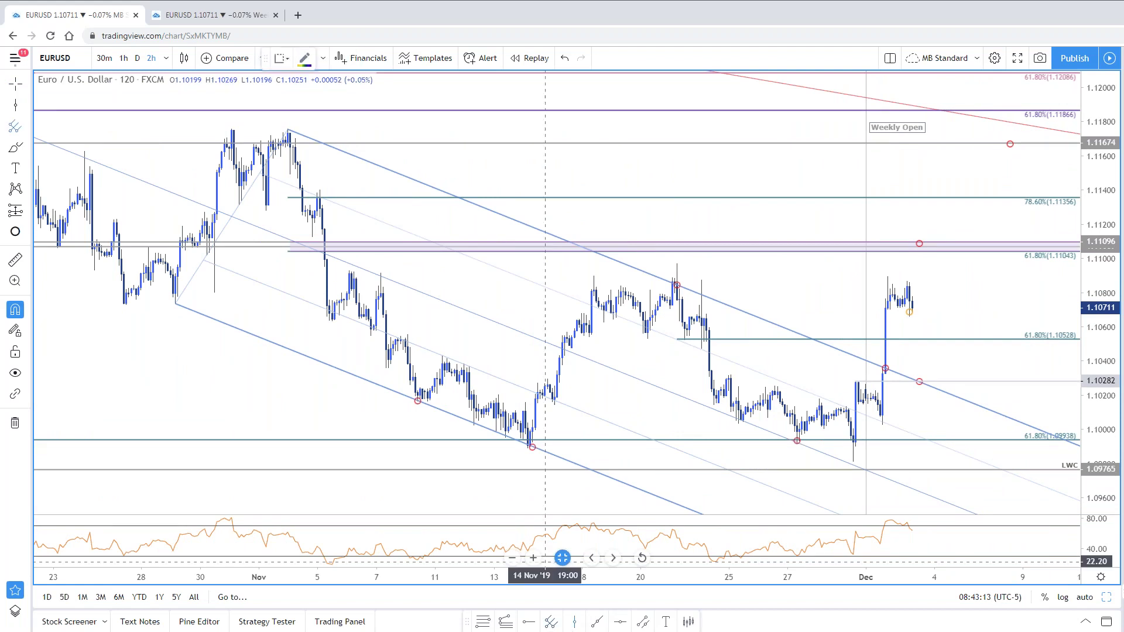
pyautogui.click(528, 456)
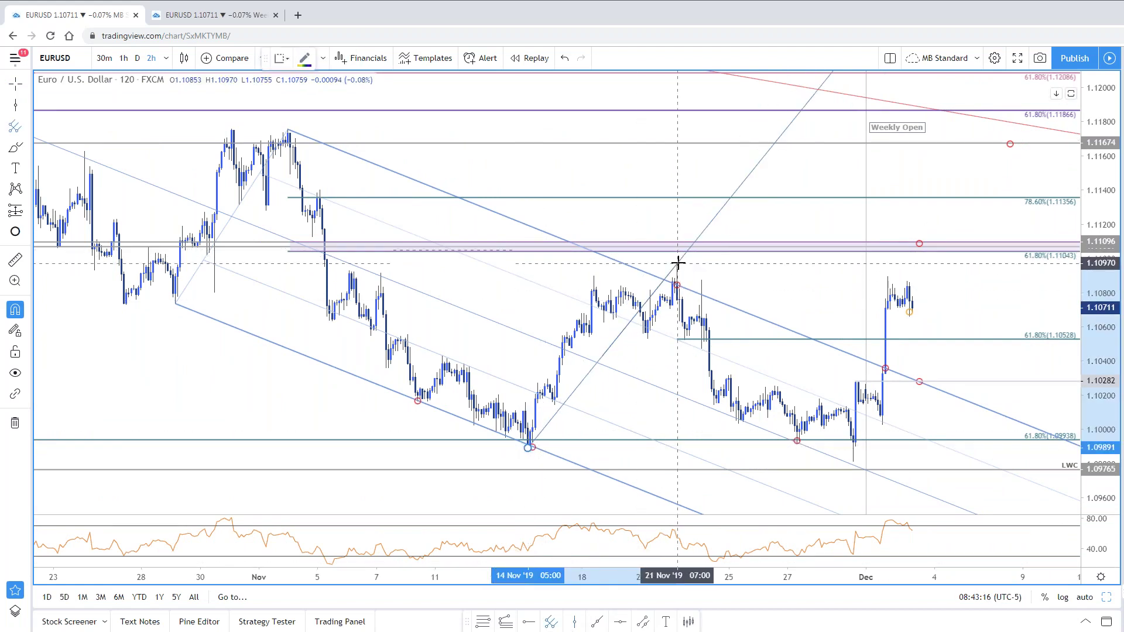
pyautogui.click(677, 263)
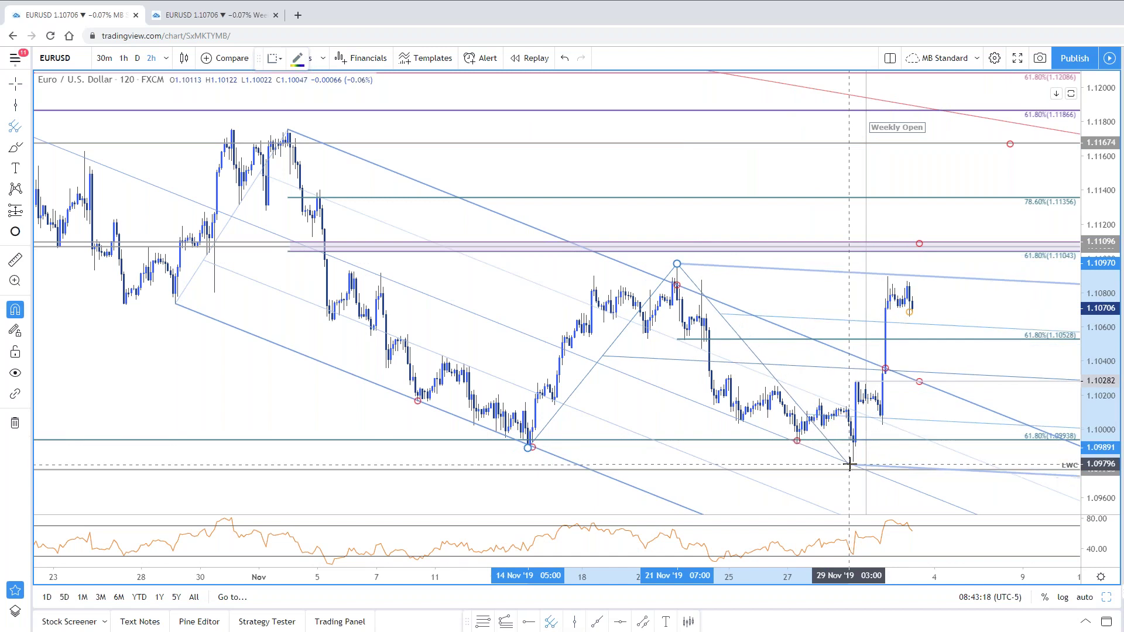
pyautogui.click(853, 462)
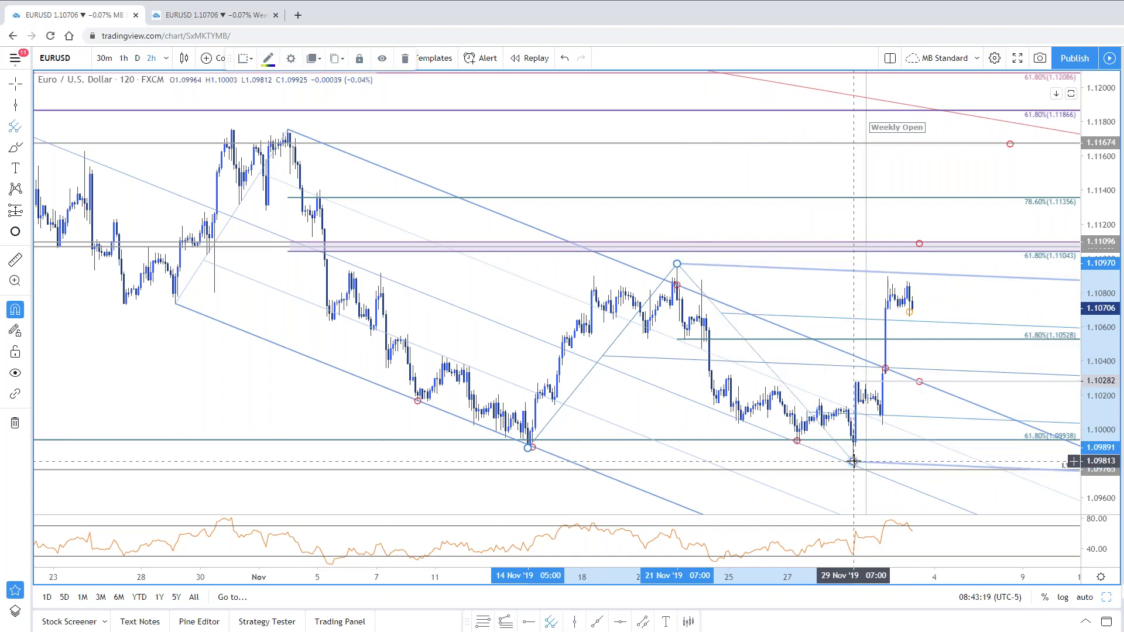
pyautogui.rightClick(842, 272)
pyautogui.click(861, 500)
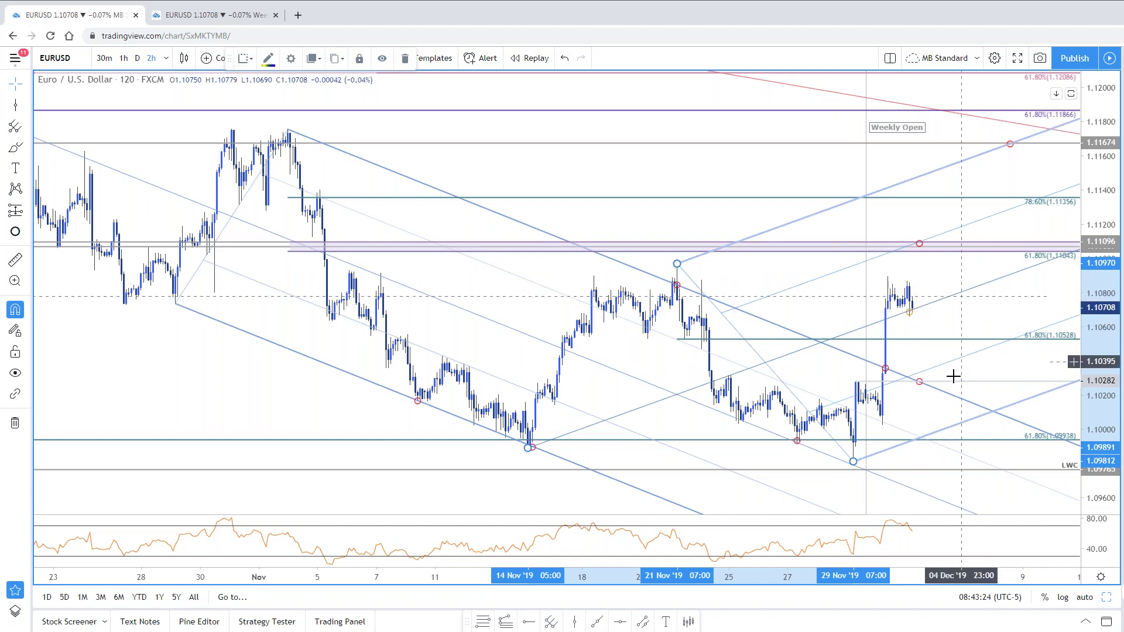
pyautogui.moveTo(956, 314); pyautogui.dragTo(860, 317)
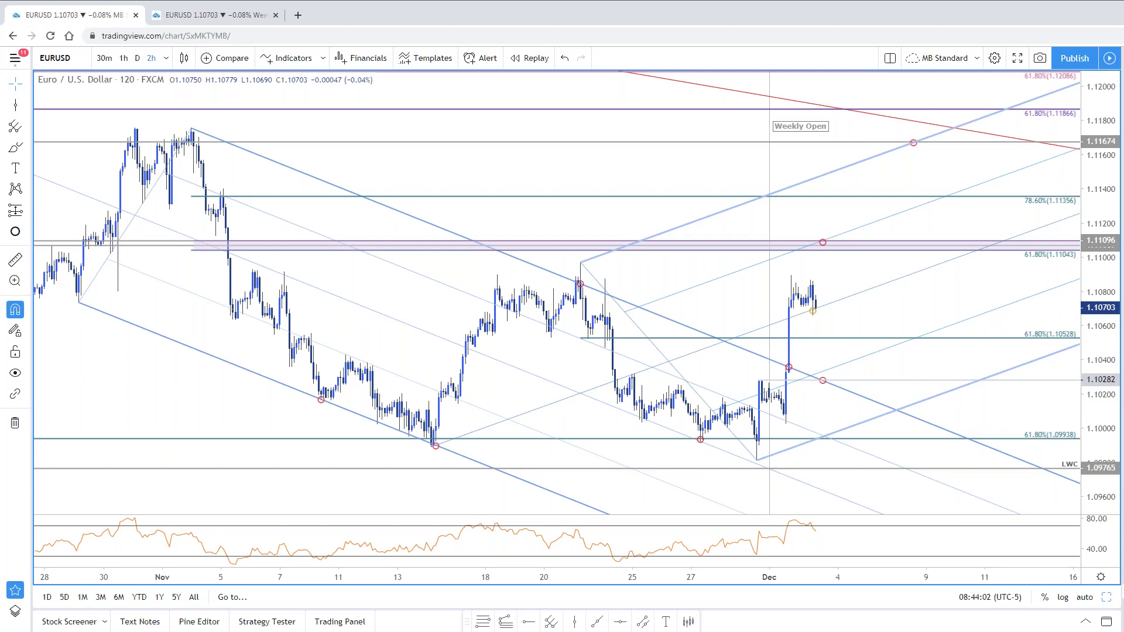
# Step: Load USDJPY on the 240-minute (4-hour) interval
pyautogui.press('space')
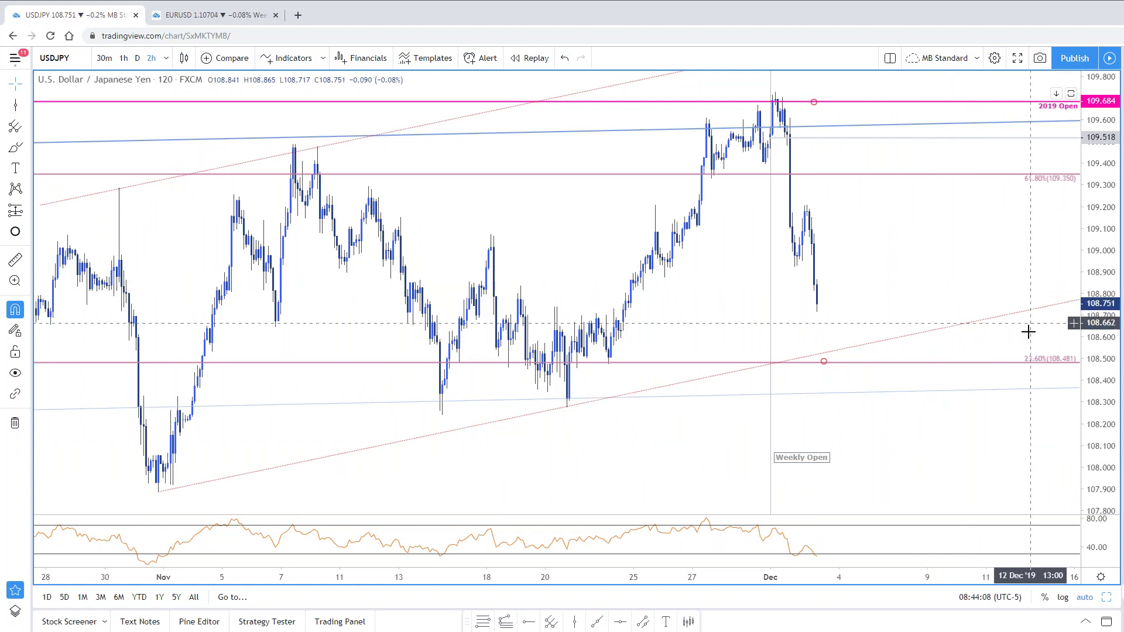
pyautogui.write('240')
pyautogui.press('Return')
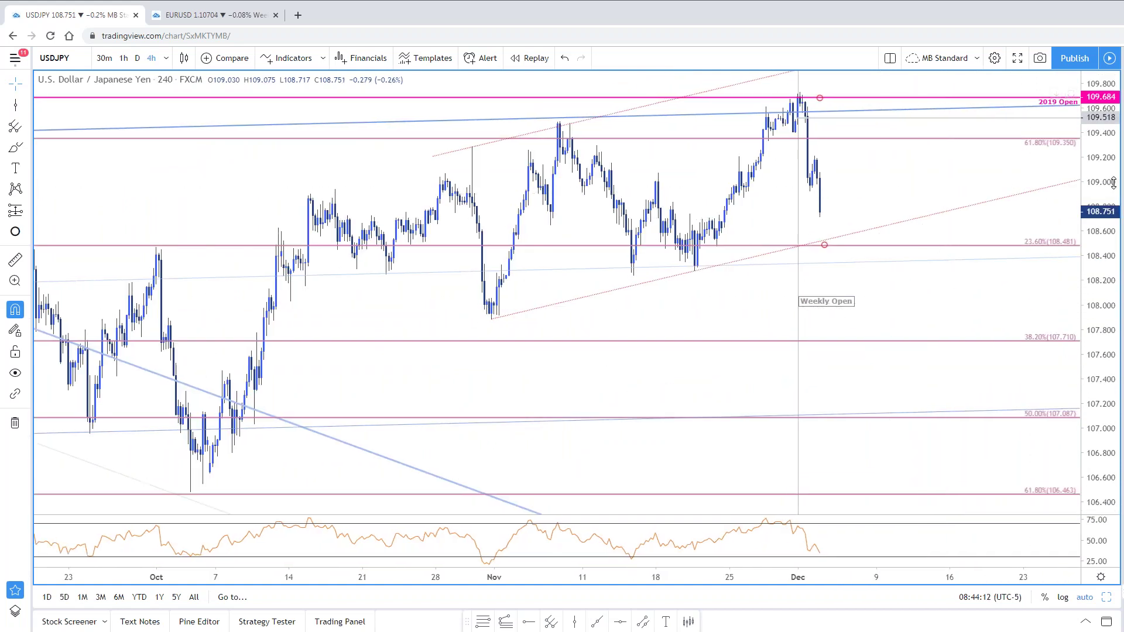
pyautogui.moveTo(907, 204); pyautogui.dragTo(962, 188)
# Step: Split into 4-hour and daily USDJPY charts, compress the daily price scale, then go to Weekly Charts
pyautogui.click(1108, 602)
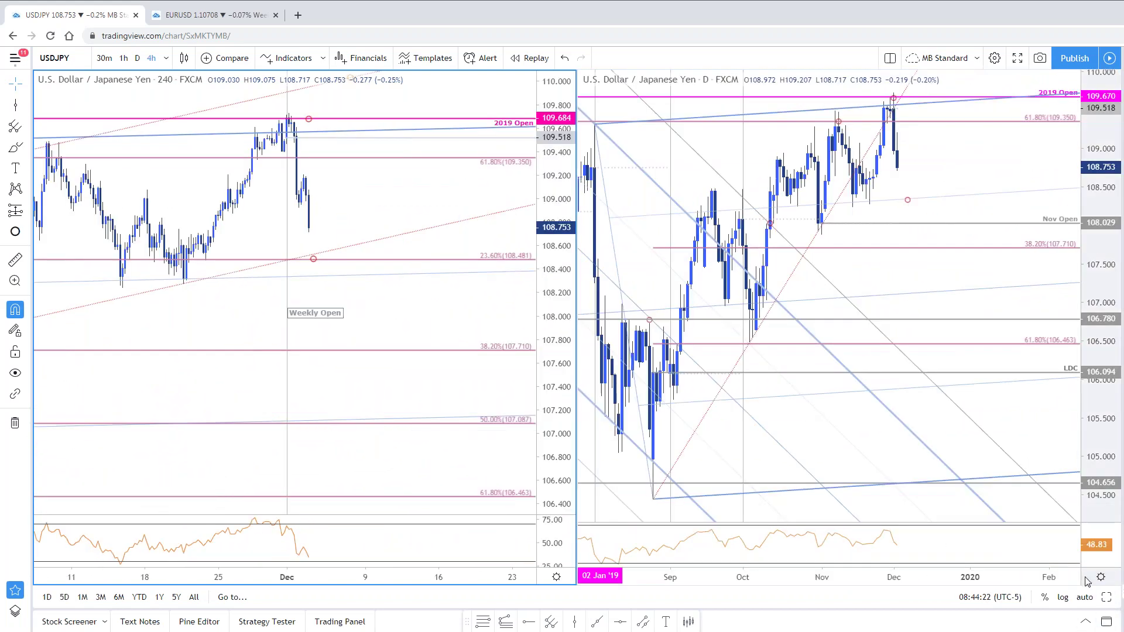
pyautogui.moveTo(1120, 269); pyautogui.dragTo(1054, 311)
pyautogui.scroll(-2, 1004, 271)
pyautogui.scroll(-1, 986, 271)
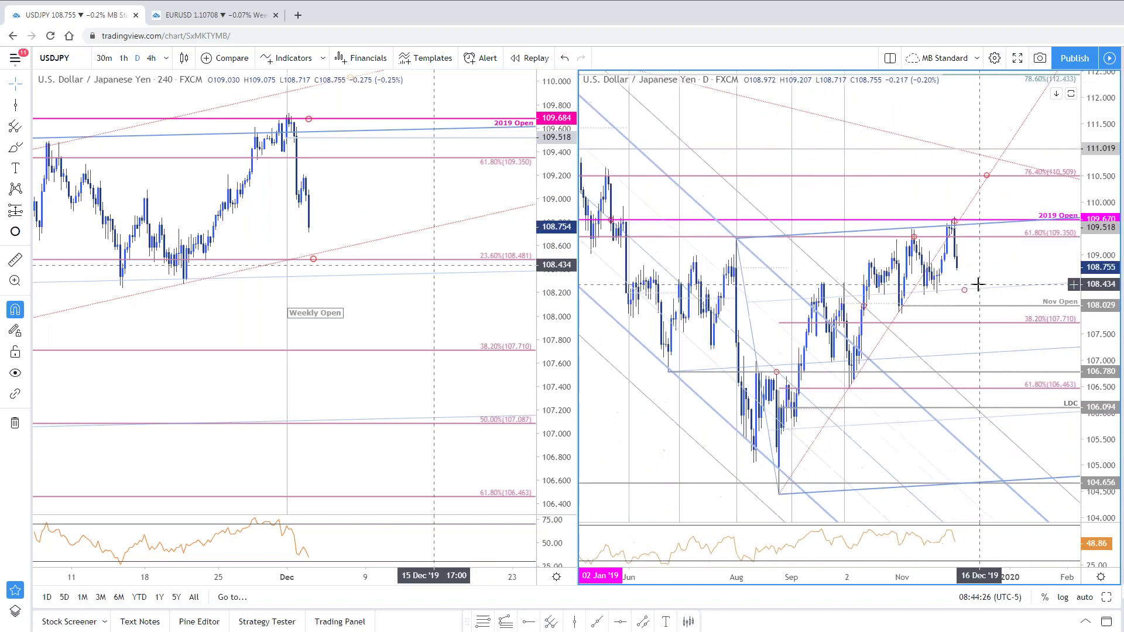
pyautogui.click(212, 22)
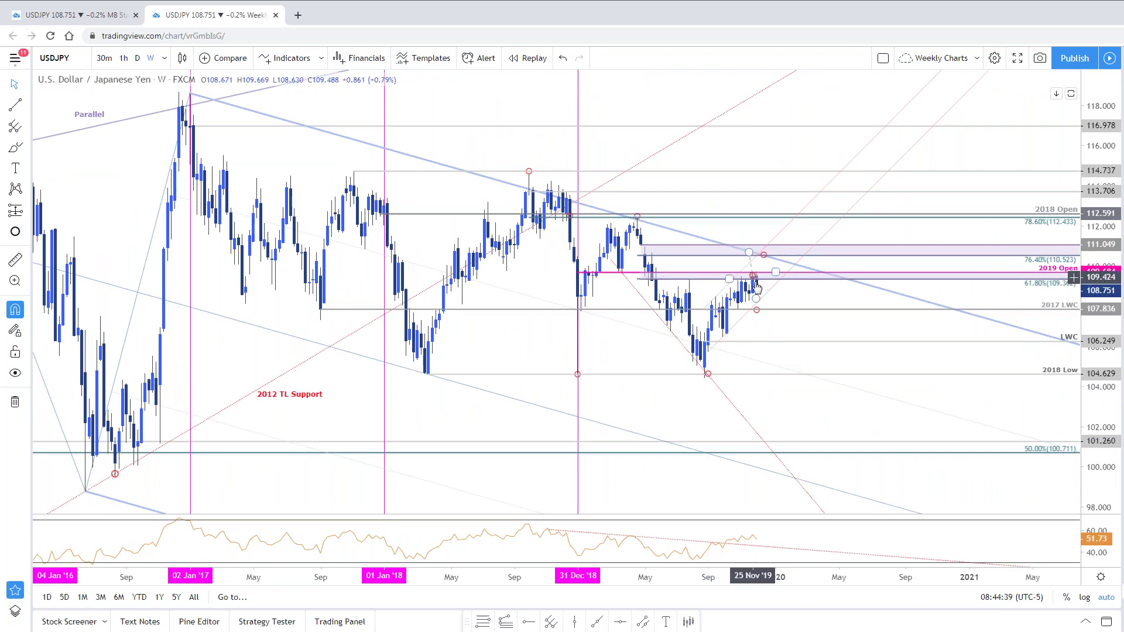
# Step: View weekly USDJPY as a line chart, restore candlesticks, and return to the MB Standard tab
pyautogui.click(182, 58)
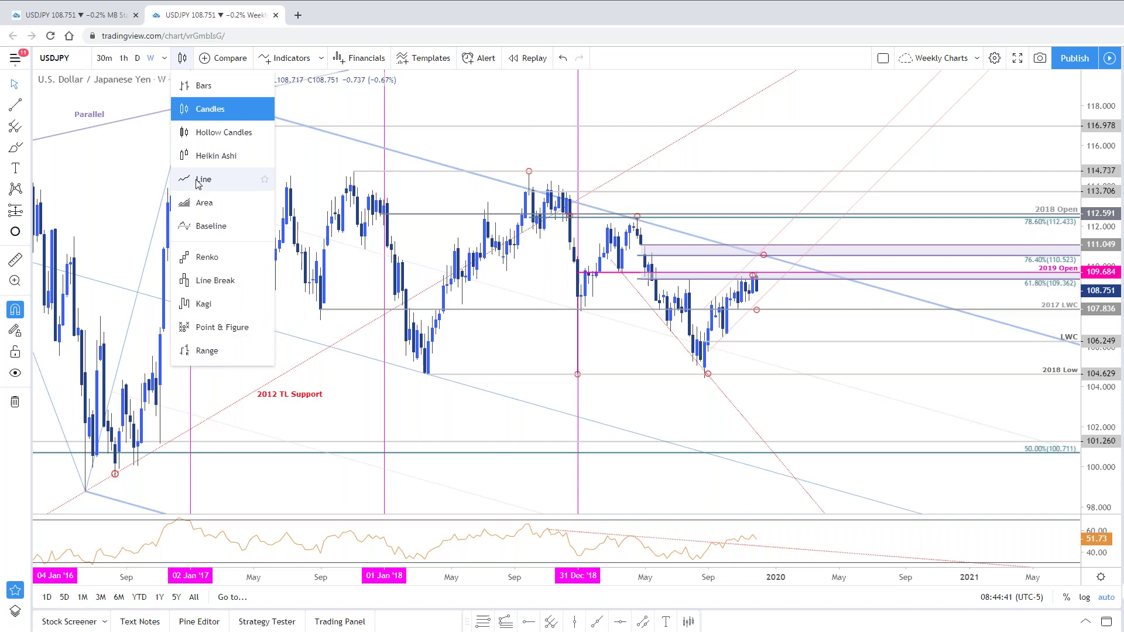
pyautogui.click(198, 182)
pyautogui.scroll(2, 875, 402)
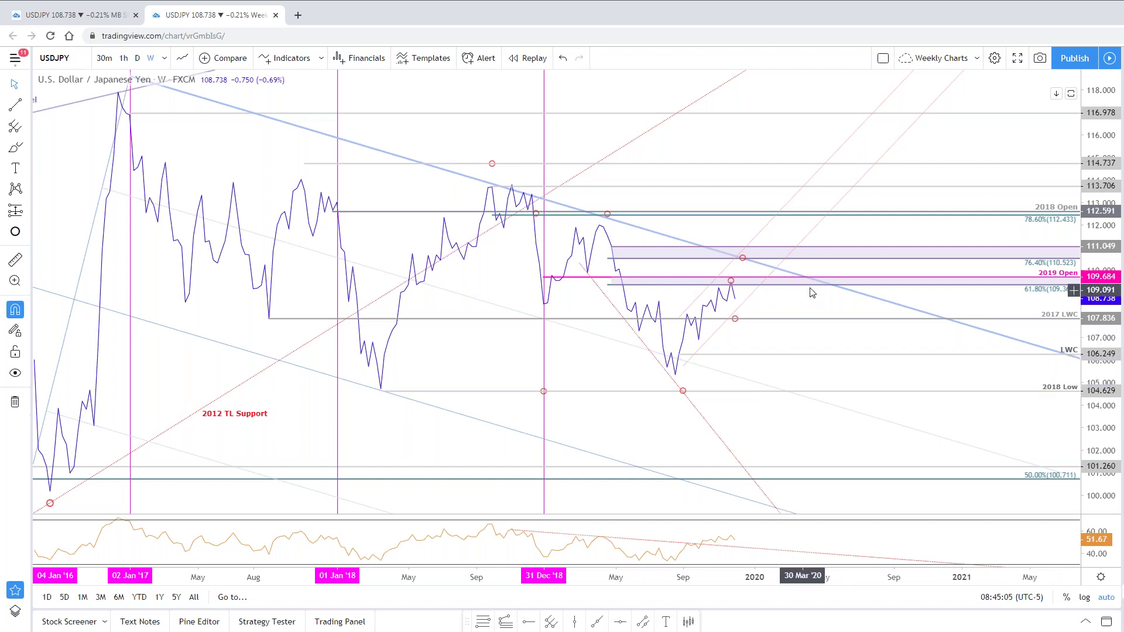
pyautogui.click(182, 58)
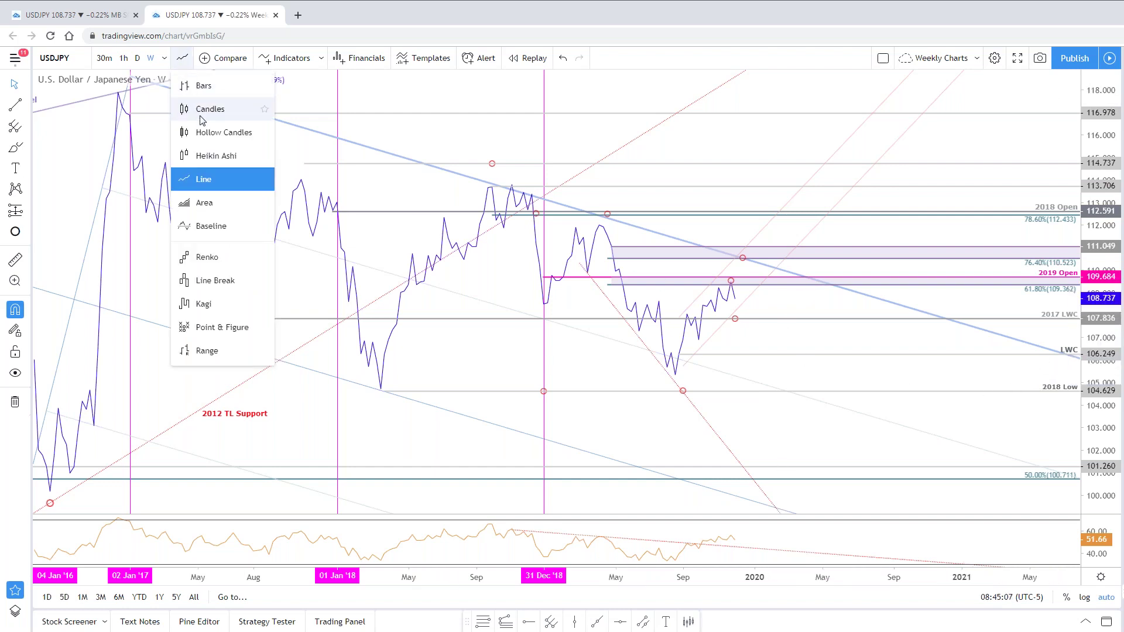
pyautogui.click(202, 111)
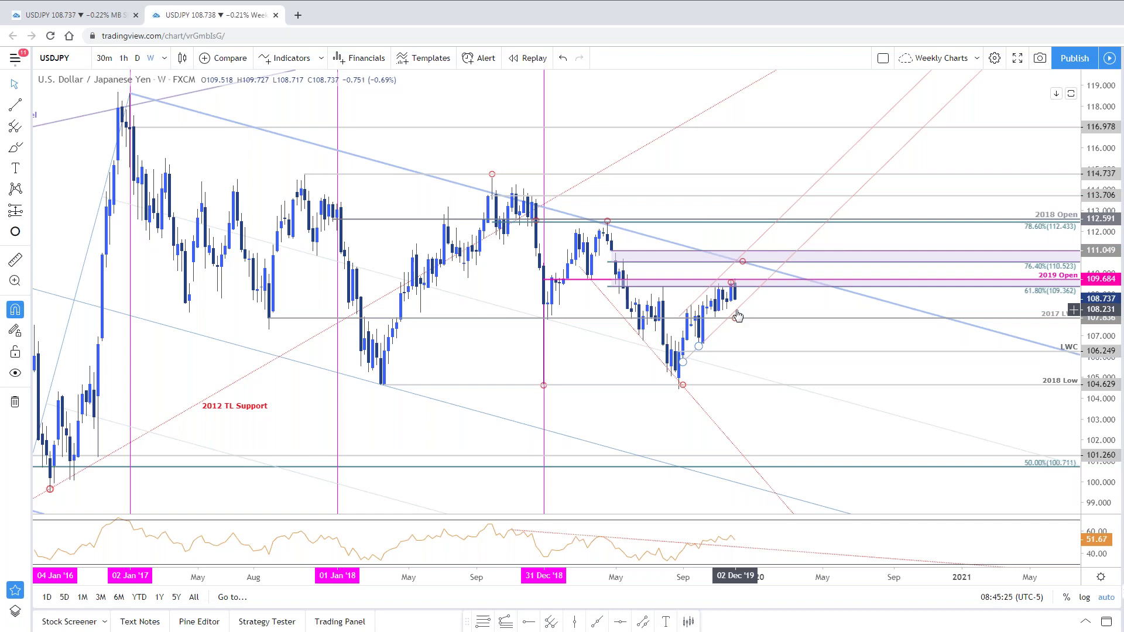
pyautogui.hotkey('ctrl', 'Tab')
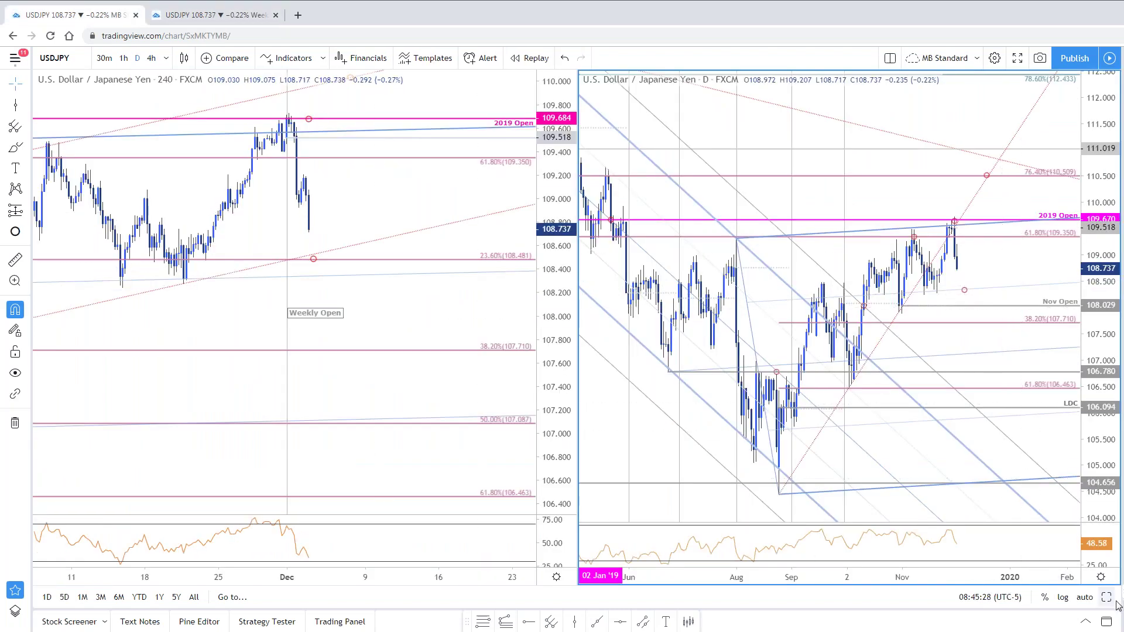
# Step: Maximize the daily USDJPY chart, pan to recent price, select its pitchfork, then switch to SB Trade Desk
pyautogui.click(1108, 598)
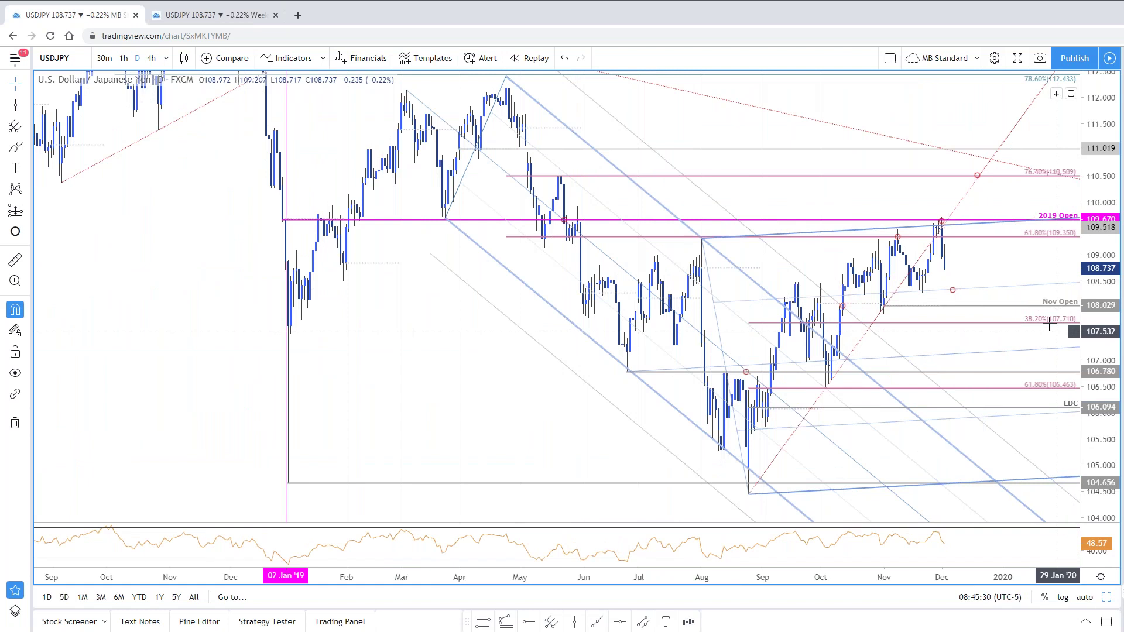
pyautogui.moveTo(1020, 270); pyautogui.dragTo(915, 265)
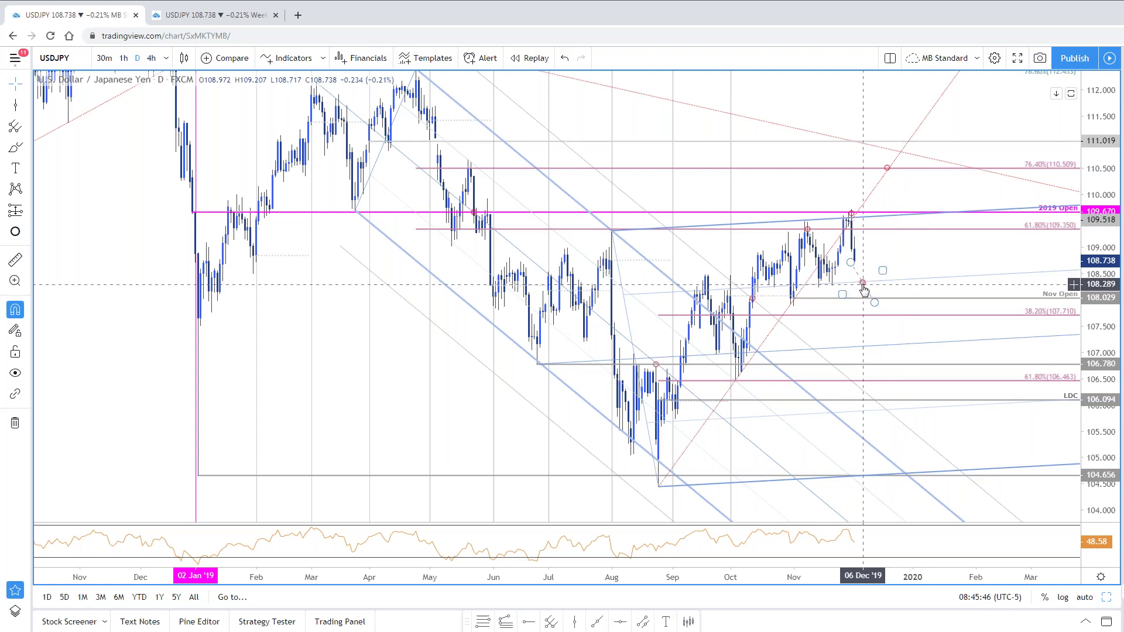
pyautogui.click(877, 286)
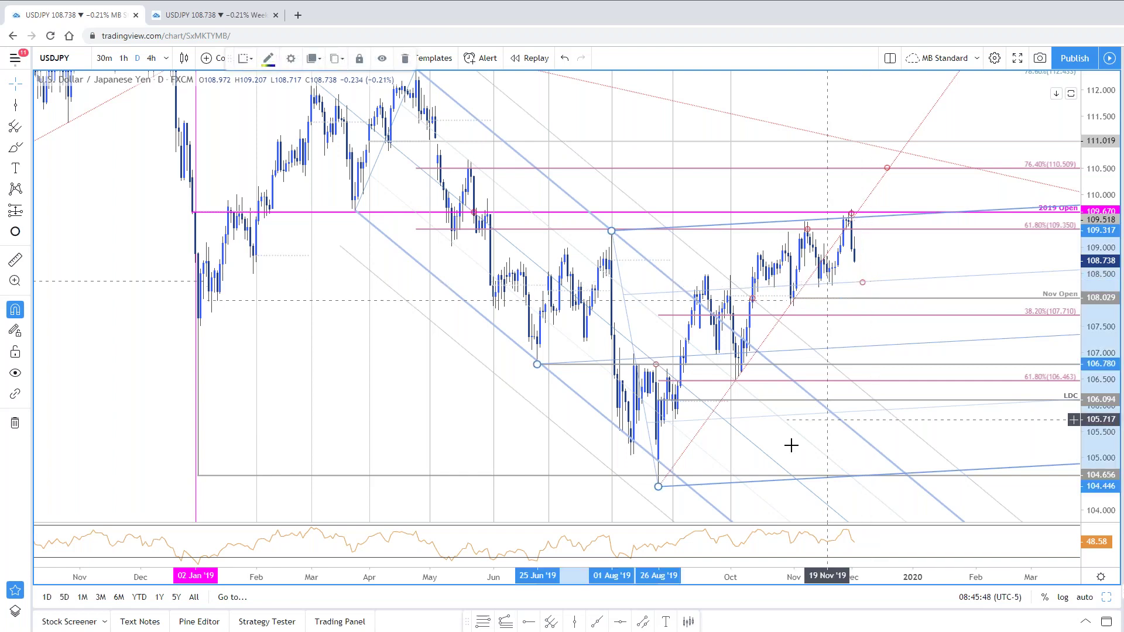
pyautogui.hotkey('alt', 'Tab')
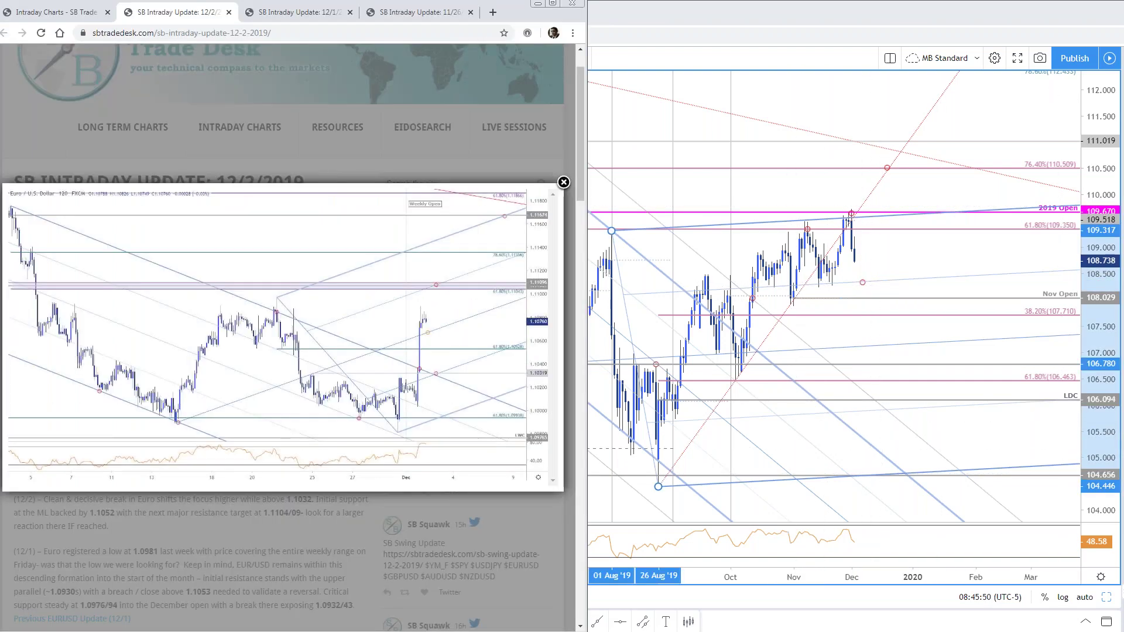
# Step: Close the EURUSD image and briefly view the previous 12/1 EURUSD update in a new tab
pyautogui.click(400, 564)
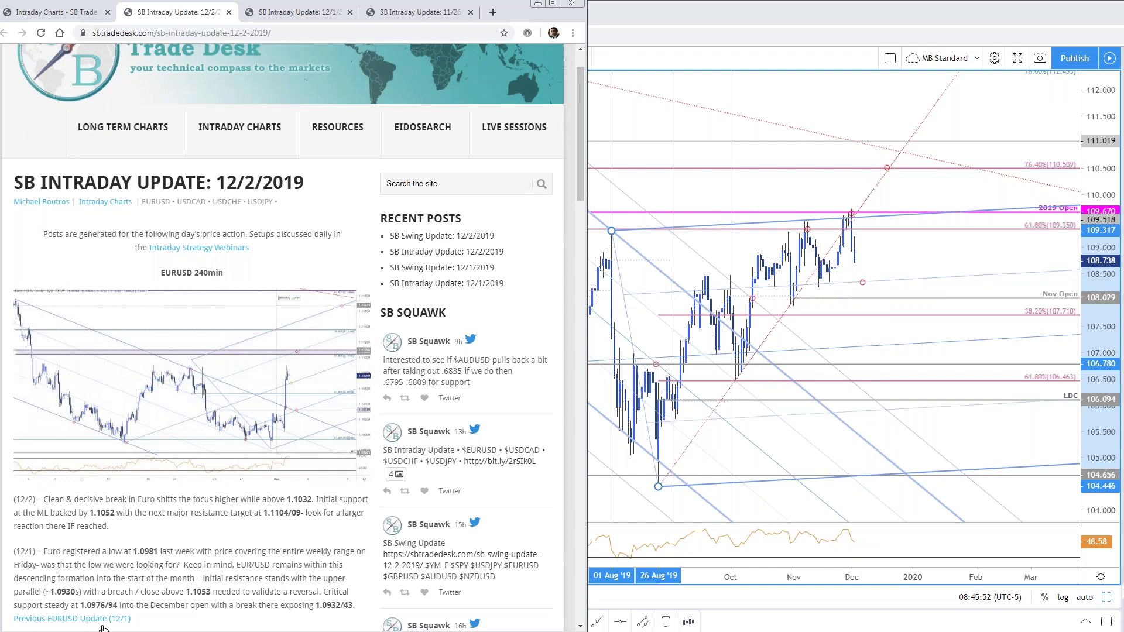
pyautogui.middleClick(100, 620)
pyautogui.click(234, 11)
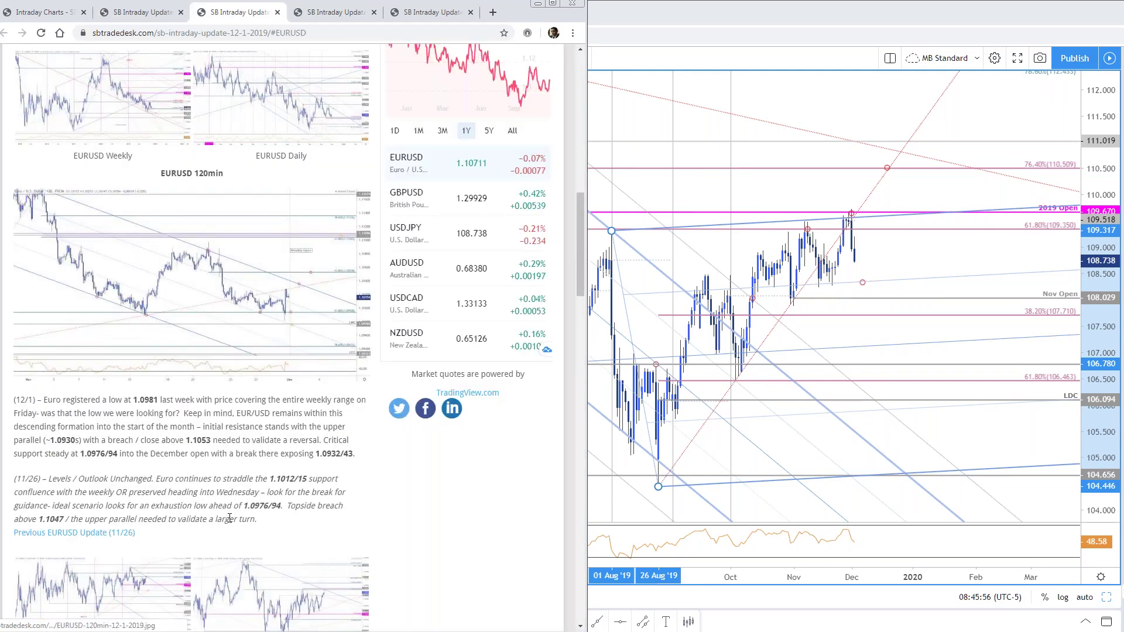
pyautogui.click(277, 11)
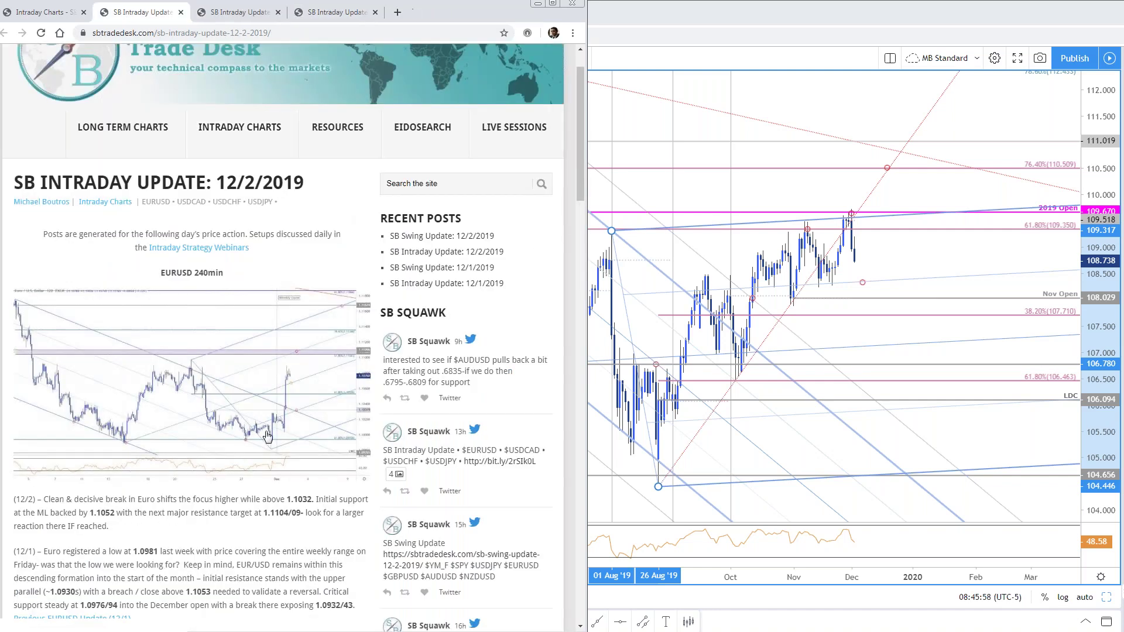
# Step: Enlarge the article's USDJPY Daily chart image, then return to the full-screen TradingView chart
pyautogui.scroll(-10, 268, 435)
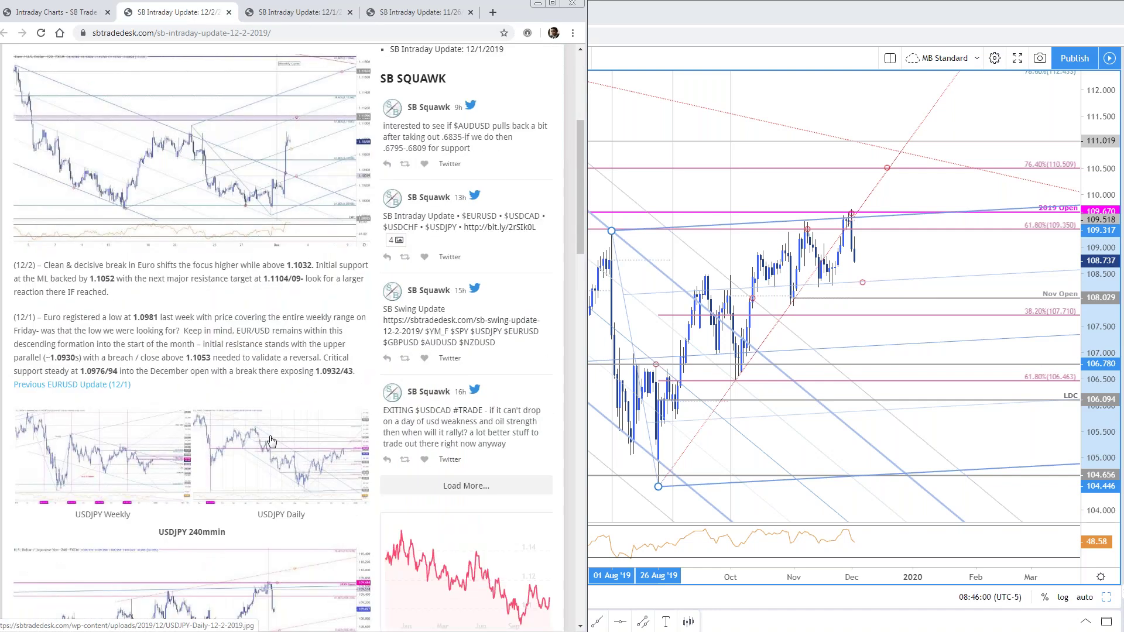
pyautogui.scroll(-2, 271, 447)
pyautogui.scroll(4, 322, 248)
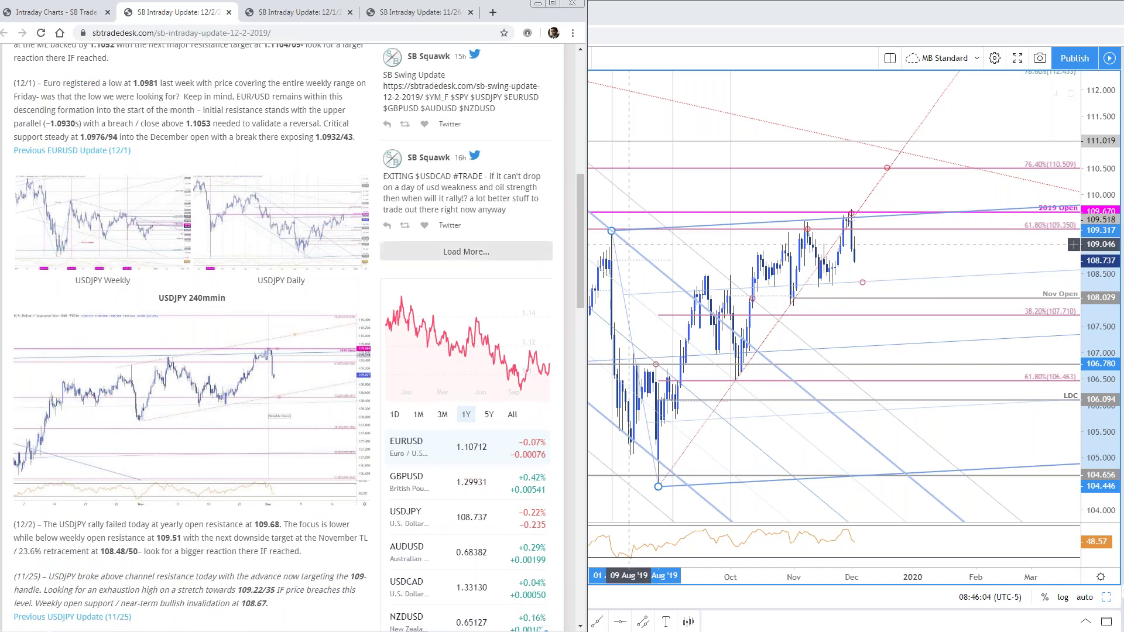
pyautogui.click(280, 334)
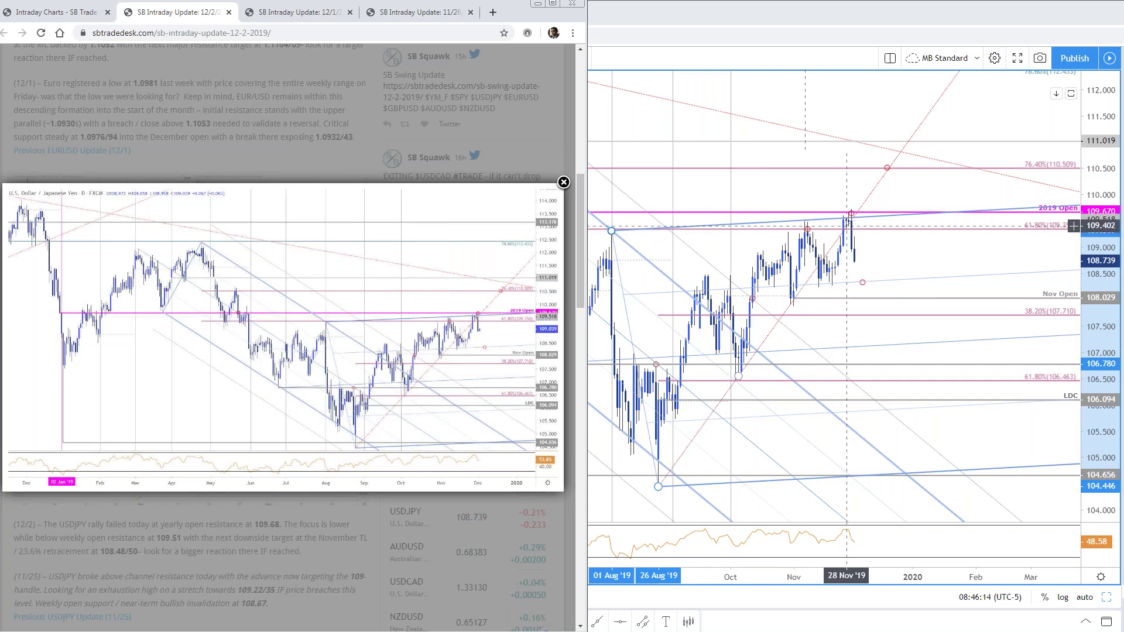
pyautogui.click(905, 260)
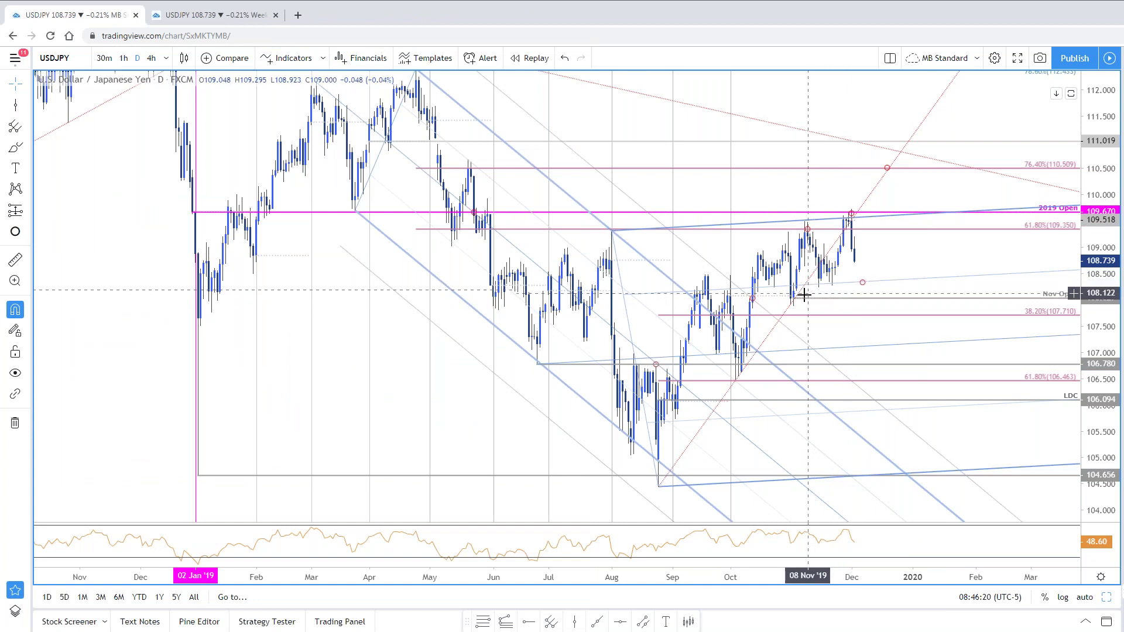
# Step: Inspect the daily USDJPY pitchfork, zoom briefly, and restore the side-by-side 4h and daily layout
pyautogui.click(714, 230)
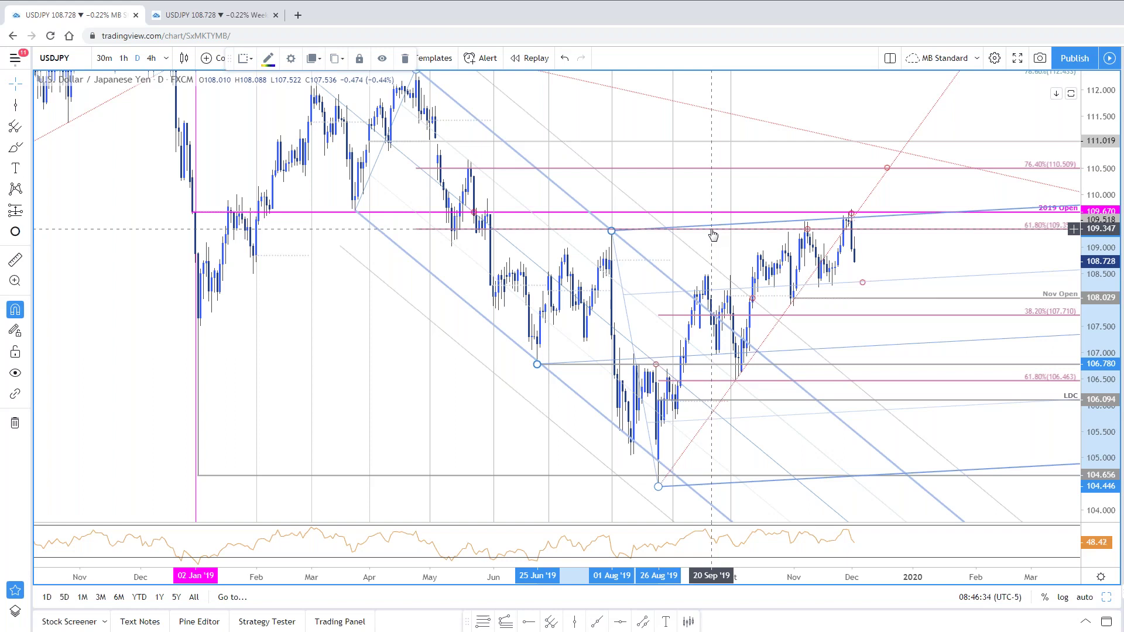
pyautogui.scroll(2, 869, 269)
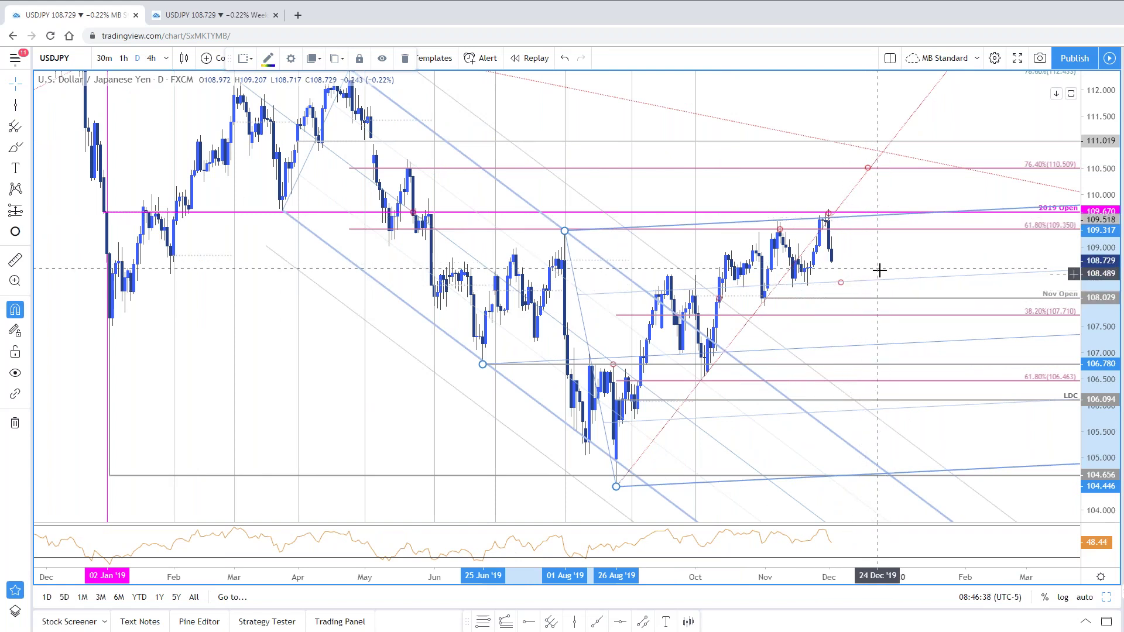
pyautogui.scroll(-1, 855, 262)
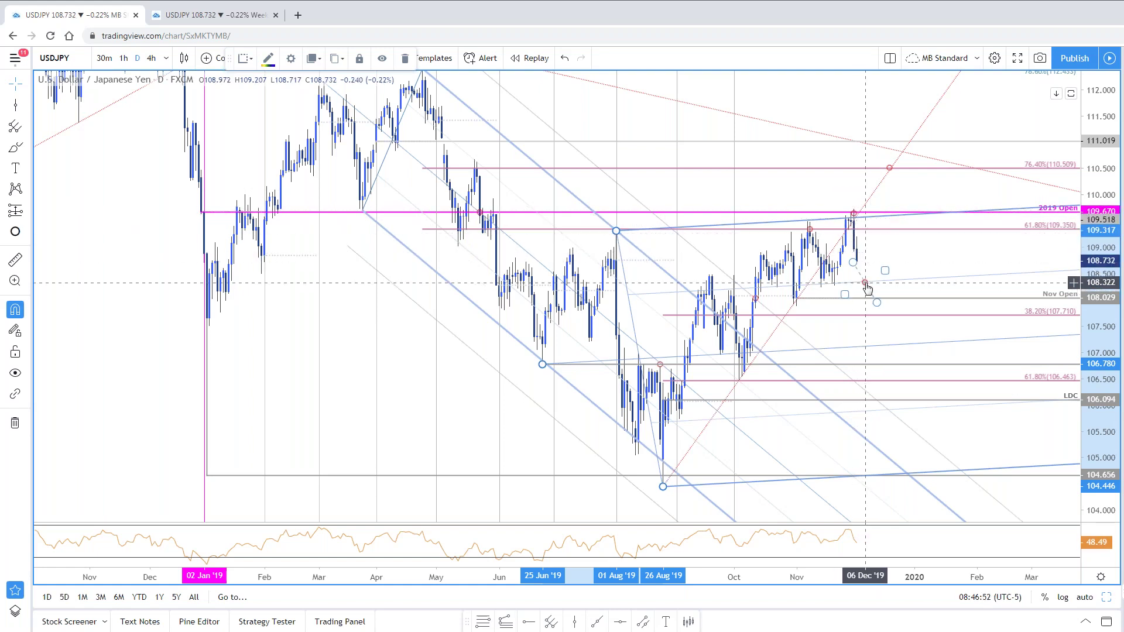
pyautogui.click(1106, 597)
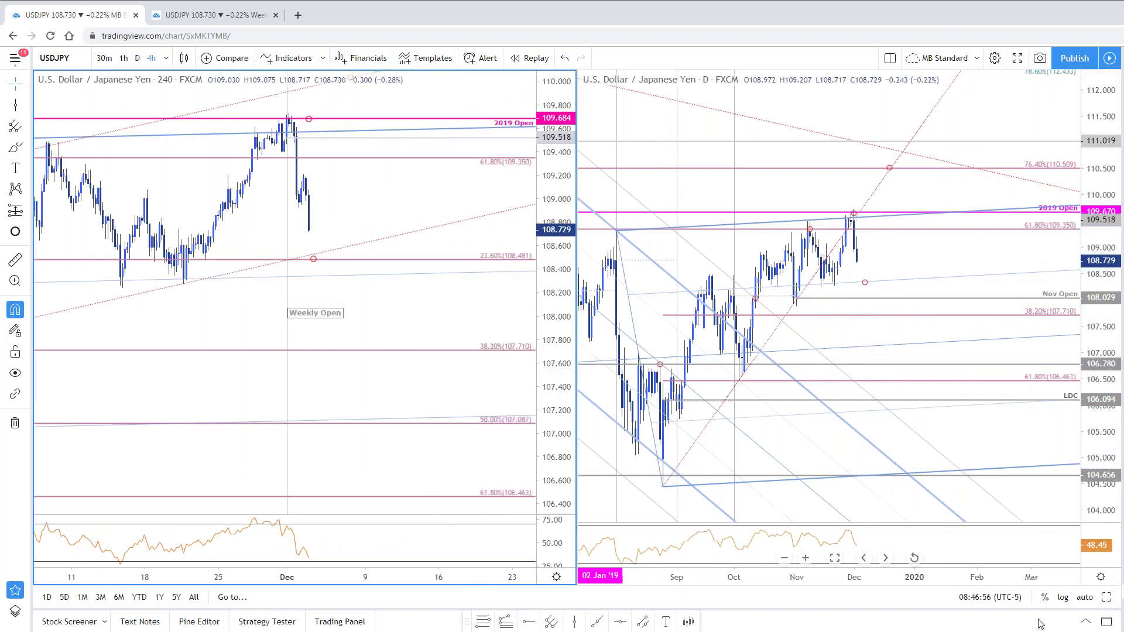
# Step: Maximize the USDJPY 4h chart, view the article's enlarged USDJPY 4h and 240min images, then return
pyautogui.click(1107, 597)
pyautogui.hotkey('alt', 'Tab')
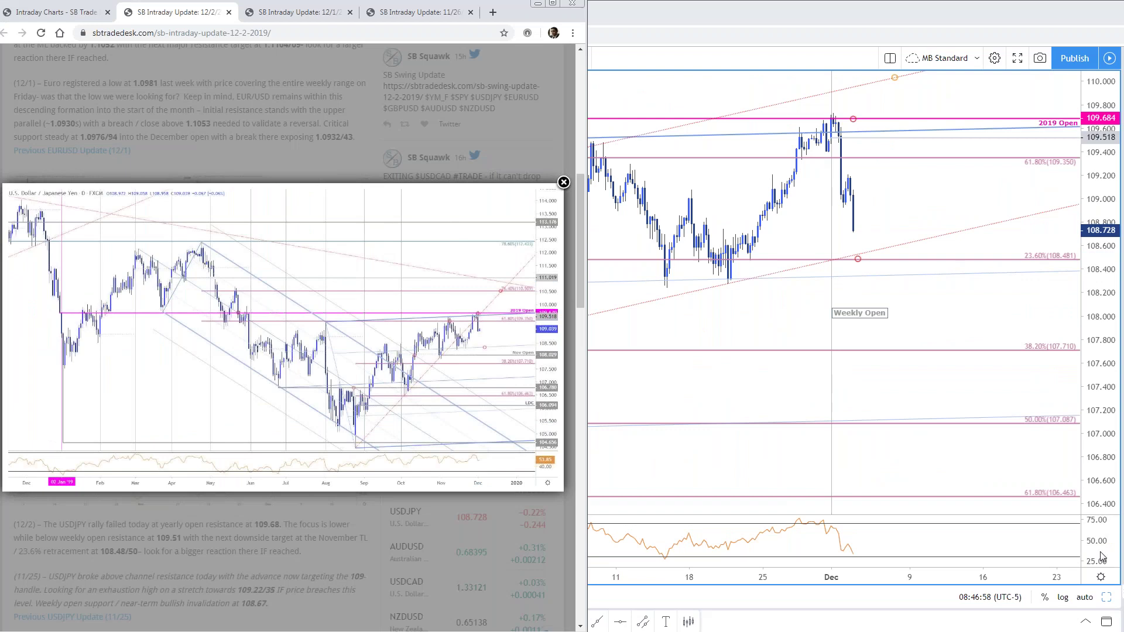
pyautogui.click(468, 116)
pyautogui.click(241, 412)
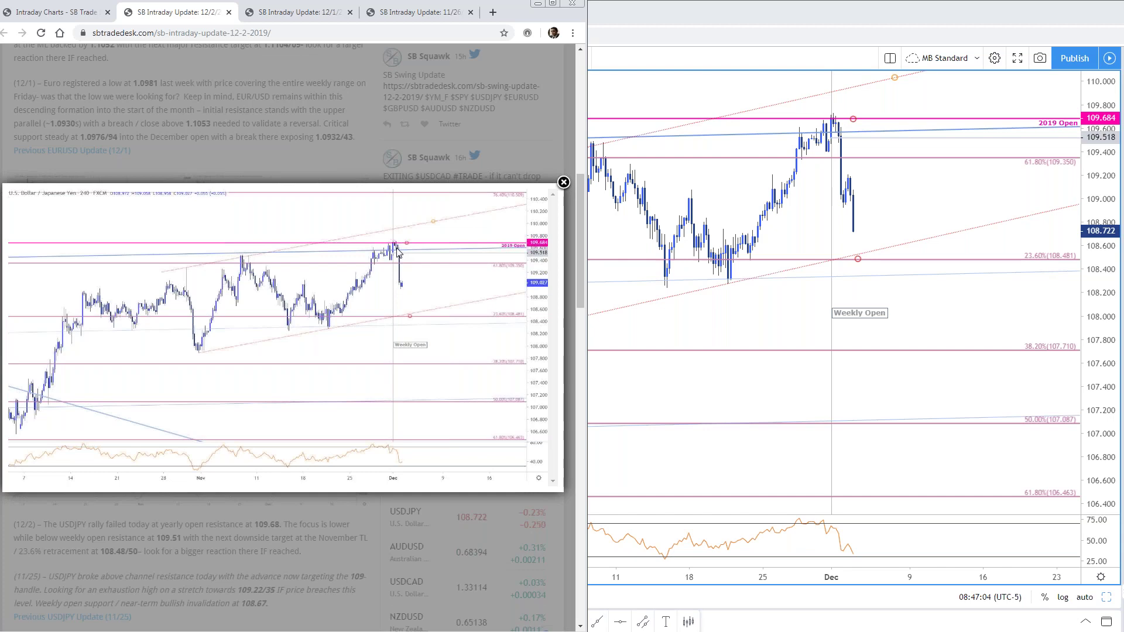
pyautogui.click(382, 174)
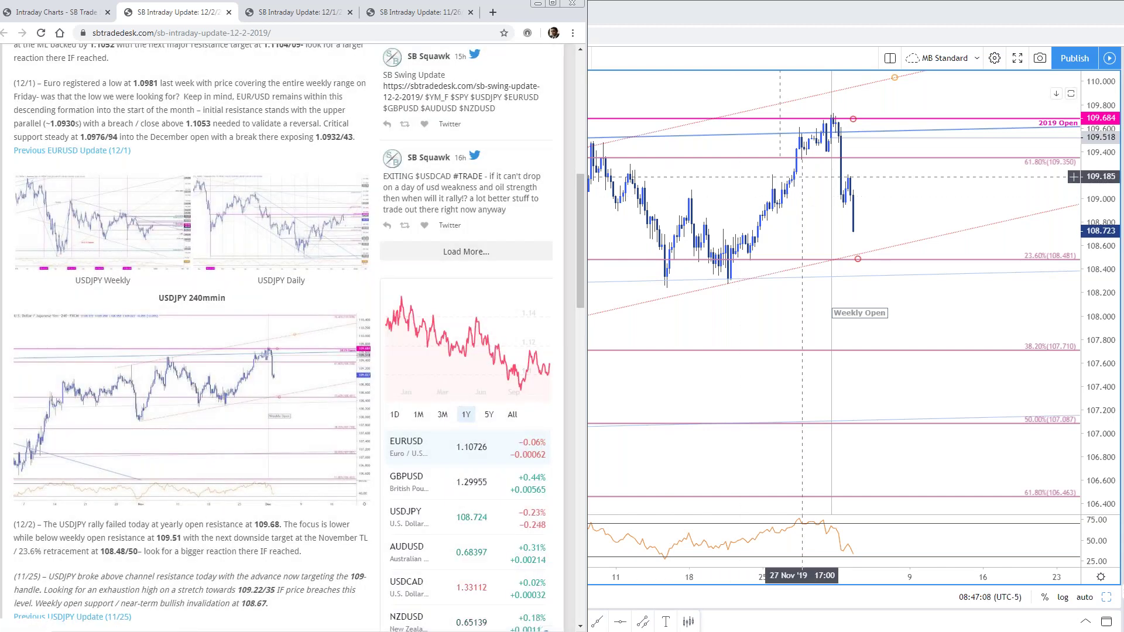
pyautogui.click(291, 408)
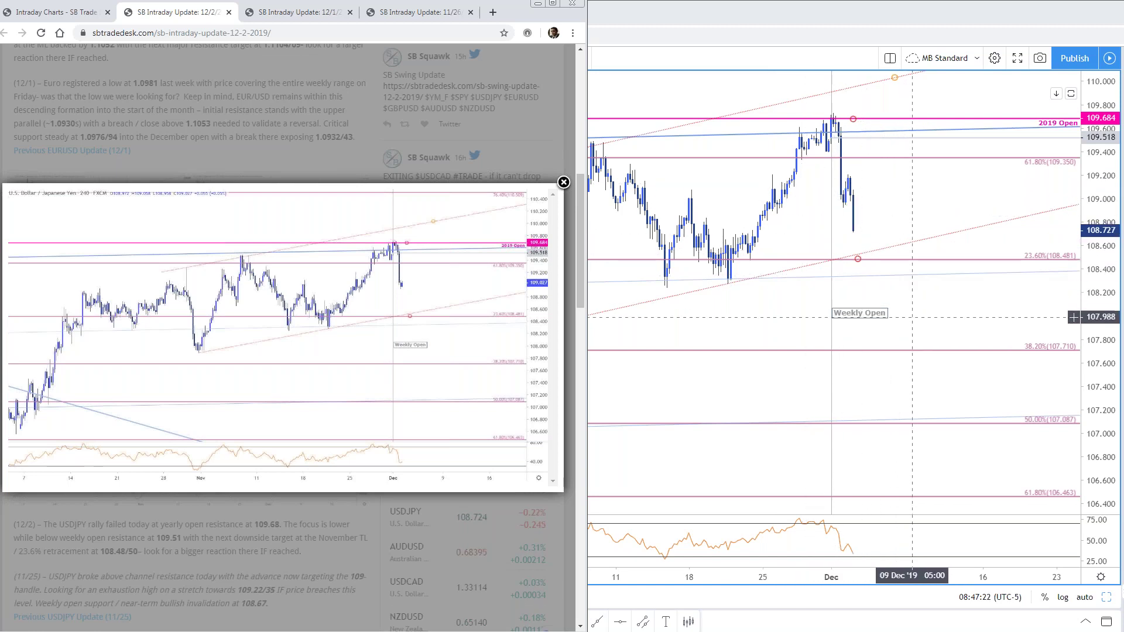
pyautogui.press('super+Up')
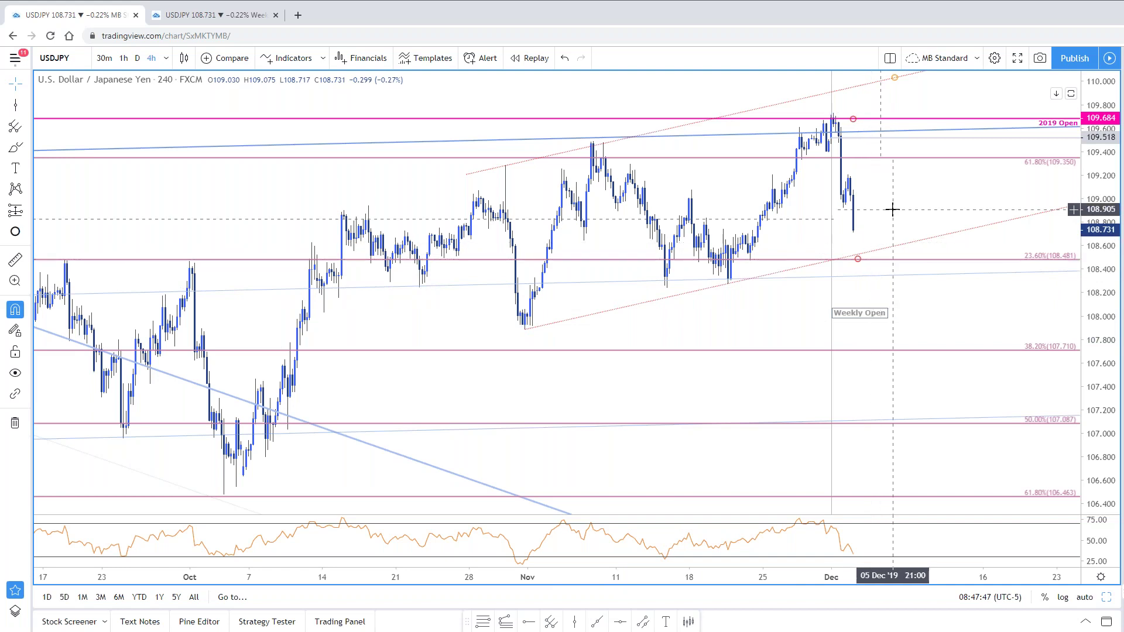
# Step: Drag the USDJPY 4h Weekly Open label down to about 107.43
pyautogui.scroll(1, 894, 215)
pyautogui.moveTo(896, 218); pyautogui.dragTo(928, 286)
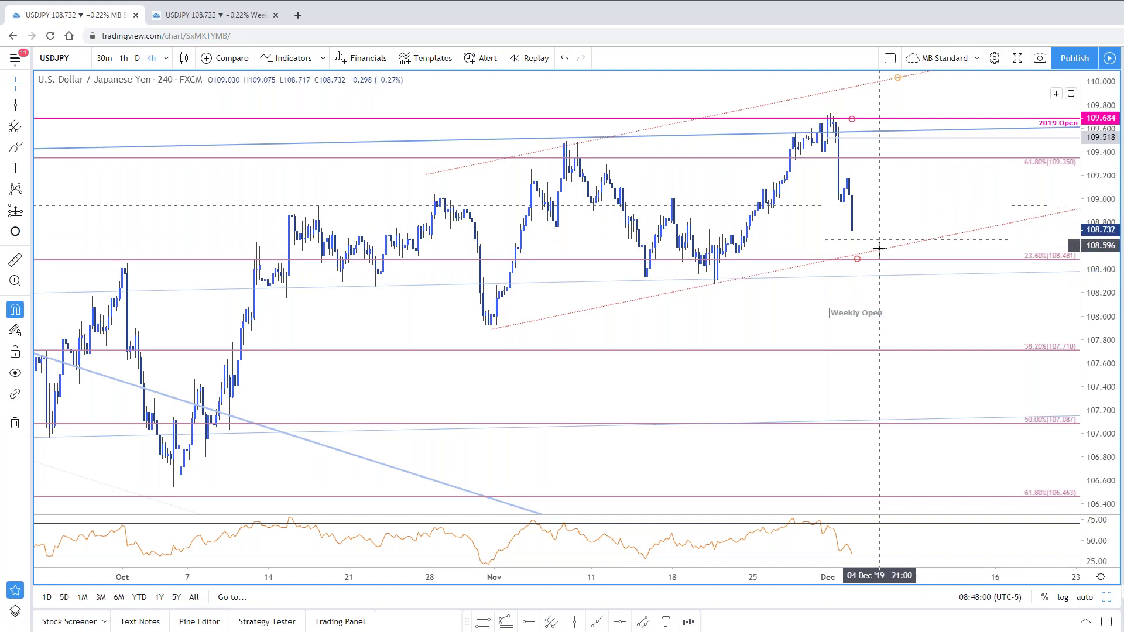
pyautogui.click(858, 259)
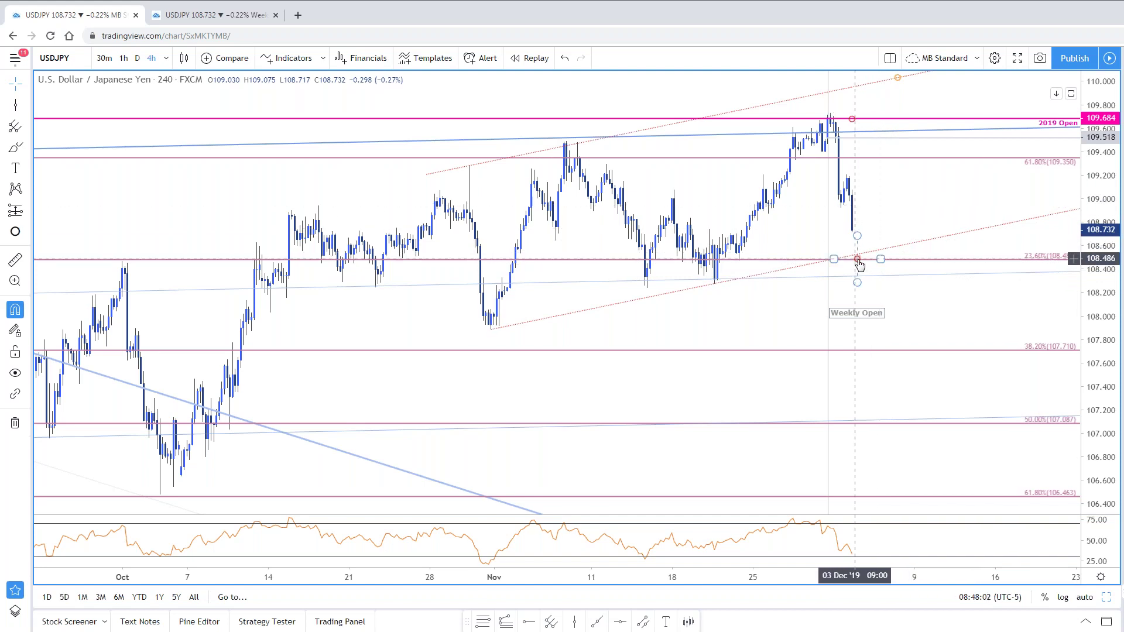
pyautogui.click(877, 305)
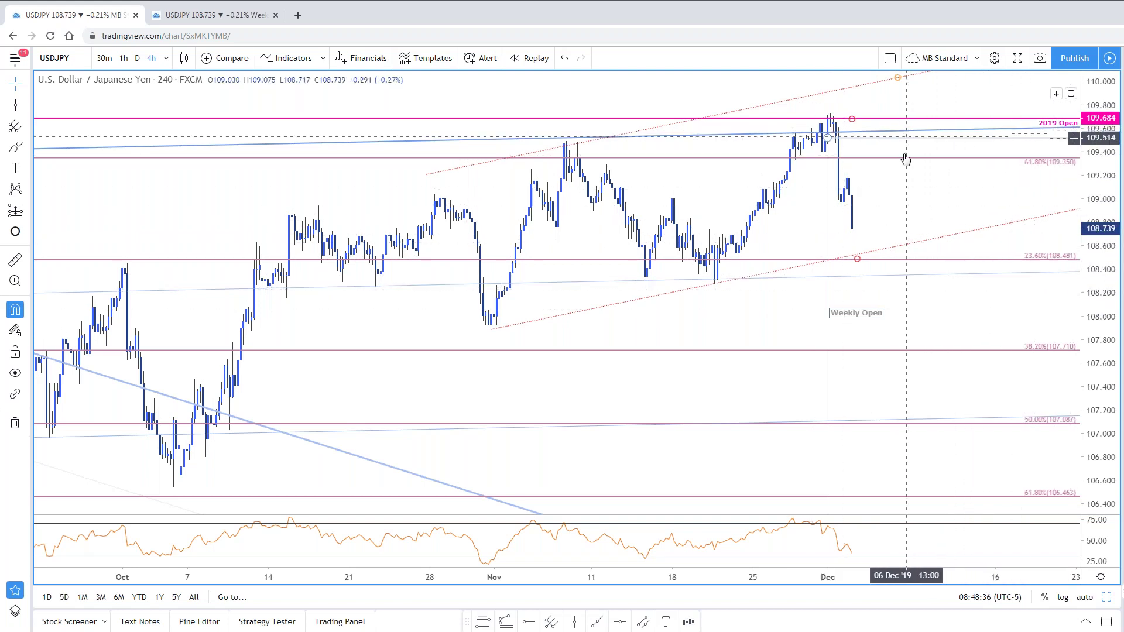
pyautogui.moveTo(896, 203); pyautogui.dragTo(869, 206)
pyautogui.moveTo(830, 340)
pyautogui.mouseDown()
pyautogui.moveTo(828, 409)
pyautogui.moveTo(829, 390)
pyautogui.mouseUp()
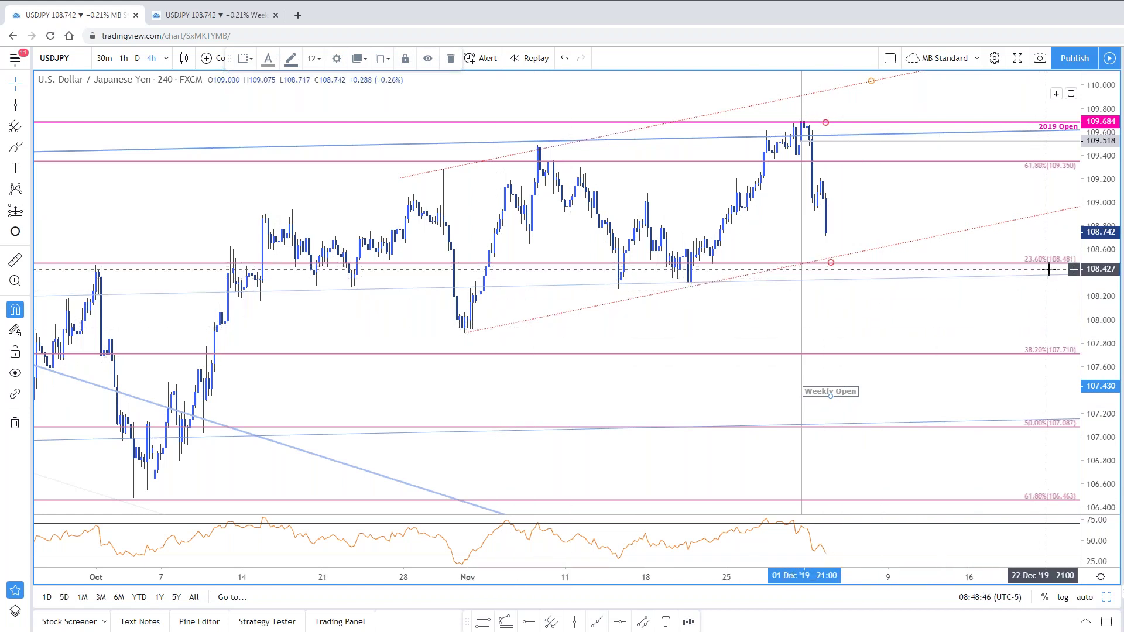
# Step: Zoom and pan the 4h chart and select the red circle marker near 108.48
pyautogui.scroll(-3, 926, 273)
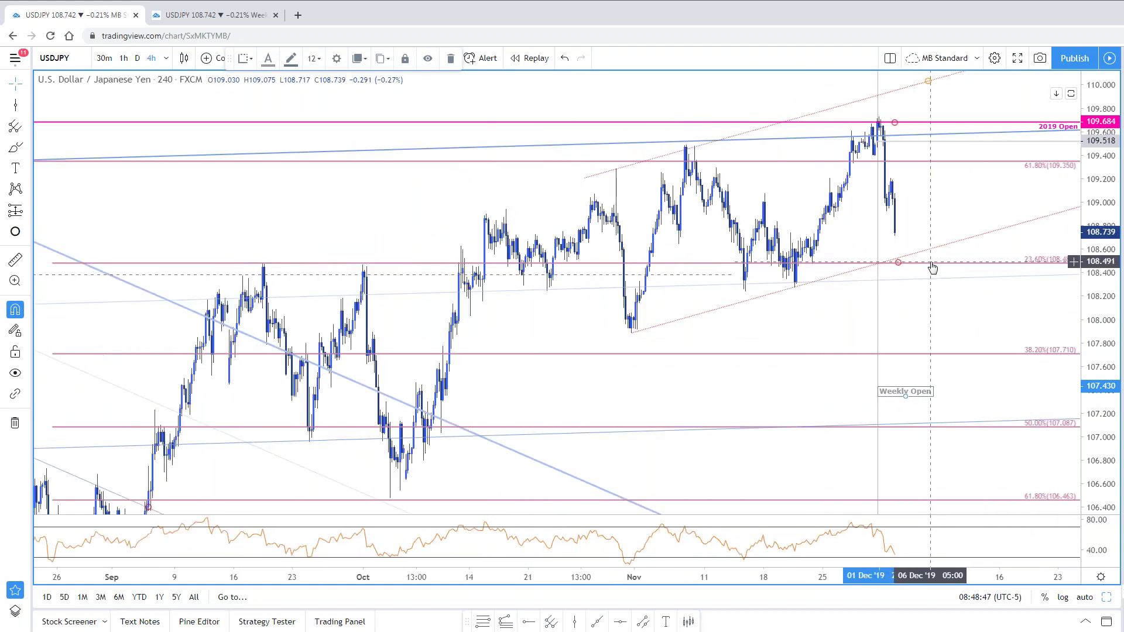
pyautogui.scroll(3, 931, 270)
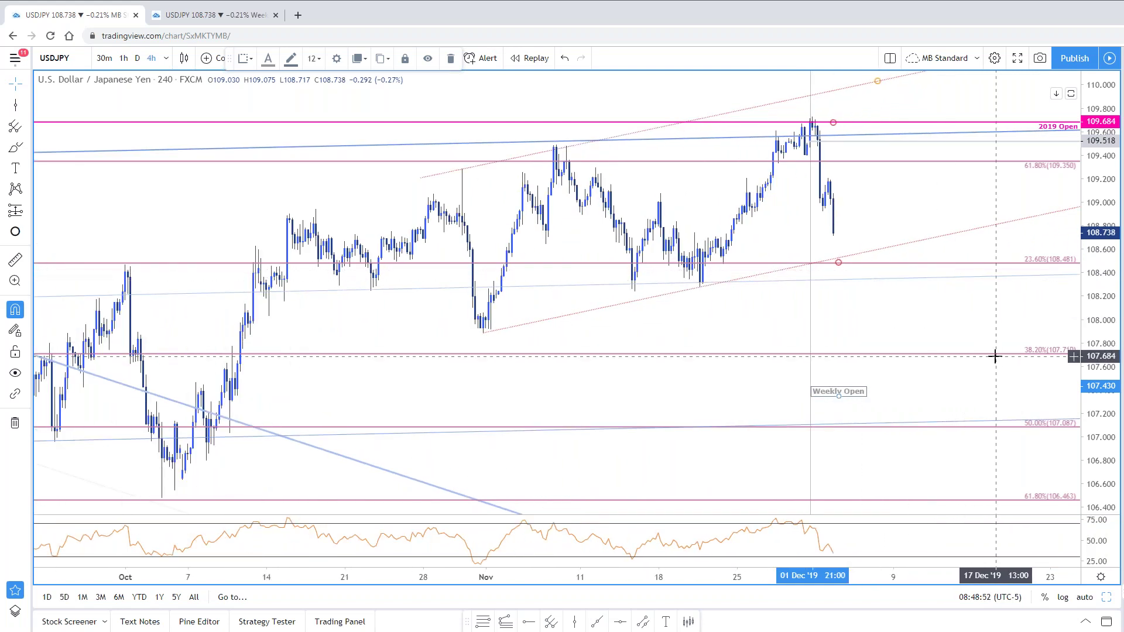
pyautogui.hscroll(-2, 967, 321)
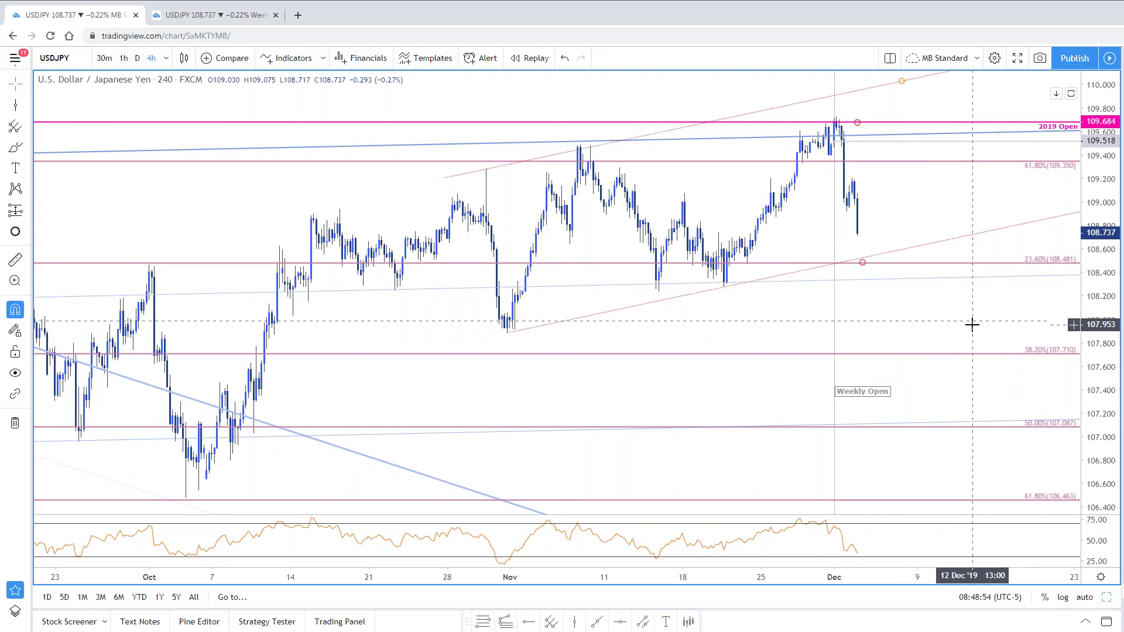
pyautogui.scroll(1, 972, 323)
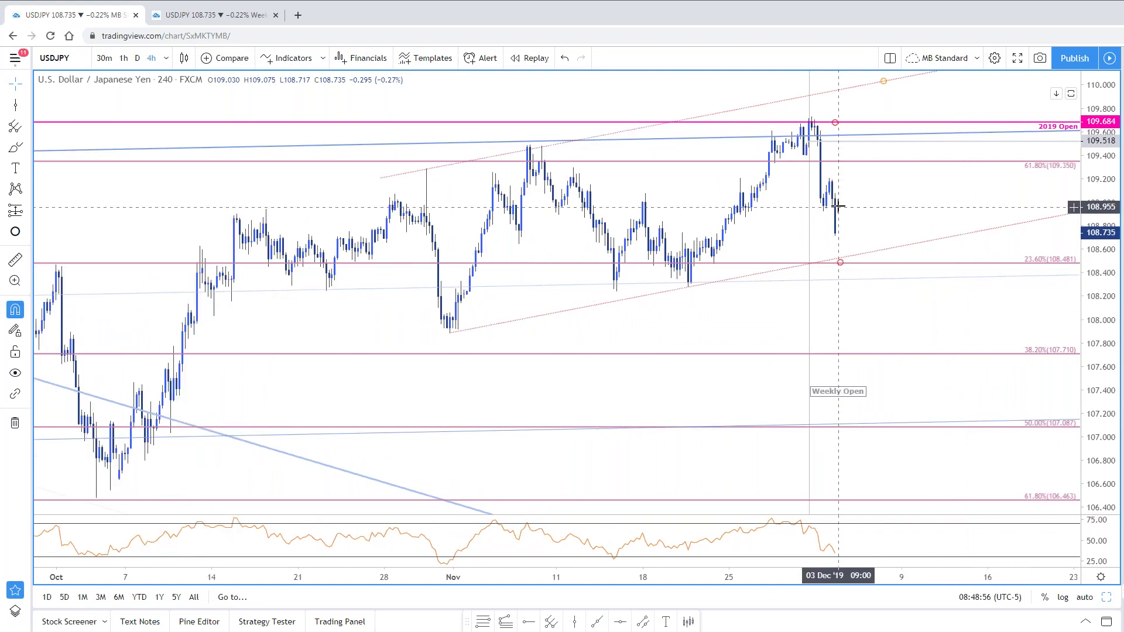
pyautogui.click(844, 271)
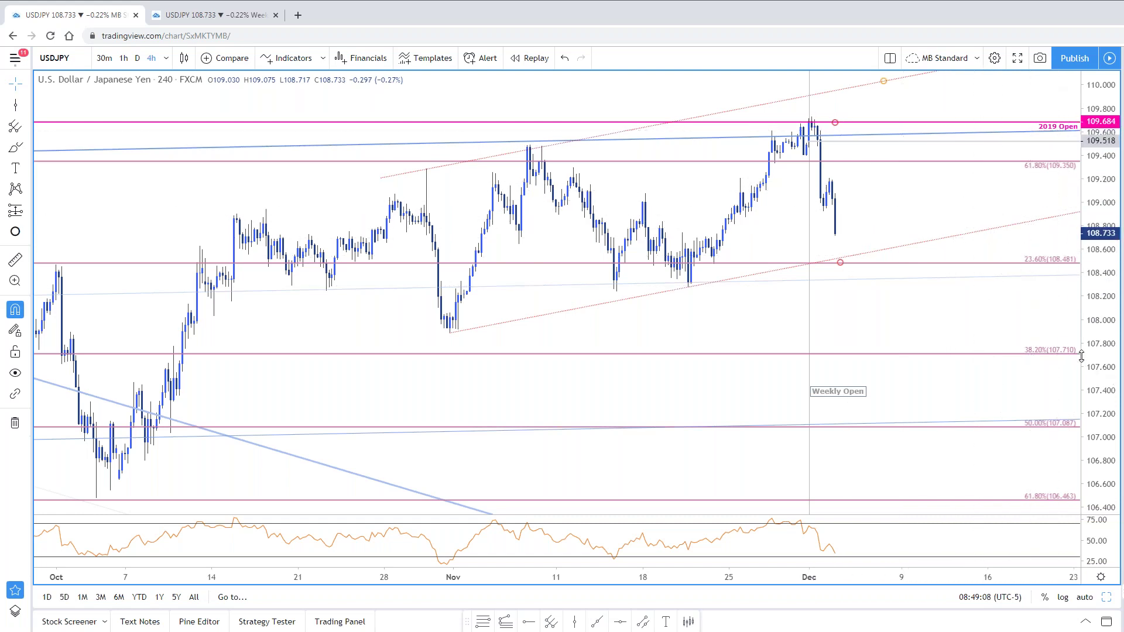
pyautogui.moveTo(1021, 307); pyautogui.dragTo(1003, 329)
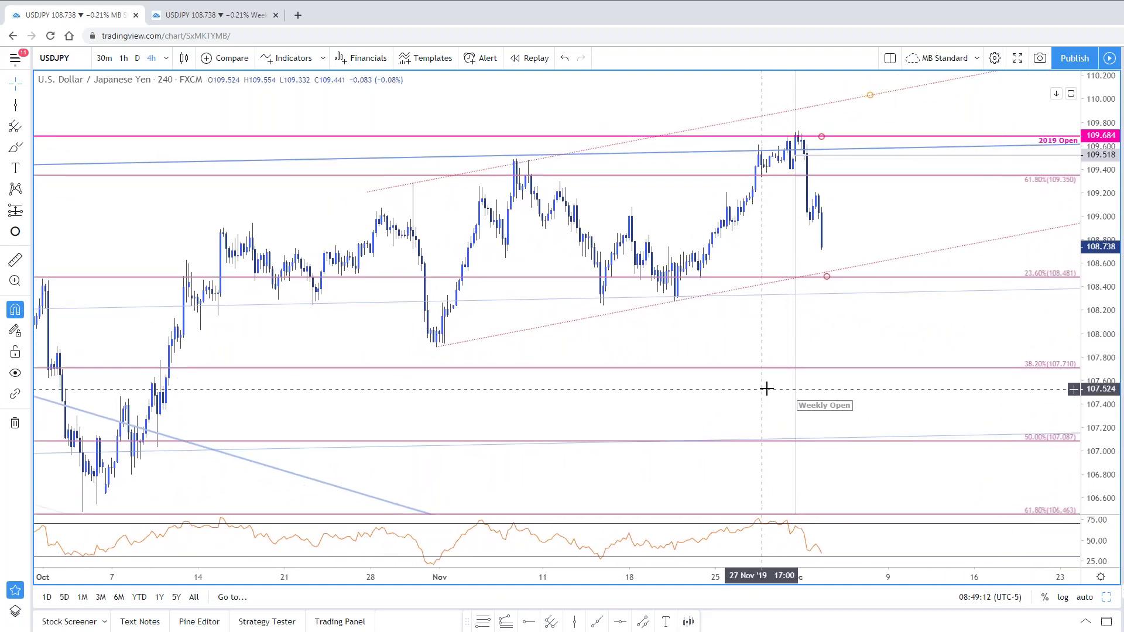
# Step: Restore the side-by-side 4h/daily layout and compress the left chart's price scale
pyautogui.click(1109, 598)
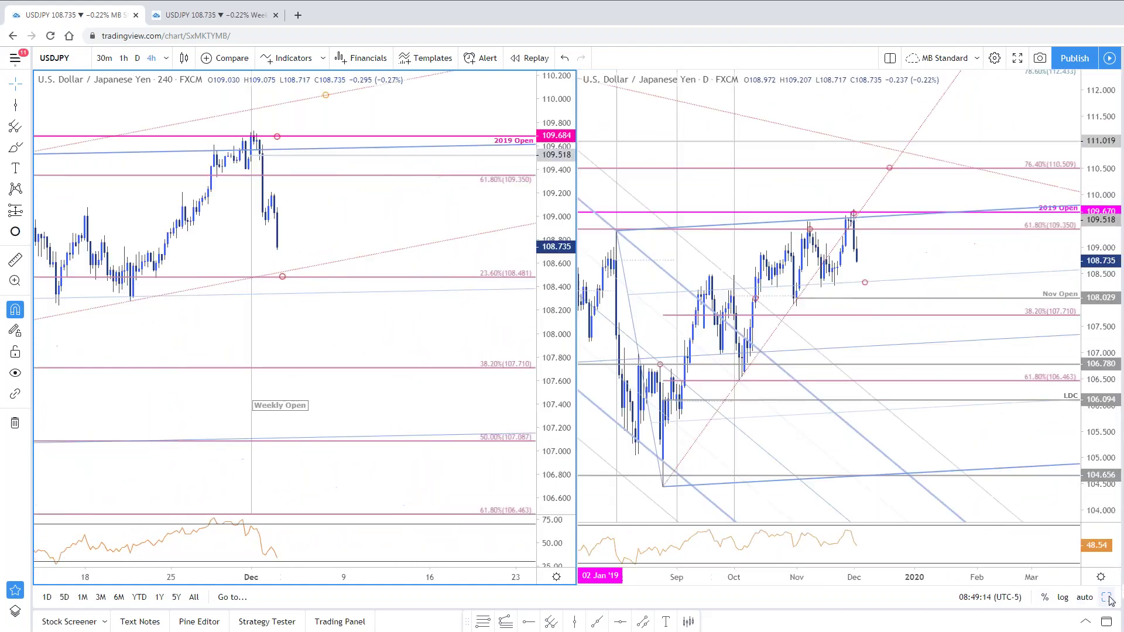
pyautogui.moveTo(352, 251); pyautogui.dragTo(448, 263)
pyautogui.moveTo(557, 266); pyautogui.dragTo(557, 277)
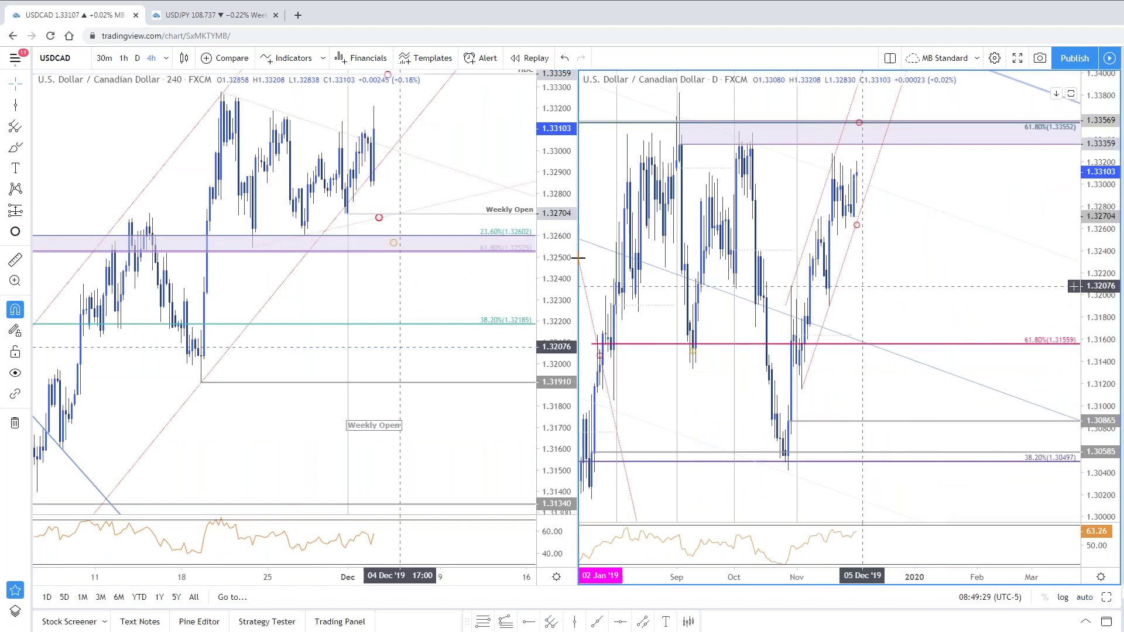
# Step: Activate the USDCAD 4h pane and widen its price range to 1.304–1.342
pyautogui.click(484, 124)
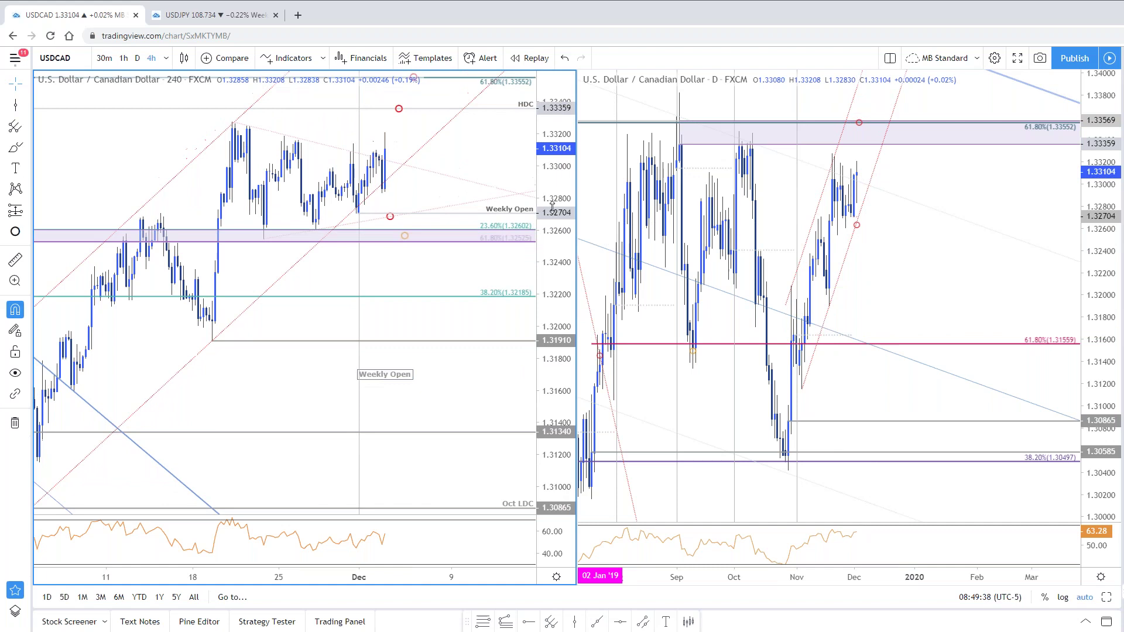
pyautogui.moveTo(488, 157); pyautogui.dragTo(502, 174)
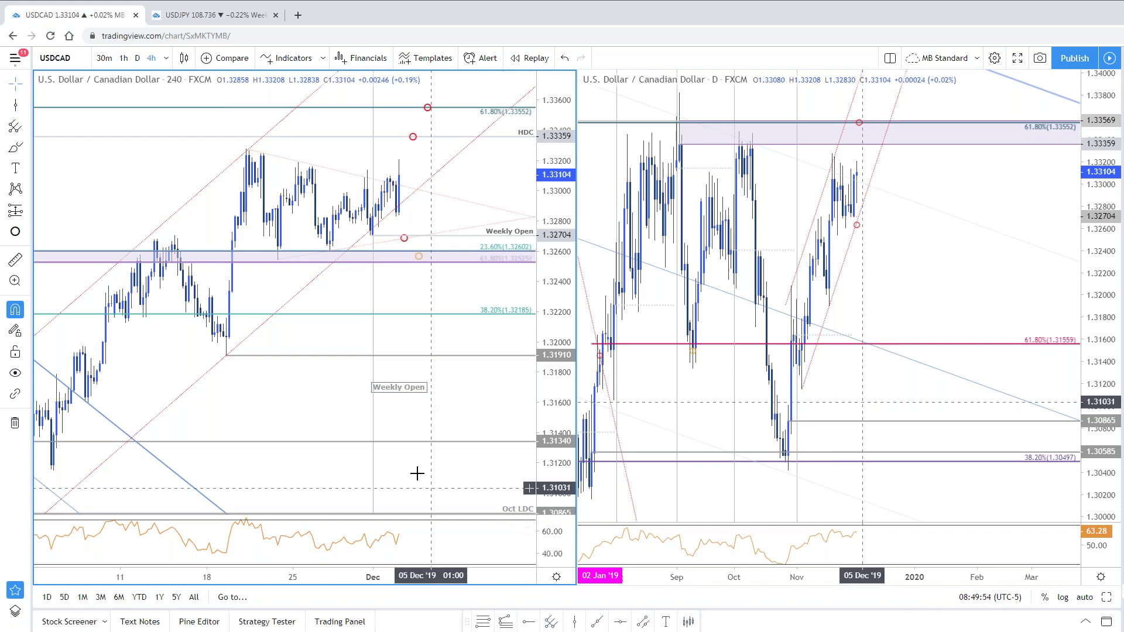
pyautogui.moveTo(562, 283); pyautogui.dragTo(559, 380)
# Step: Switch to the Weekly Charts tab and zoom the weekly USDCAD chart to mid-2017 onward
pyautogui.click(226, 12)
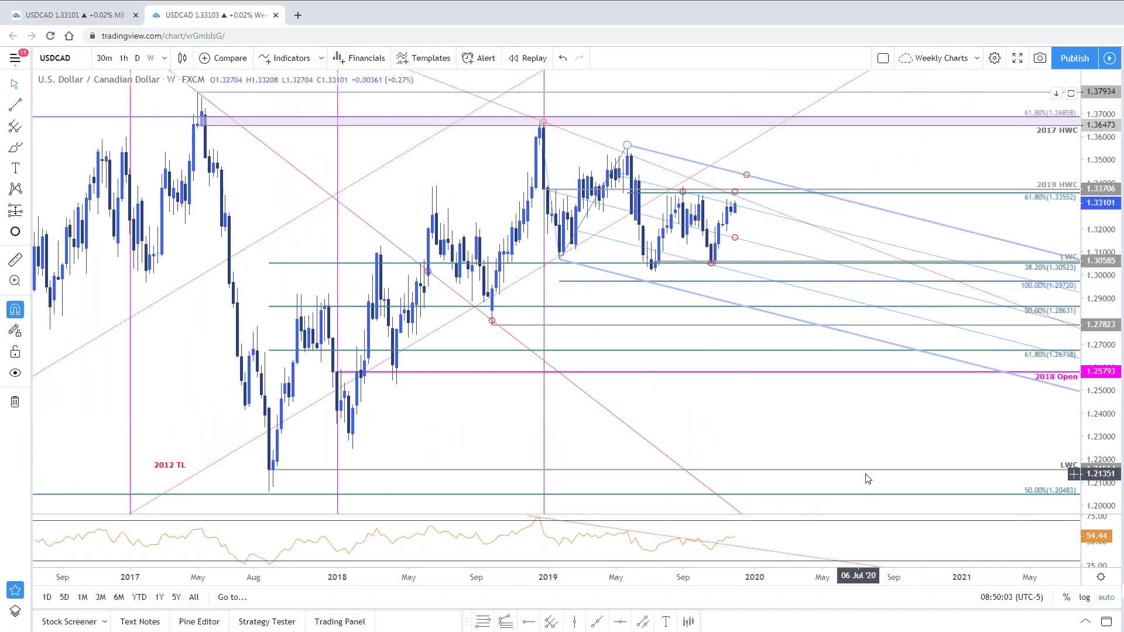
pyautogui.scroll(3, 866, 478)
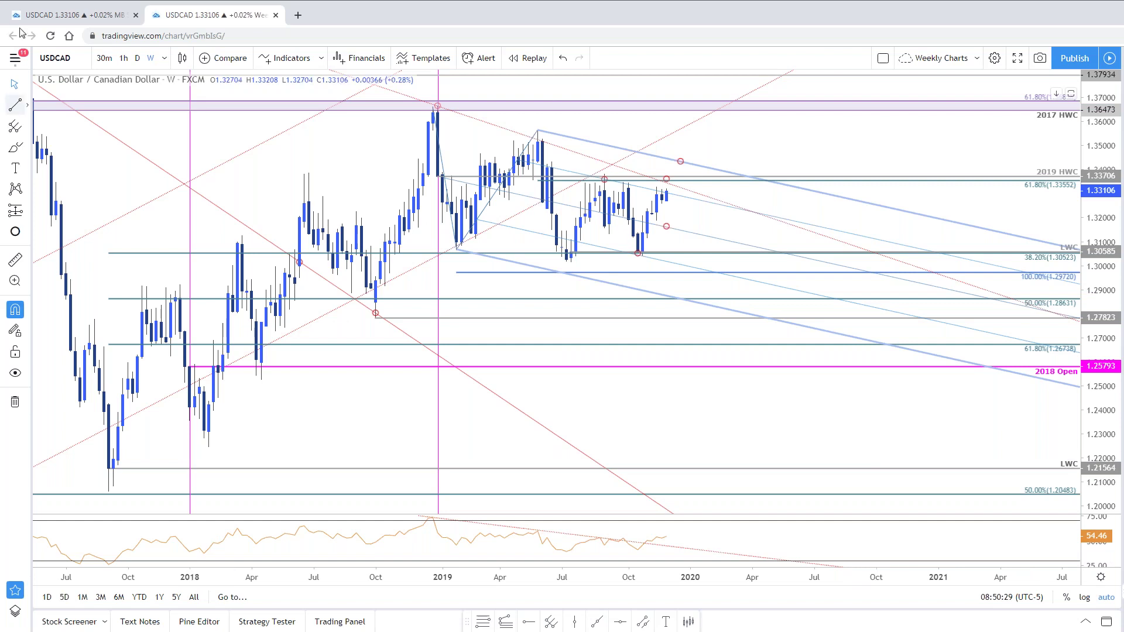
# Step: In the USDCAD split layout, maximize the 4h pane instead of the daily pane
pyautogui.click(64, 17)
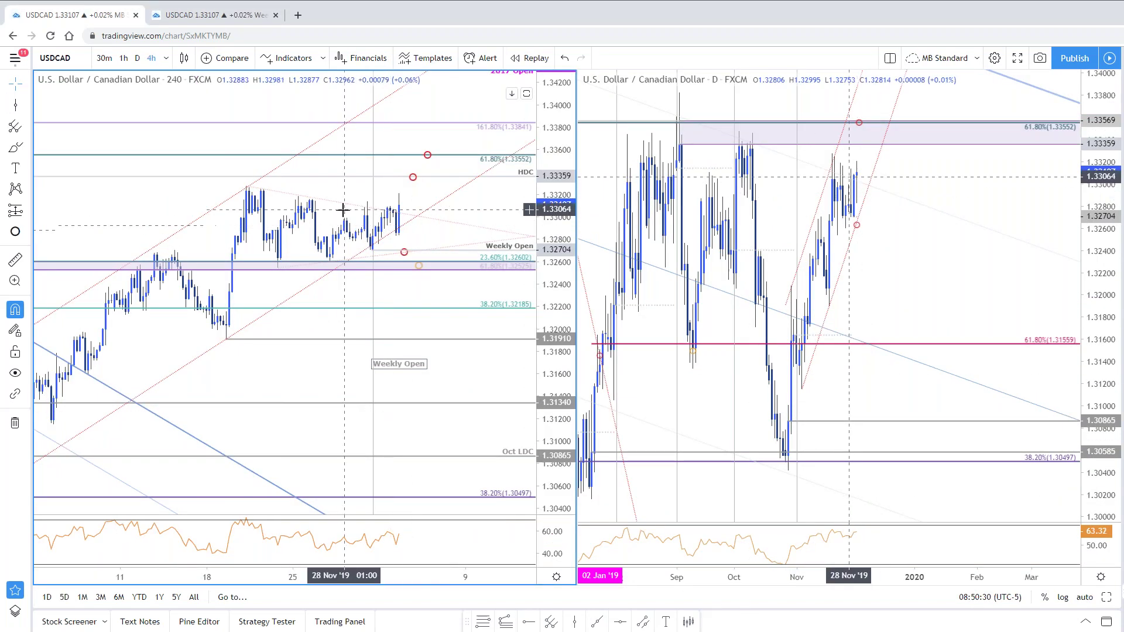
pyautogui.click(1039, 542)
pyautogui.click(1107, 598)
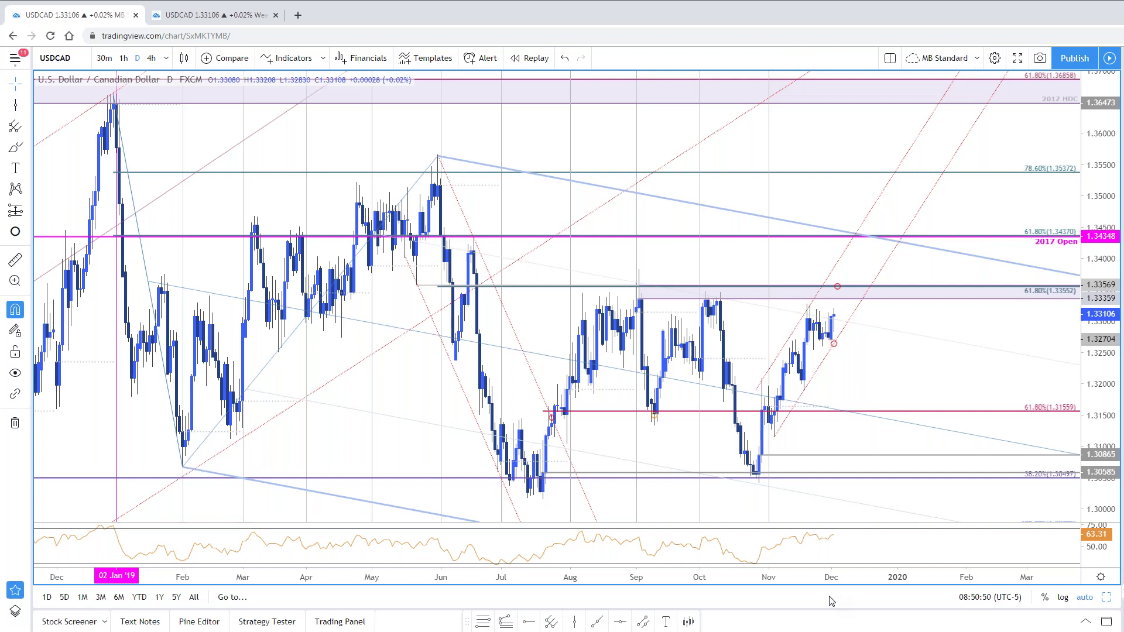
pyautogui.hotkey('alt', 'Return')
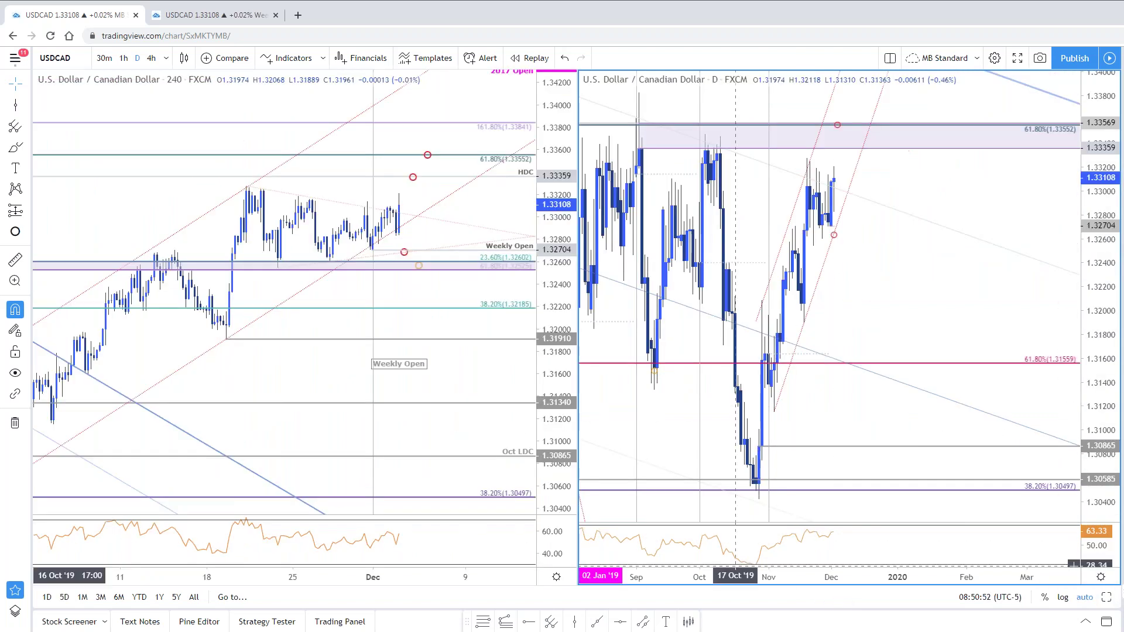
pyautogui.click(447, 394)
pyautogui.hotkey('alt', 'Return')
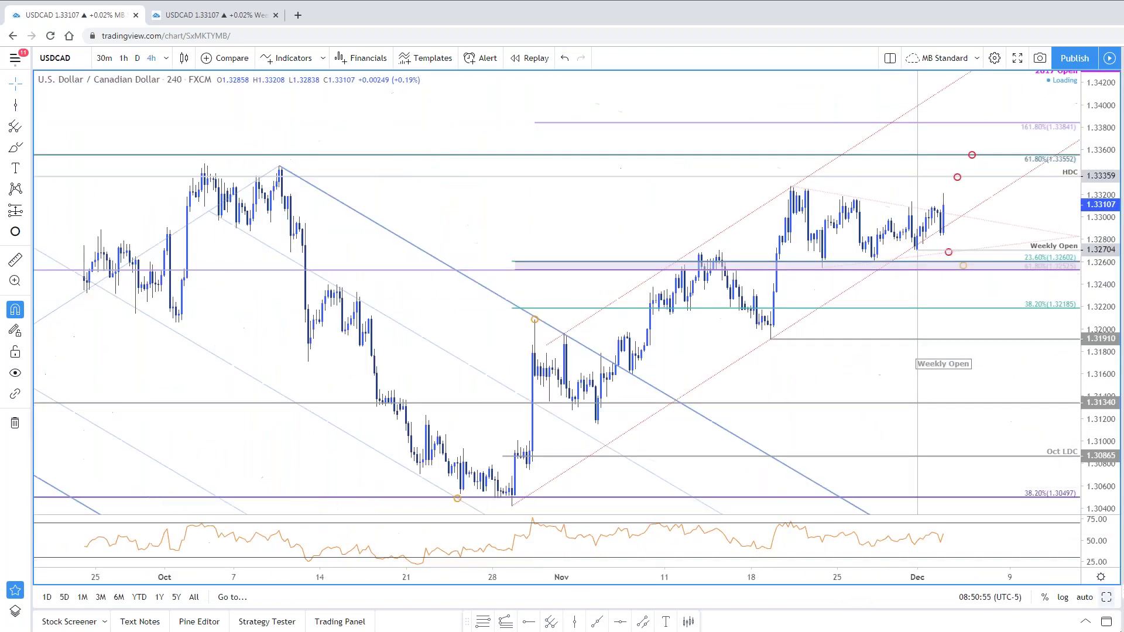
# Step: Bring late October–early December into view and switch USDCAD to 120-minute candles
pyautogui.moveTo(665, 221); pyautogui.dragTo(464, 229)
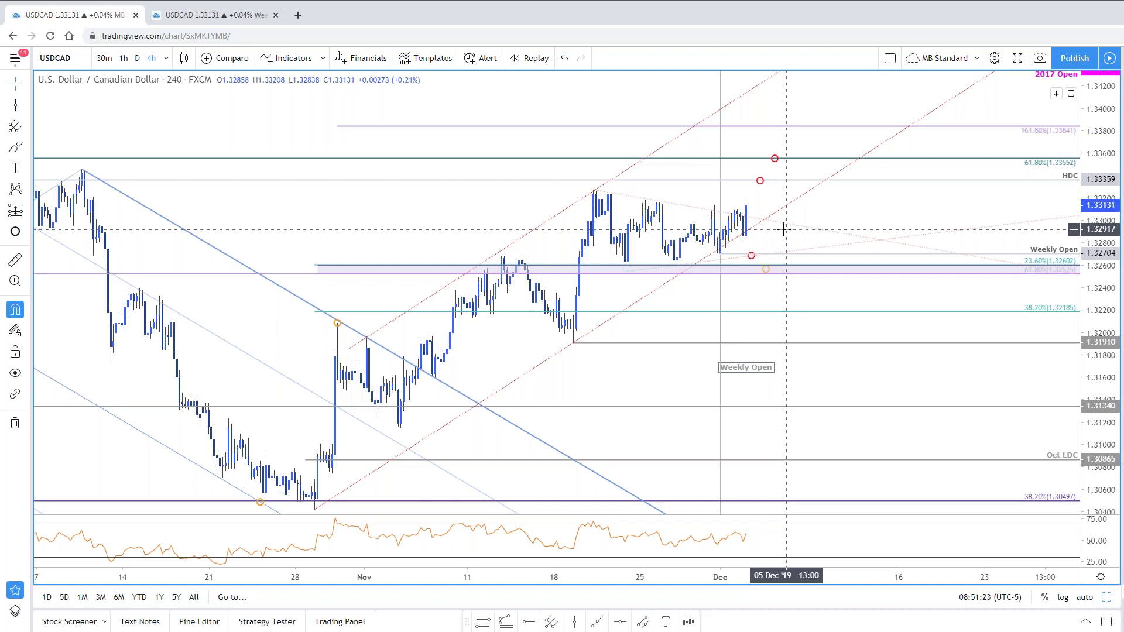
pyautogui.scroll(-3, 783, 229)
pyautogui.moveTo(910, 207); pyautogui.dragTo(919, 188)
pyautogui.write('120')
pyautogui.press('Return')
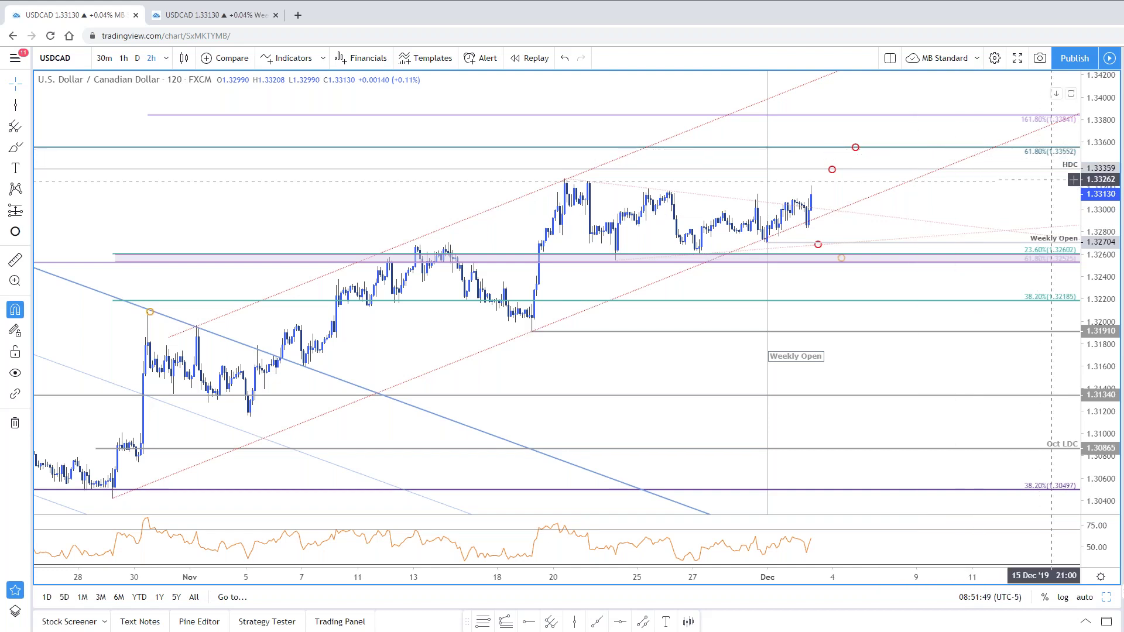
# Step: Recenter the annotated USDCAD 2-hour chart, then step the symbol to USDCHF
pyautogui.moveTo(1038, 208); pyautogui.dragTo(1037, 227)
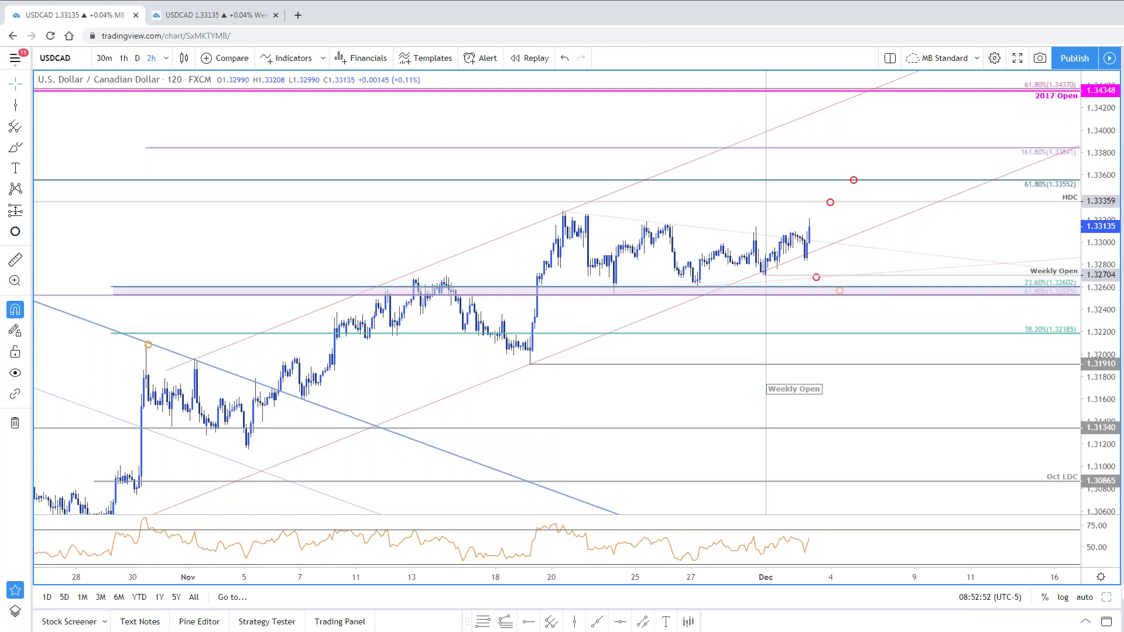
pyautogui.press('Down')
# Step: Compress the USDCHF price scale, restore the 2h/daily split, and open the weekly chart tab
pyautogui.moveTo(1103, 211); pyautogui.dragTo(1101, 253)
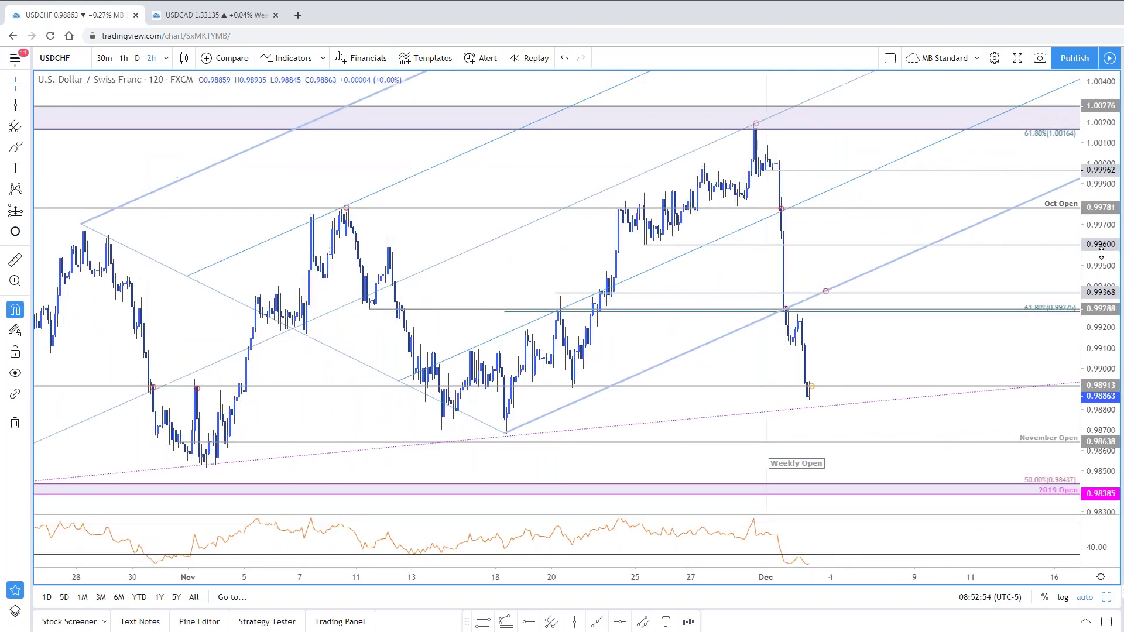
pyautogui.moveTo(926, 181); pyautogui.dragTo(941, 189)
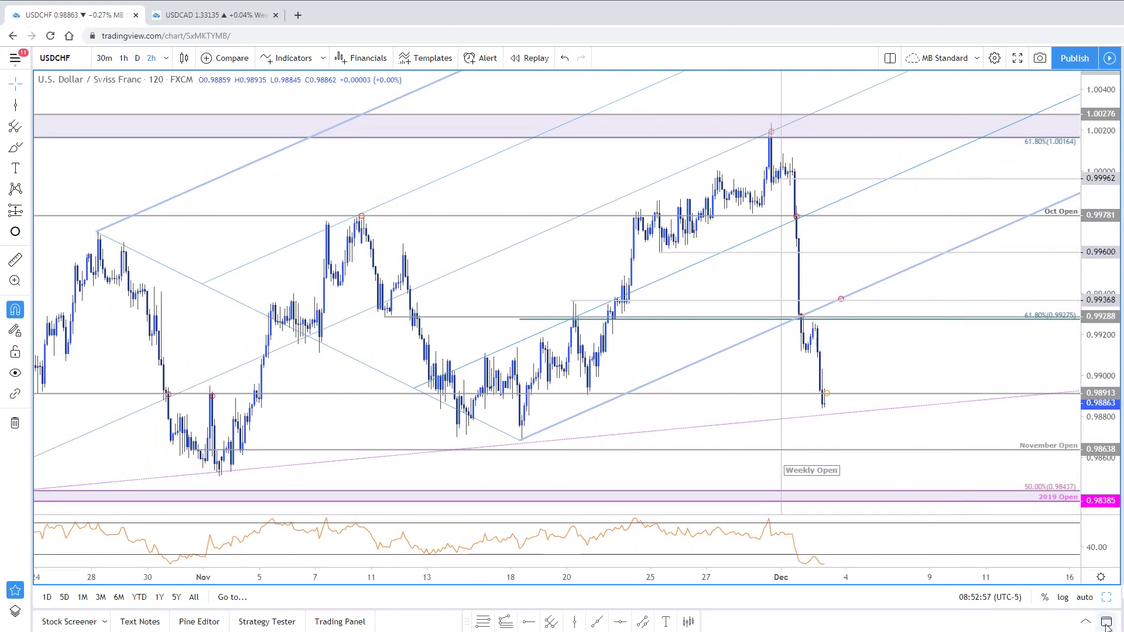
pyautogui.click(1107, 598)
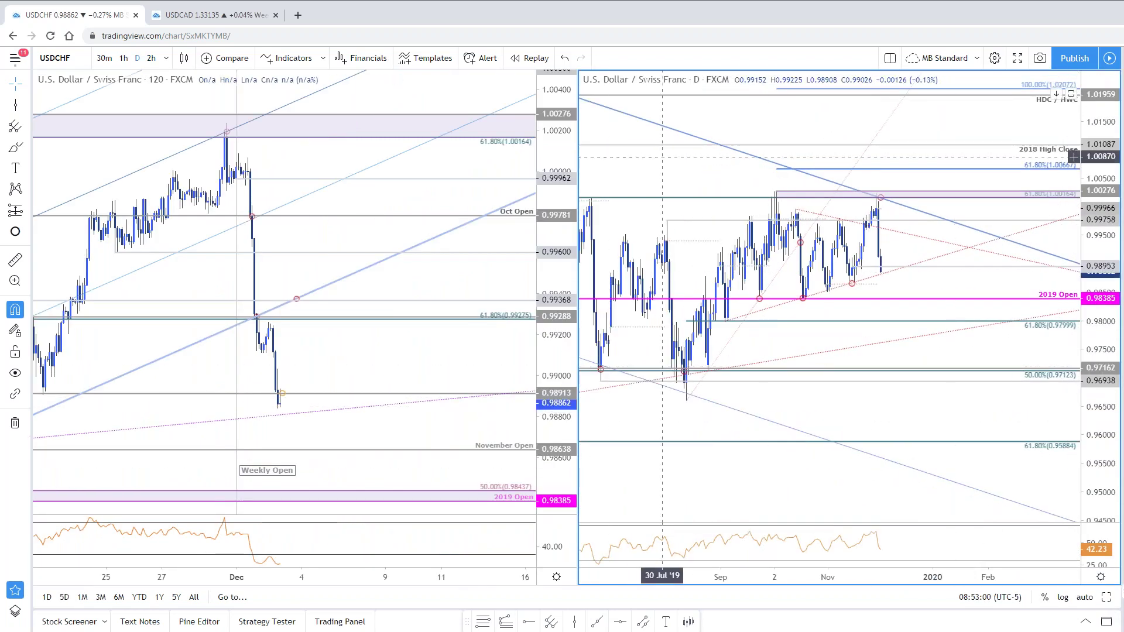
pyautogui.click(214, 15)
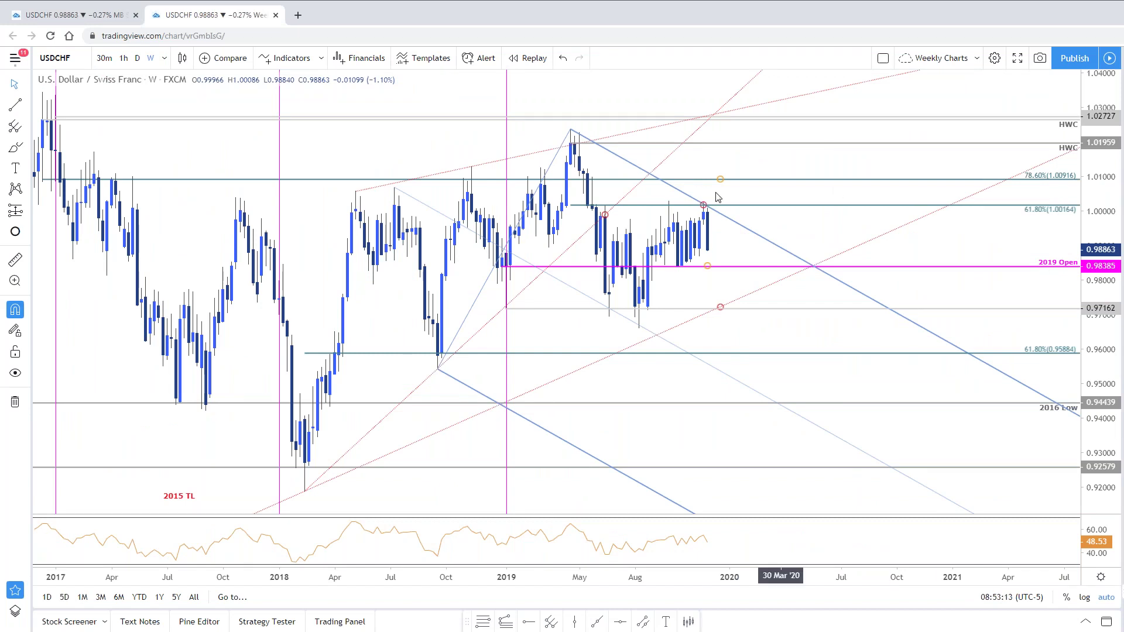
# Step: Inspect the blue pitchfork on the weekly USDCHF chart and set the crosshair style to Cross
pyautogui.click(622, 158)
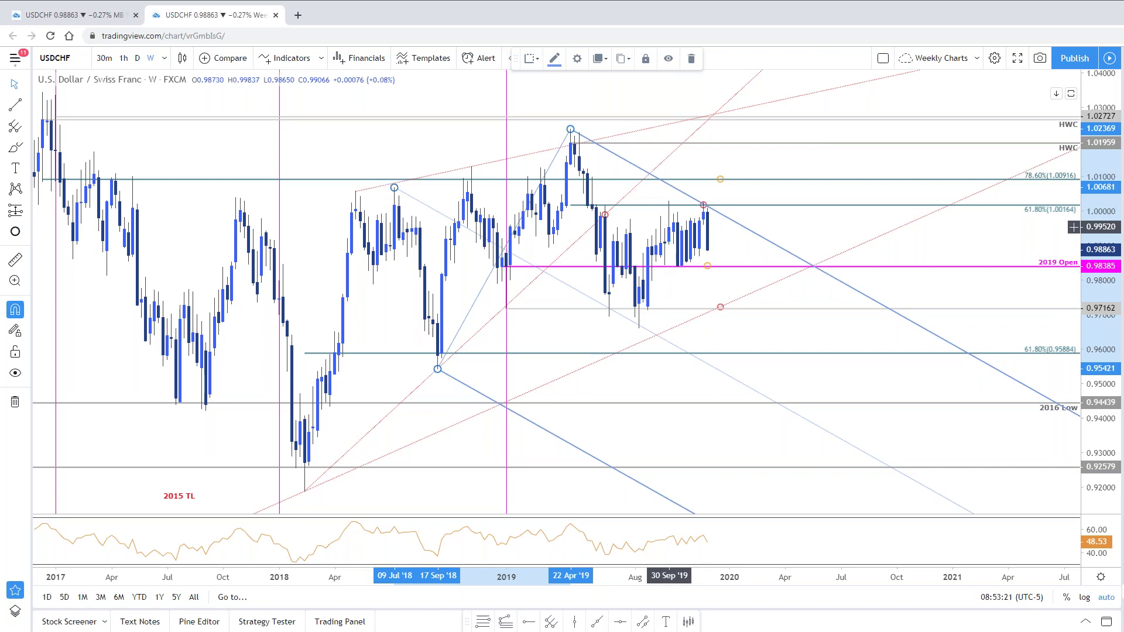
pyautogui.click(107, 111)
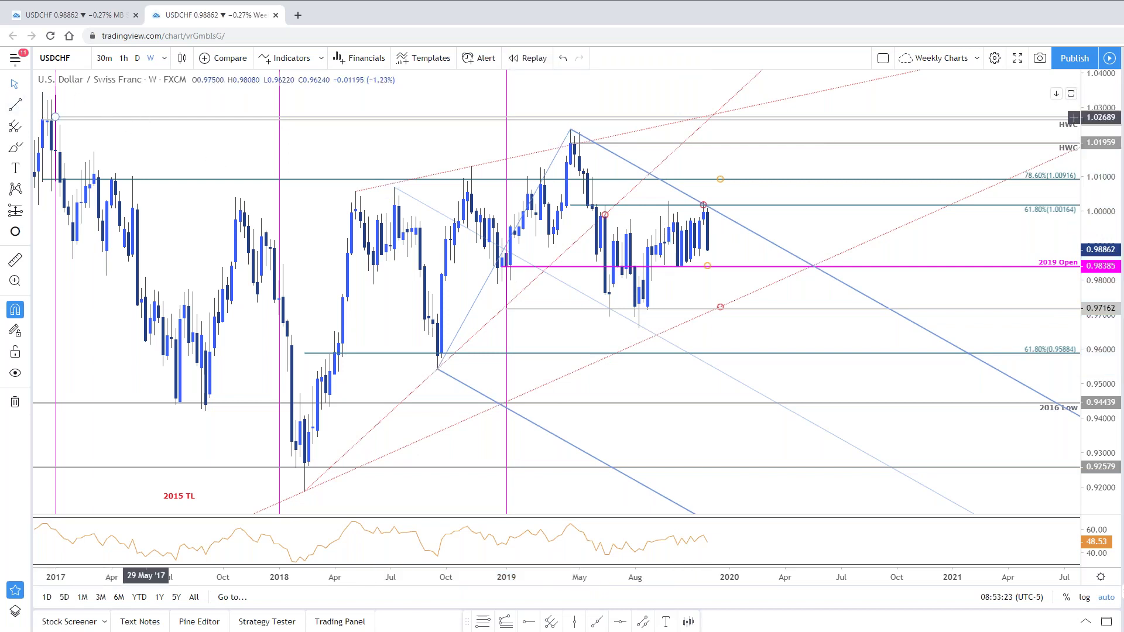
pyautogui.click(27, 85)
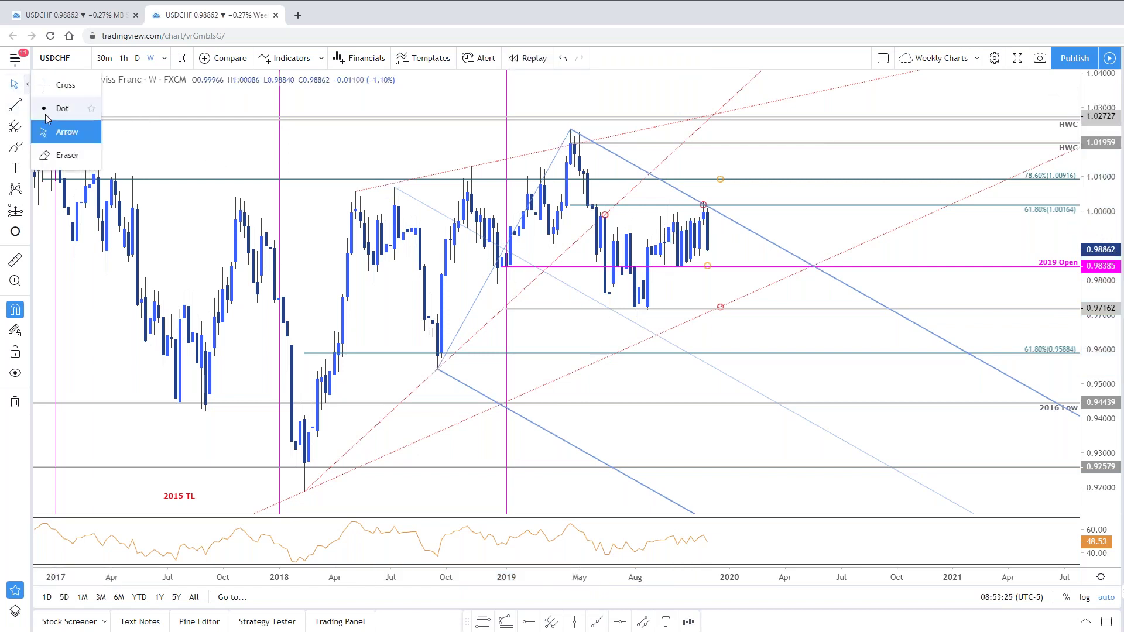
pyautogui.click(82, 88)
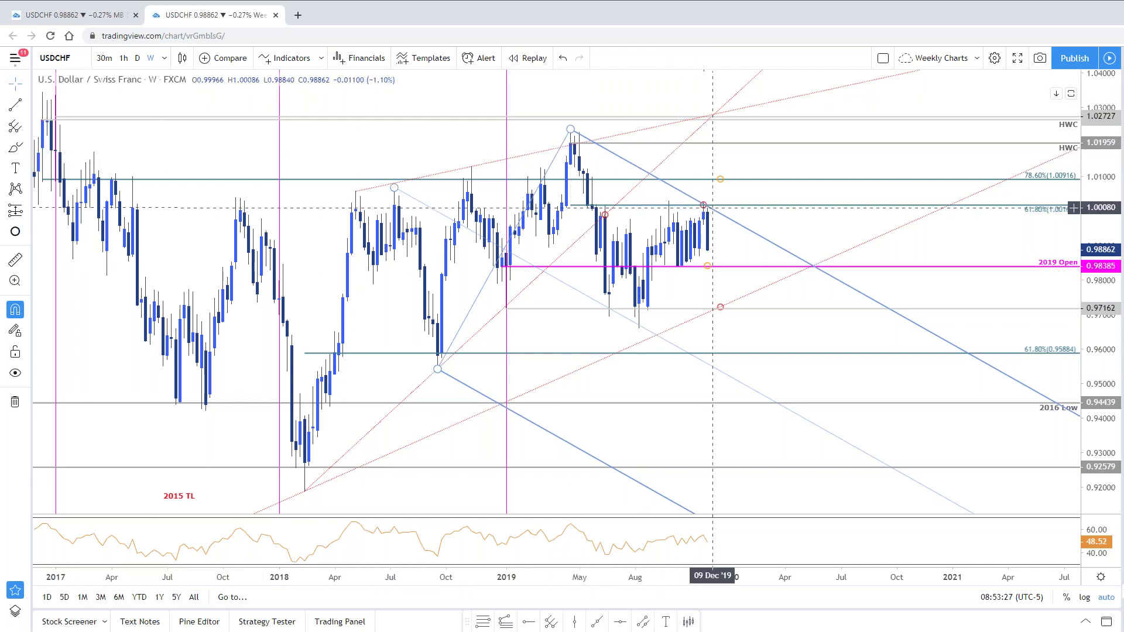
pyautogui.hscroll(-1, 727, 234)
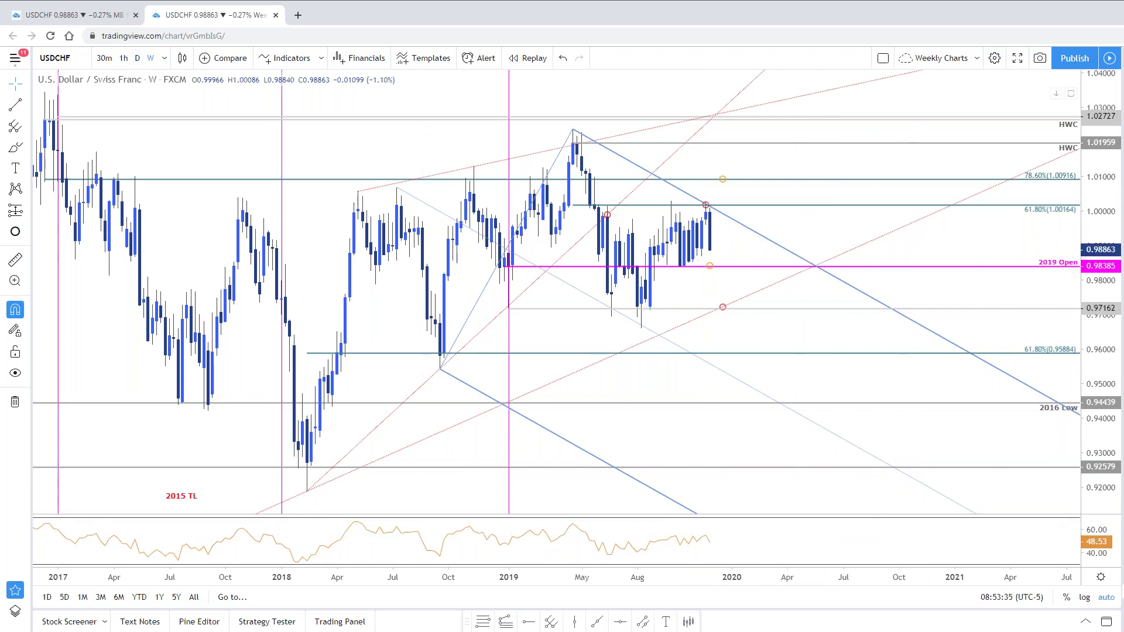
# Step: Check the USDCHF daily pane full-size, then maximize the 2-hour chart panned to earlier bars
pyautogui.click(71, 15)
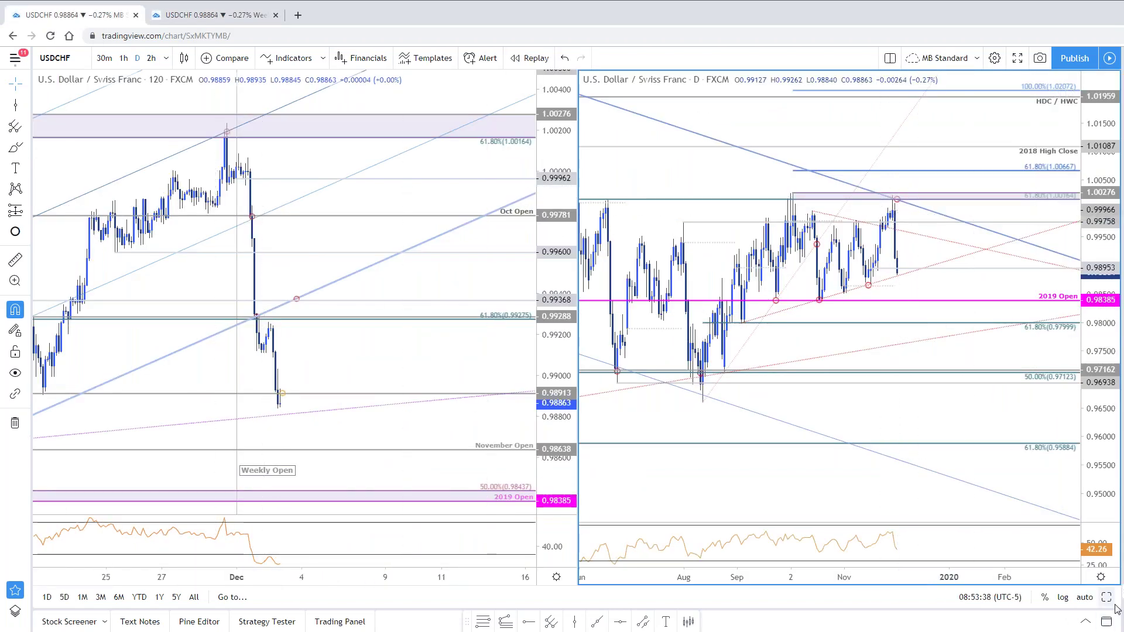
pyautogui.hotkey('alt', 'Return')
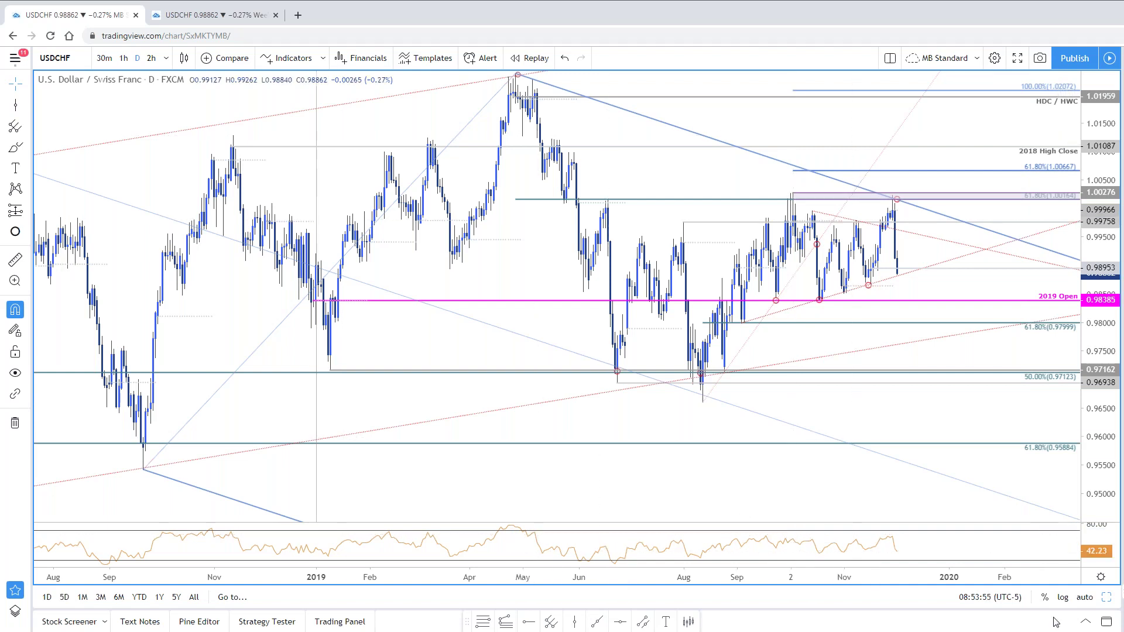
pyautogui.click(1108, 600)
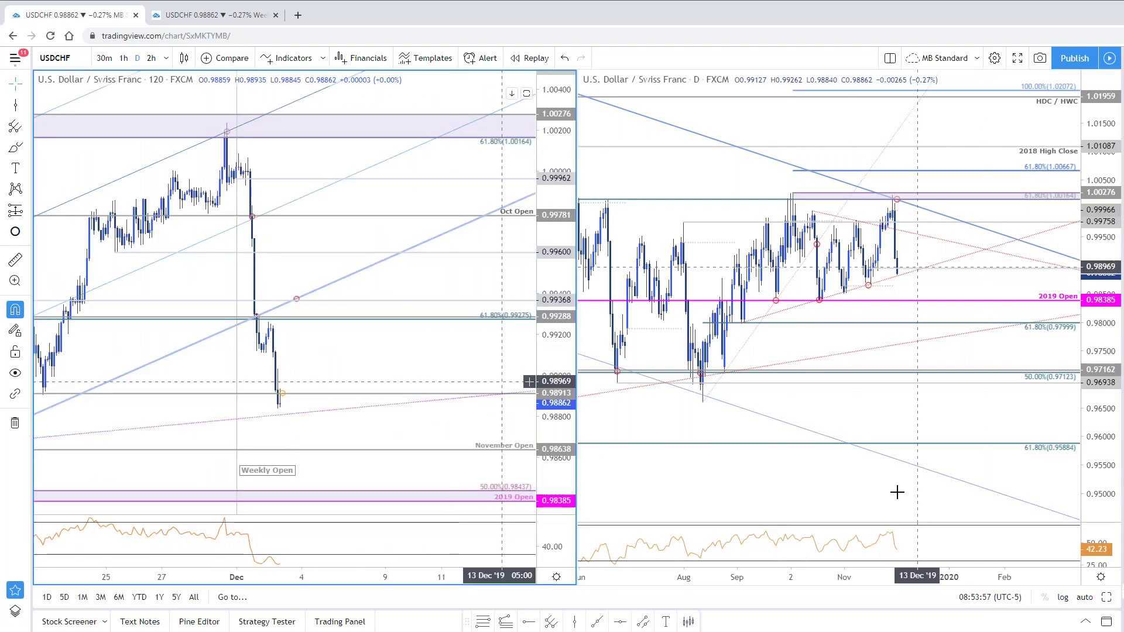
pyautogui.click(1106, 599)
pyautogui.moveTo(844, 158); pyautogui.dragTo(917, 162)
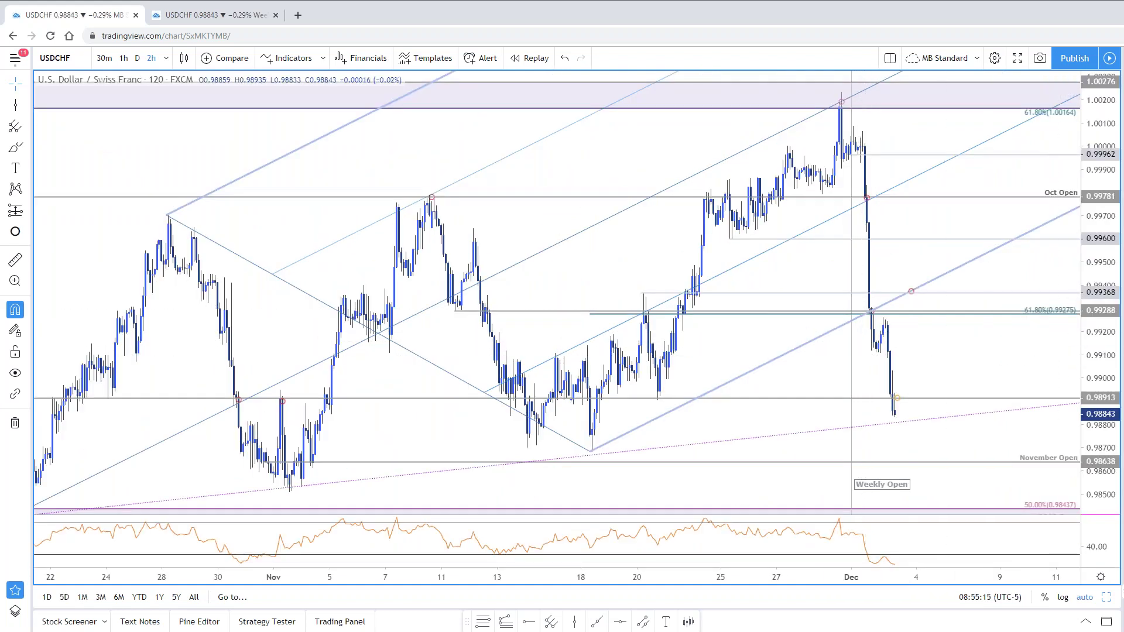
# Step: Flip the chart through USDJPY and USDCAD, then back to USDCHF
pyautogui.press('space')
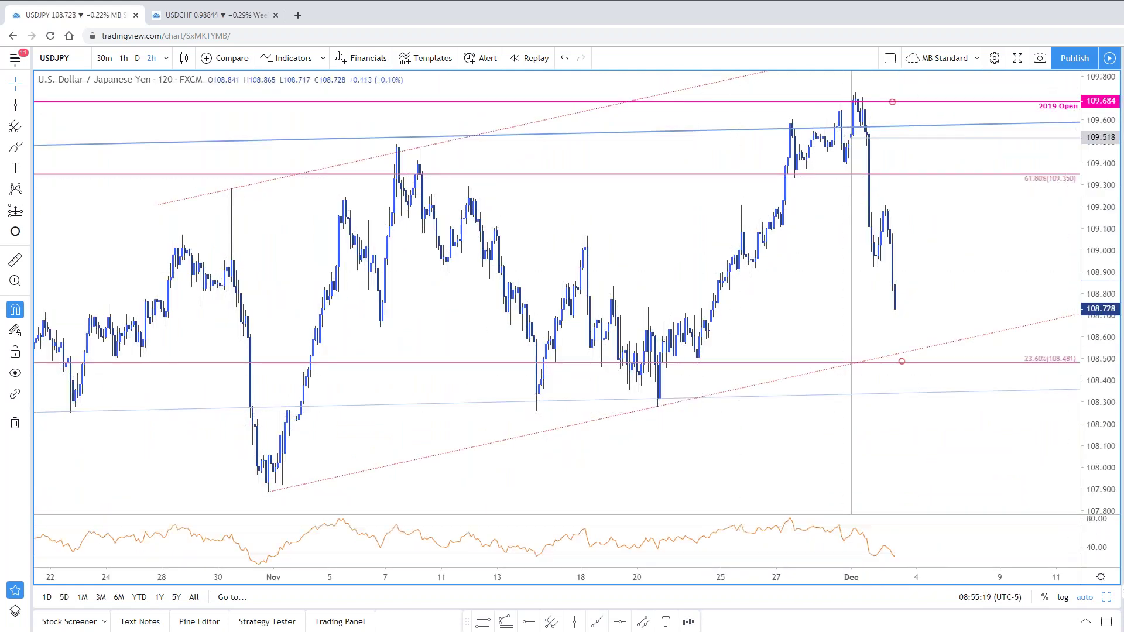
pyautogui.press('space')
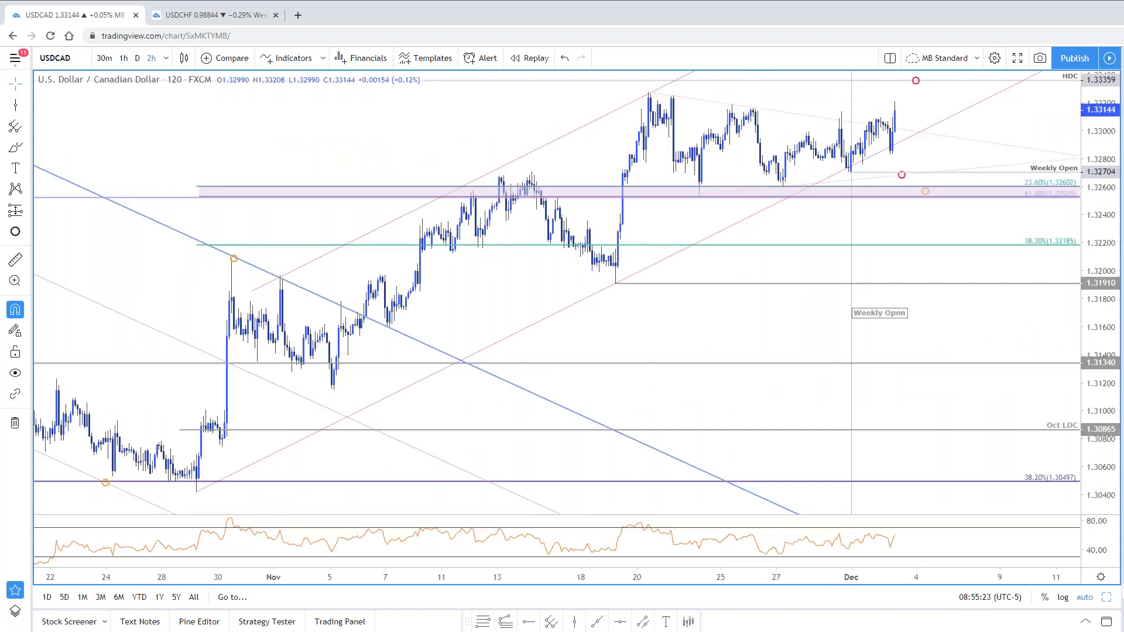
pyautogui.hotkey('shift', 'space')
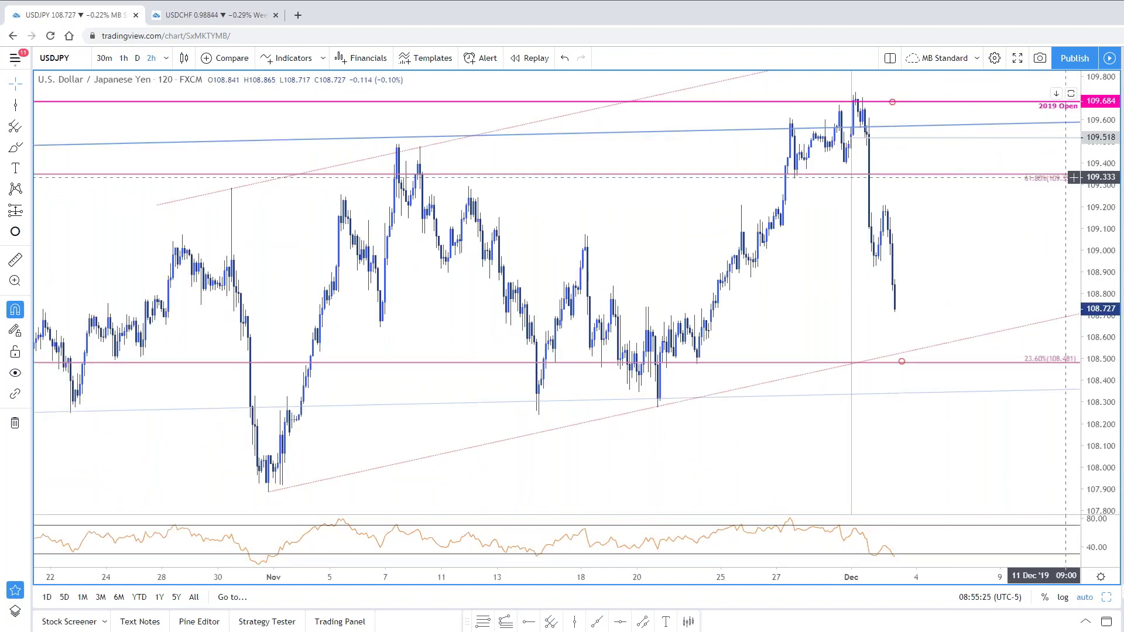
pyautogui.hotkey('shift', 'space')
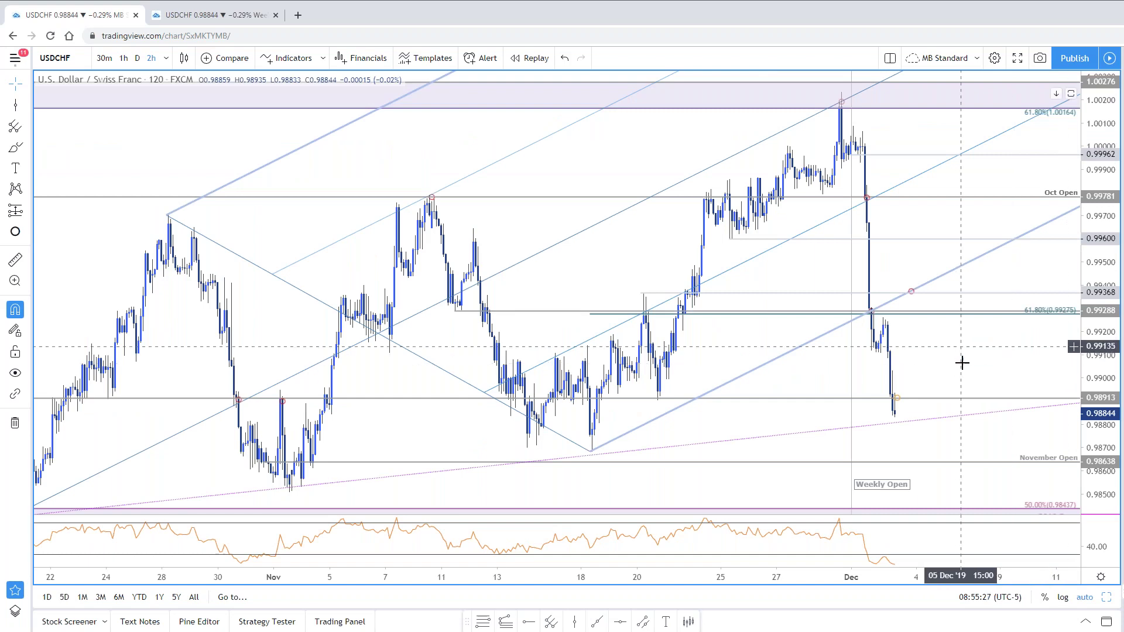
# Step: Compress the USDCHF 2h price scale to show the 2019 Open, then switch to the SB Trade Desk article
pyautogui.moveTo(1112, 153); pyautogui.dragTo(1107, 252)
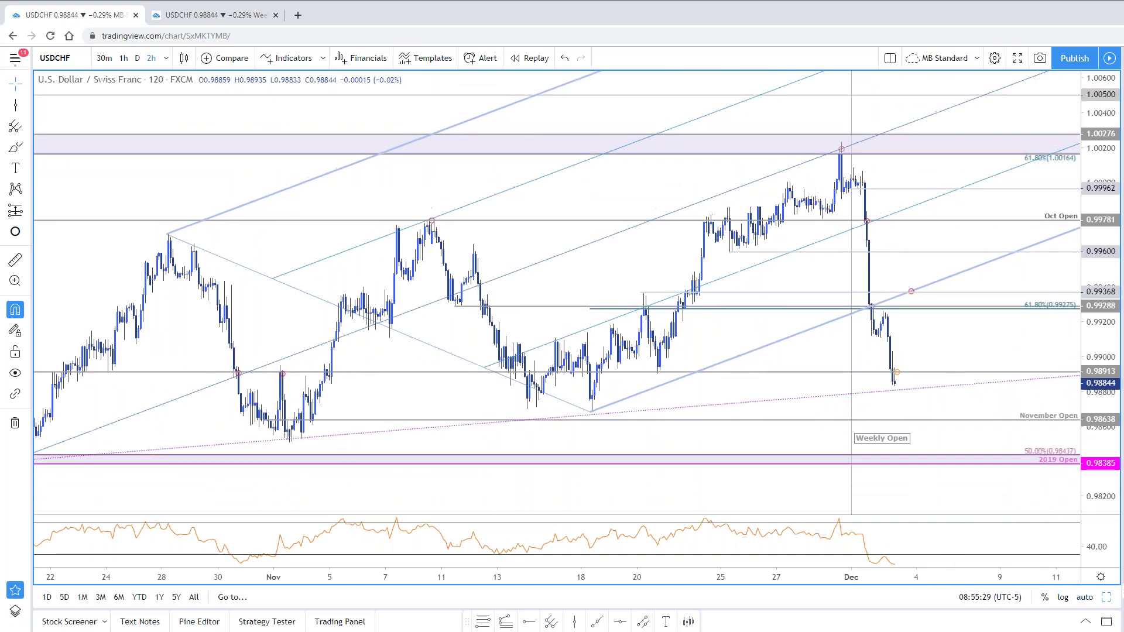
pyautogui.scroll(-5, 767, 316)
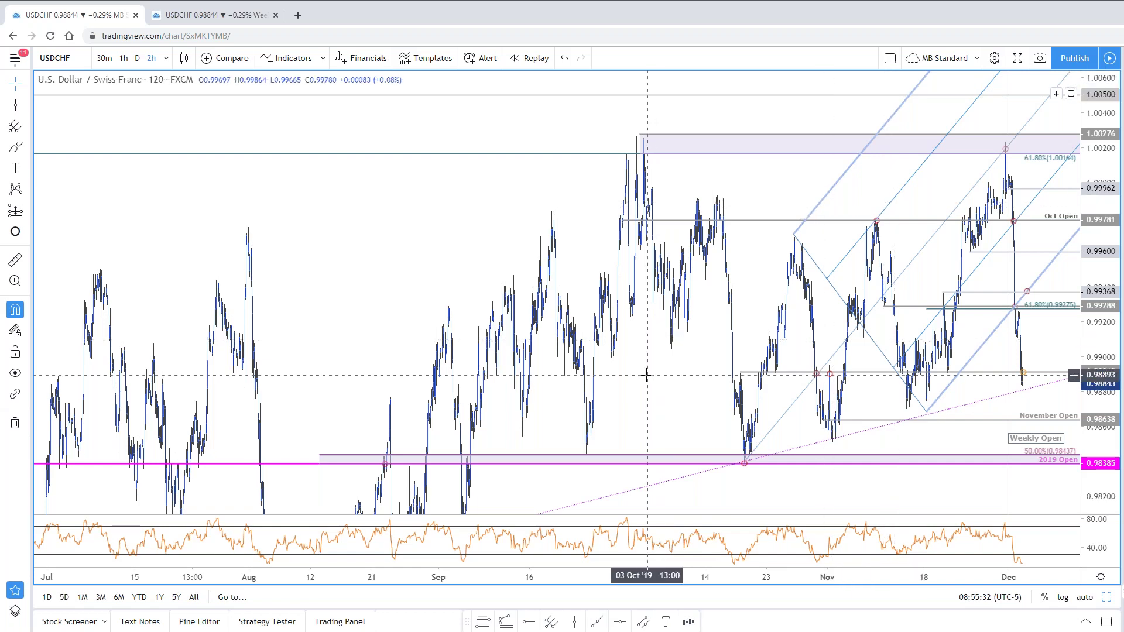
pyautogui.scroll(2, 679, 430)
pyautogui.scroll(5, 679, 430)
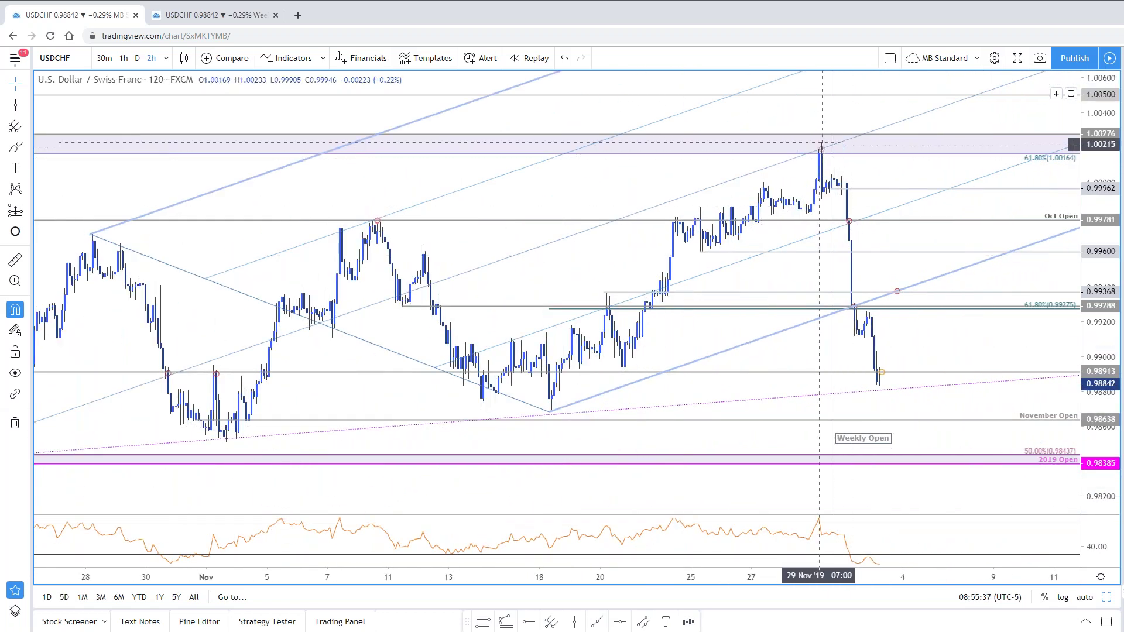
pyautogui.scroll(-1, 822, 144)
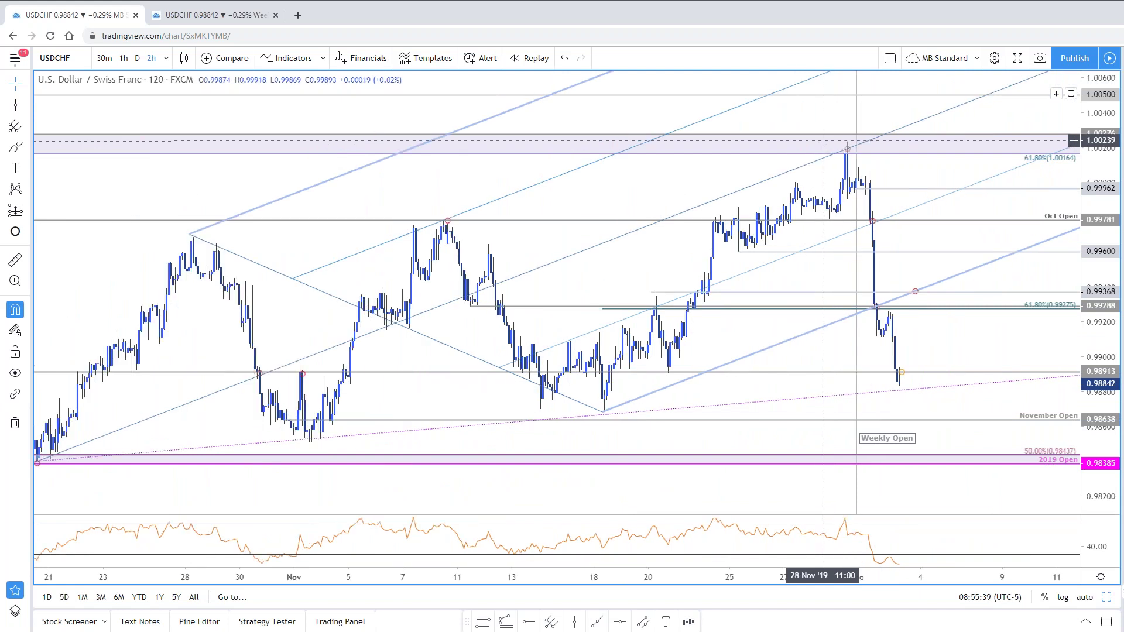
pyautogui.scroll(-1, 823, 140)
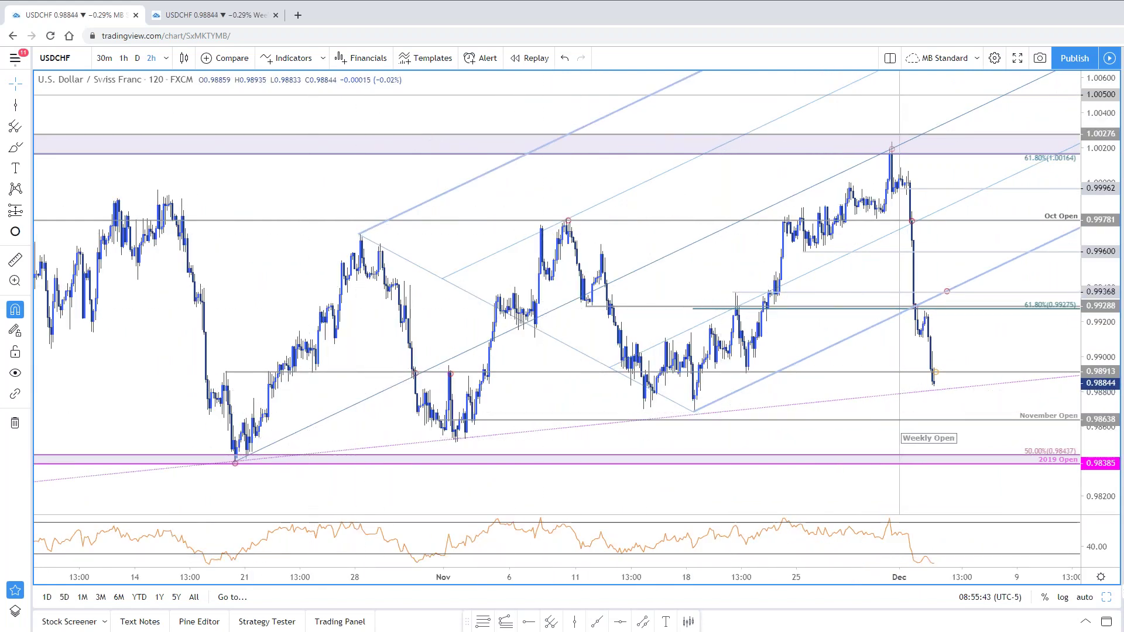
pyautogui.hotkey('alt', 'Tab')
# Step: Close the enlarged chart and return to the 12/2 intraday update article
pyautogui.click(289, 517)
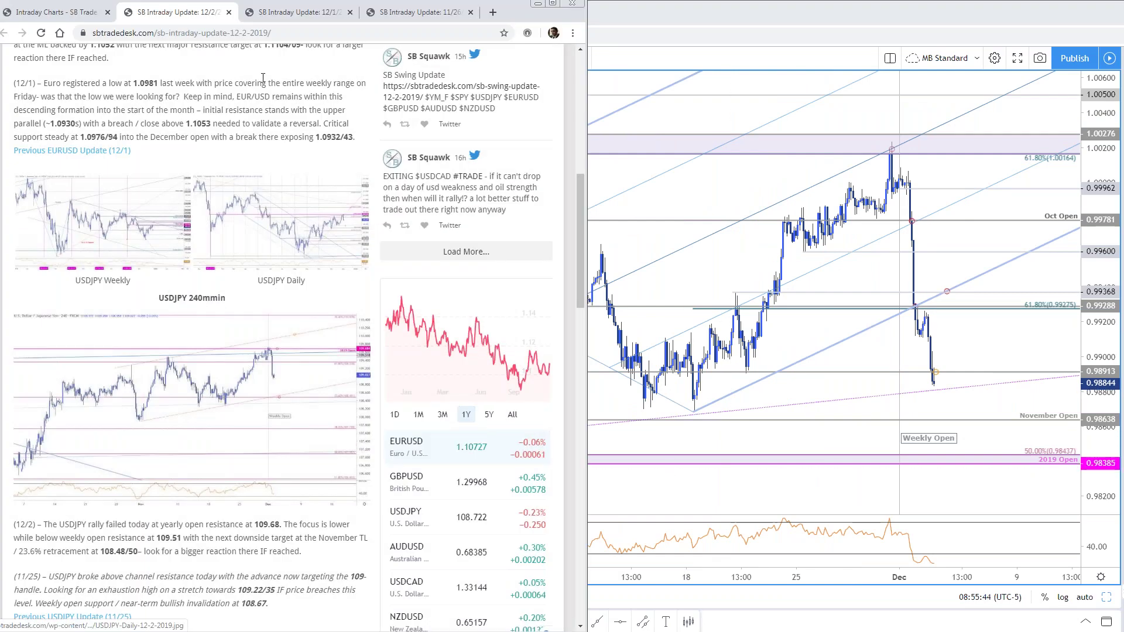
pyautogui.hotkey('ctrl', 'shift', 'Tab')
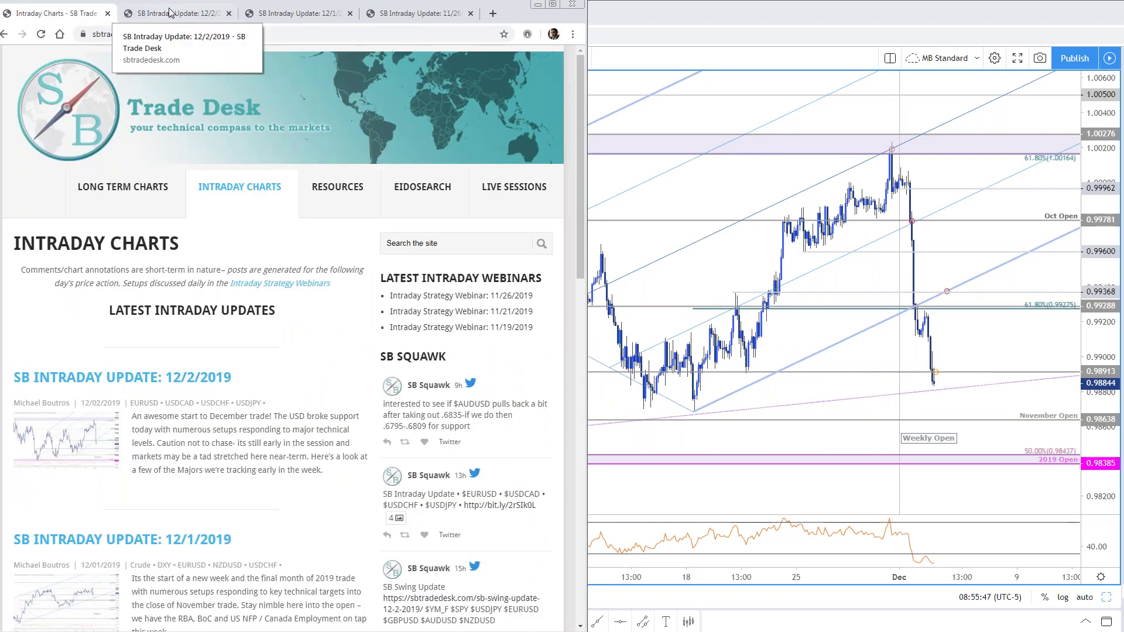
pyautogui.click(169, 12)
pyautogui.scroll(-15, 357, 381)
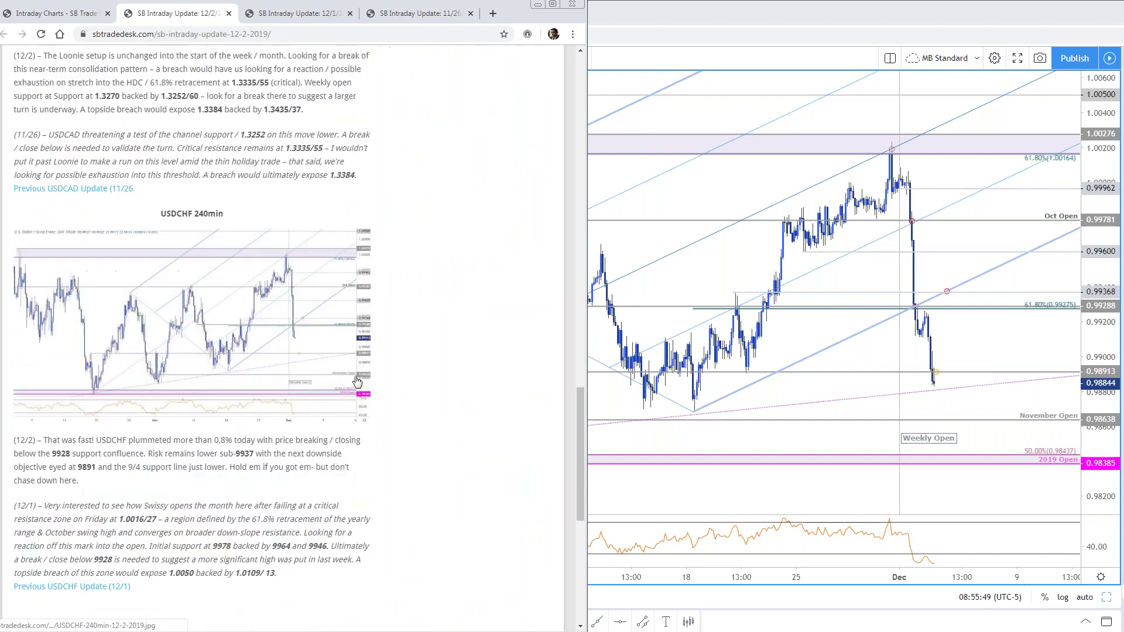
pyautogui.scroll(-2, 357, 382)
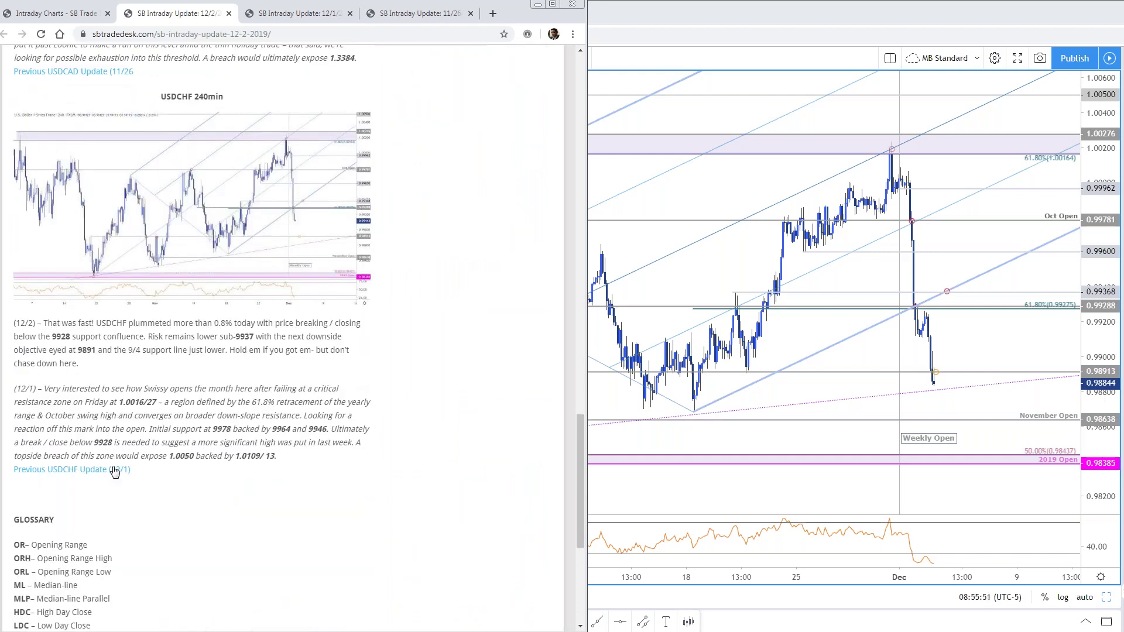
# Step: Review the USDCHF 240min charts in the earlier 12/1 and 11/24 updates
pyautogui.middleClick(115, 470)
pyautogui.click(226, 11)
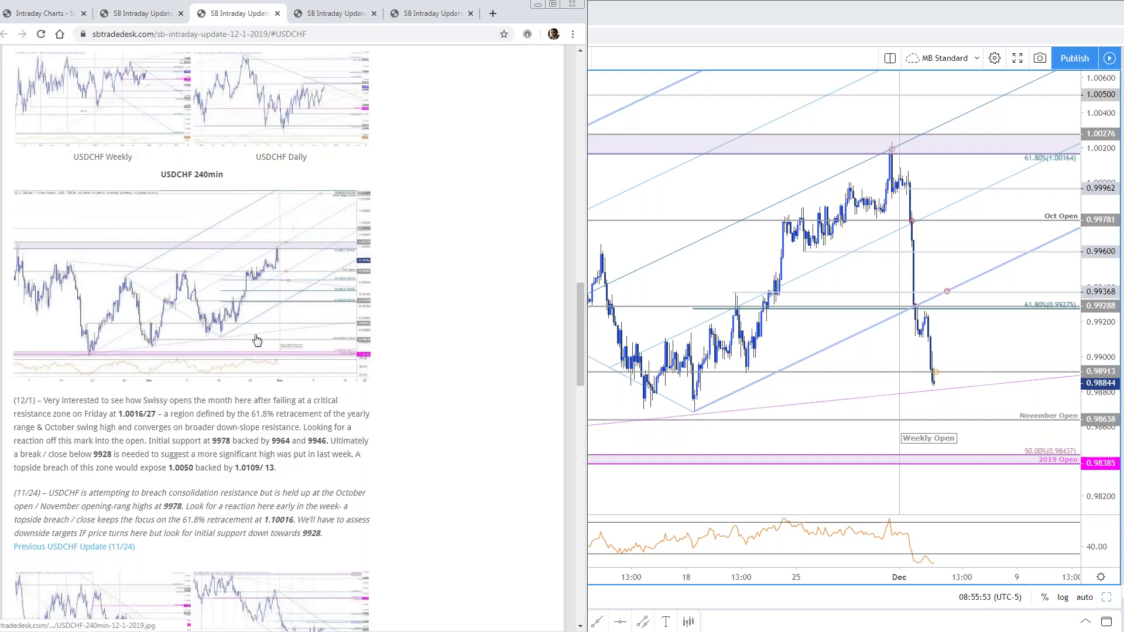
pyautogui.click(215, 312)
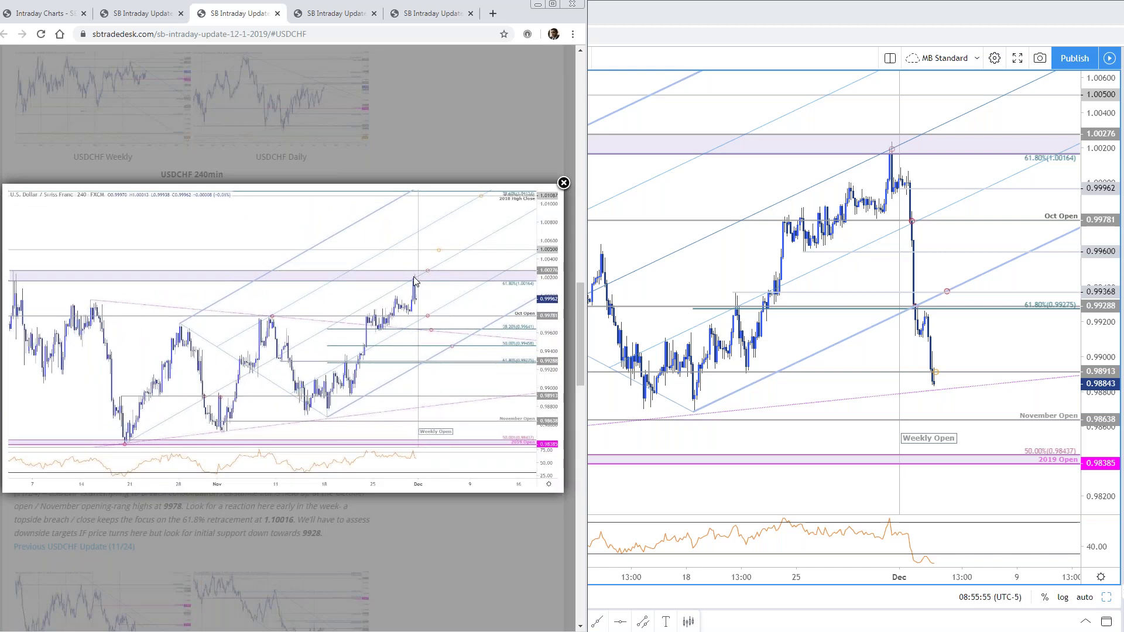
pyautogui.click(440, 520)
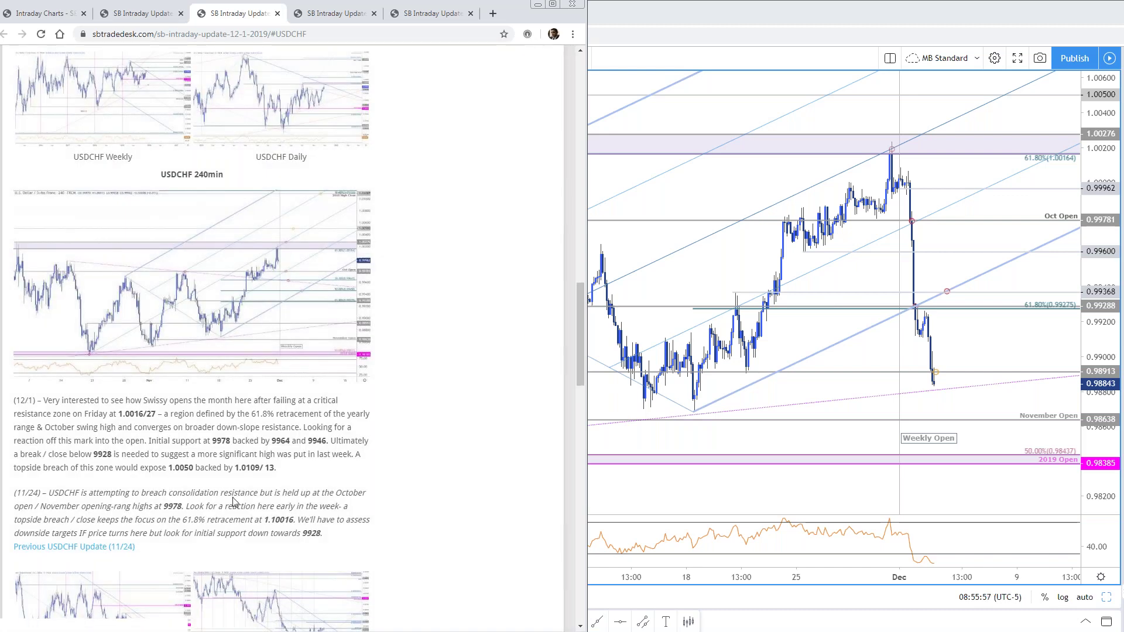
pyautogui.click(120, 547)
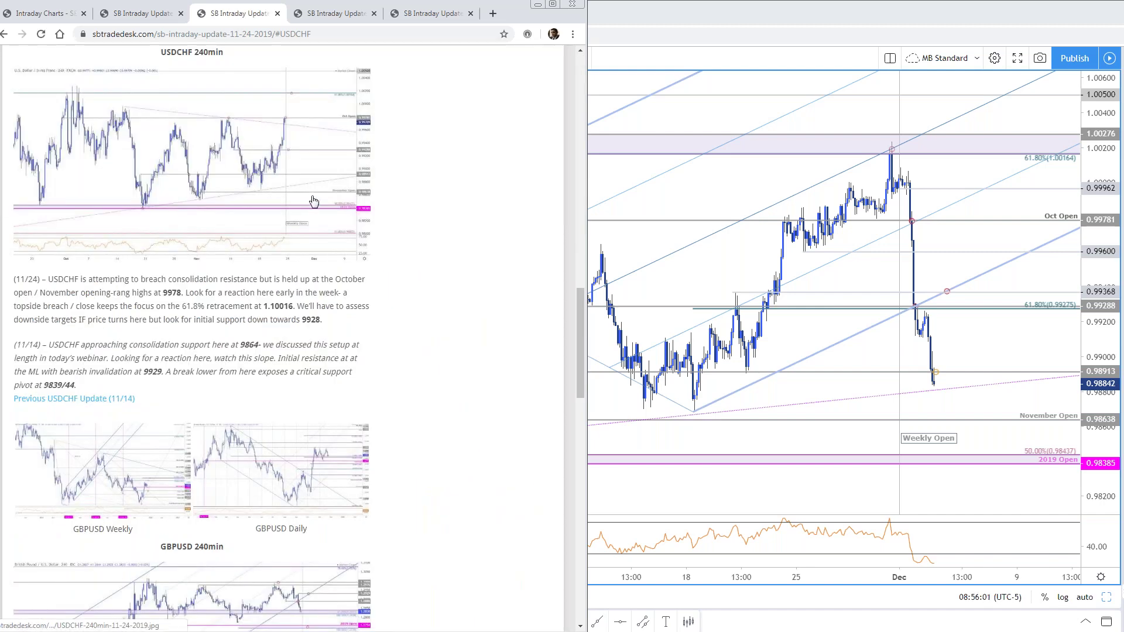
pyautogui.click(218, 205)
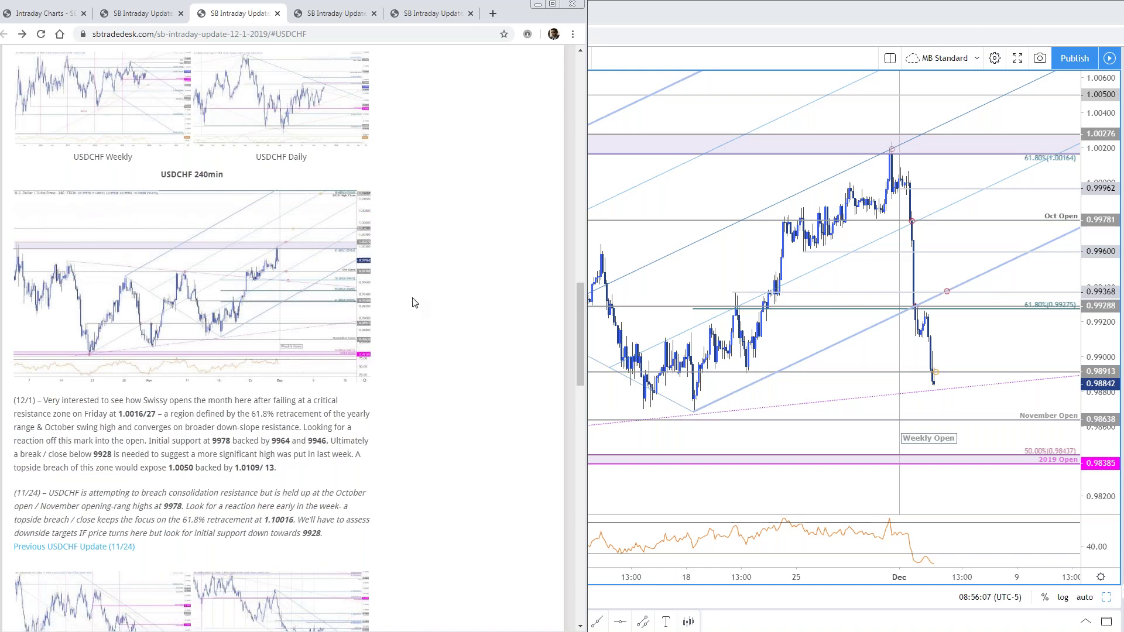
pyautogui.click(278, 13)
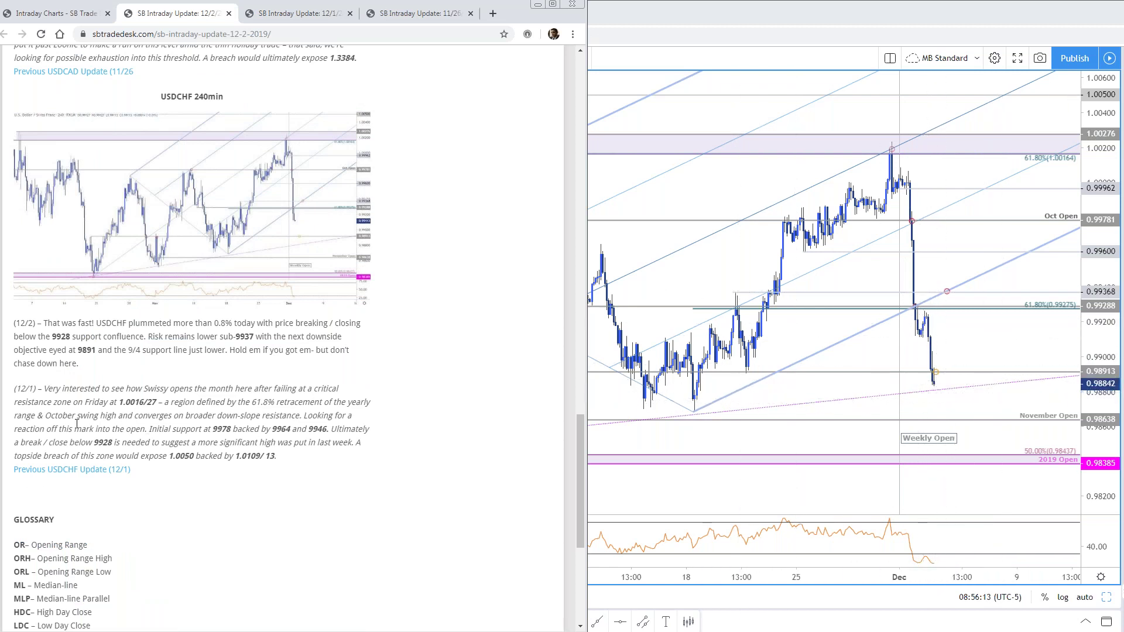
# Step: Highlight the 9928 support notes, enlarge the USDCHF 240min chart, then bring TradingView forward
pyautogui.moveTo(53, 334); pyautogui.dragTo(136, 335)
pyautogui.moveTo(98, 443); pyautogui.dragTo(354, 440)
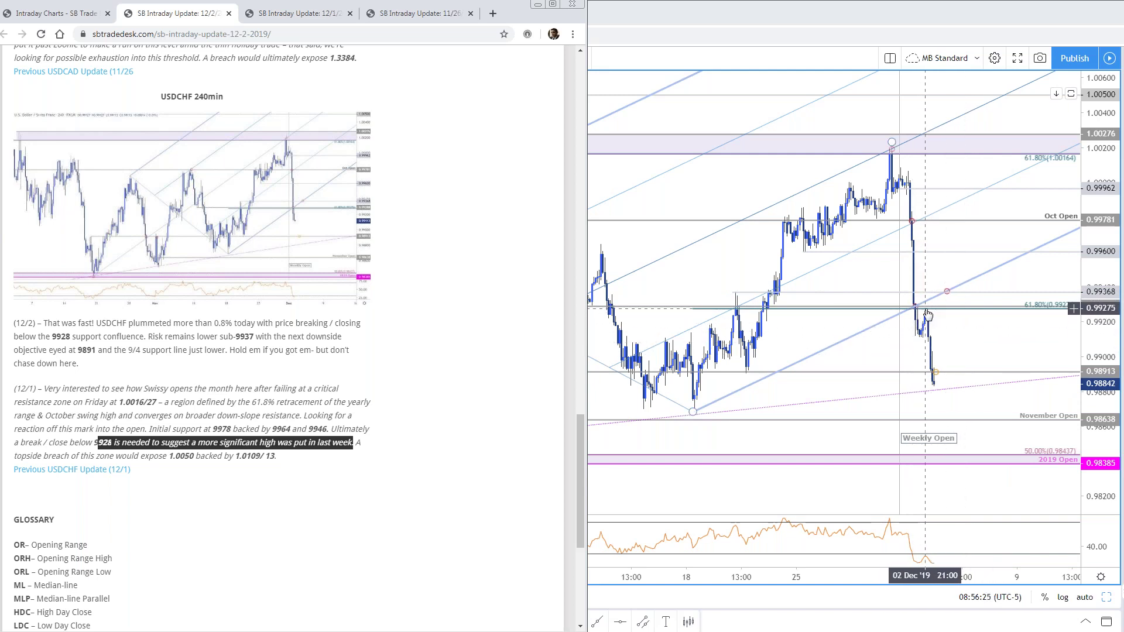
pyautogui.click(176, 234)
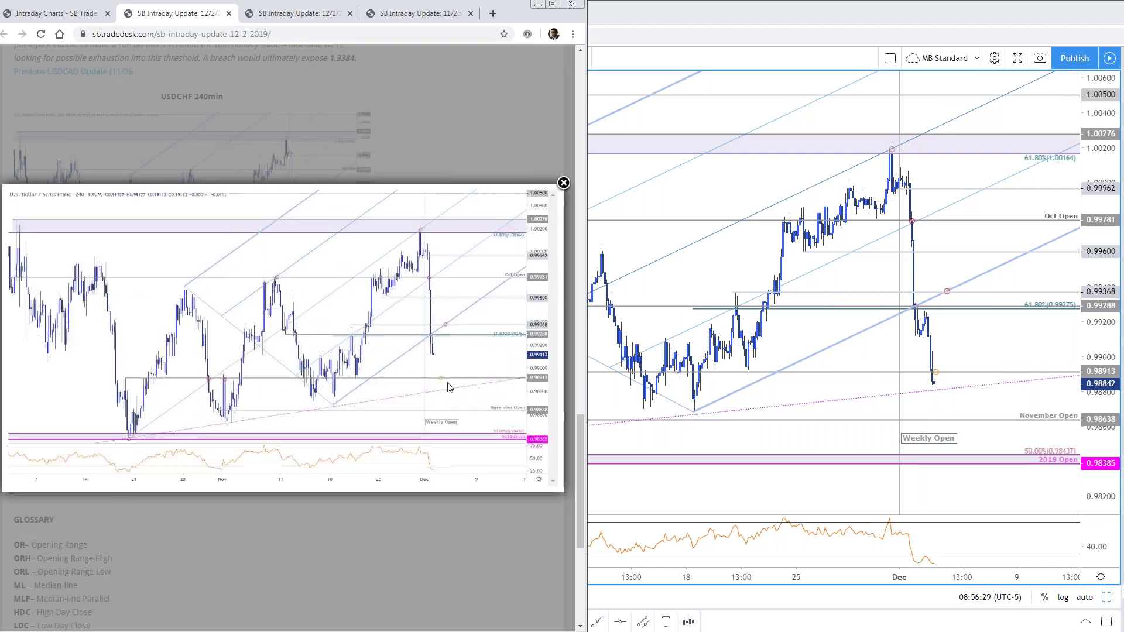
pyautogui.click(979, 351)
# Step: Zoom out and pan the USDCHF 2h chart to show history back to September
pyautogui.scroll(-2, 517, 487)
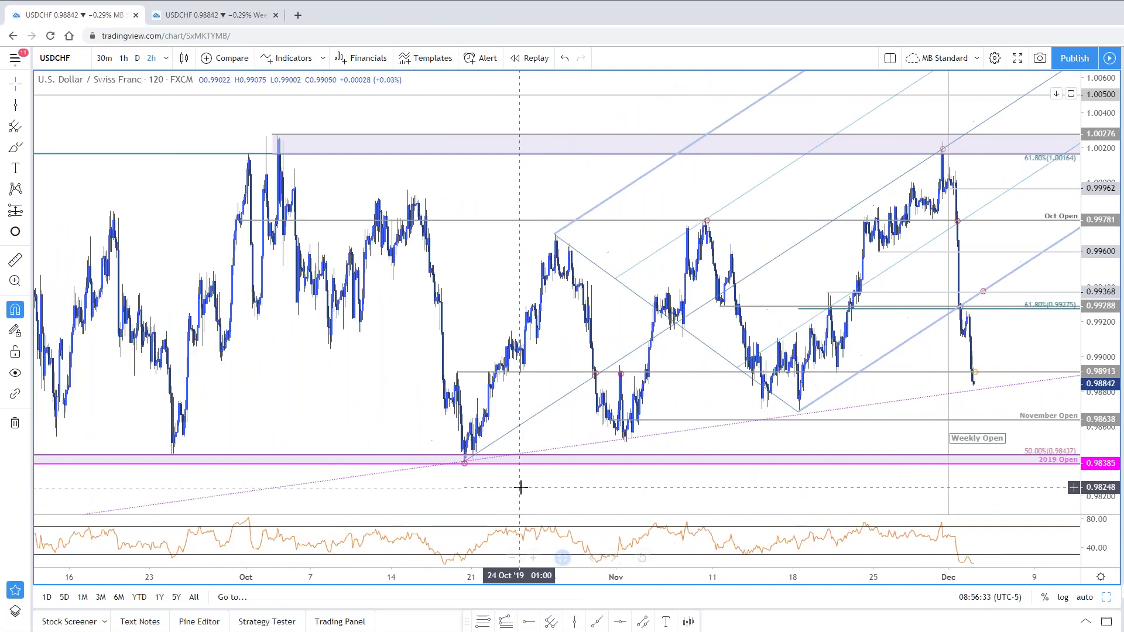
pyautogui.scroll(-3, 1044, 359)
pyautogui.moveTo(1074, 311); pyautogui.dragTo(923, 276)
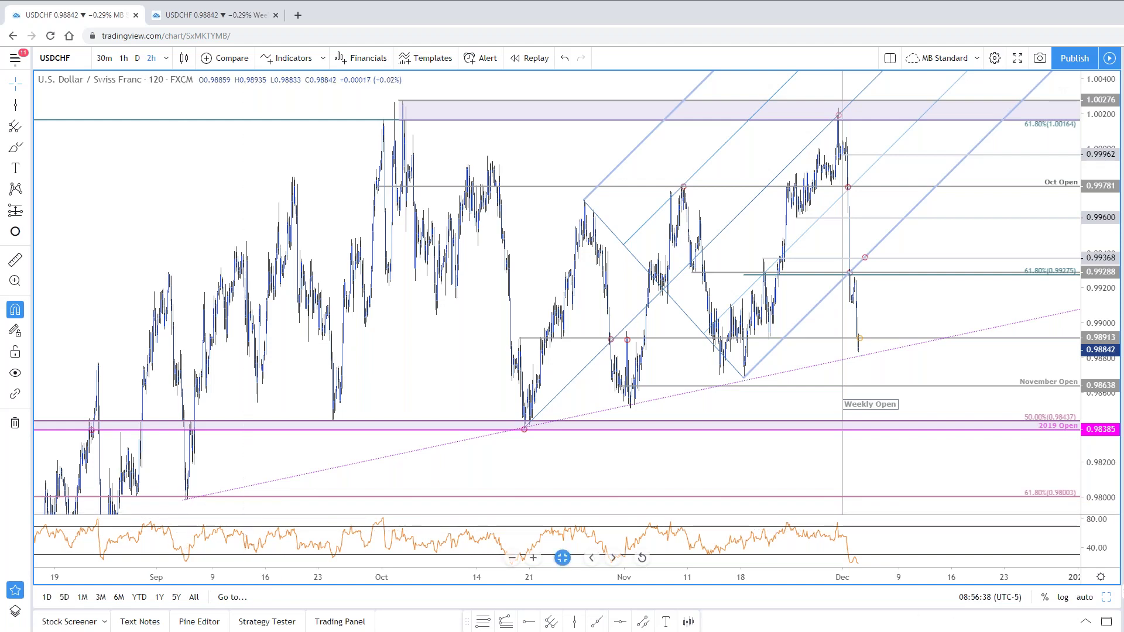
# Step: Highlight the article's note on the 9/4 support line, then return to the TradingView chart
pyautogui.hotkey('alt', 'Tab')
pyautogui.click(429, 531)
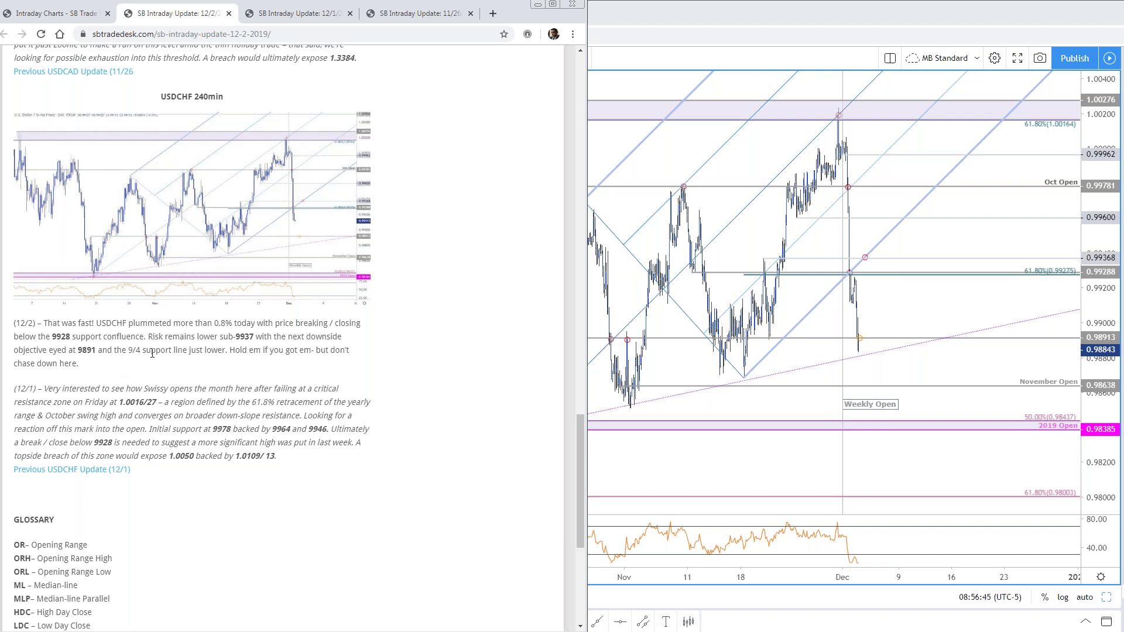
pyautogui.moveTo(129, 350); pyautogui.dragTo(223, 348)
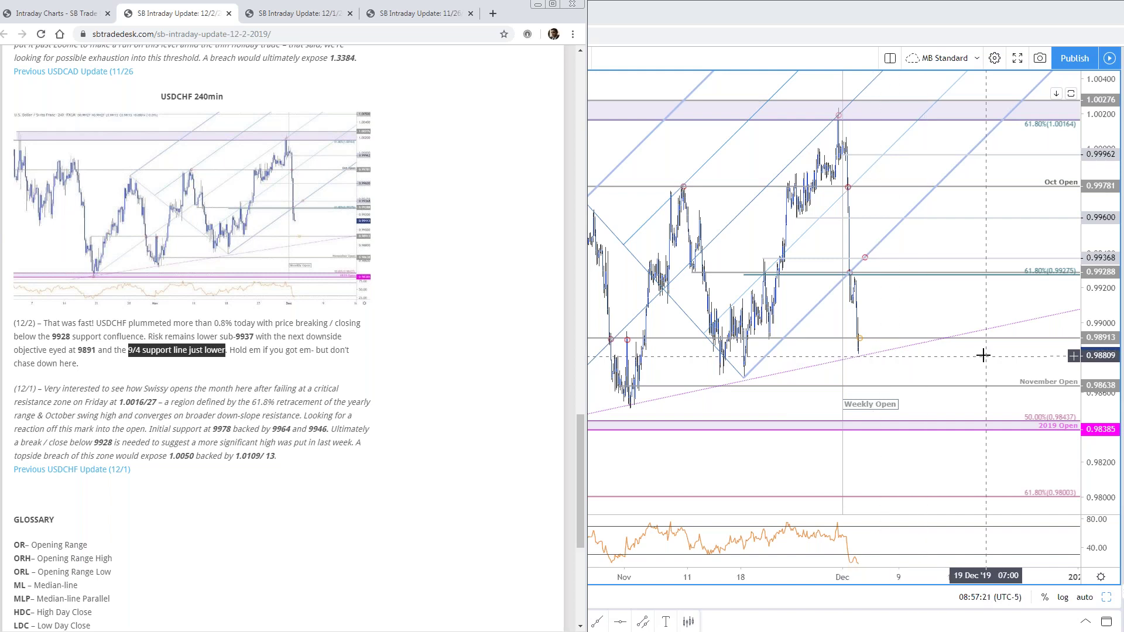
pyautogui.scroll(1, 994, 367)
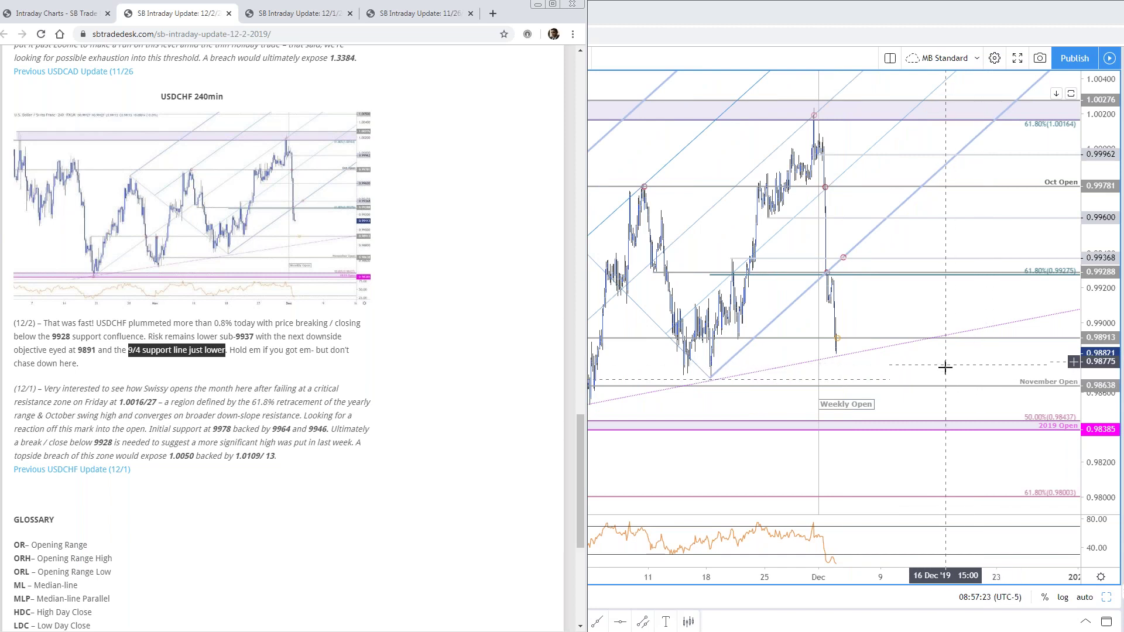
pyautogui.scroll(1, 943, 371)
pyautogui.click(894, 311)
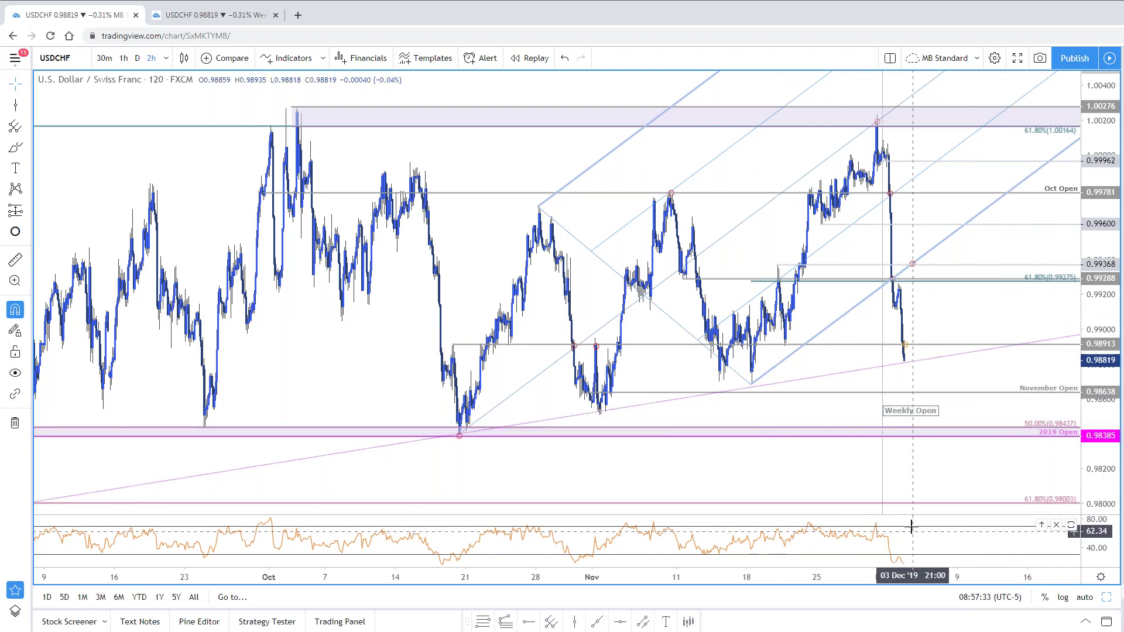
# Step: Zoom the USDCHF 2h chart in on late October to early December and the latest drop
pyautogui.scroll(2, 897, 509)
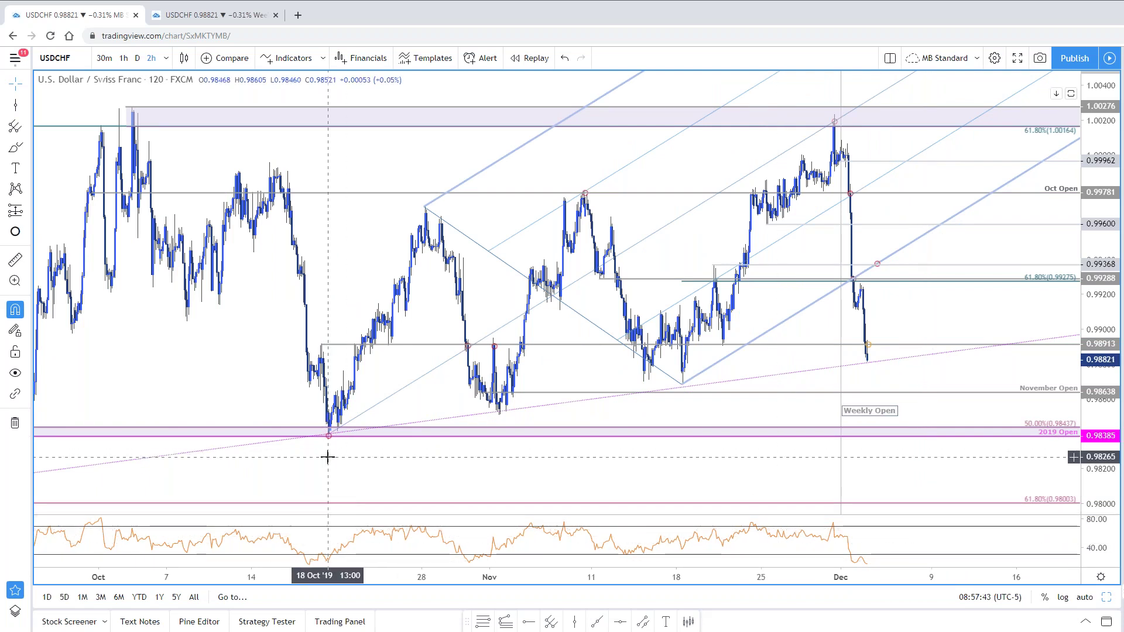
pyautogui.scroll(2, 888, 341)
pyautogui.moveTo(888, 341)
pyautogui.mouseDown()
pyautogui.moveTo(996, 328)
pyautogui.moveTo(1019, 342)
pyautogui.moveTo(1094, 316)
pyautogui.moveTo(1095, 299)
pyautogui.moveTo(871, 350)
pyautogui.mouseUp()
pyautogui.scroll(3, 997, 328)
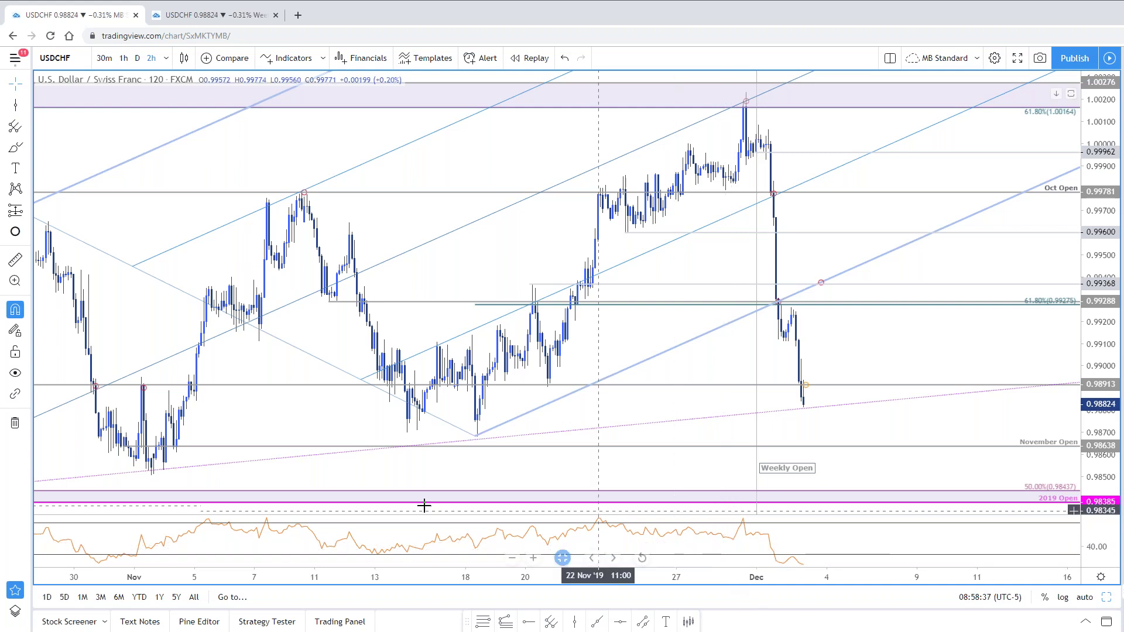
# Step: Switch the chart to NZDUSD and compress its price scale to show a wider range
pyautogui.press('space')
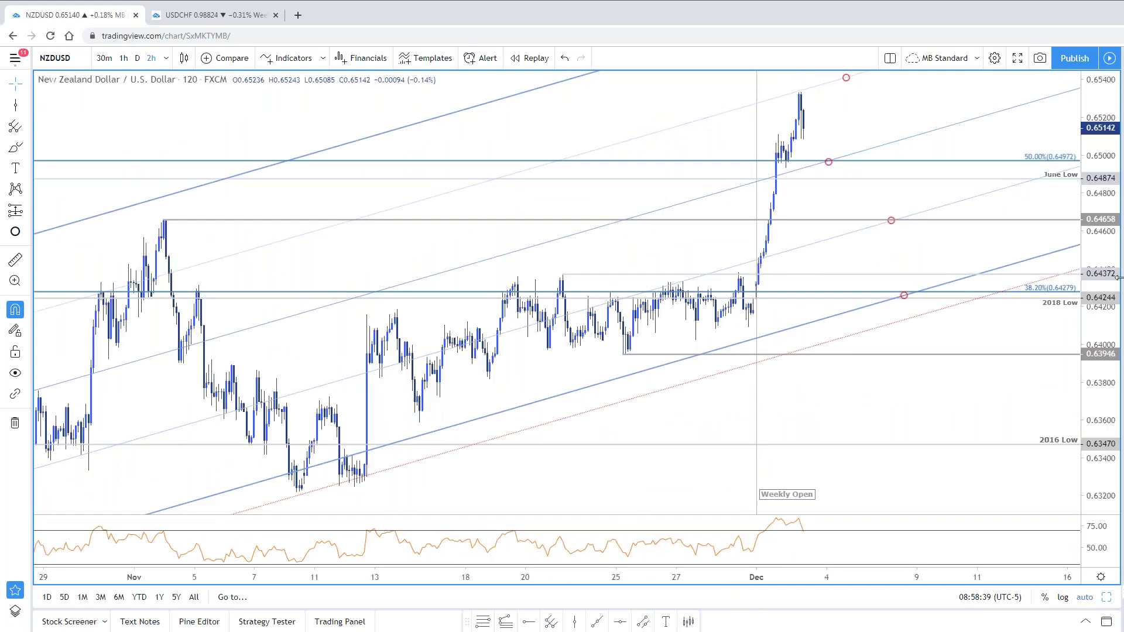
pyautogui.moveTo(1101, 106); pyautogui.dragTo(1100, 149)
pyautogui.moveTo(889, 149); pyautogui.dragTo(898, 186)
# Step: Enlarge the NZDUSD 120min chart in the 12/1 update, then return to TradingView
pyautogui.hotkey('alt', 'Tab')
pyautogui.scroll(20, 276, 439)
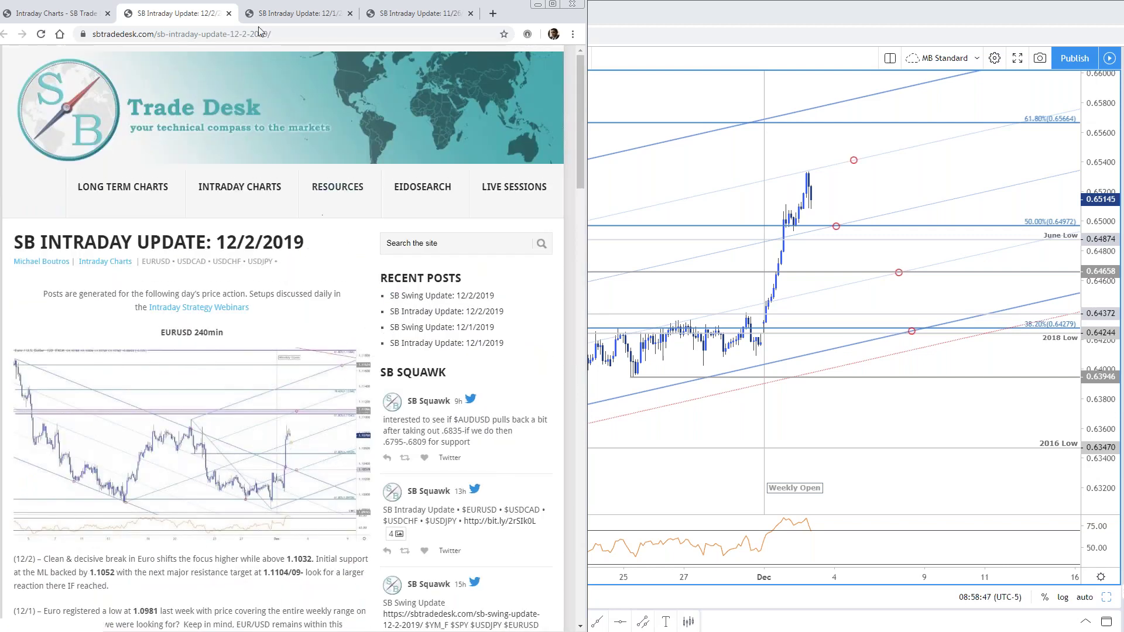
pyautogui.click(229, 13)
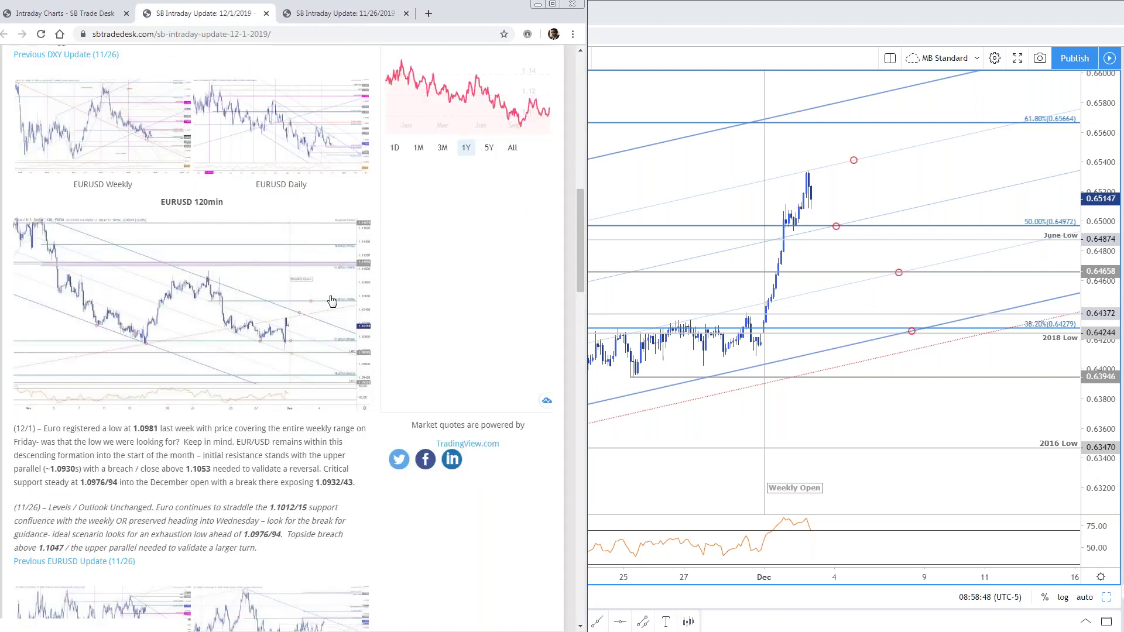
pyautogui.scroll(6, 332, 334)
pyautogui.scroll(-5, 332, 334)
pyautogui.scroll(-20, 332, 333)
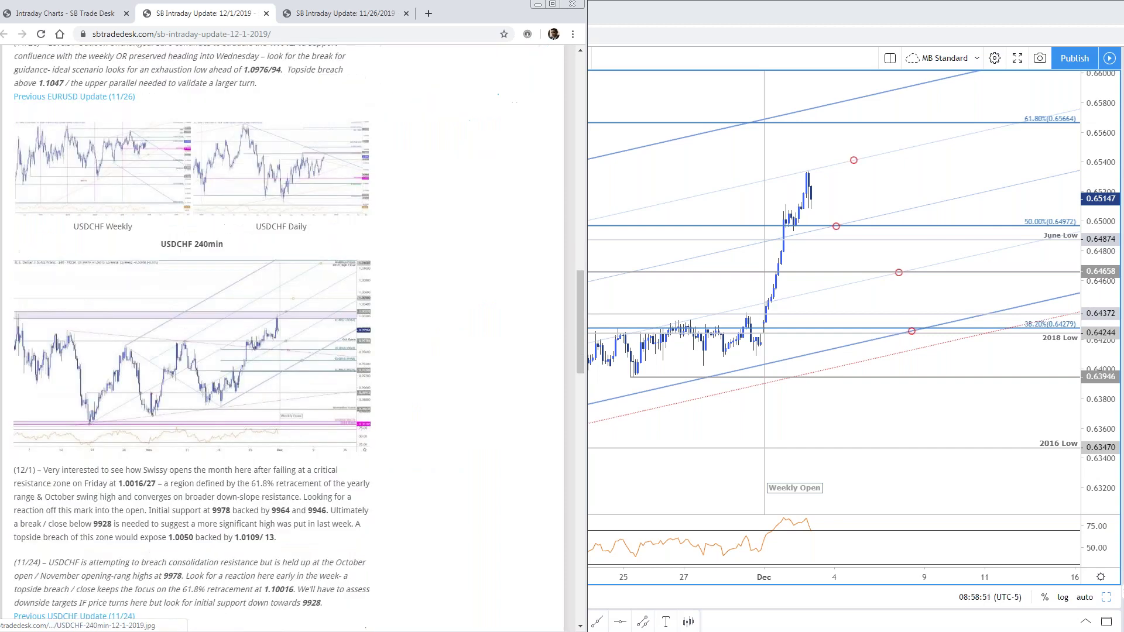
pyautogui.click(288, 276)
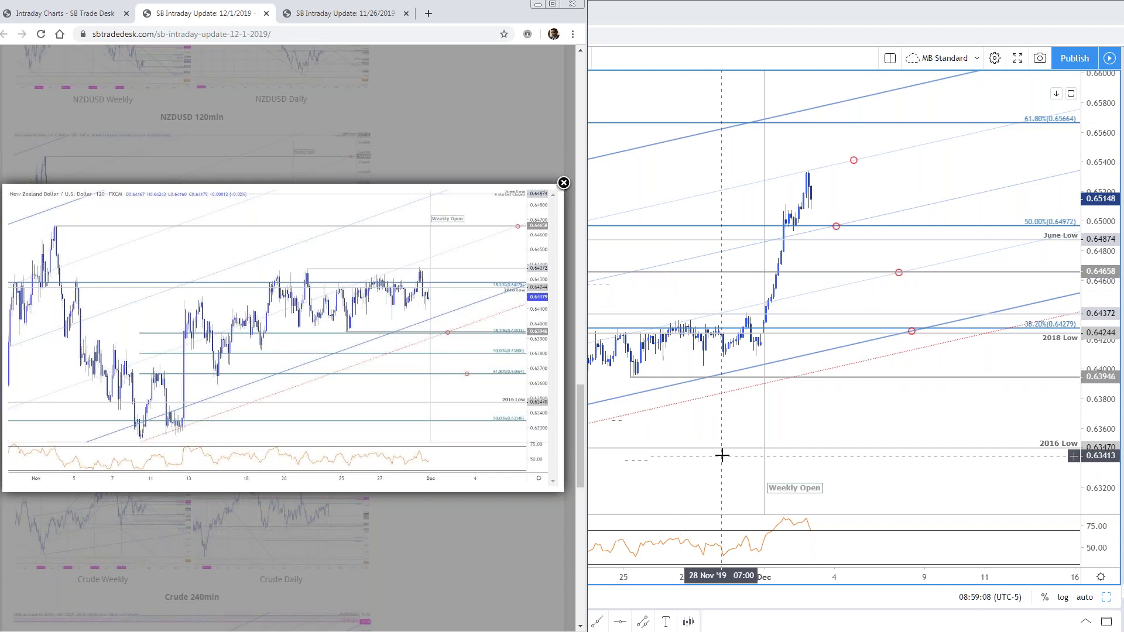
pyautogui.click(691, 308)
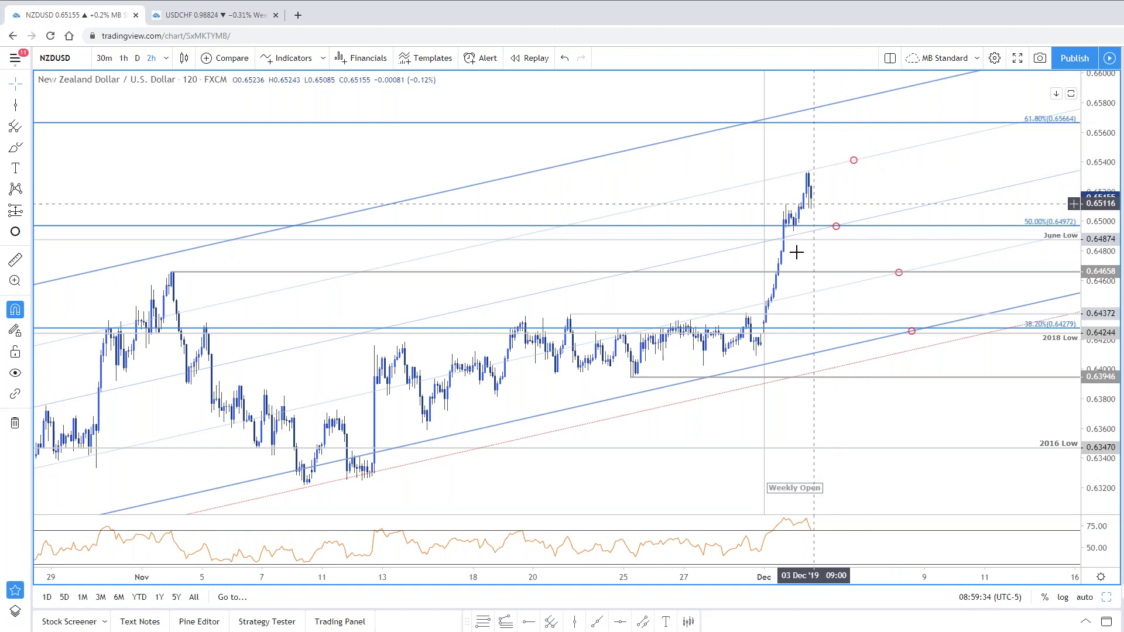
# Step: Move the red circle marker onto the latest NZDUSD high
pyautogui.click(846, 164)
pyautogui.moveTo(845, 166)
pyautogui.mouseDown()
pyautogui.moveTo(806, 176)
pyautogui.moveTo(816, 172)
pyautogui.mouseUp()
pyautogui.click(841, 193)
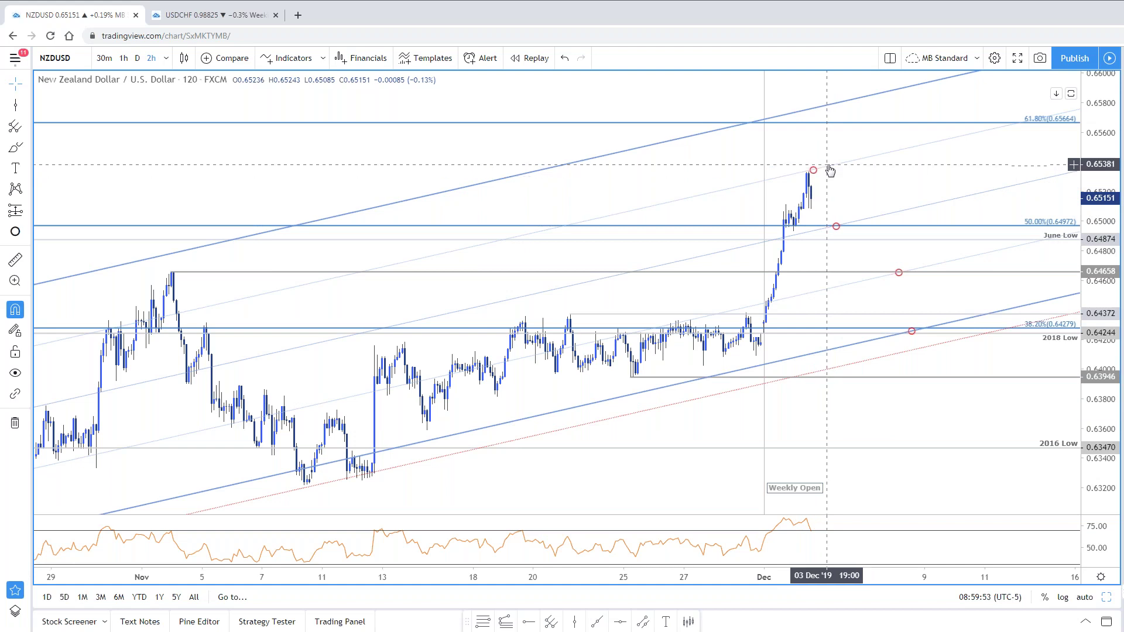
pyautogui.click(835, 226)
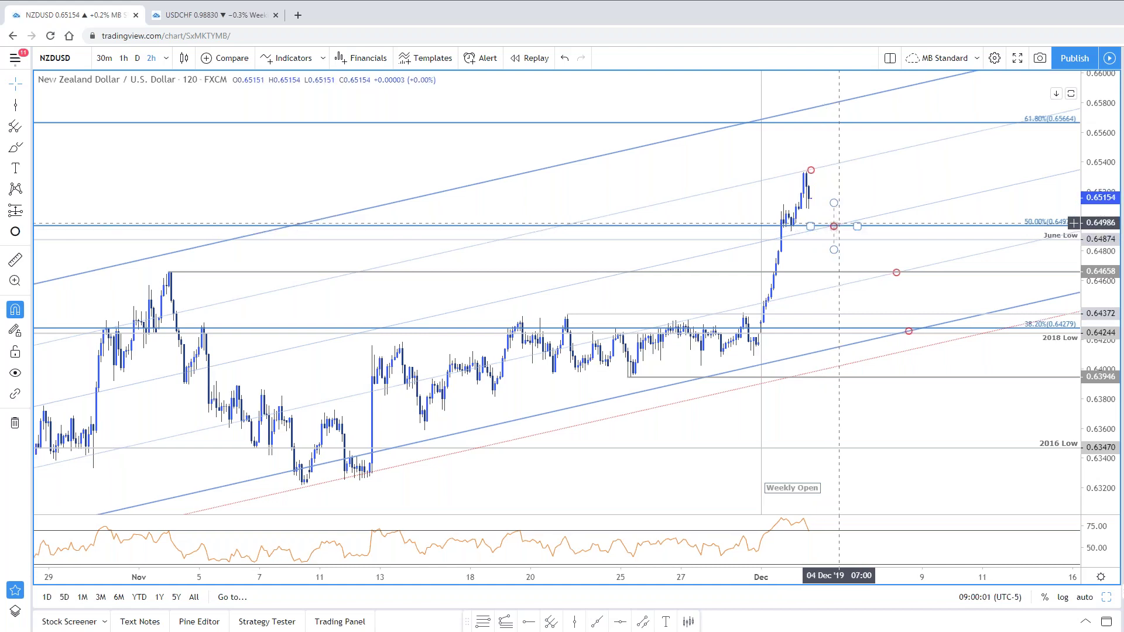
pyautogui.click(802, 225)
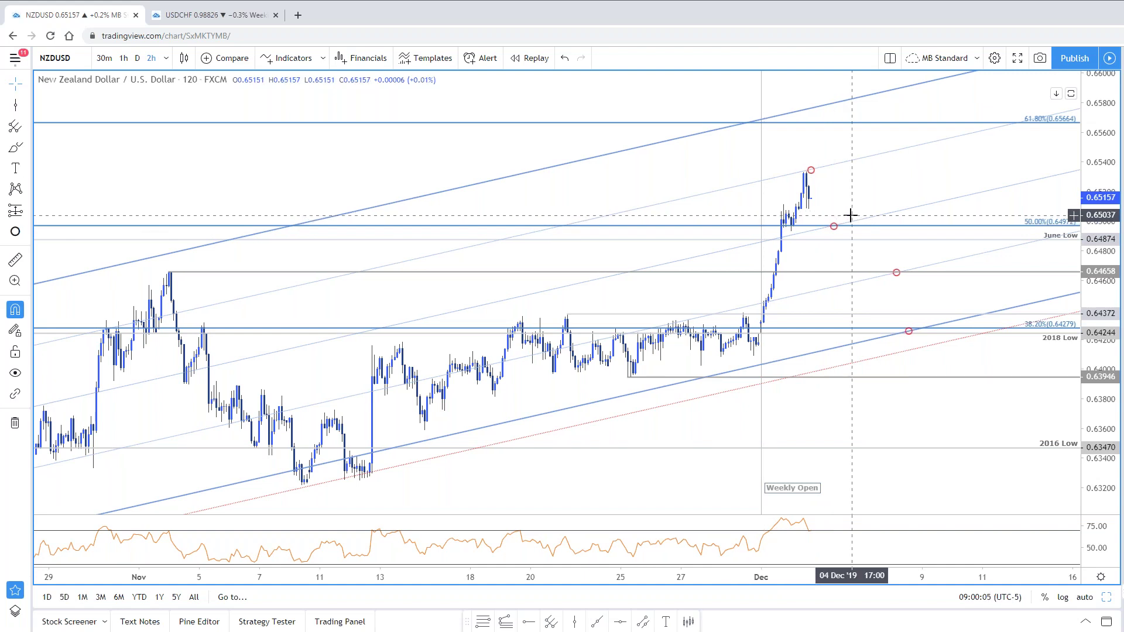
# Step: Reveal the October bars, check the red circle markers, and show 2h and daily charts together
pyautogui.moveTo(427, 319); pyautogui.dragTo(503, 269)
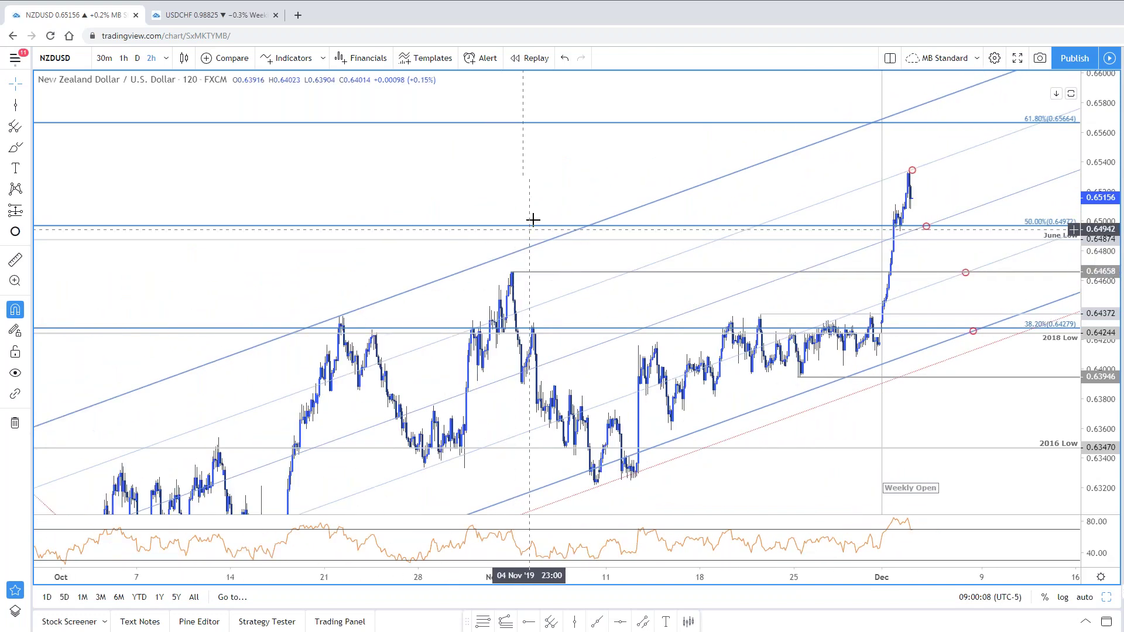
pyautogui.scroll(3, 578, 181)
pyautogui.scroll(4, 592, 172)
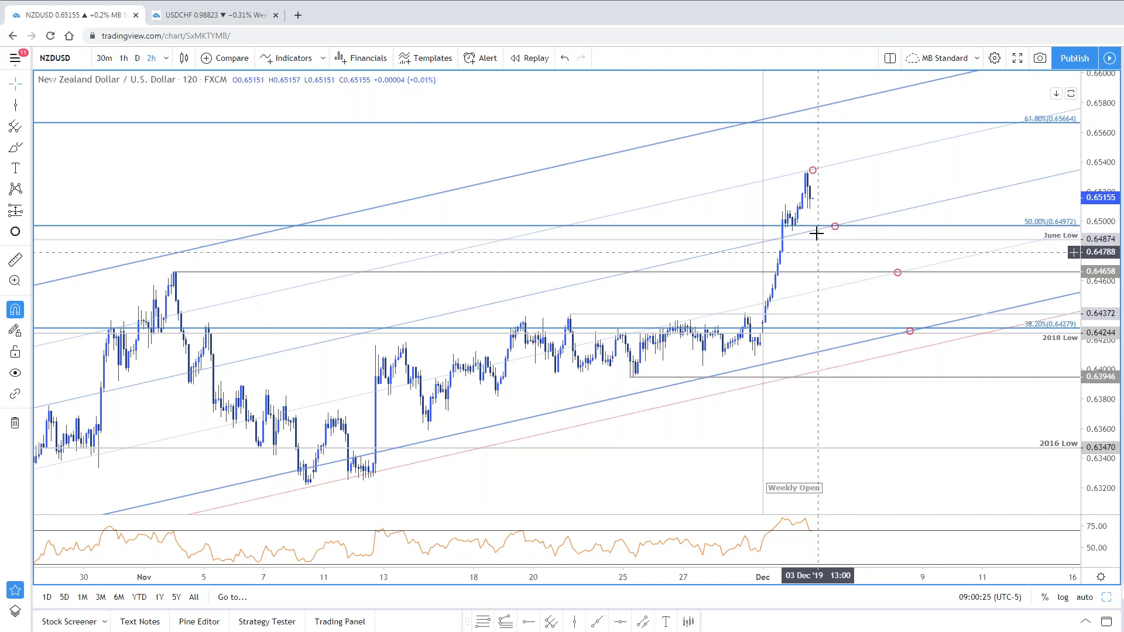
pyautogui.click(836, 227)
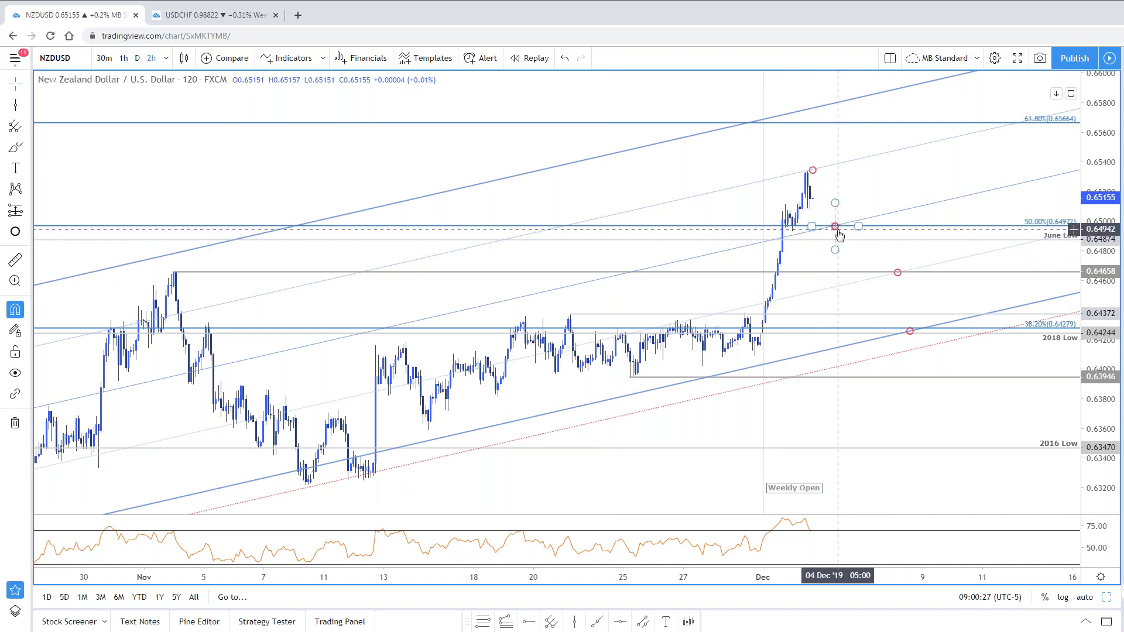
pyautogui.click(874, 113)
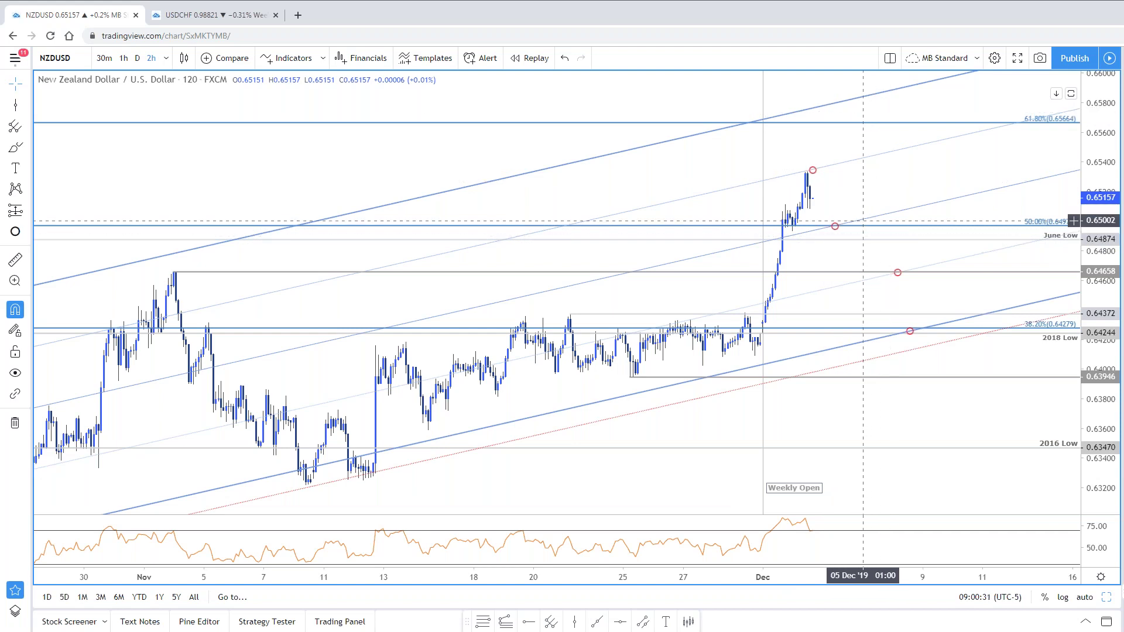
pyautogui.click(898, 272)
pyautogui.click(897, 281)
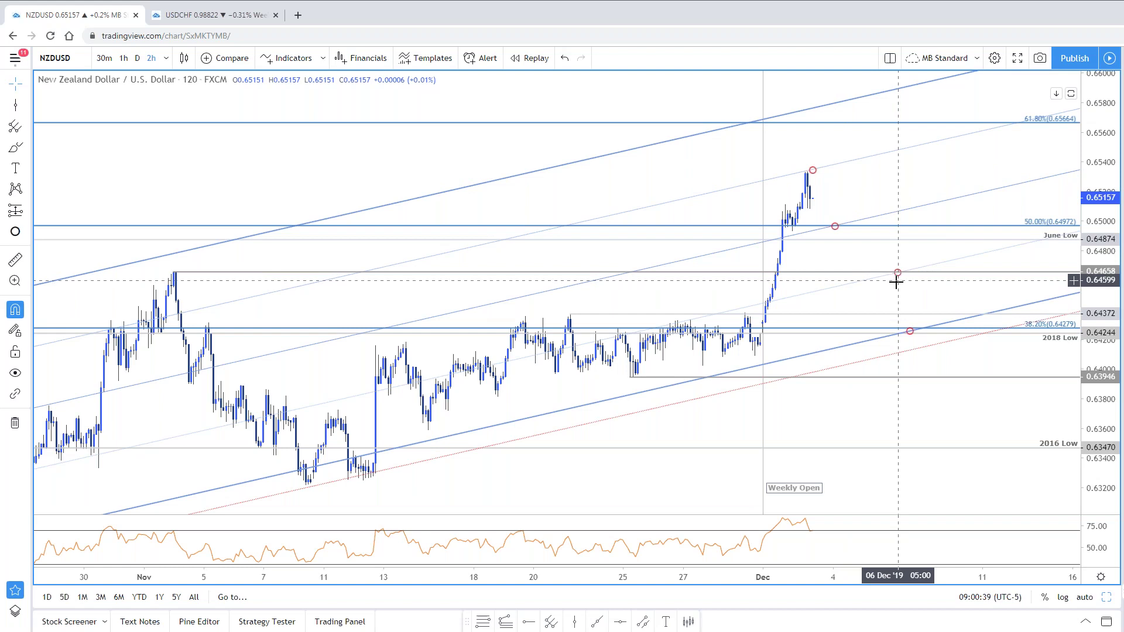
pyautogui.click(1107, 598)
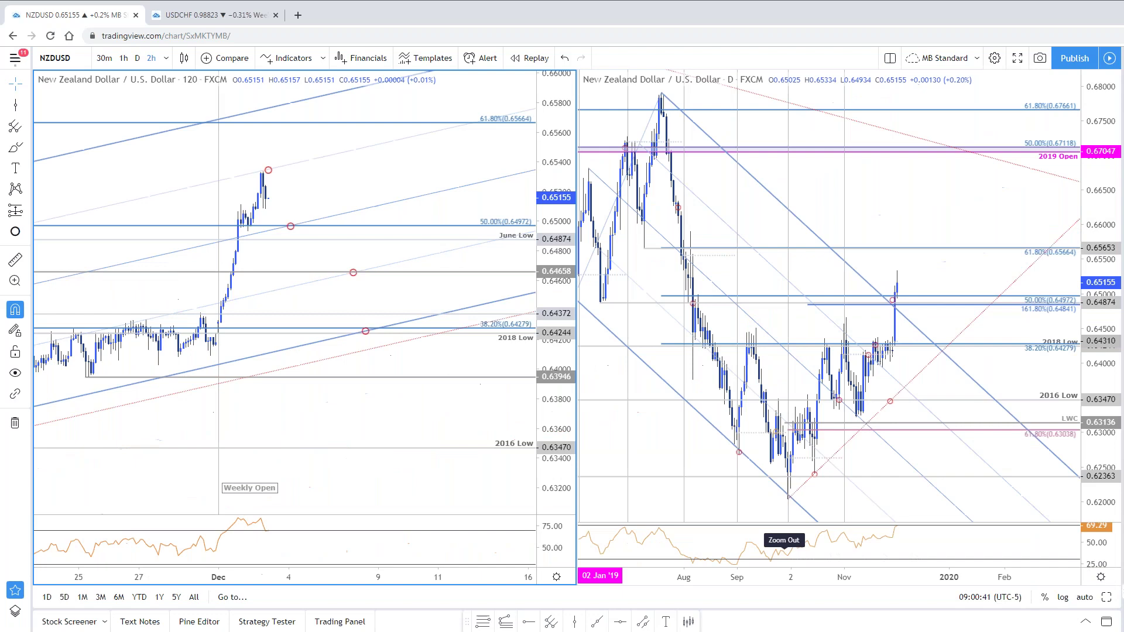
# Step: Maximize the NZDUSD daily chart and zoom in on the recent channel breakout
pyautogui.click(1107, 597)
pyautogui.scroll(3, 986, 455)
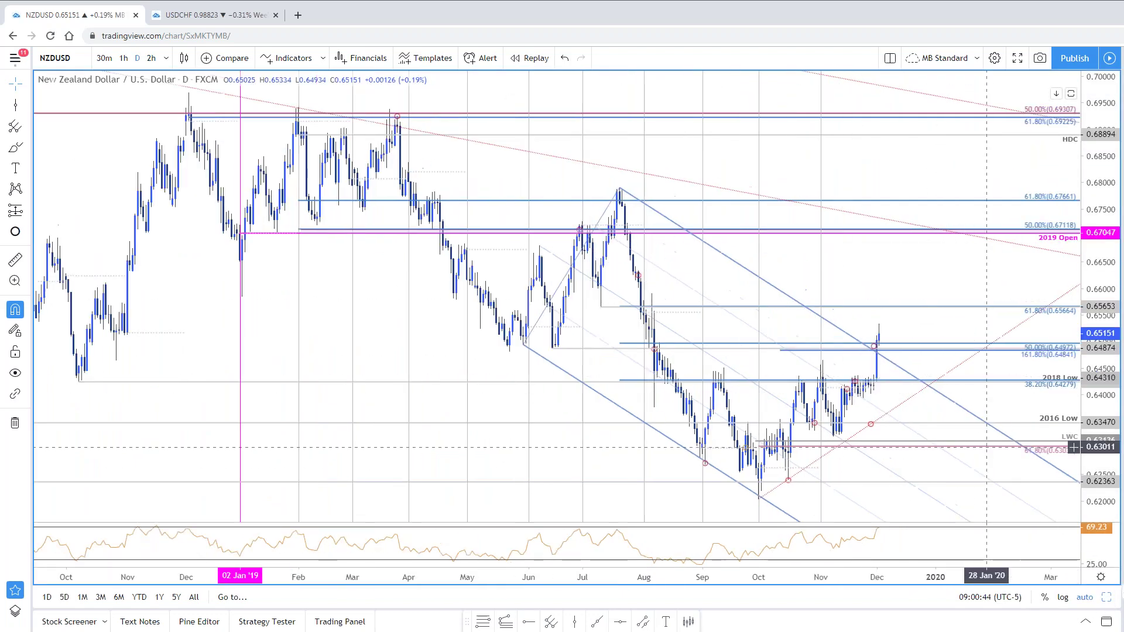
pyautogui.scroll(1, 981, 466)
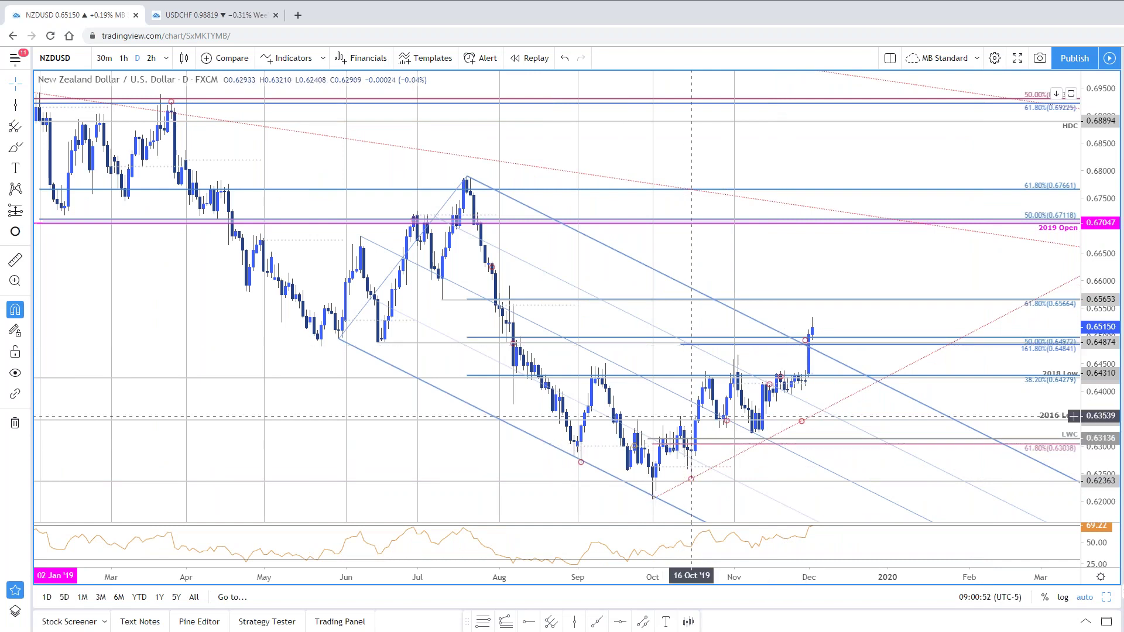
pyautogui.click(1040, 356)
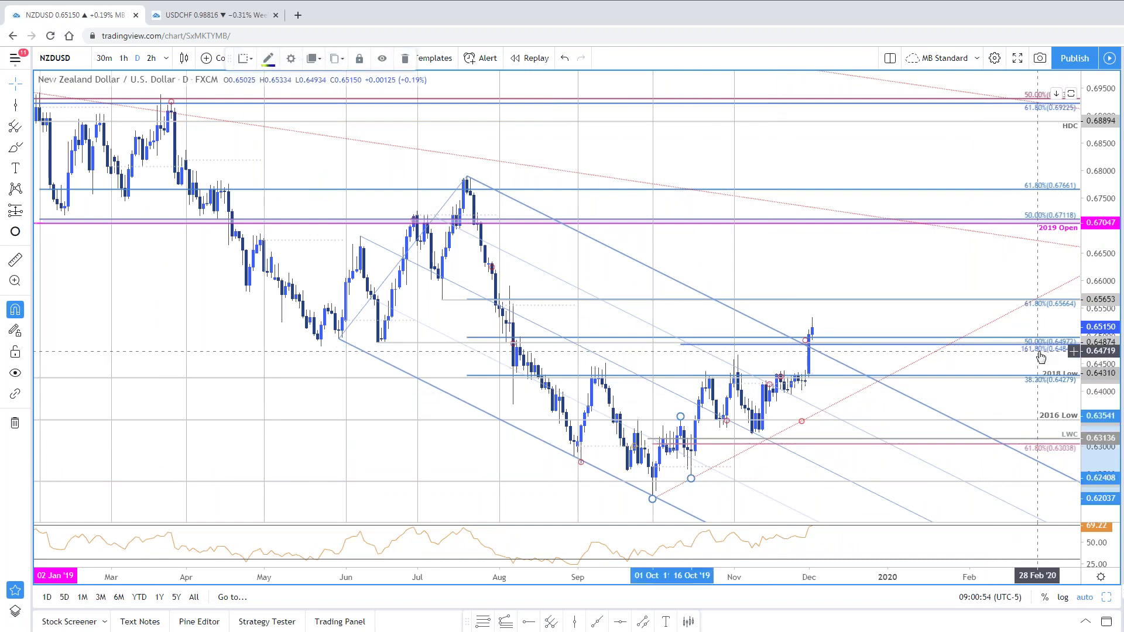
pyautogui.click(1027, 347)
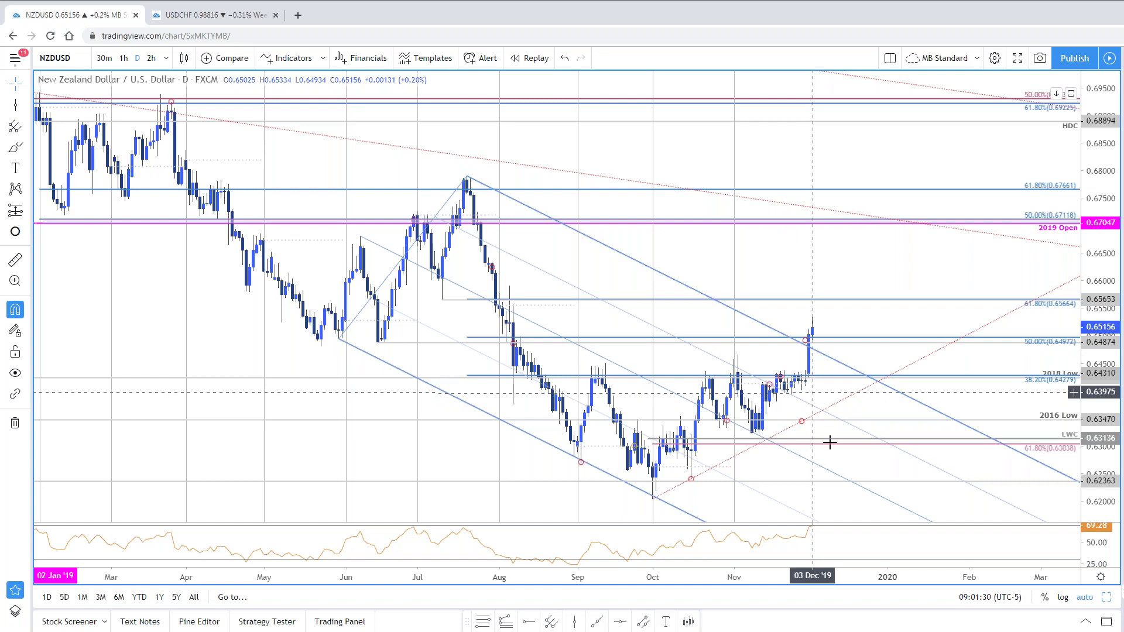
# Step: Restore the split 2h/daily layout and pan the 2h chart toward the recent bars
pyautogui.hotkey('alt', 'Return')
pyautogui.scroll(-1, 364, 324)
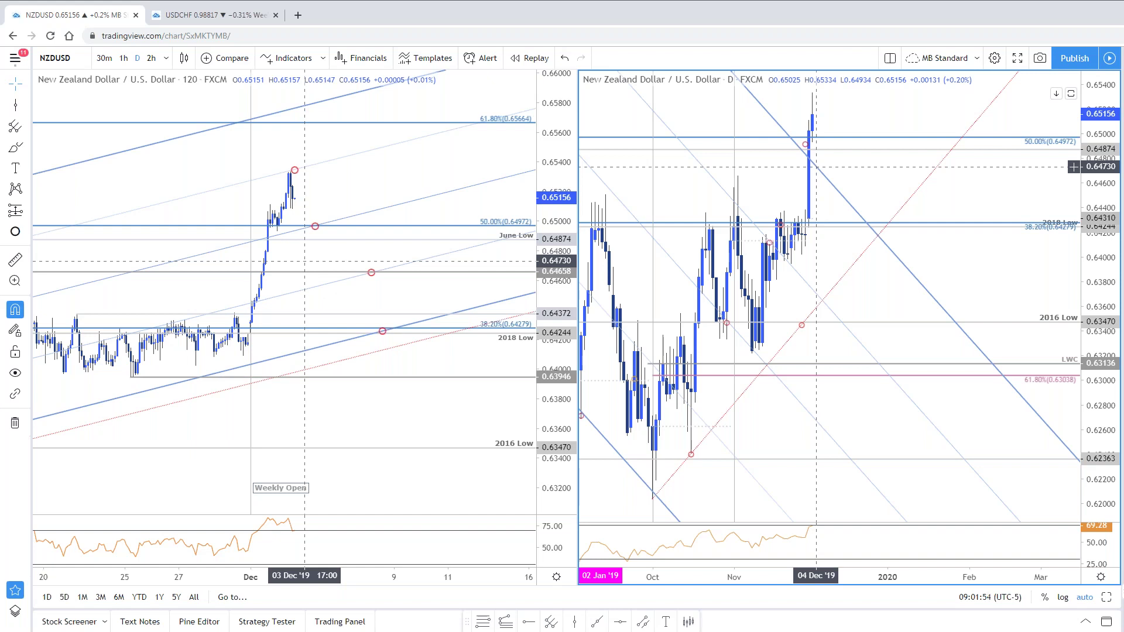
pyautogui.moveTo(415, 211); pyautogui.dragTo(504, 211)
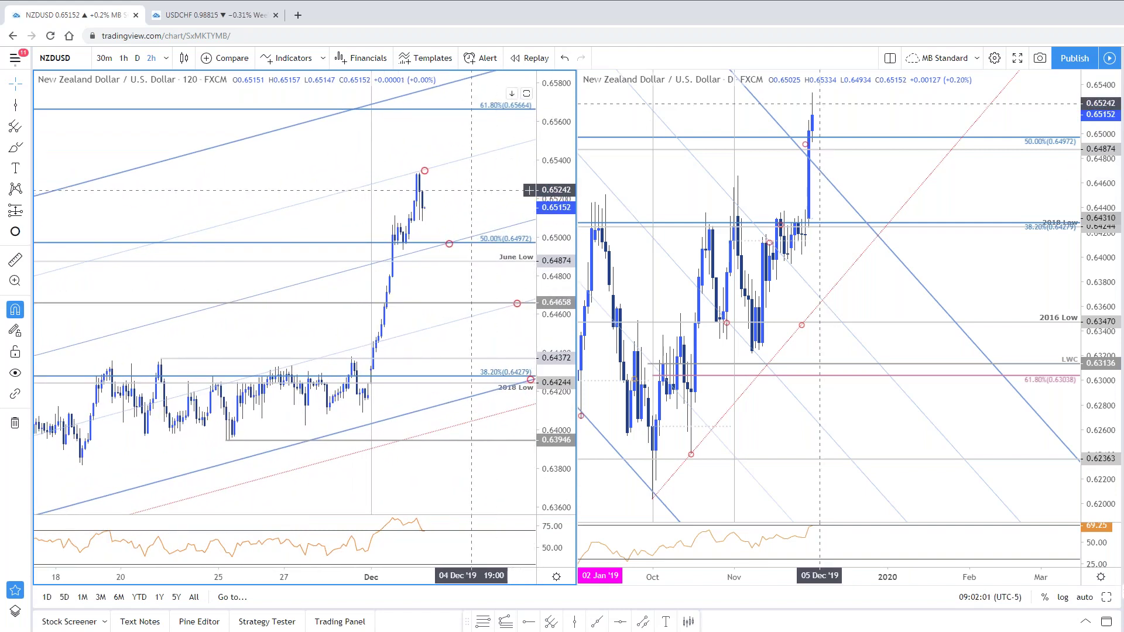
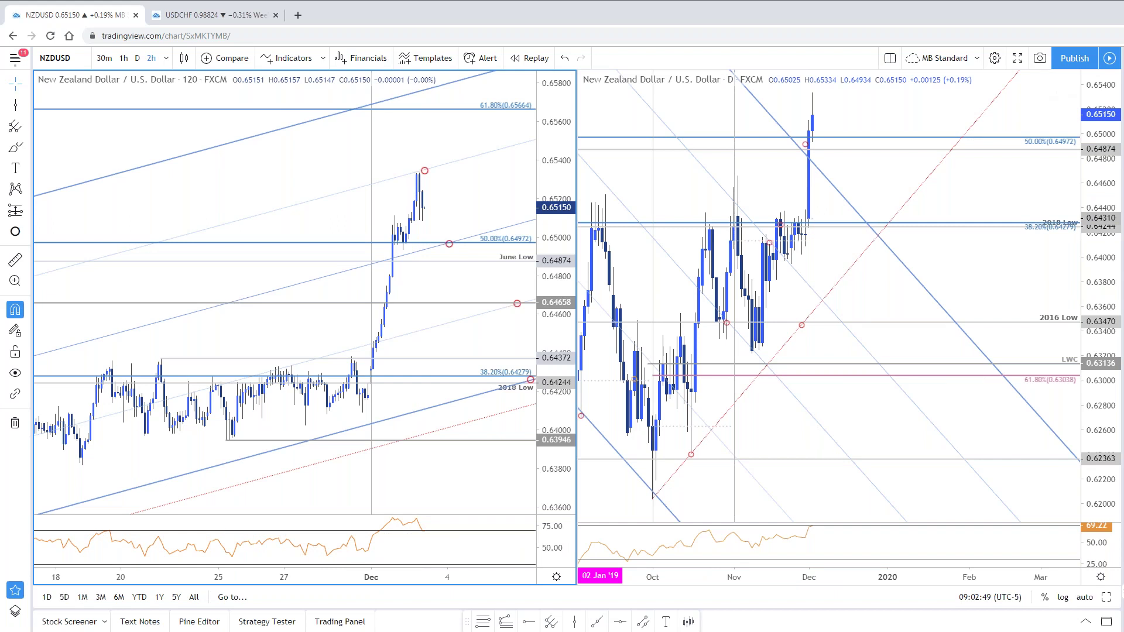
# Step: Load GBPUSD on both charts, zoom the daily chart out back to July, then switch to SB Trade Desk
pyautogui.press('Down')
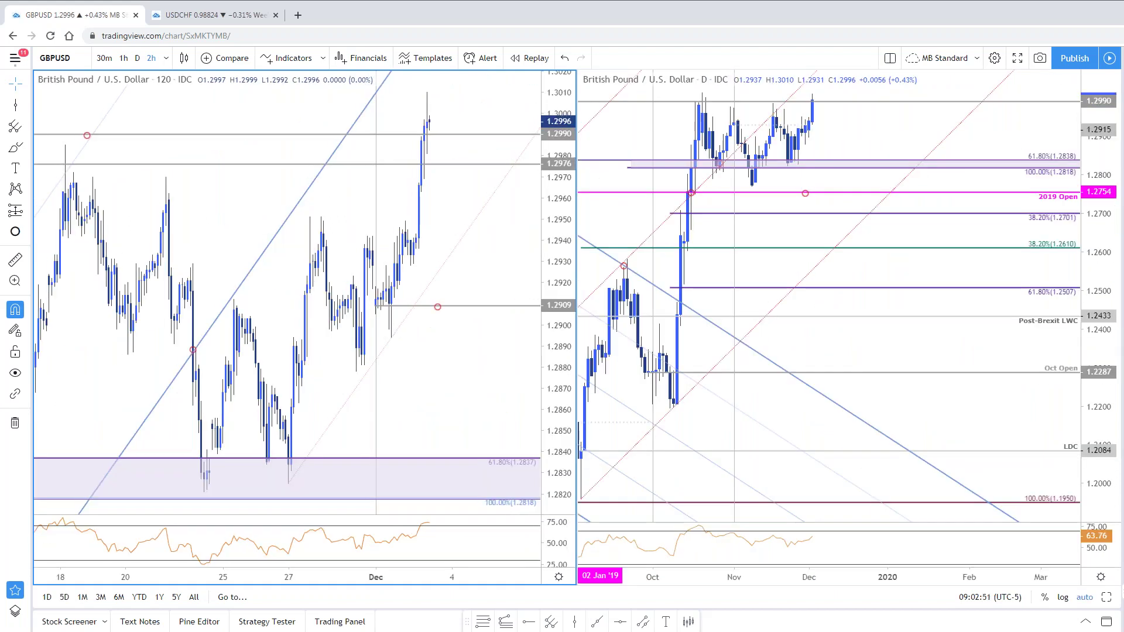
pyautogui.moveTo(922, 178); pyautogui.dragTo(975, 185)
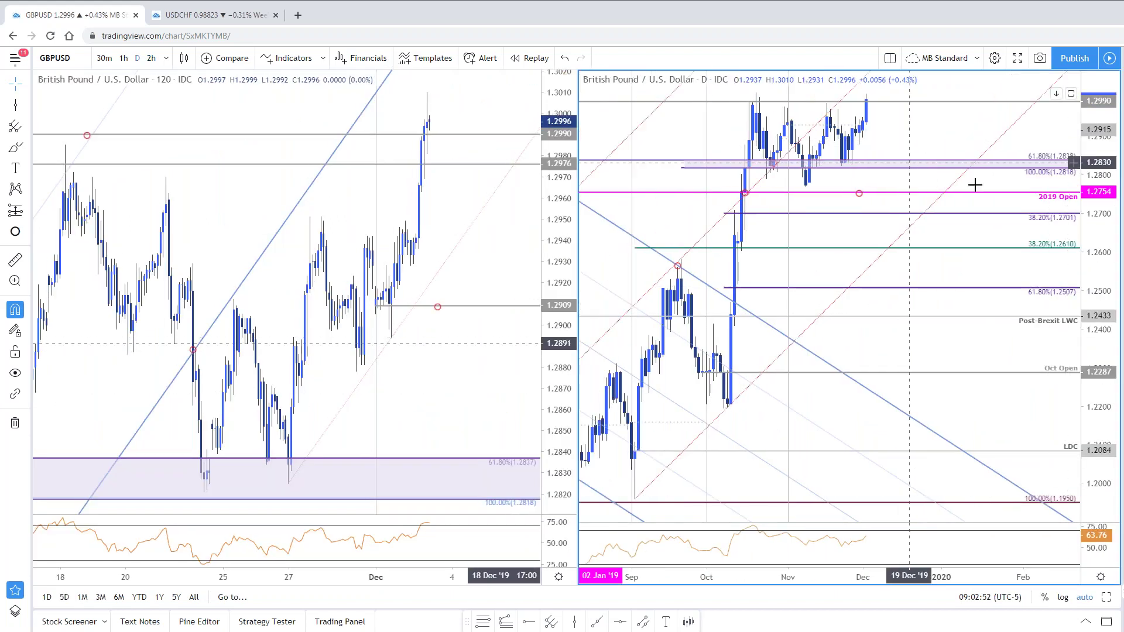
pyautogui.moveTo(1090, 158); pyautogui.dragTo(1080, 325)
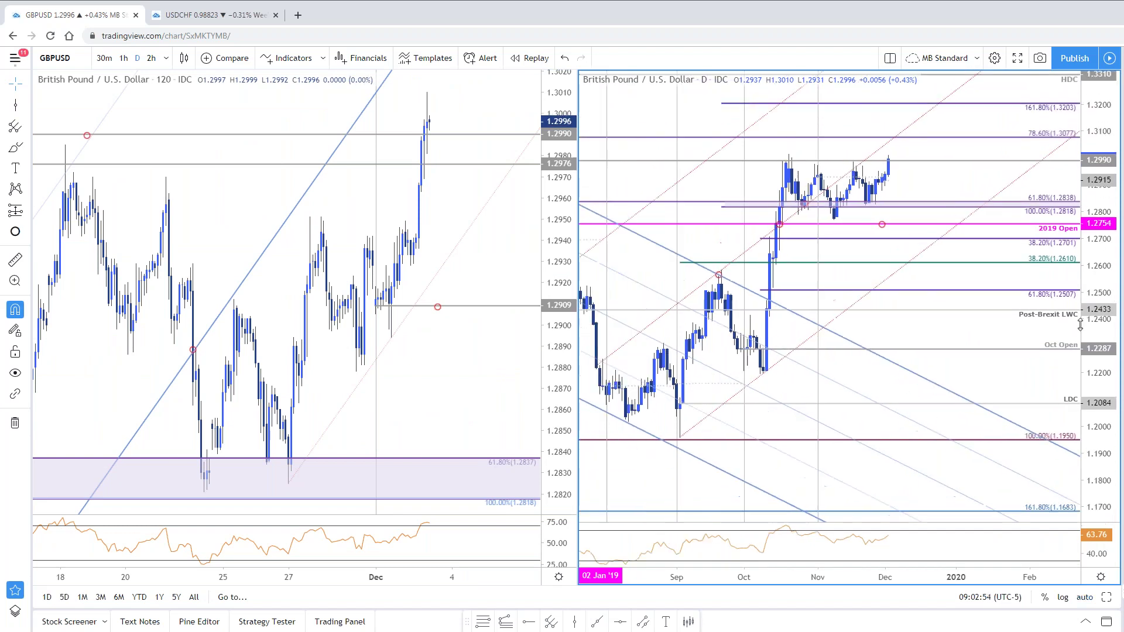
pyautogui.scroll(-1, 801, 252)
pyautogui.moveTo(743, 233); pyautogui.dragTo(743, 271)
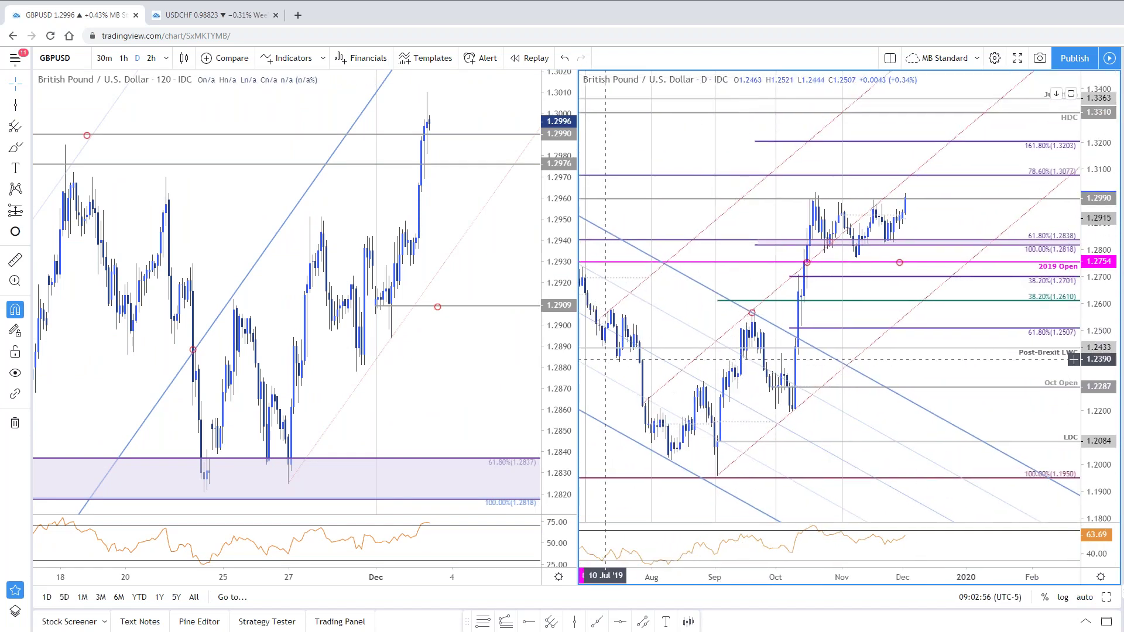
pyautogui.hotkey('alt', 'Tab')
# Step: Close the enlarged NZDUSD chart image and scroll through the 12/1 update
pyautogui.click(436, 149)
pyautogui.scroll(-4, 457, 234)
pyautogui.scroll(-3, 469, 269)
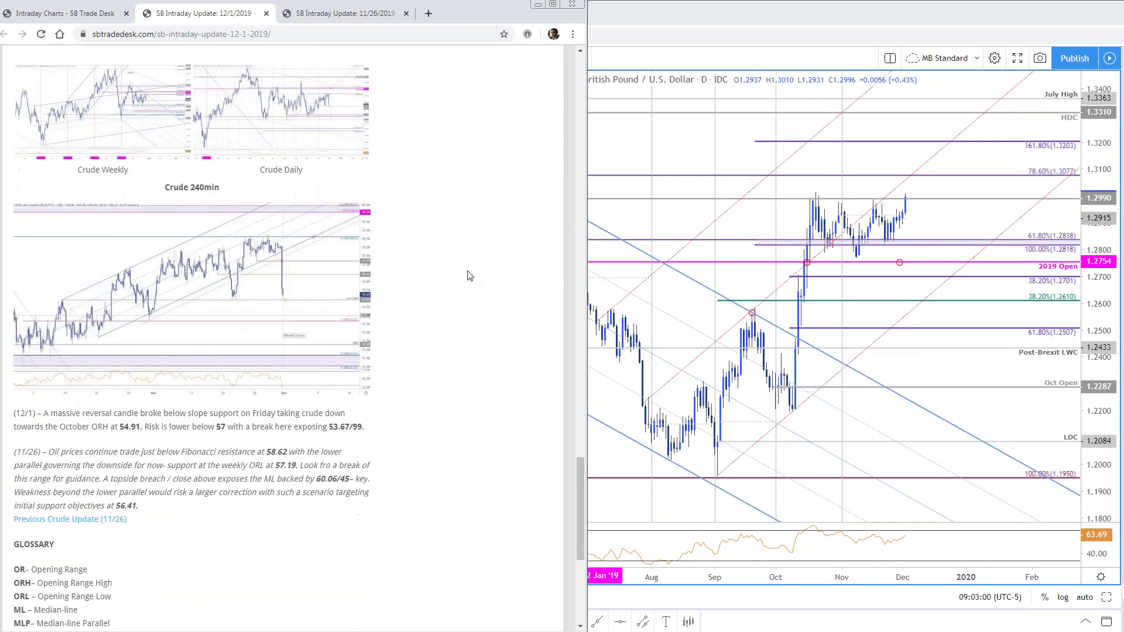
pyautogui.scroll(10, 398, 293)
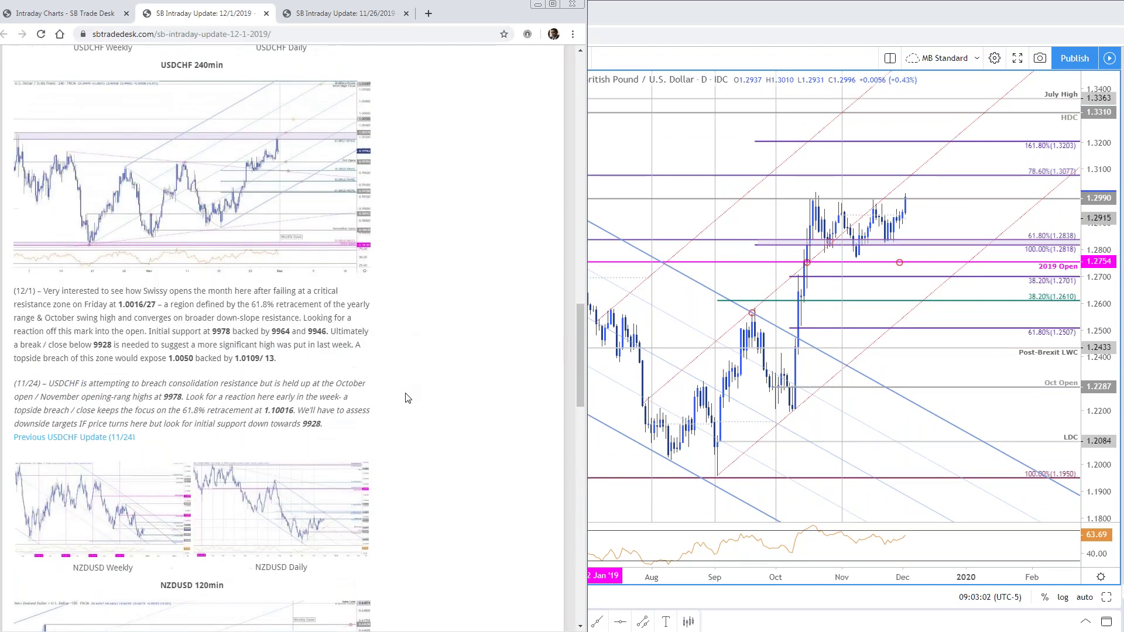
pyautogui.scroll(10, 409, 398)
pyautogui.scroll(5, 408, 394)
# Step: Close the 12/1 tab and enlarge the 11/26 update's GBPUSD 240min chart
pyautogui.click(267, 13)
pyautogui.scroll(-2, 280, 411)
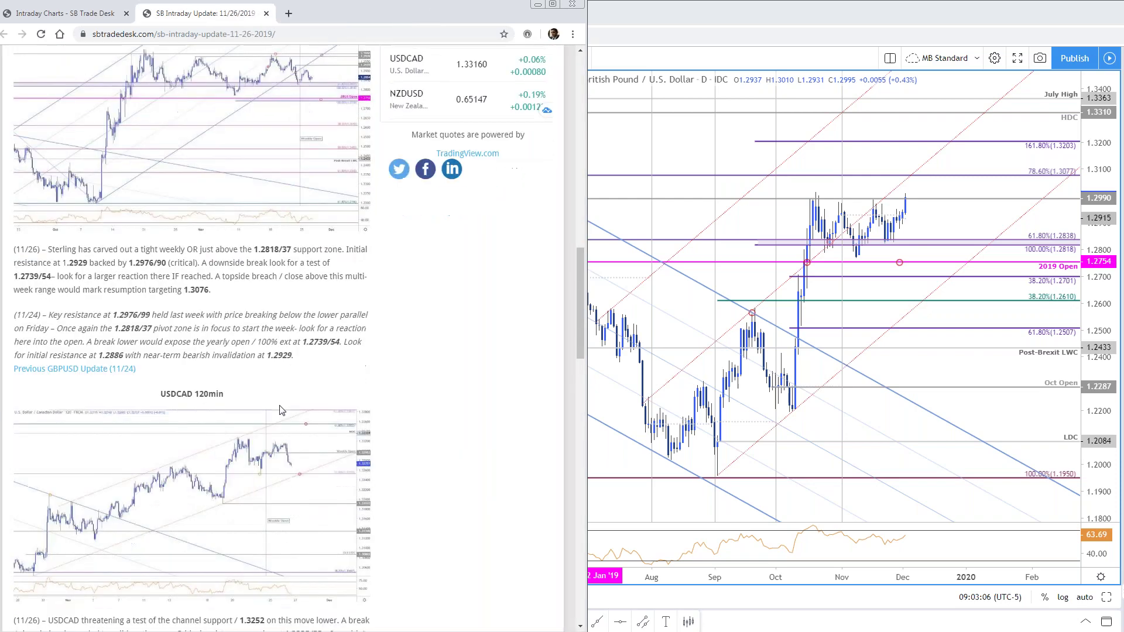
pyautogui.scroll(-10, 280, 410)
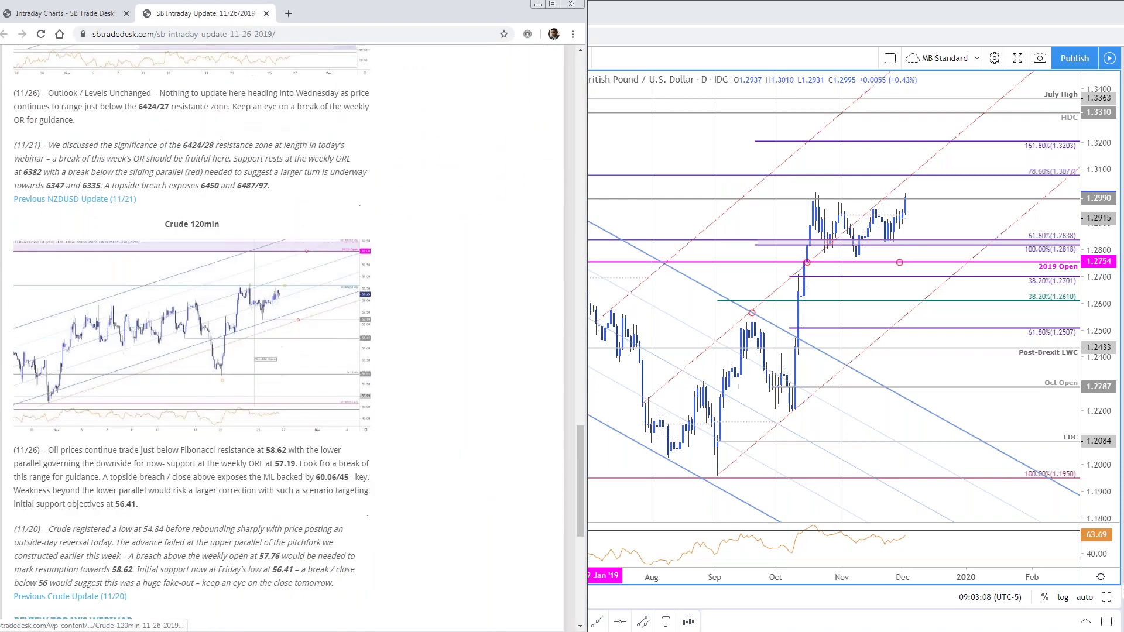
pyautogui.scroll(-5, 280, 410)
pyautogui.scroll(15, 279, 411)
pyautogui.scroll(1, 321, 433)
pyautogui.click(321, 434)
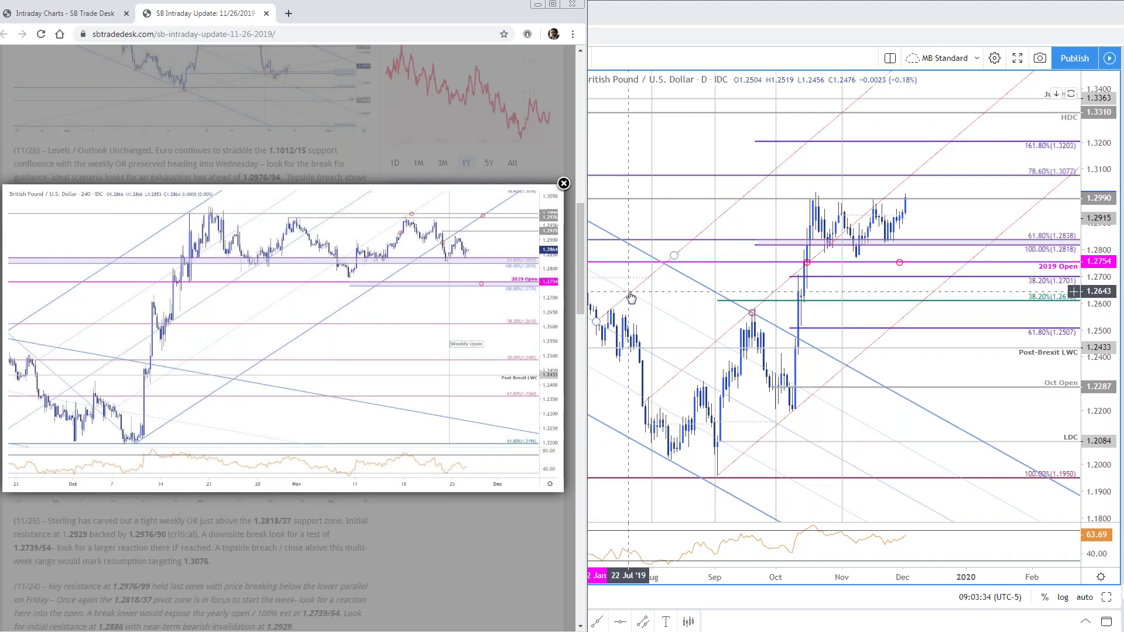
# Step: Bring TradingView forward, maximize the daily GBPUSD chart and rescale its RSI pane
pyautogui.click(969, 230)
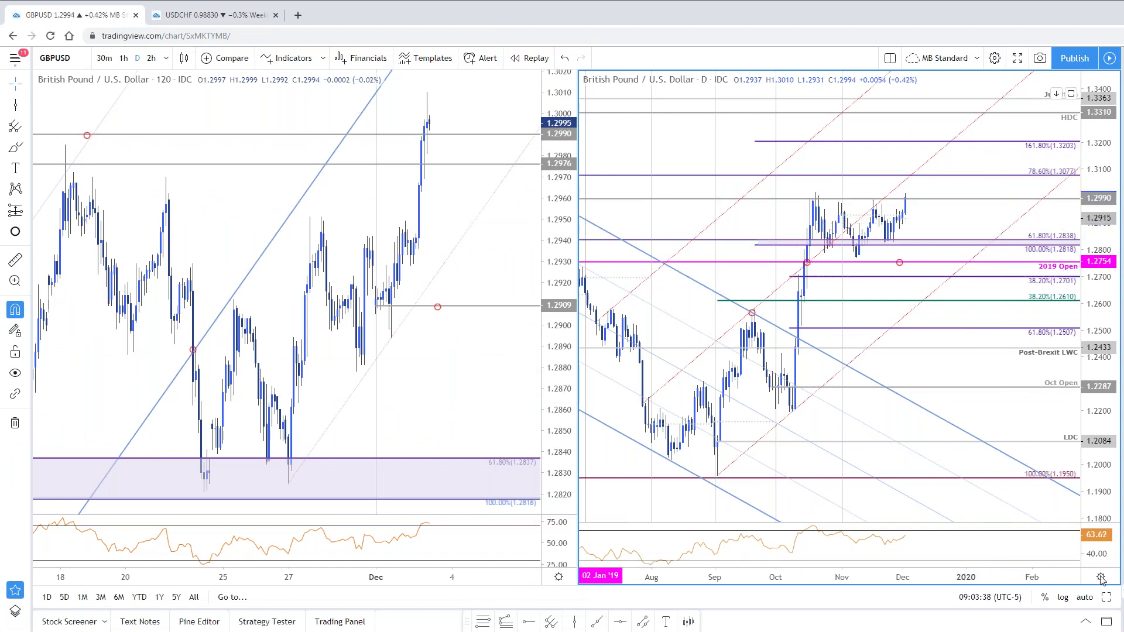
pyautogui.click(1107, 598)
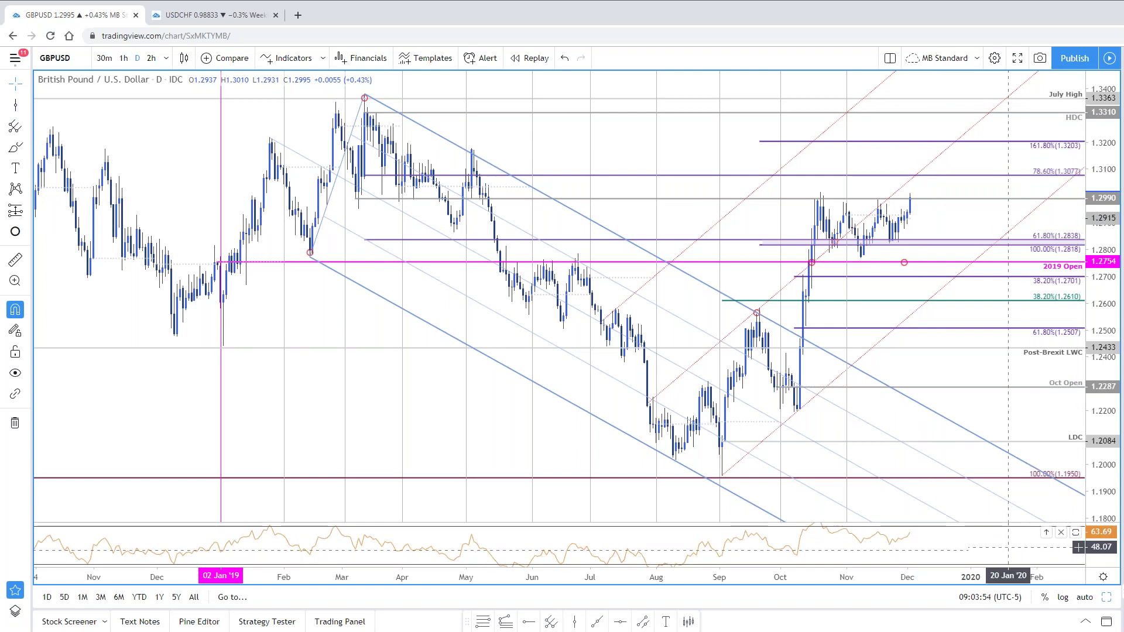
pyautogui.moveTo(1003, 557); pyautogui.dragTo(990, 556)
pyautogui.doubleClick(1114, 563)
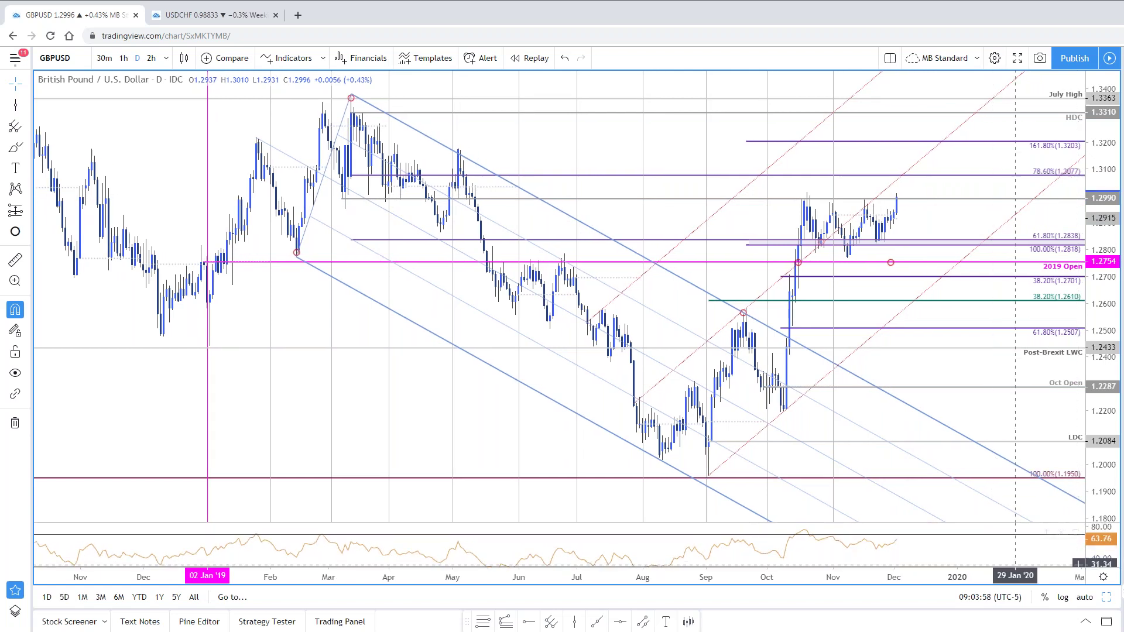
# Step: Draw an RSI trend line from 18 Oct to 17 Dec, then restore the layout with the 120-minute chart active
pyautogui.click(596, 622)
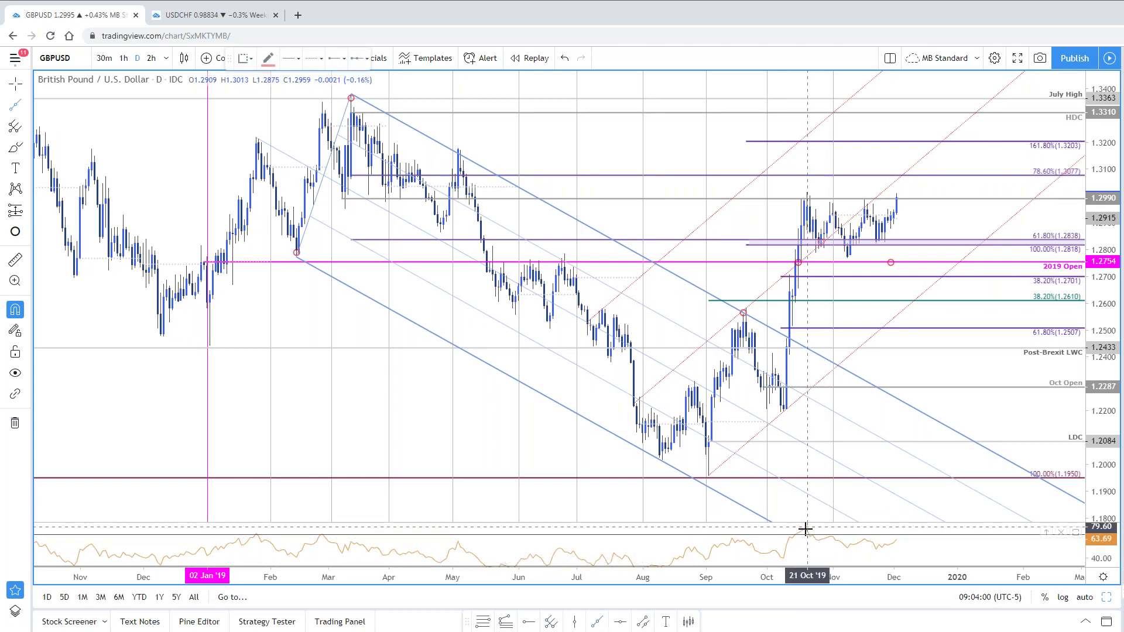
pyautogui.click(803, 531)
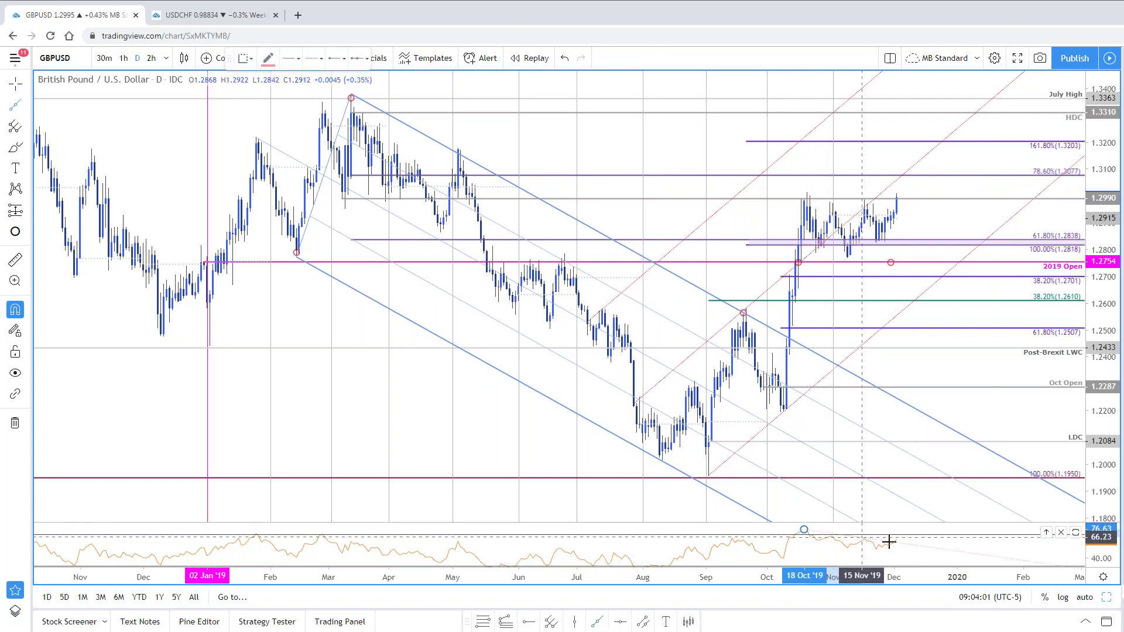
pyautogui.click(927, 549)
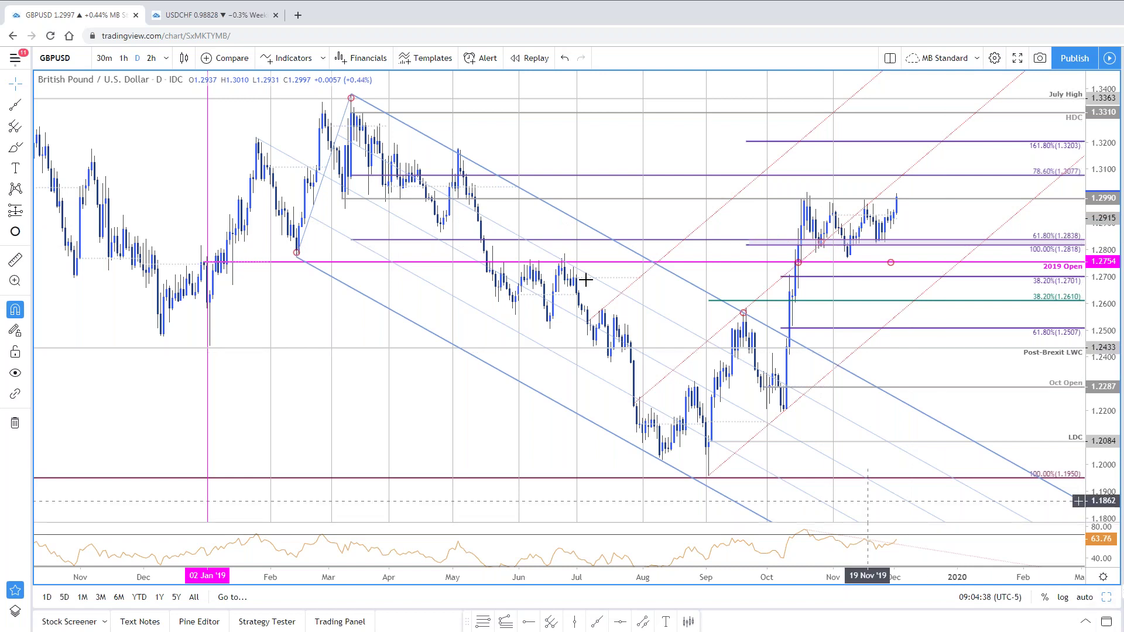
pyautogui.click(1107, 598)
pyautogui.click(534, 259)
# Step: Maximize the 120-minute GBPUSD chart, then zoom it and shift its time window
pyautogui.click(1107, 597)
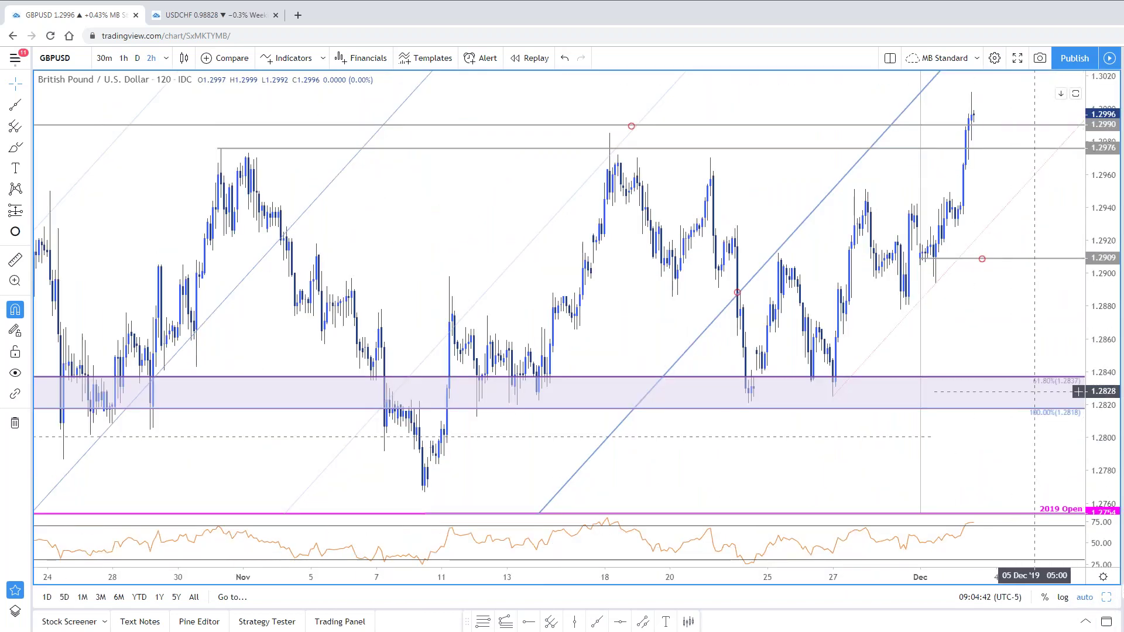
pyautogui.scroll(-4, 1069, 384)
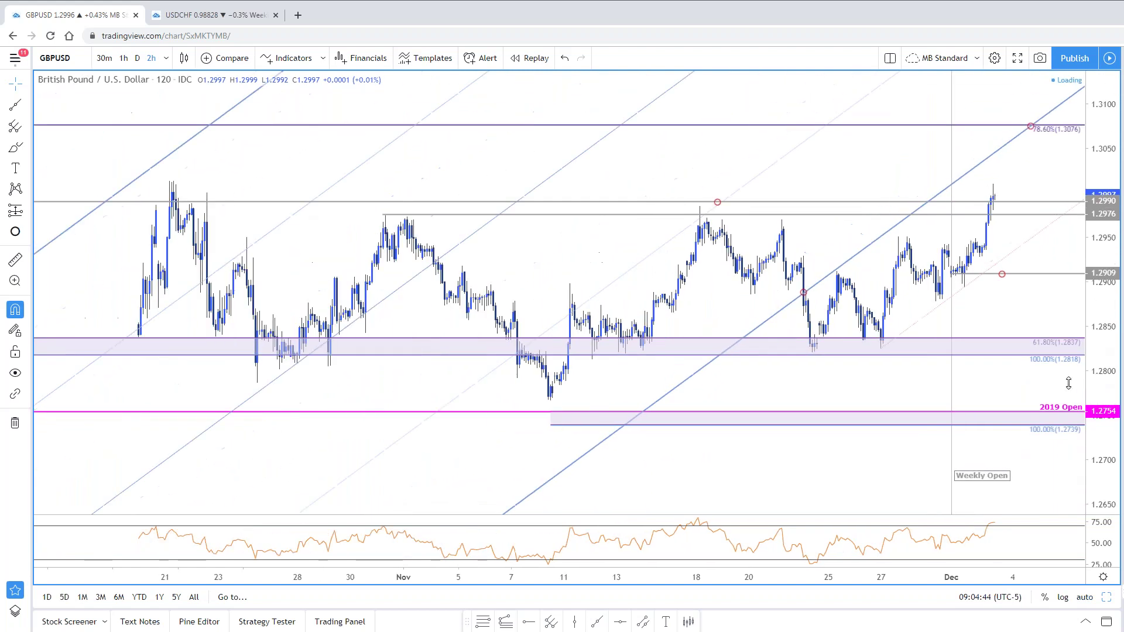
pyautogui.scroll(-5, 1054, 269)
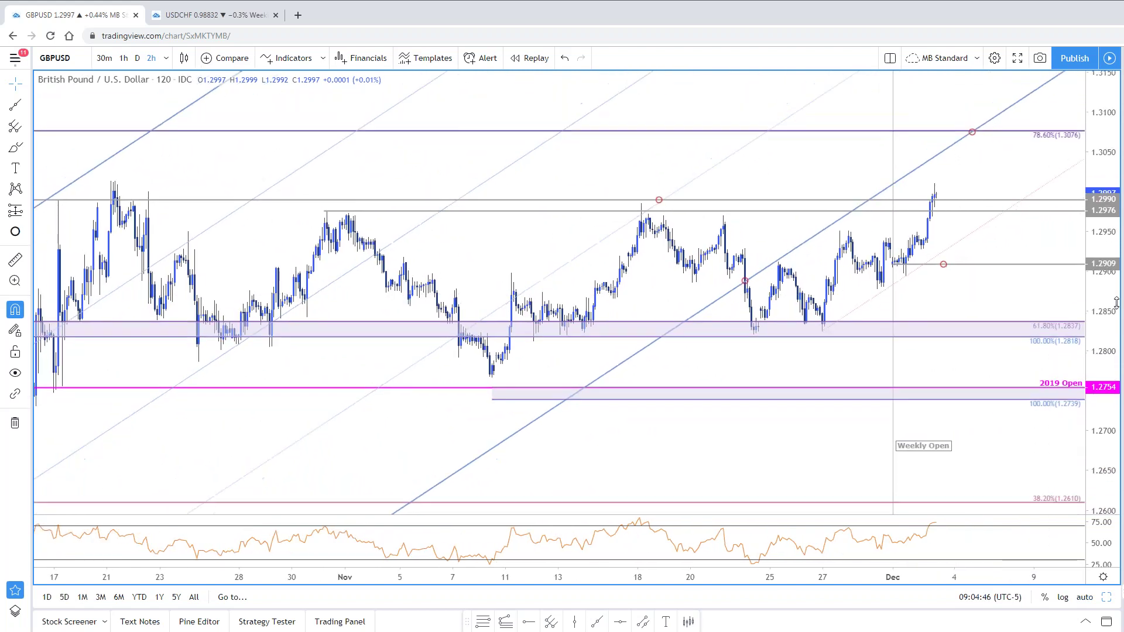
pyautogui.scroll(5, 1030, 257)
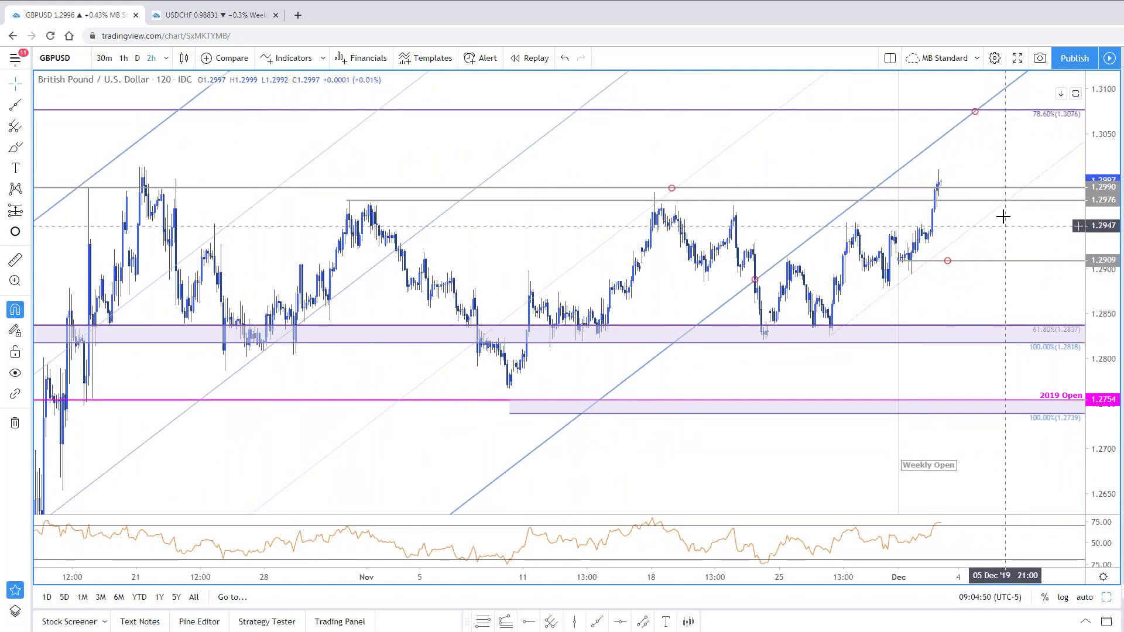
pyautogui.scroll(2, 964, 351)
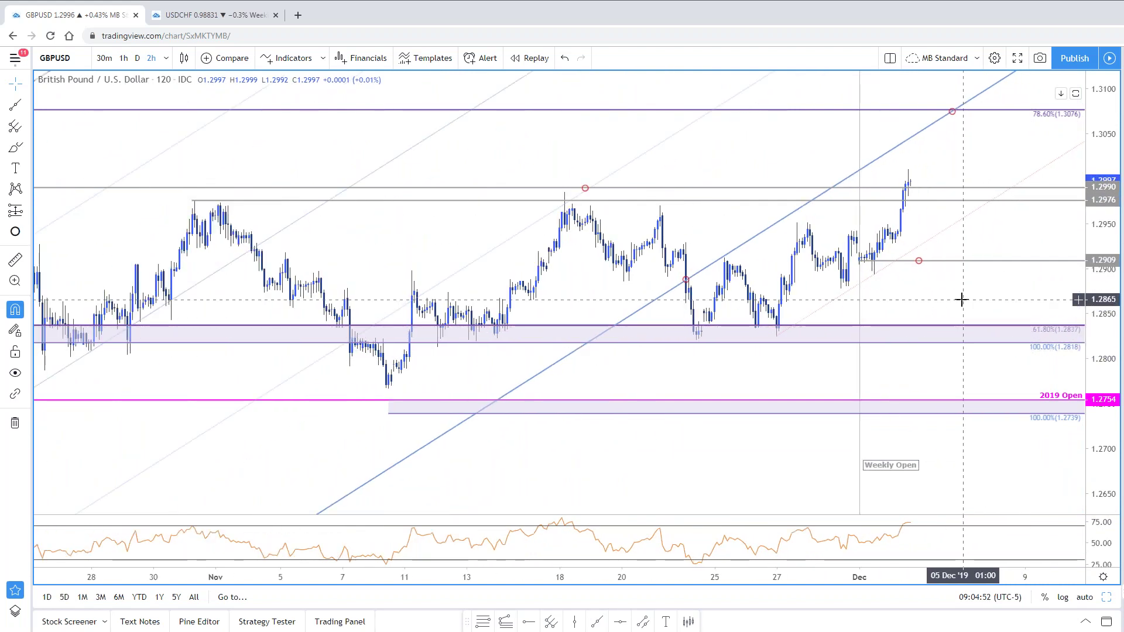
pyautogui.scroll(-1, 961, 299)
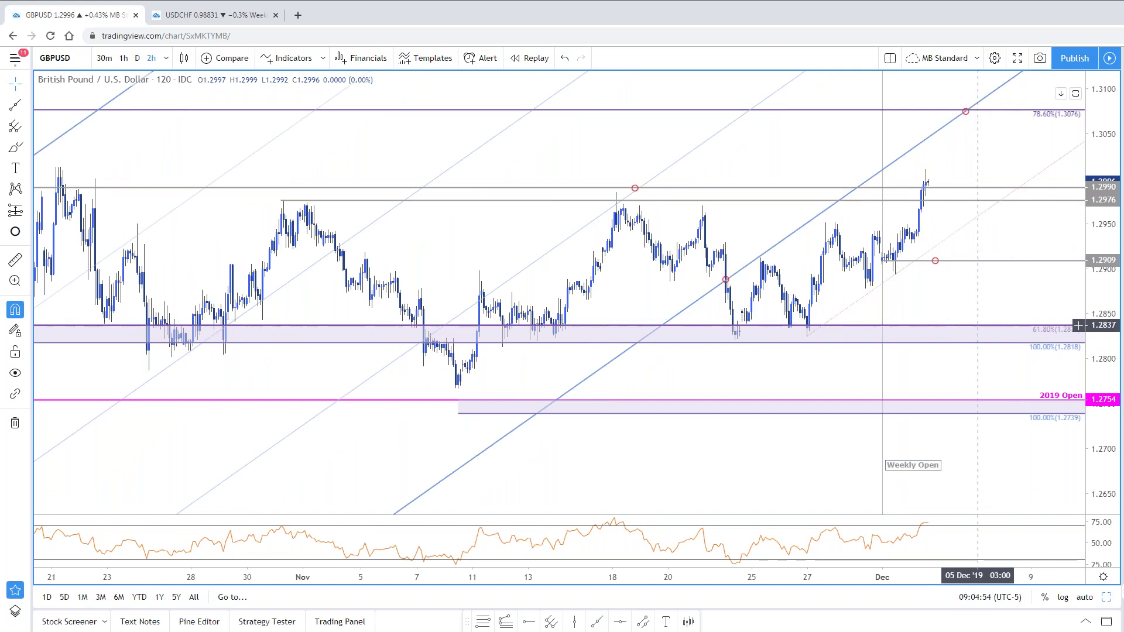
pyautogui.scroll(-1, 964, 218)
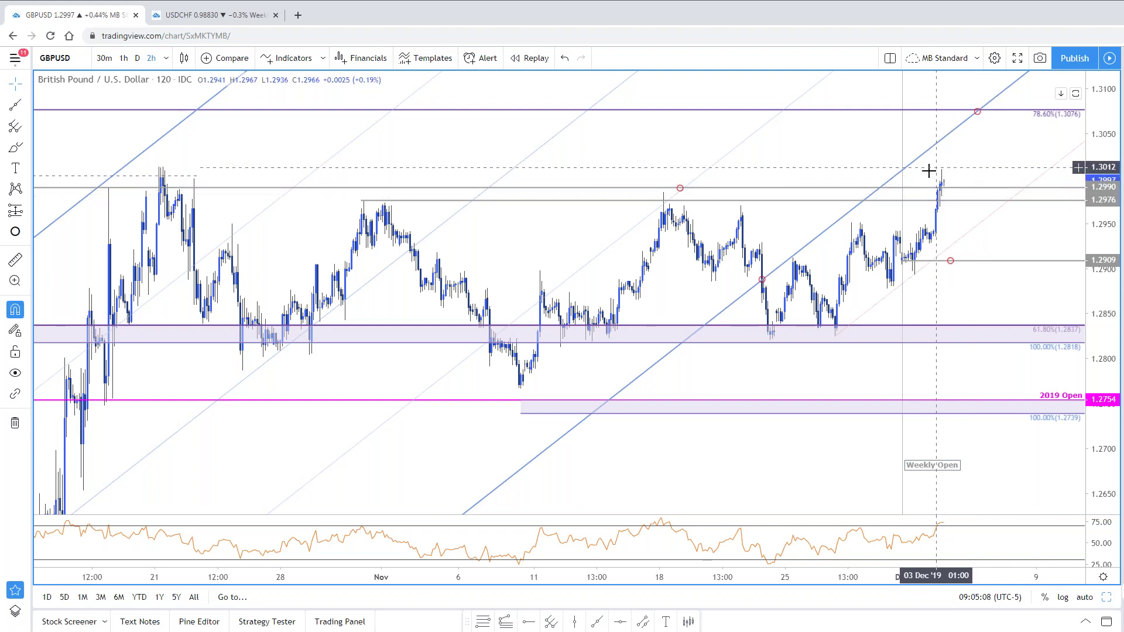
pyautogui.scroll(2, 934, 181)
pyautogui.moveTo(934, 181); pyautogui.dragTo(1005, 227)
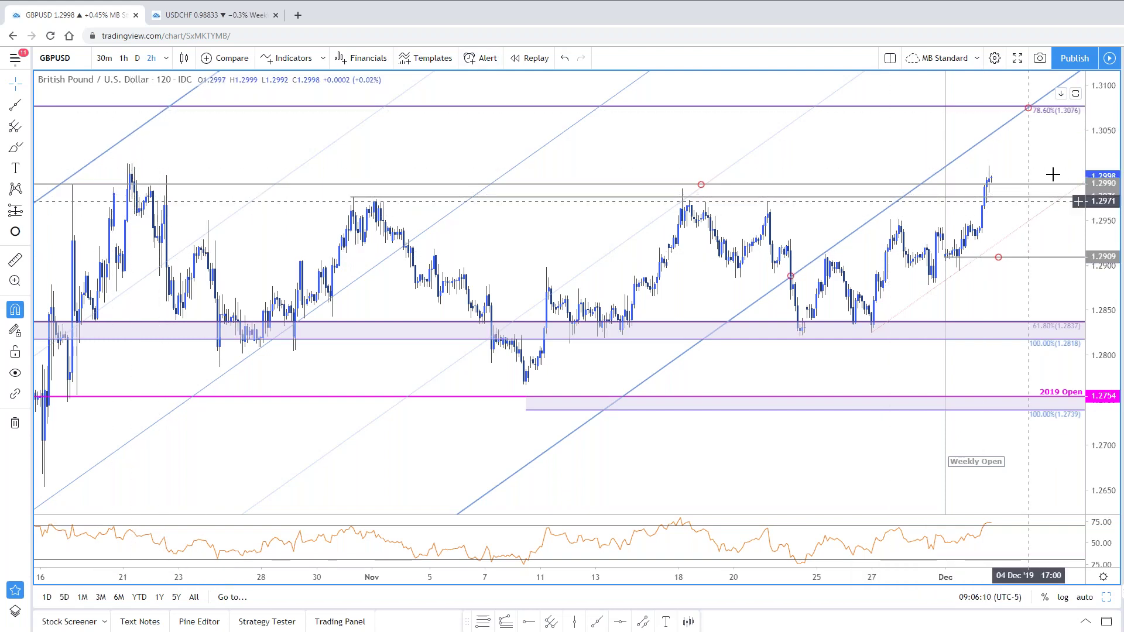
# Step: Switch GBPUSD to the 240 (4-hour) interval and pan to lower price levels
pyautogui.write('240')
pyautogui.press('Return')
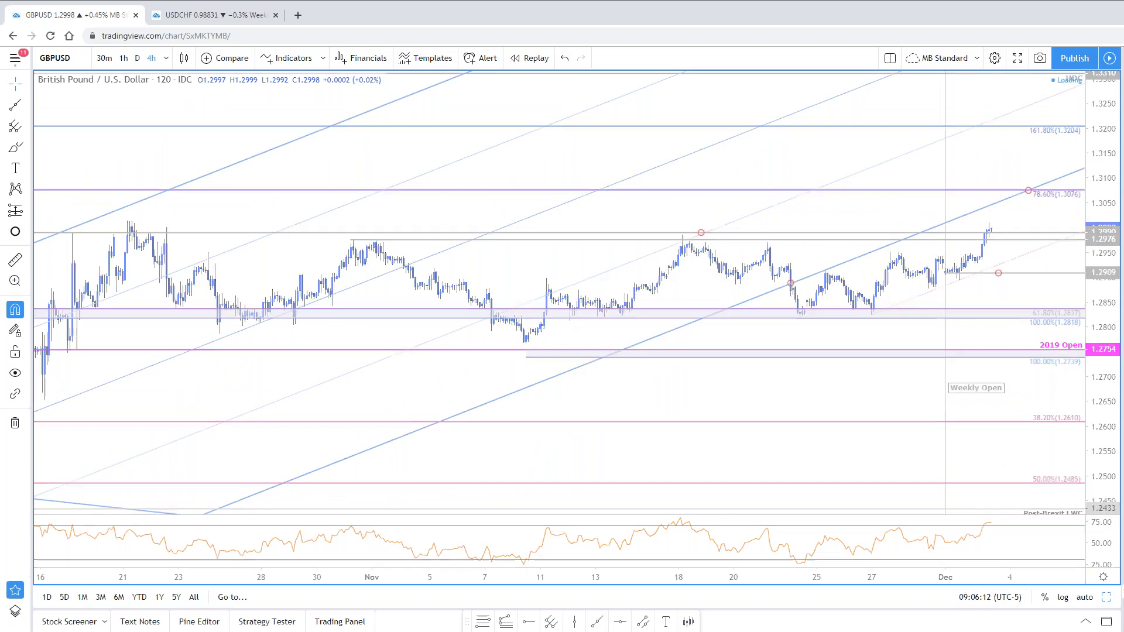
pyautogui.moveTo(823, 384); pyautogui.dragTo(709, 320)
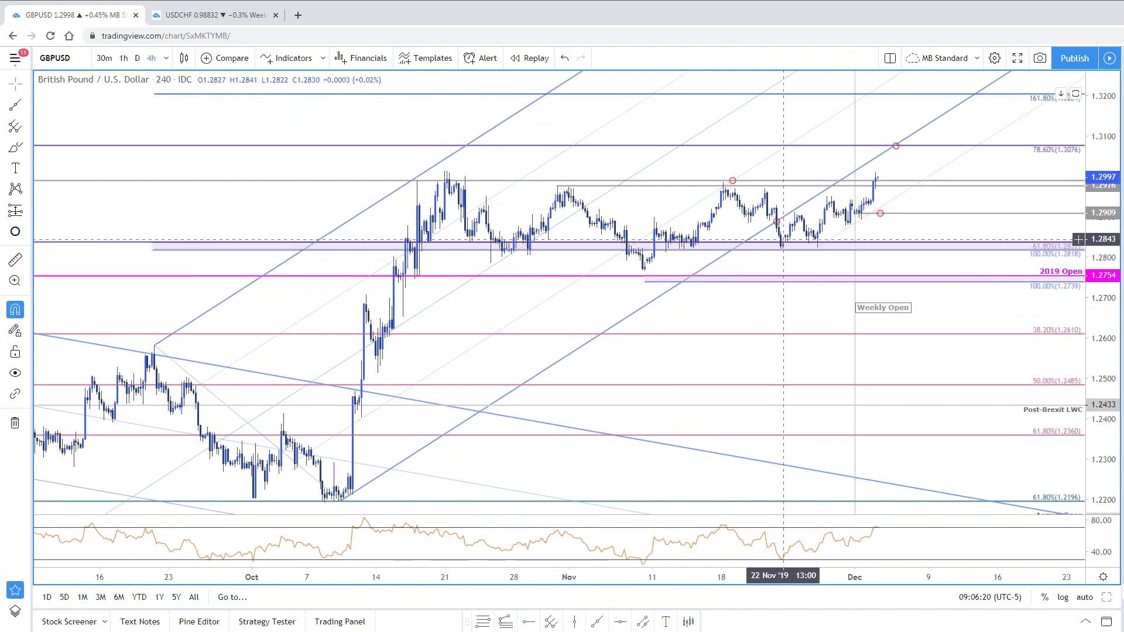
# Step: Move the trend line up and to the left, near the red circle at 1.3075
pyautogui.click(897, 147)
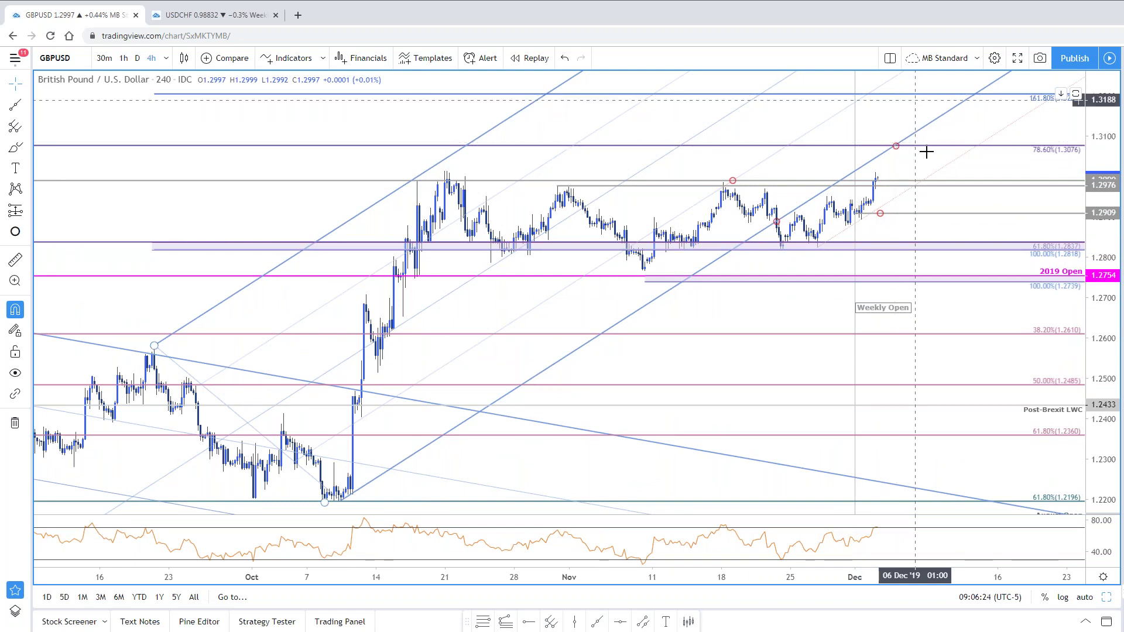
pyautogui.click(1028, 241)
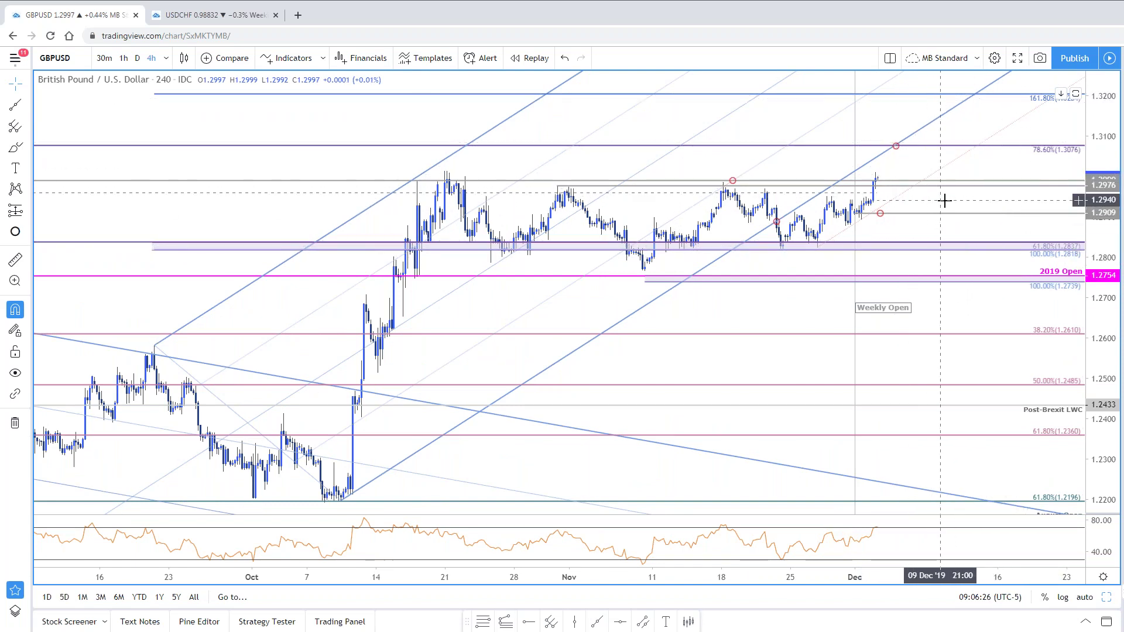
pyautogui.hscroll(-2, 944, 263)
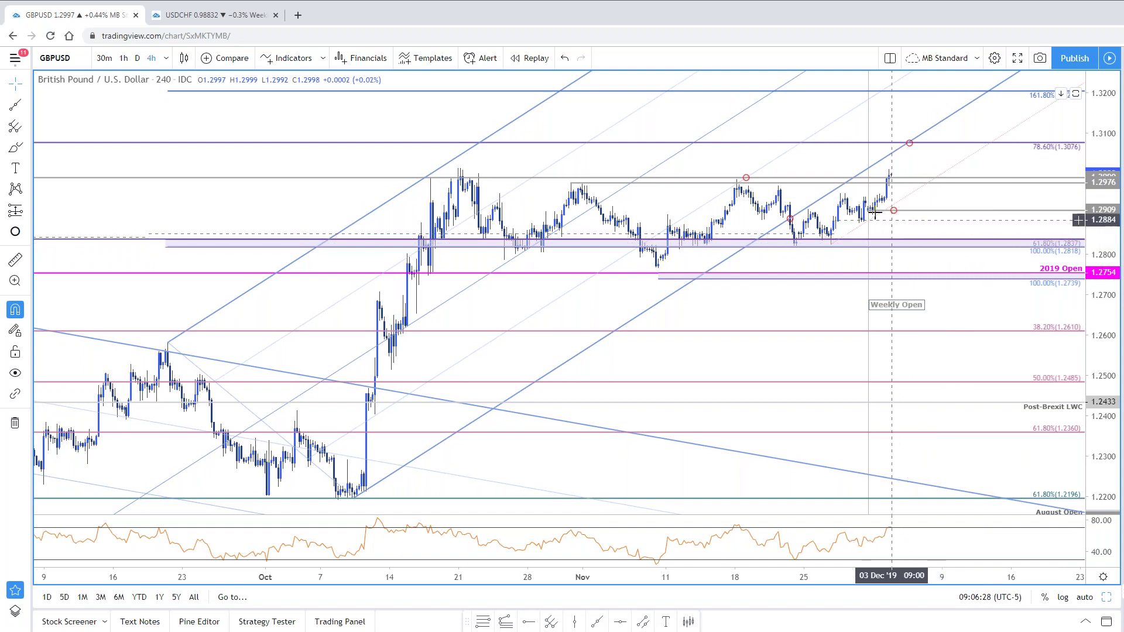
pyautogui.moveTo(848, 243); pyautogui.dragTo(824, 198)
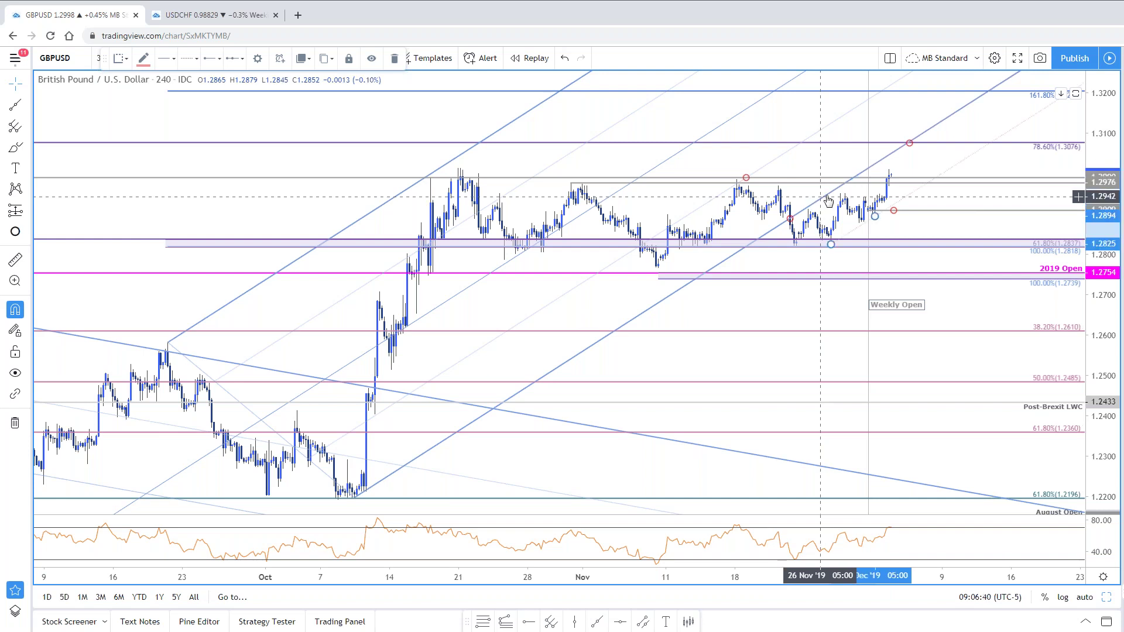
pyautogui.scroll(2, 930, 267)
pyautogui.scroll(-2, 930, 267)
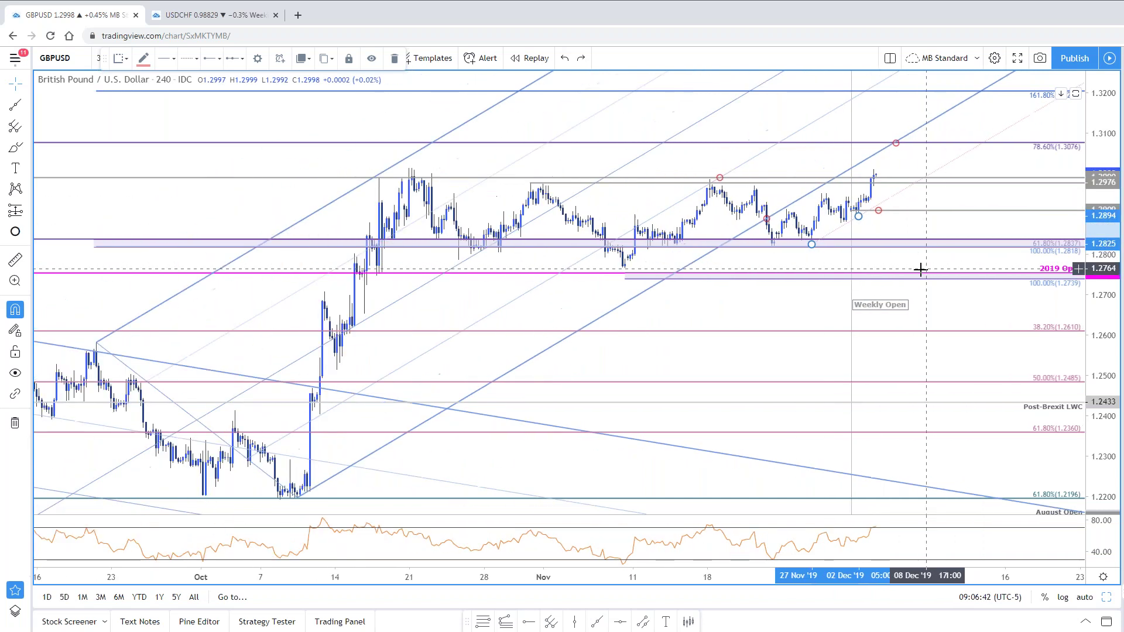
pyautogui.moveTo(887, 206); pyautogui.dragTo(890, 222)
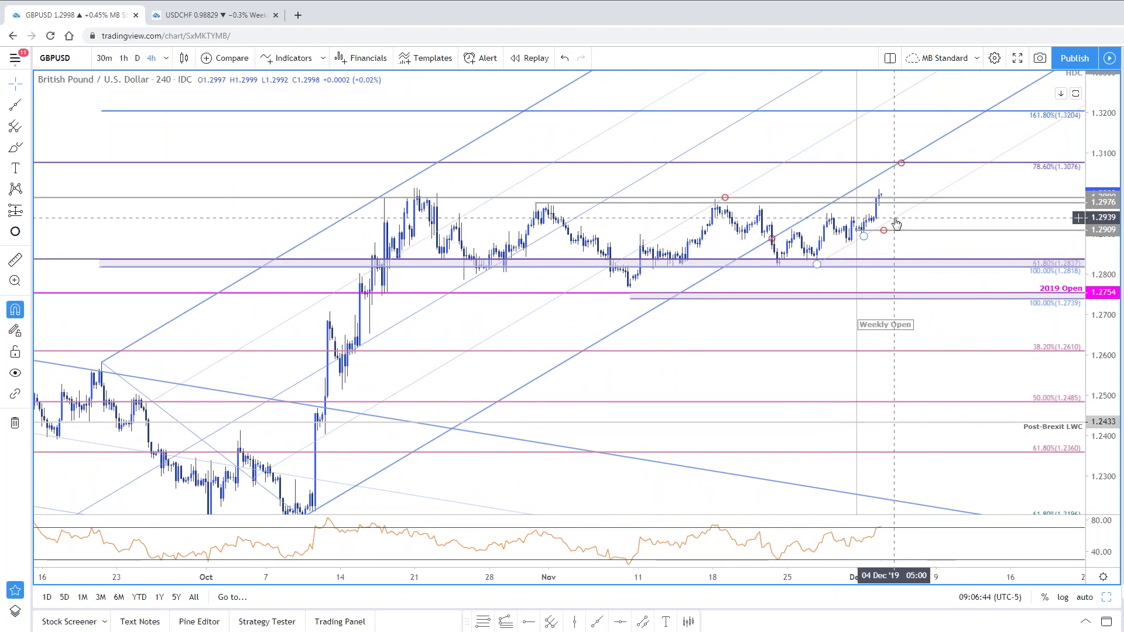
# Step: Make the short trend line near the recent lows red and pan toward the August Open
pyautogui.click(821, 262)
pyautogui.click(143, 58)
pyautogui.click(151, 92)
pyautogui.click(281, 125)
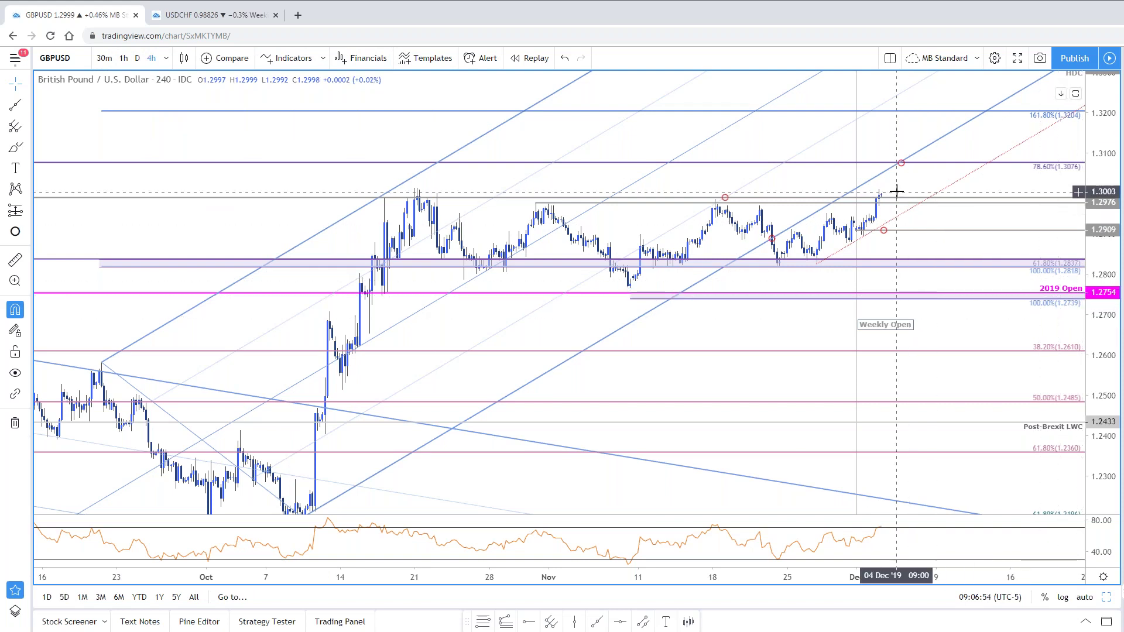
pyautogui.moveTo(908, 184); pyautogui.dragTo(924, 156)
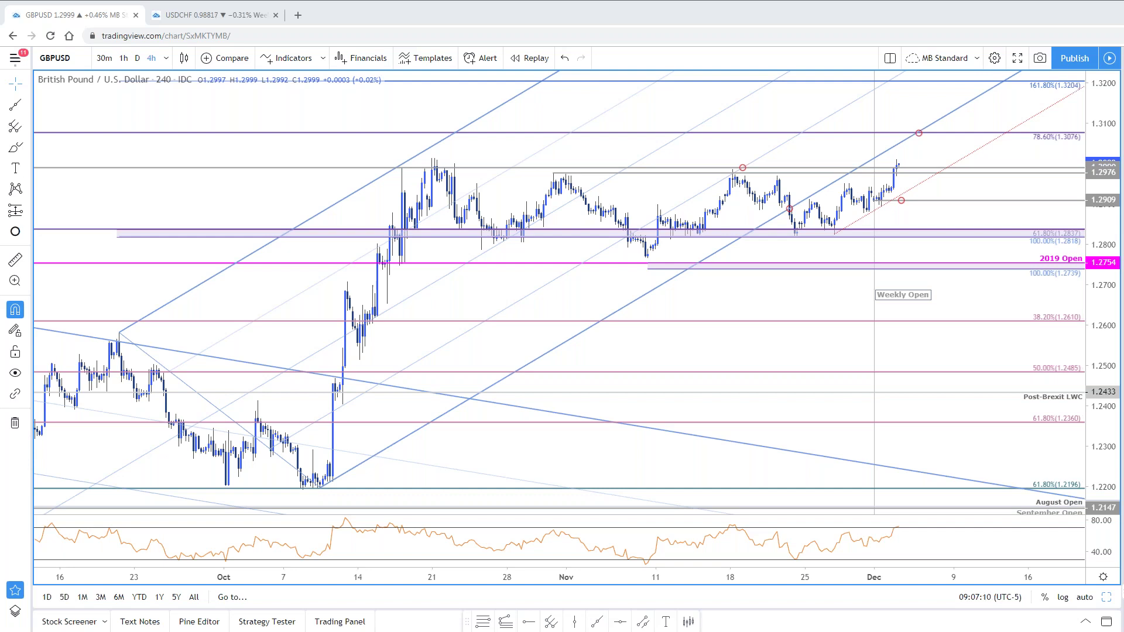
# Step: Switch the chart to USOIL on the 120-minute interval and reframe it around recent prices
pyautogui.press('space')
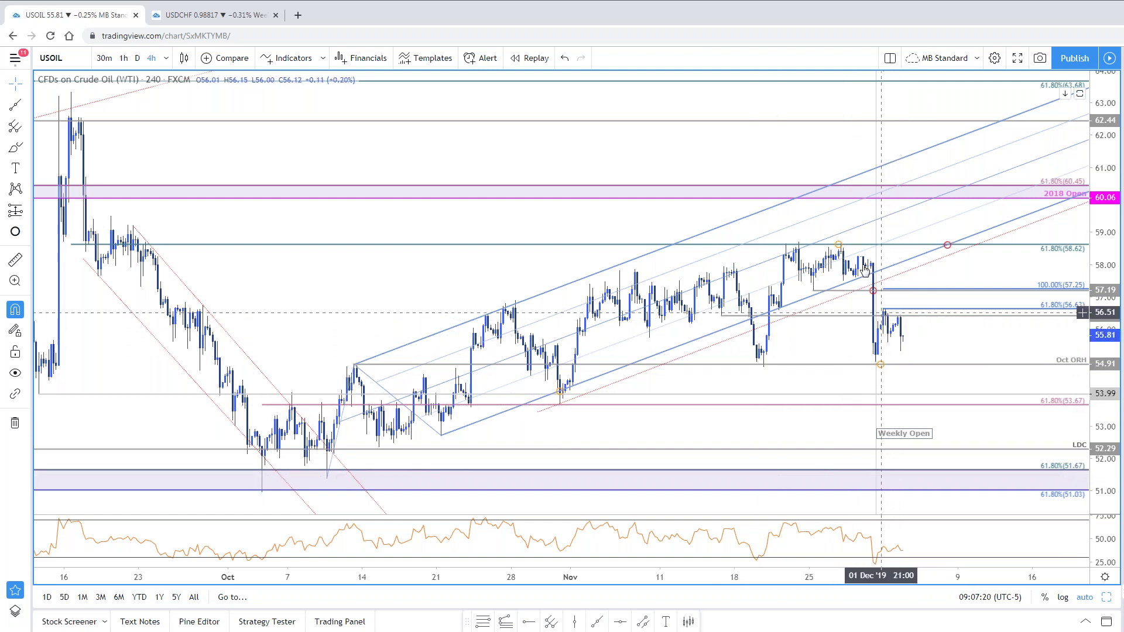
pyautogui.scroll(2, 761, 282)
pyautogui.write('120')
pyautogui.press('Return')
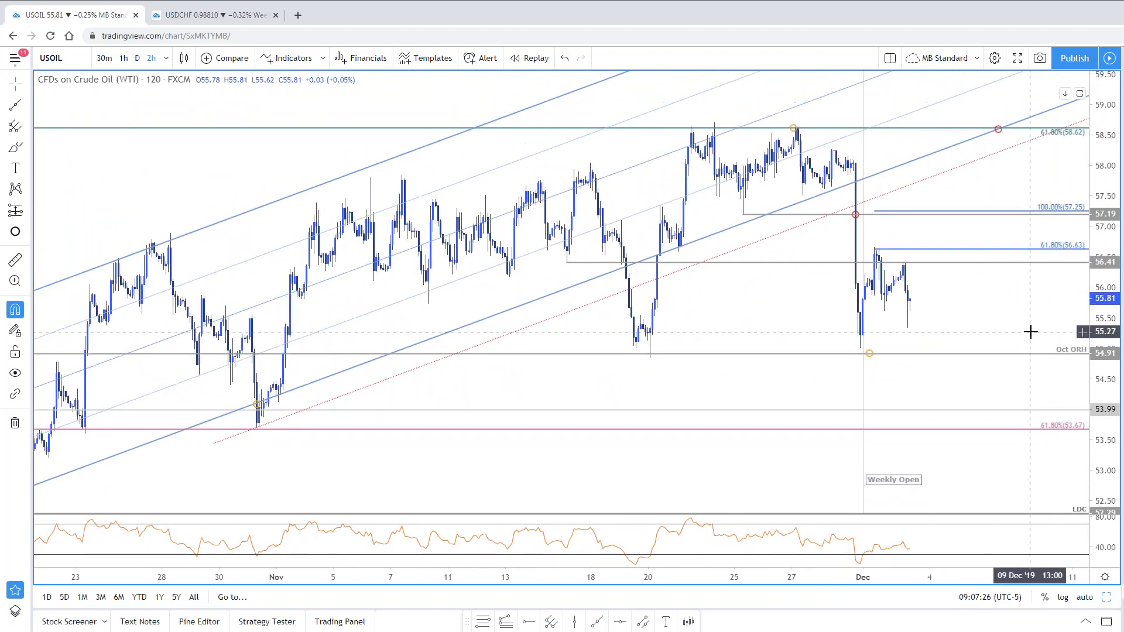
pyautogui.moveTo(1029, 331); pyautogui.dragTo(1038, 320)
# Step: Return to SB Trade Desk and close the enlarged chart image
pyautogui.hotkey('alt', 'Tab')
pyautogui.press('Escape')
pyautogui.press('Home')
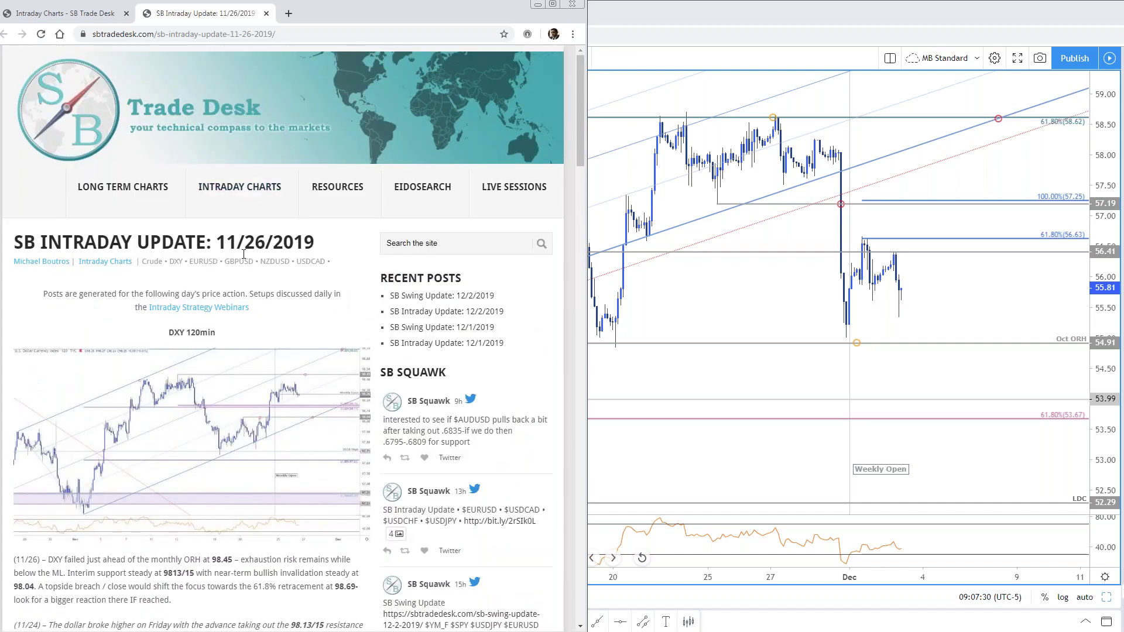
# Step: Open 'SB Intraday Update: 12/1/2019' from INTRADAY CHARTS and enlarge its Crude 240min chart
pyautogui.click(260, 202)
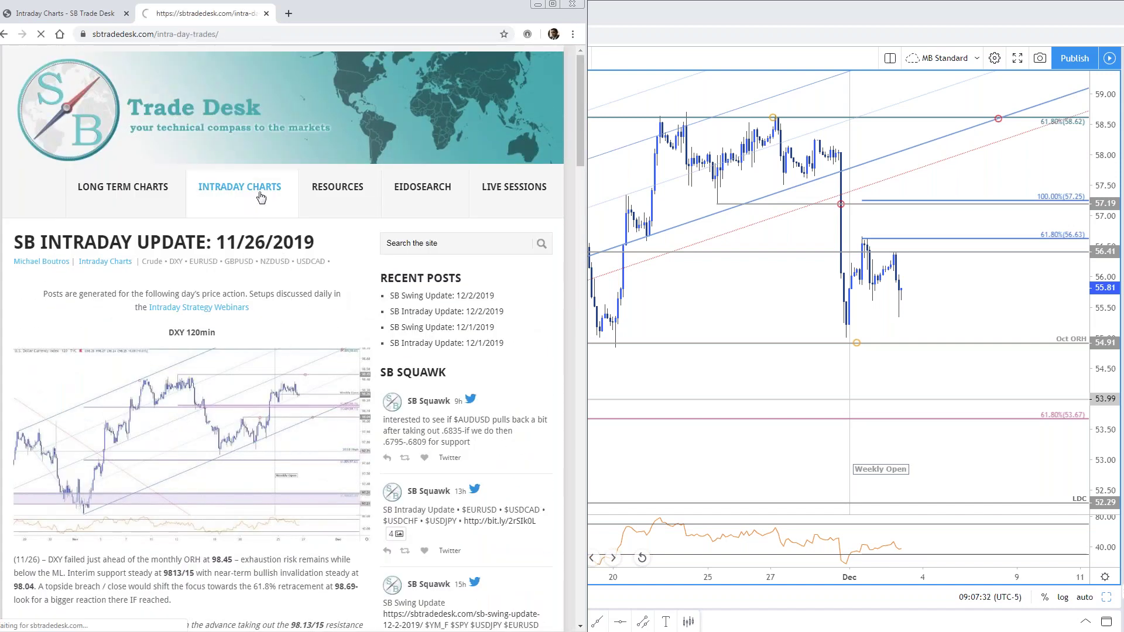
pyautogui.click(214, 541)
pyautogui.scroll(-20, 260, 380)
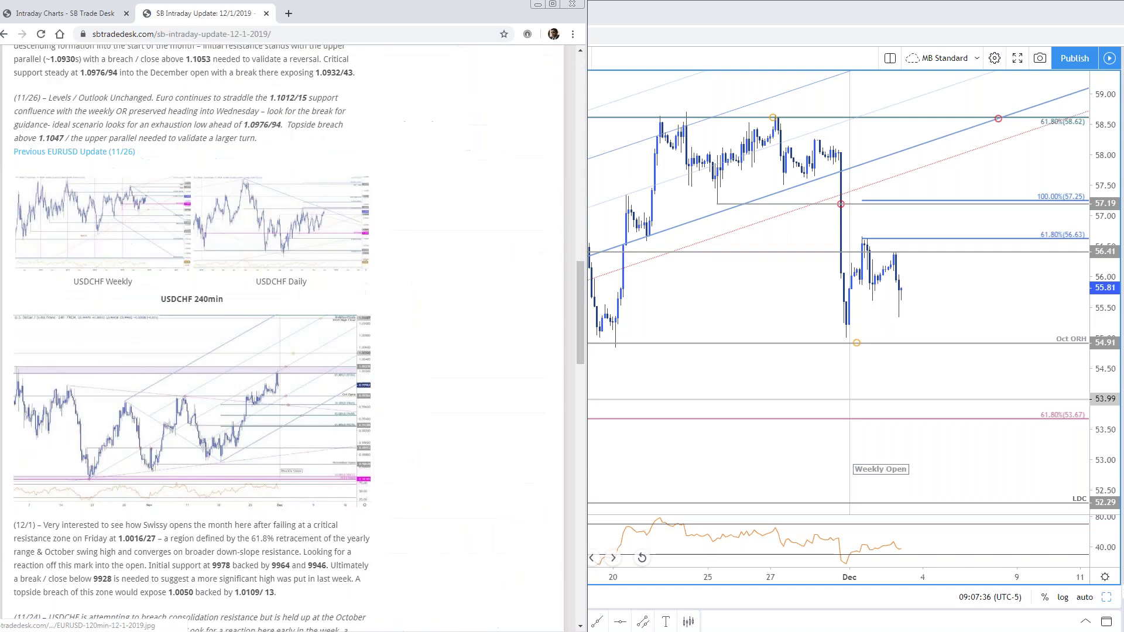
pyautogui.scroll(-9, 281, 460)
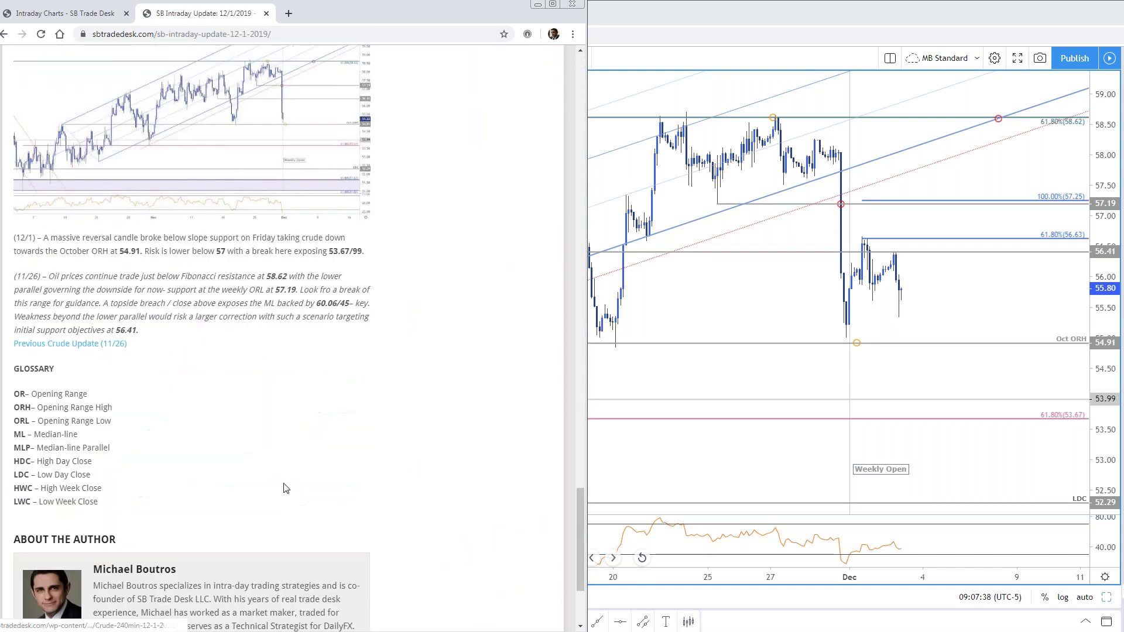
pyautogui.scroll(8, 281, 445)
pyautogui.click(288, 417)
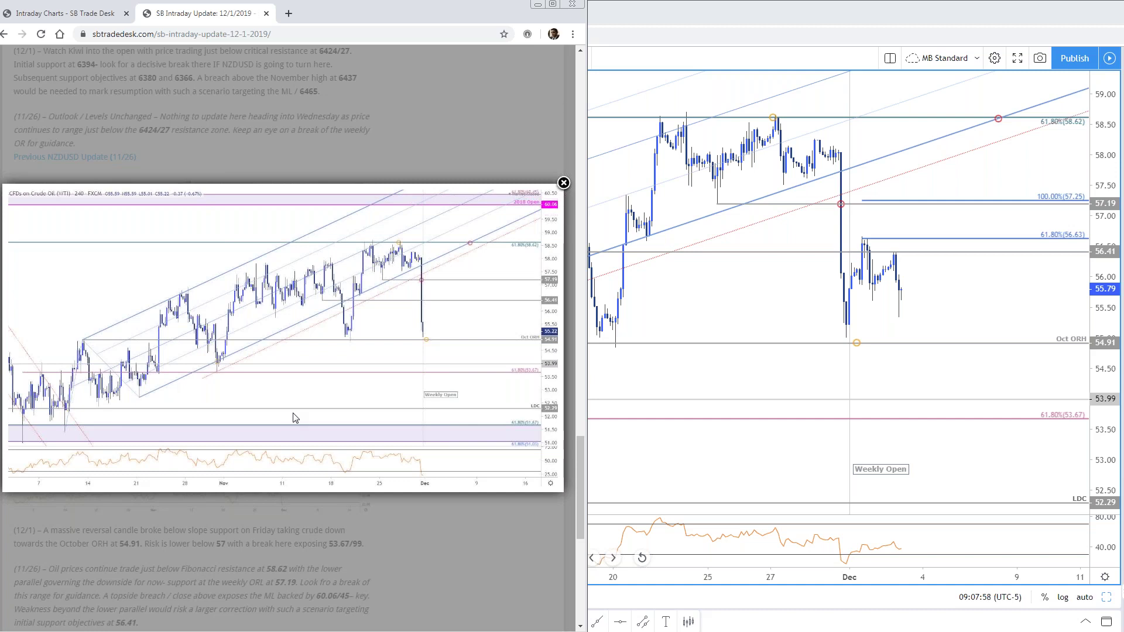
# Step: Delete the Fibonacci drawing from the USOIL chart and compare with the article's crude chart
pyautogui.click(896, 246)
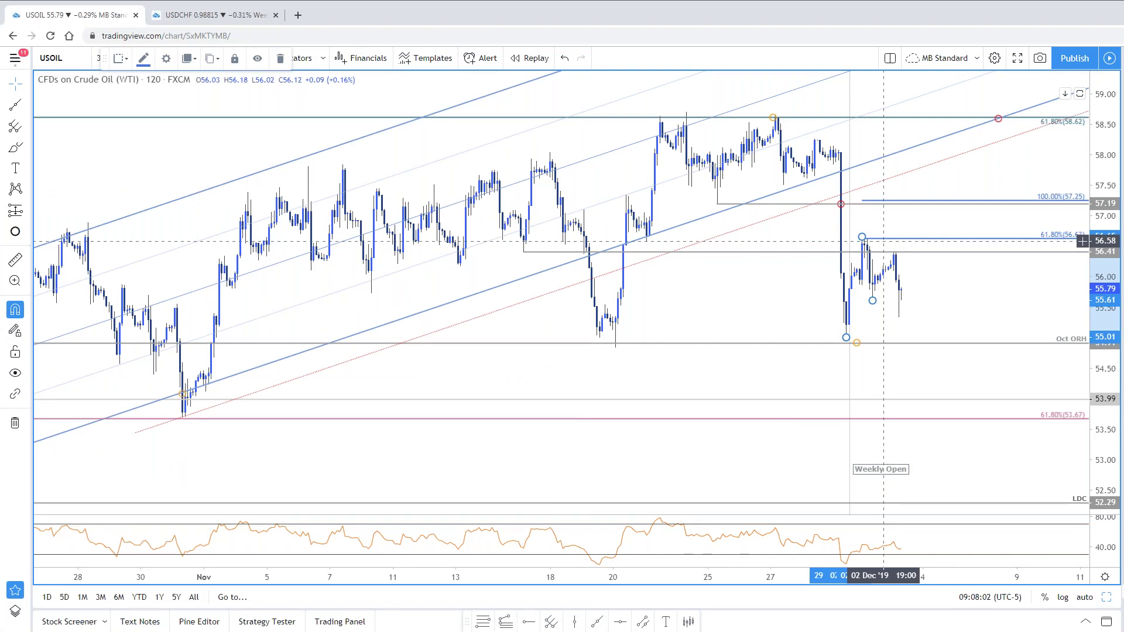
pyautogui.press('Delete')
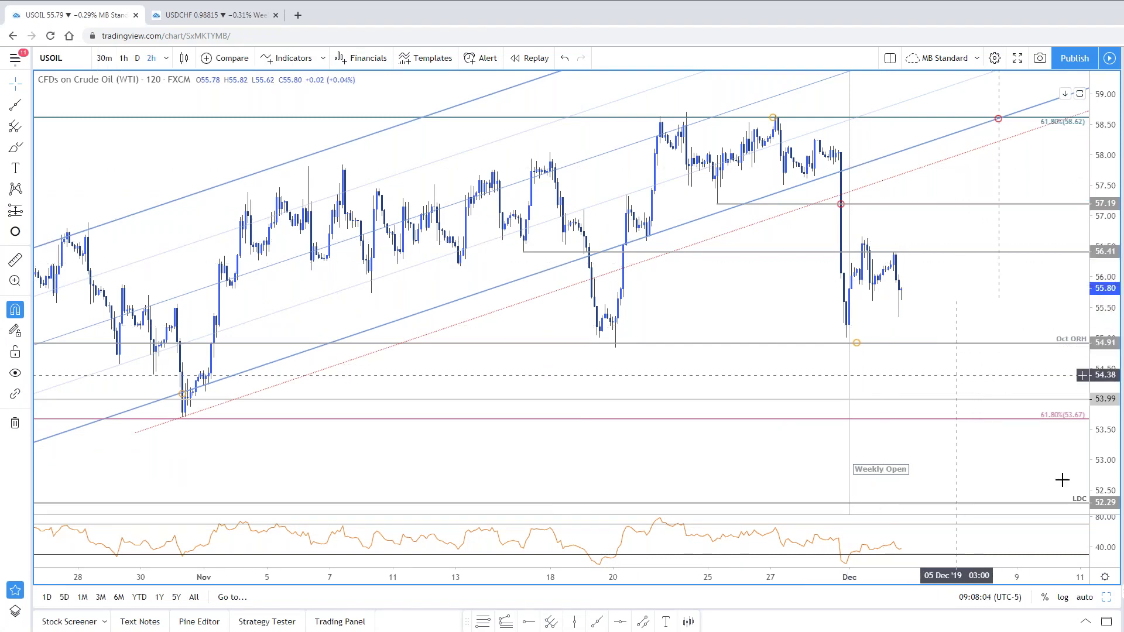
pyautogui.hotkey('alt', 'Tab')
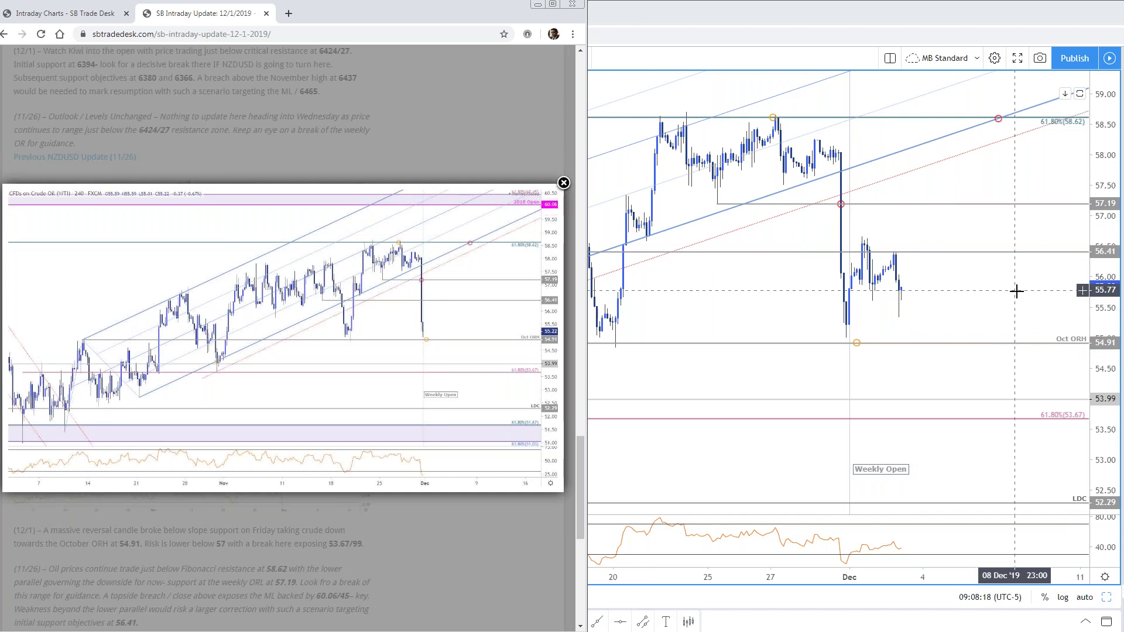
# Step: Reframe the USOIL chart to show higher levels and add a horizontal level at 55.22
pyautogui.click(779, 318)
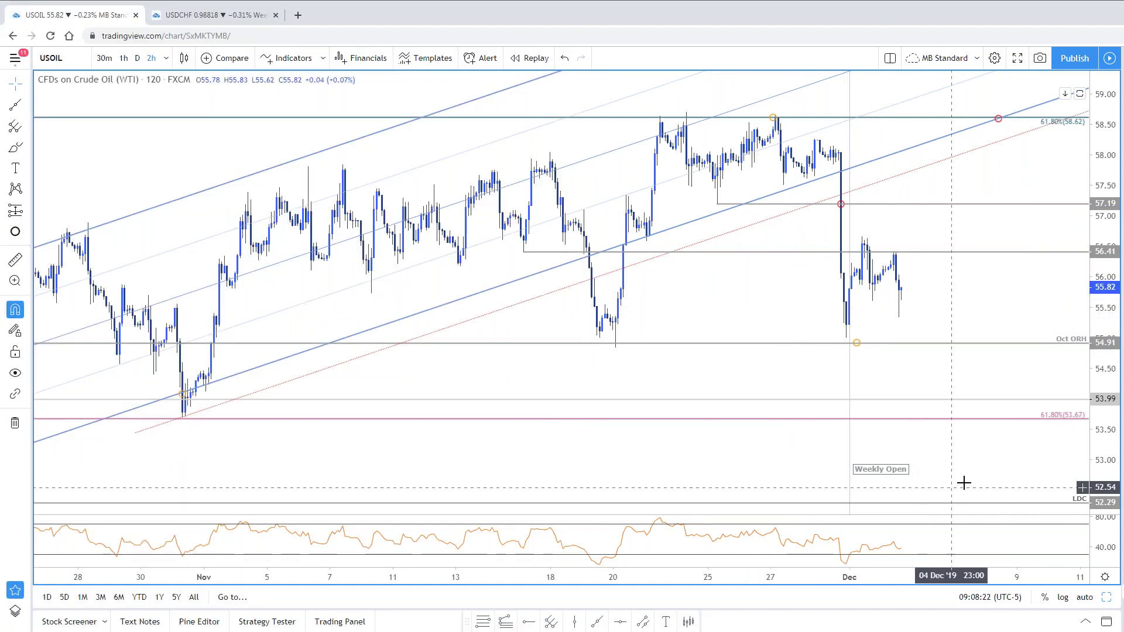
pyautogui.scroll(-1, 987, 510)
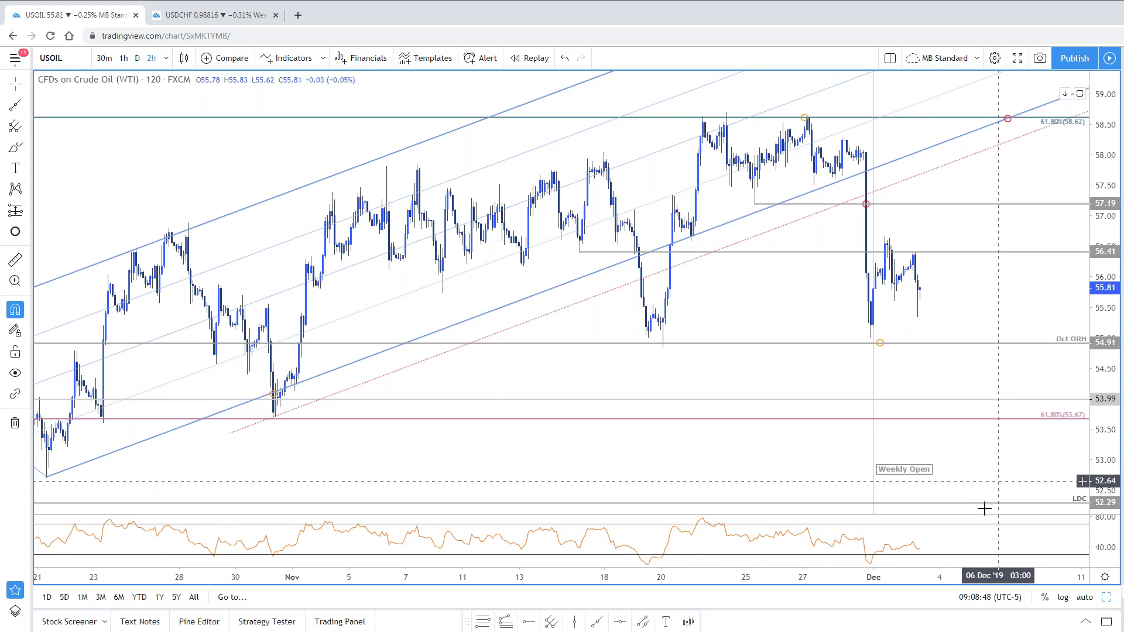
pyautogui.scroll(3, 648, 407)
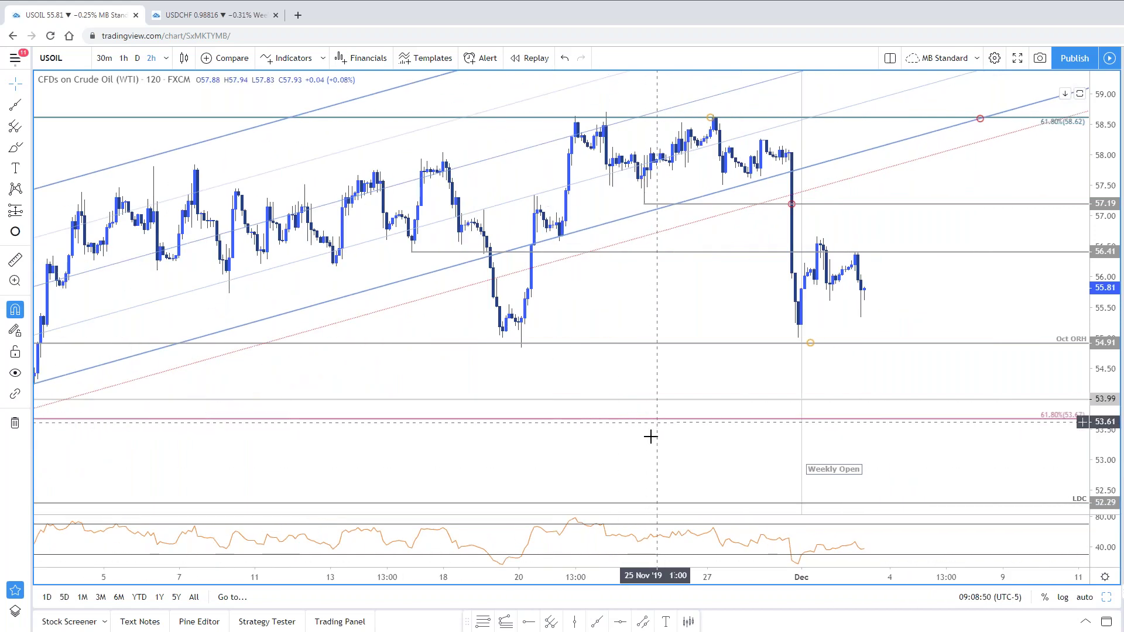
pyautogui.moveTo(680, 307); pyautogui.dragTo(702, 367)
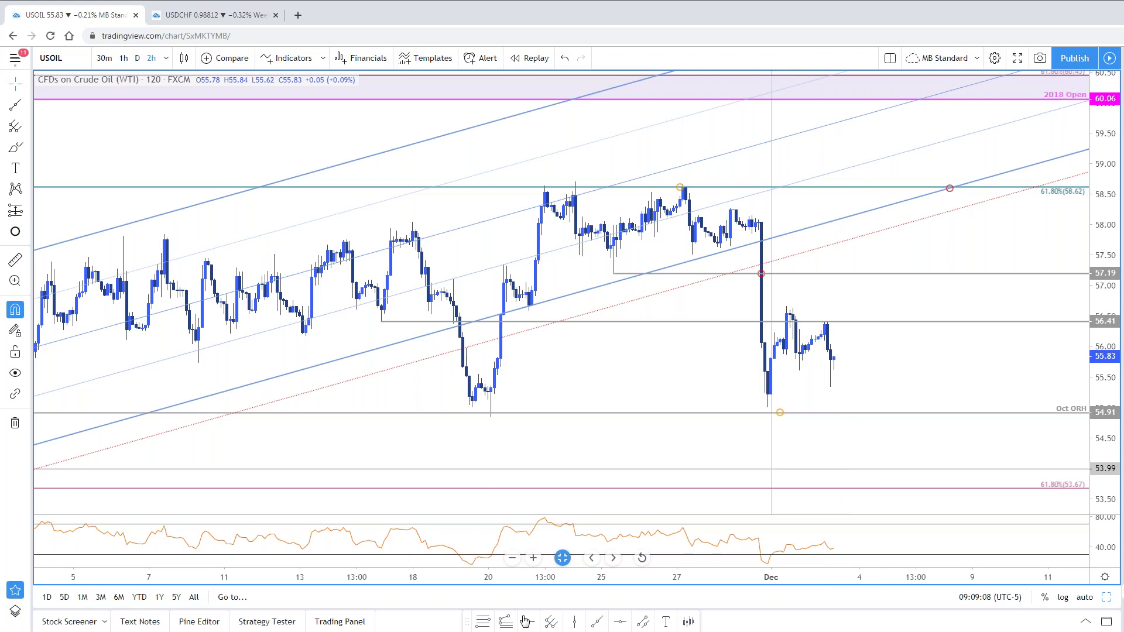
pyautogui.click(771, 392)
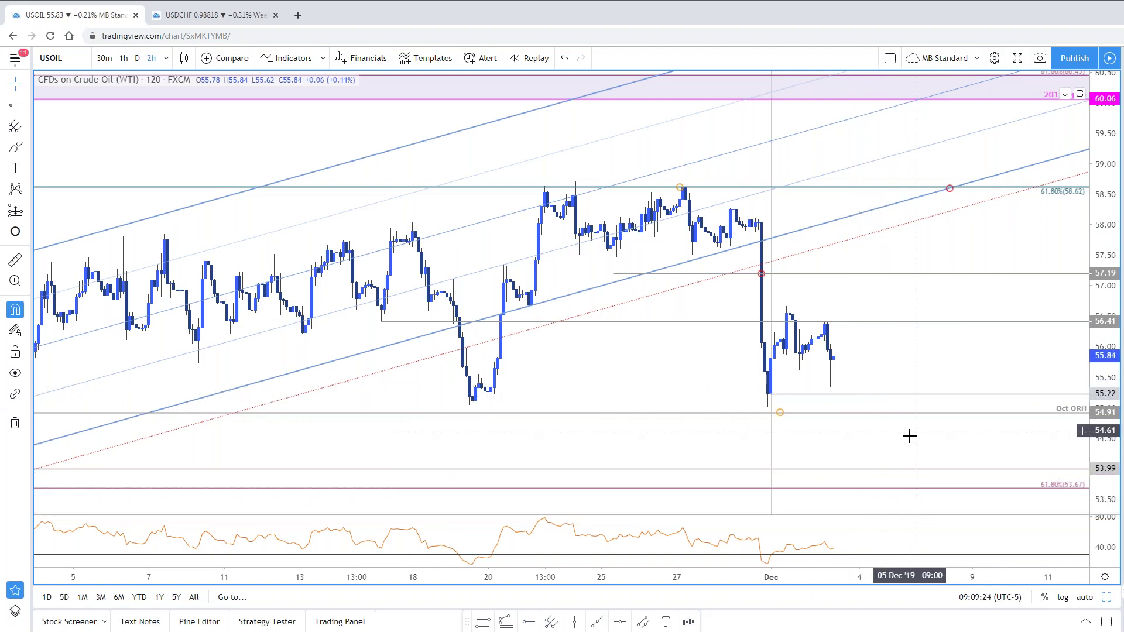
pyautogui.moveTo(917, 439); pyautogui.dragTo(944, 433)
pyautogui.scroll(-2, 943, 436)
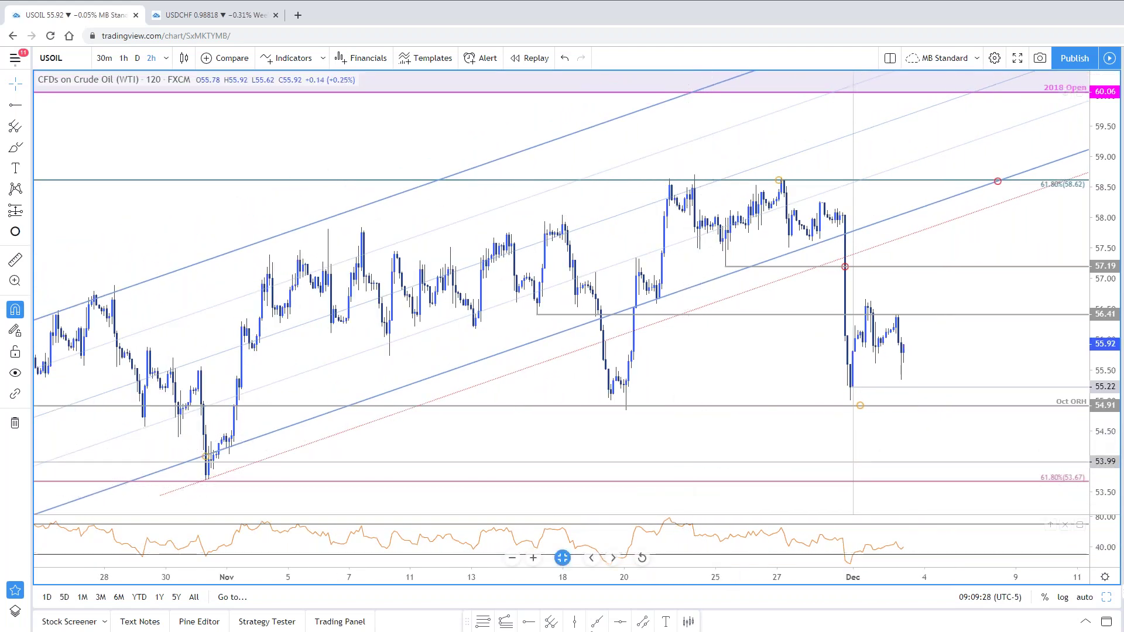
# Step: Draw an Original-style pitchfork through the 18 Nov high, 20 Nov low and 27 Nov high
pyautogui.click(564, 211)
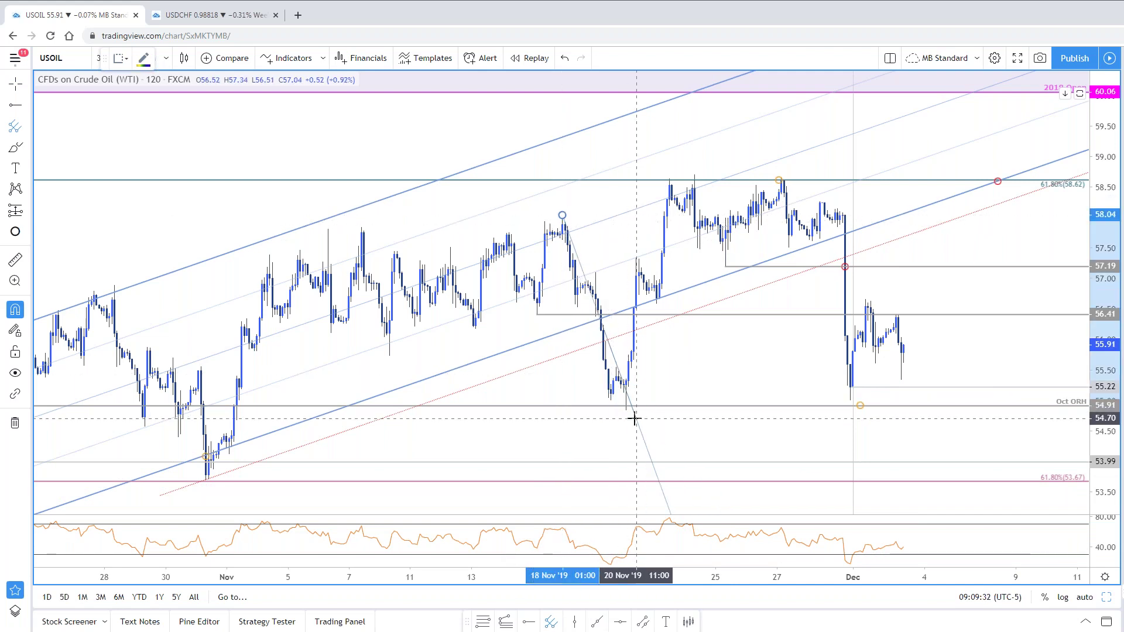
pyautogui.click(626, 410)
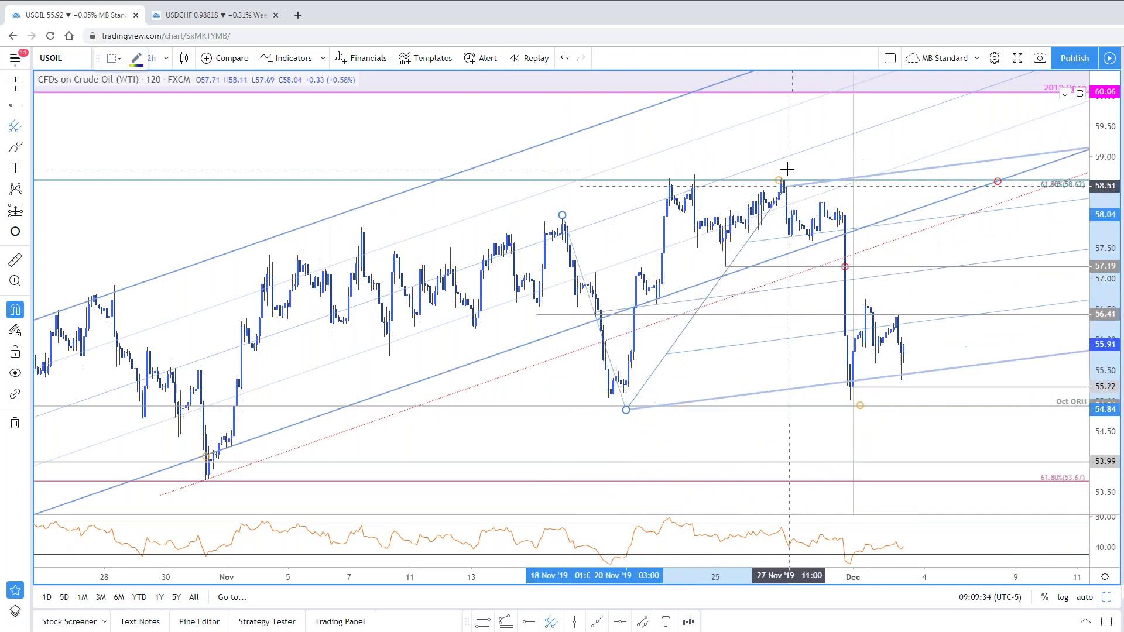
pyautogui.click(784, 180)
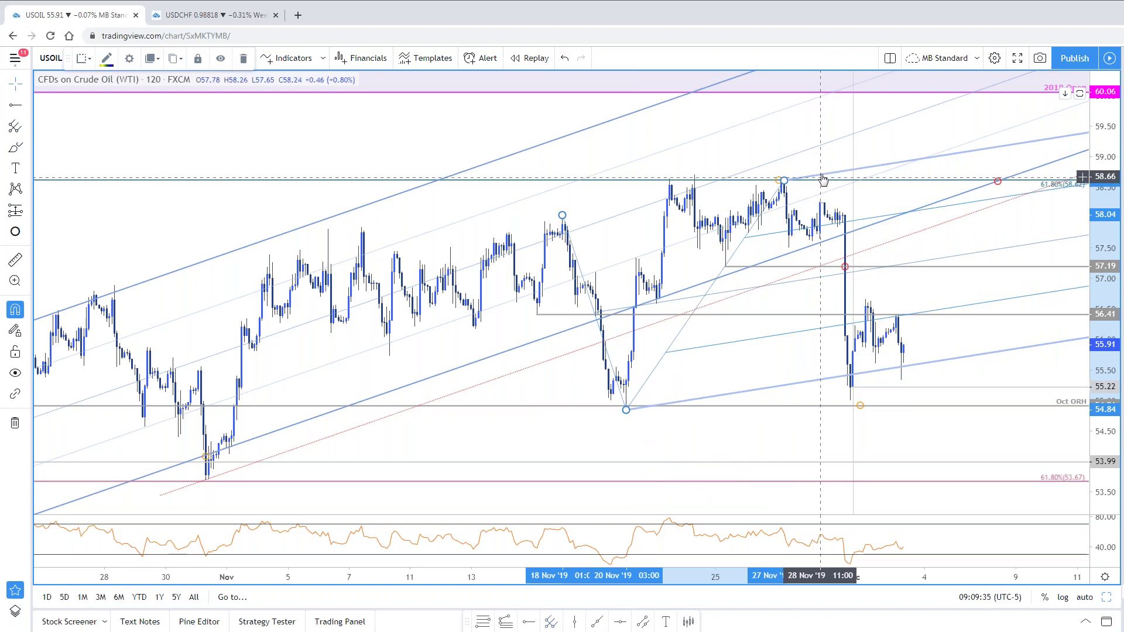
pyautogui.rightClick(821, 175)
pyautogui.click(860, 404)
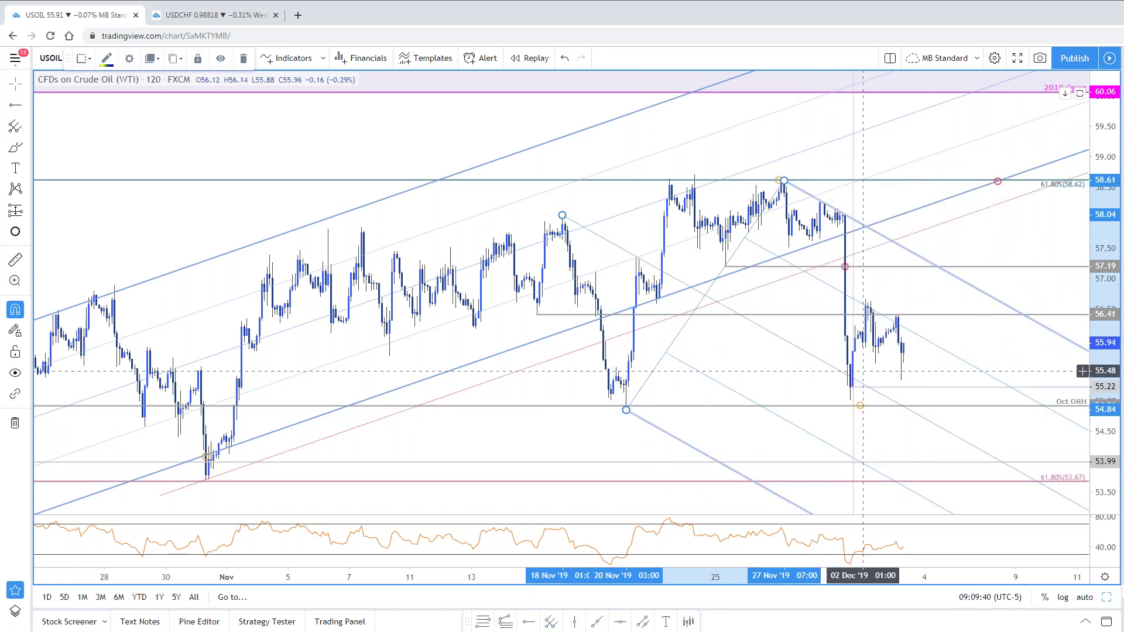
pyautogui.moveTo(784, 180); pyautogui.dragTo(783, 159)
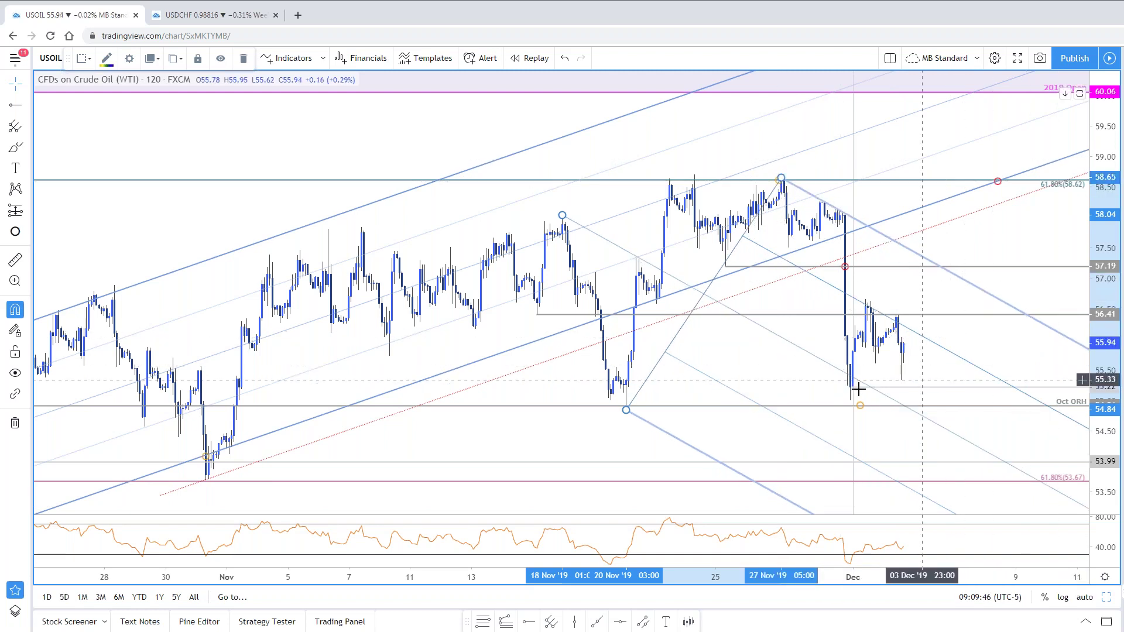
pyautogui.scroll(1, 752, 418)
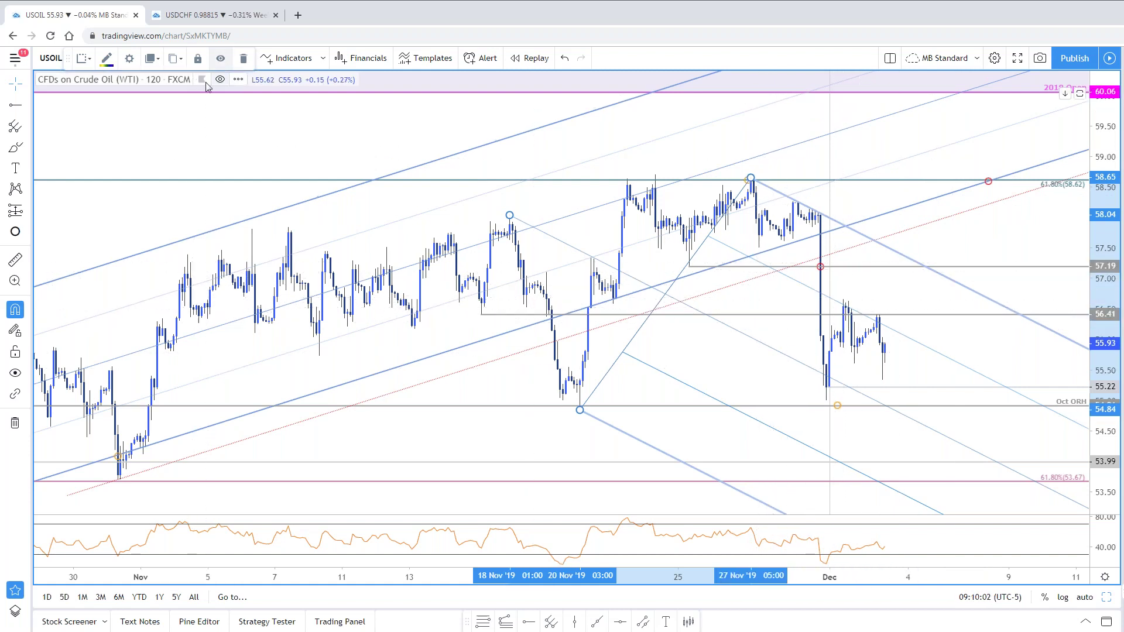
pyautogui.moveTo(69, 58); pyautogui.dragTo(408, 62)
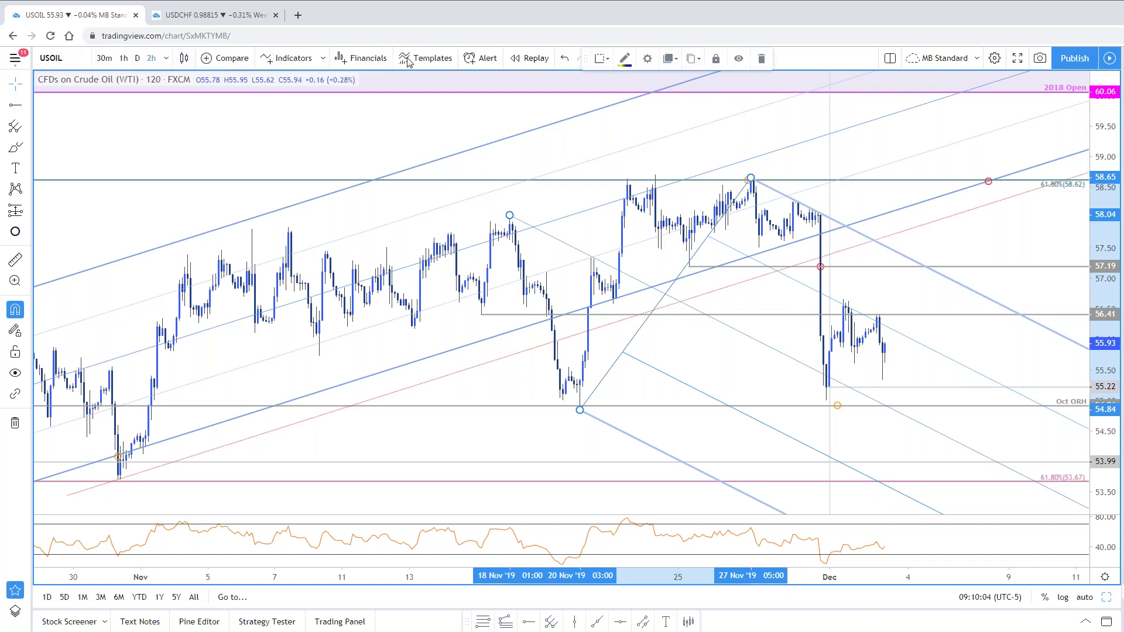
# Step: Switch the chart to Line and back to Candles, then drag the red circle onto the pitchfork at 57.19
pyautogui.click(183, 58)
pyautogui.click(206, 181)
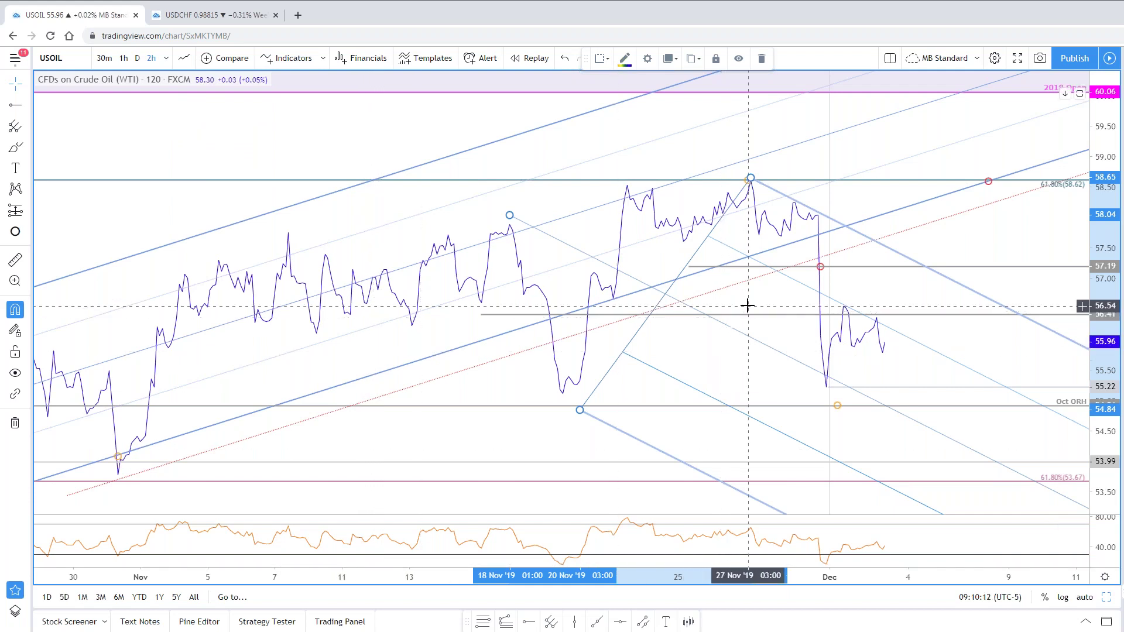
pyautogui.click(183, 58)
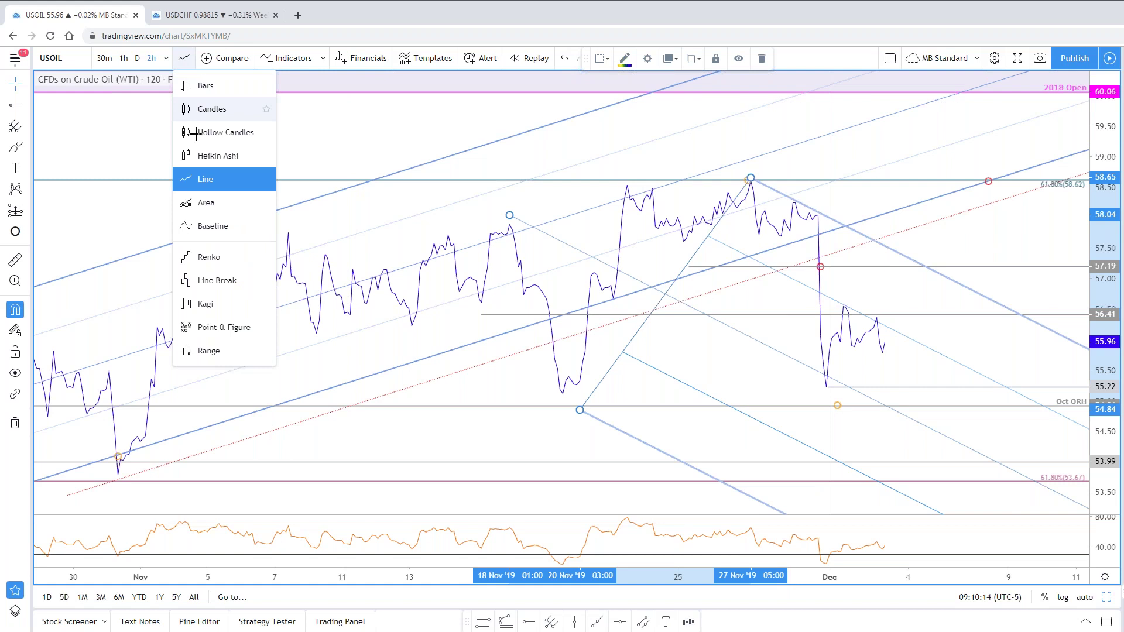
pyautogui.click(201, 108)
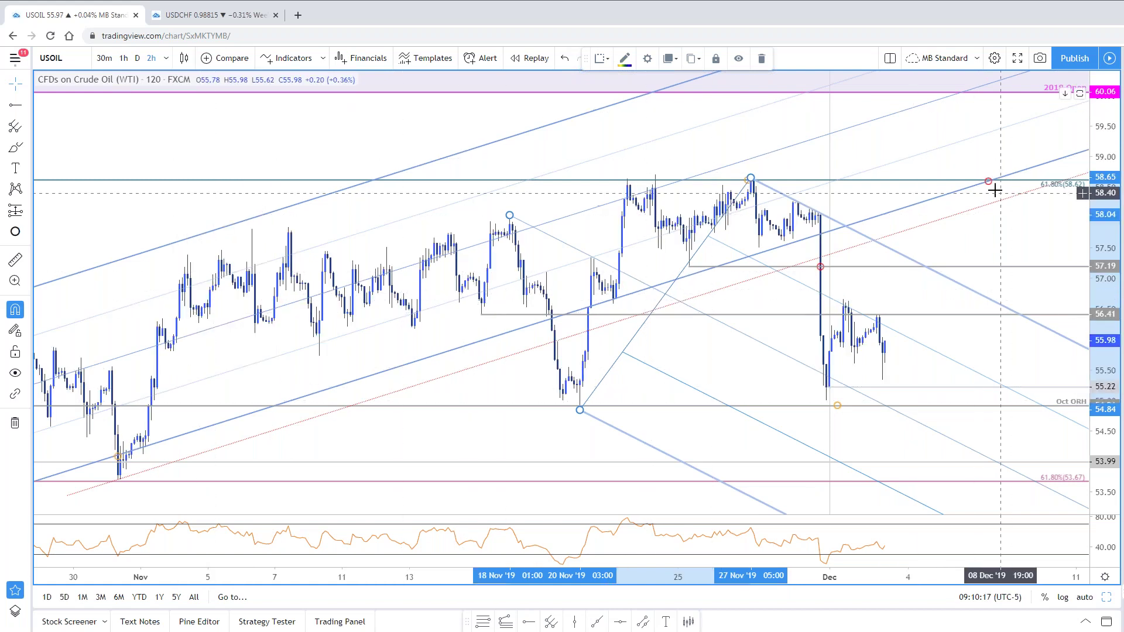
pyautogui.moveTo(989, 182)
pyautogui.mouseDown()
pyautogui.moveTo(994, 213)
pyautogui.moveTo(910, 274)
pyautogui.moveTo(924, 268)
pyautogui.mouseUp()
pyautogui.click(1054, 328)
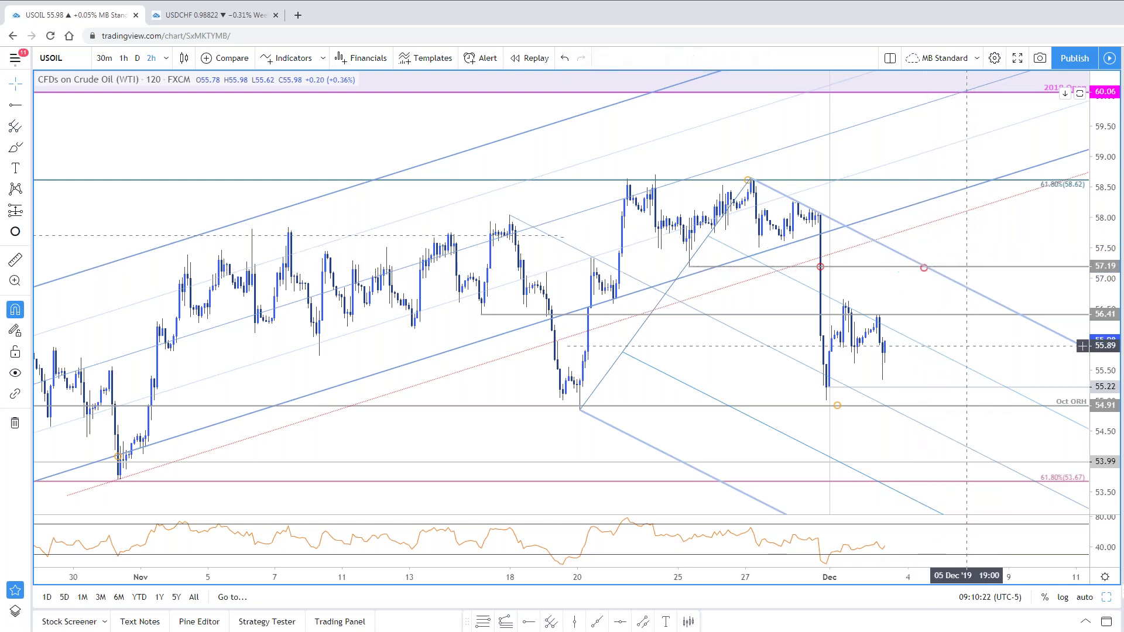
pyautogui.click(836, 408)
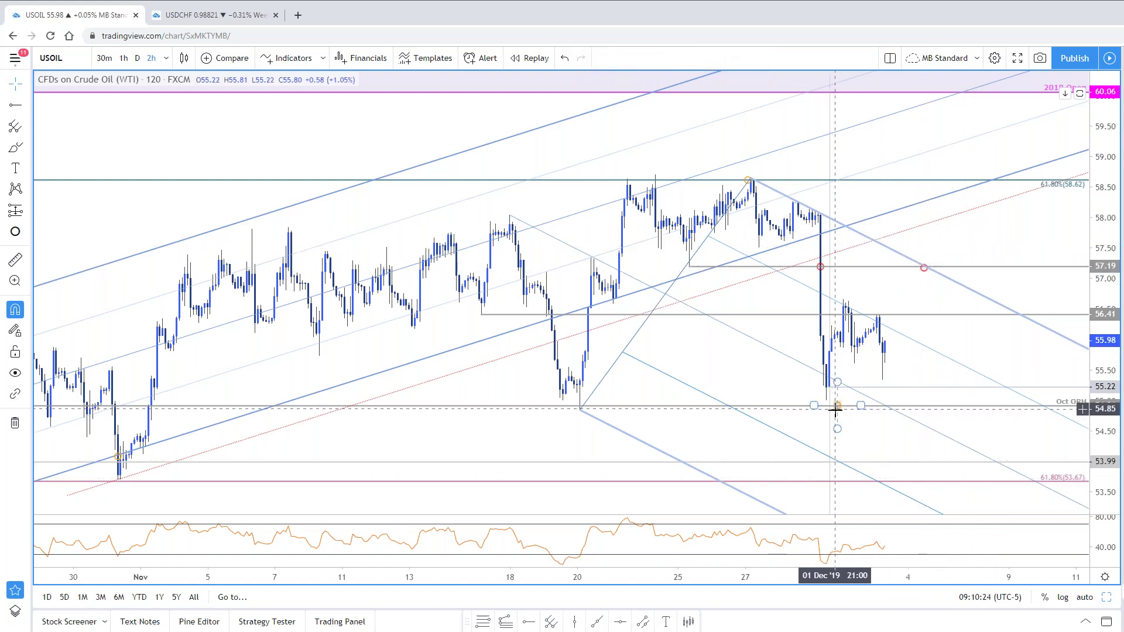
pyautogui.moveTo(835, 410)
pyautogui.mouseDown()
pyautogui.moveTo(914, 408)
pyautogui.moveTo(891, 409)
pyautogui.mouseUp()
pyautogui.click(902, 434)
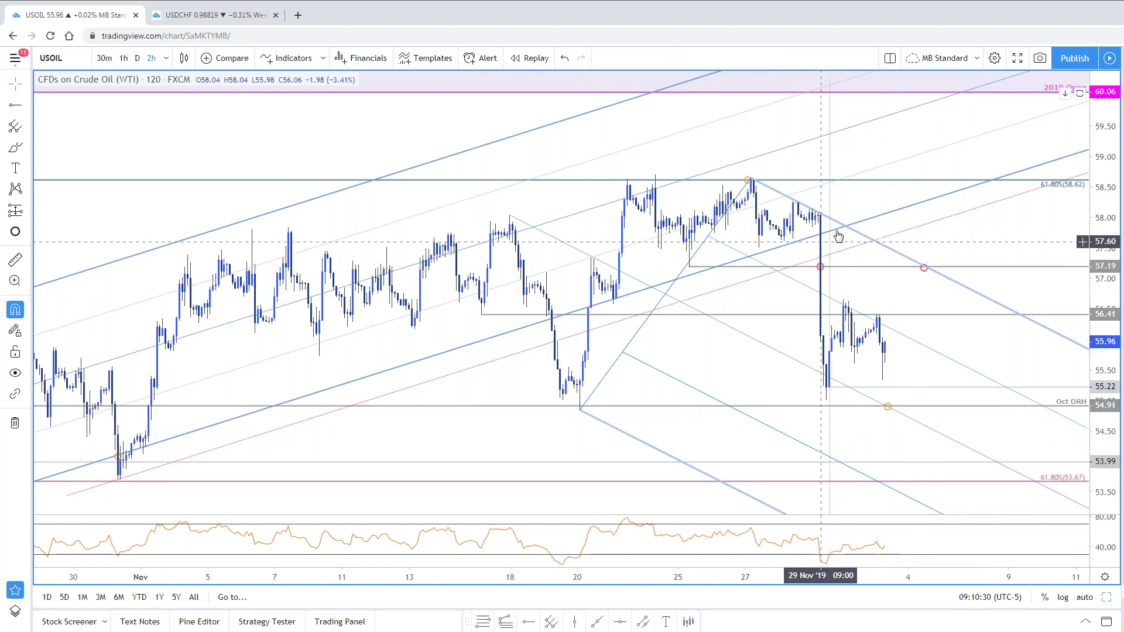
pyautogui.moveTo(925, 271)
pyautogui.mouseDown()
pyautogui.moveTo(971, 469)
pyautogui.moveTo(995, 467)
pyautogui.mouseUp()
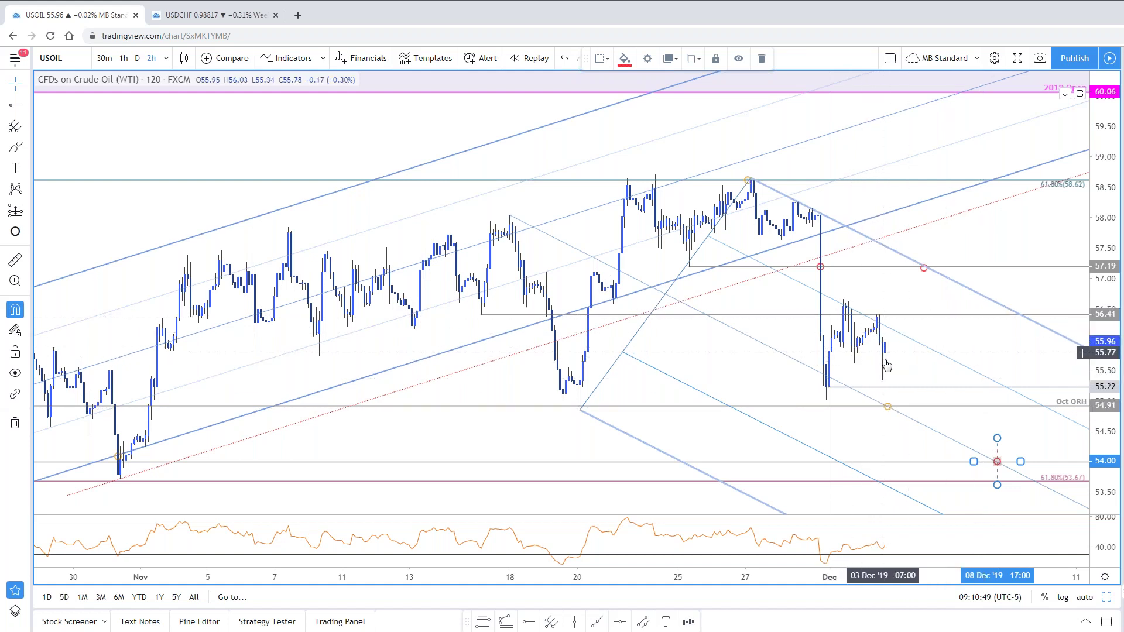
pyautogui.moveTo(884, 360); pyautogui.dragTo(862, 363)
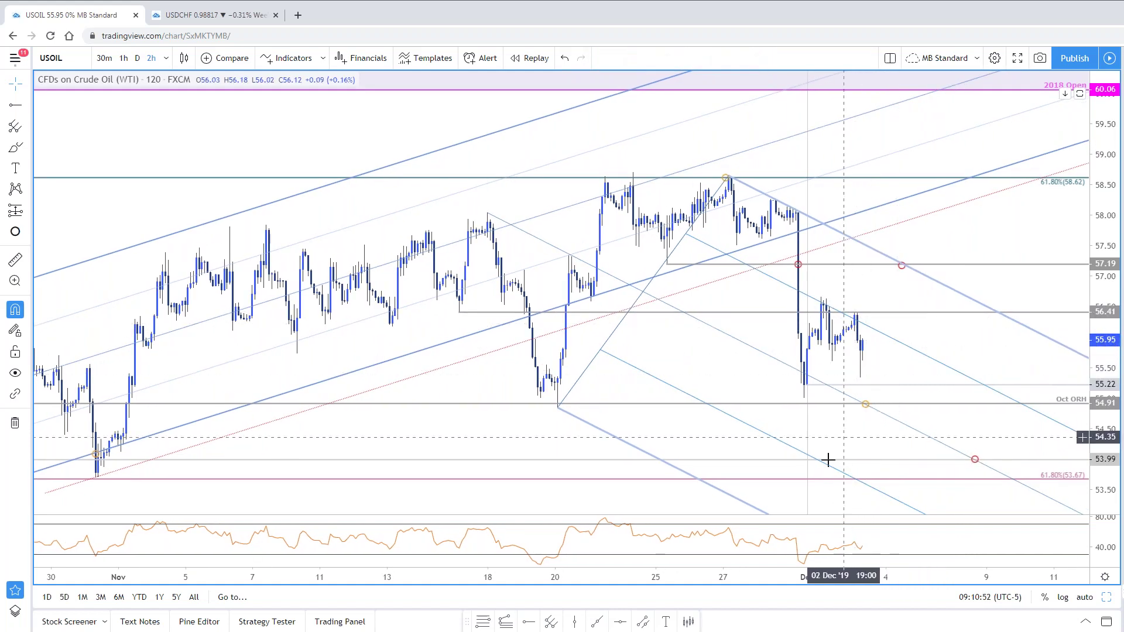
pyautogui.click(715, 339)
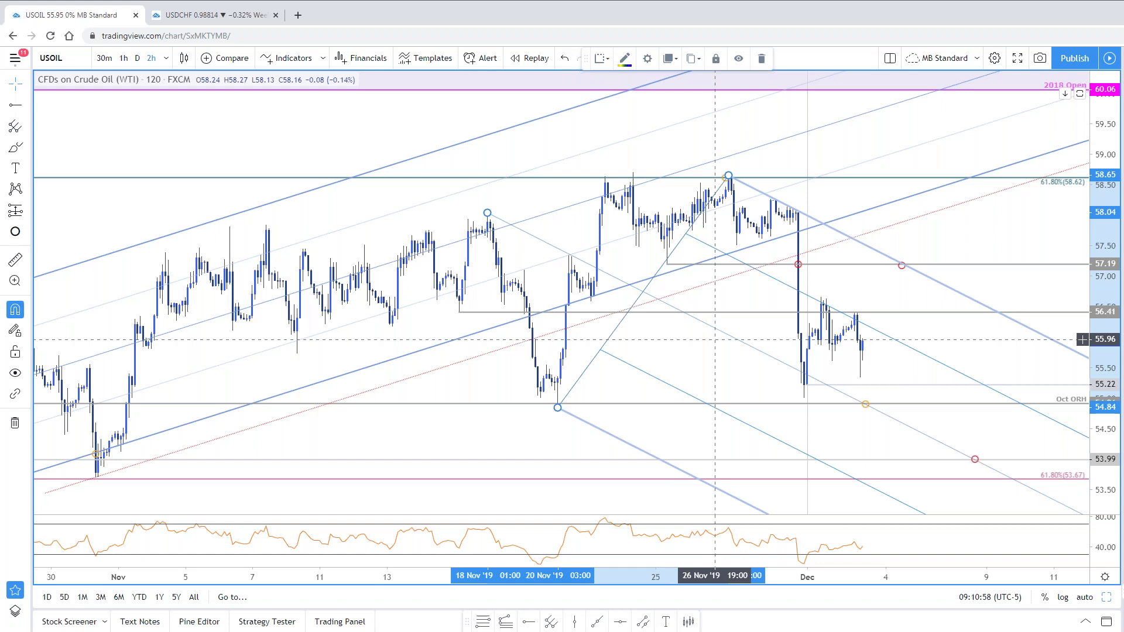
pyautogui.click(947, 421)
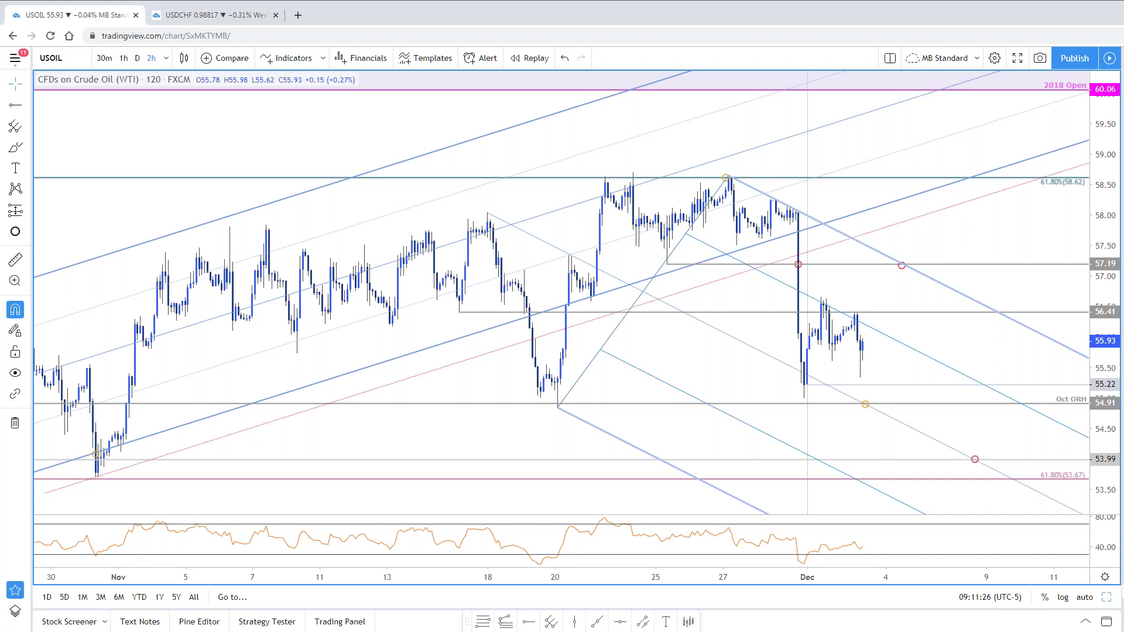
# Step: Switch the chart from crude oil to gold (XAUUSD) and adjust the zoom
pyautogui.press('space')
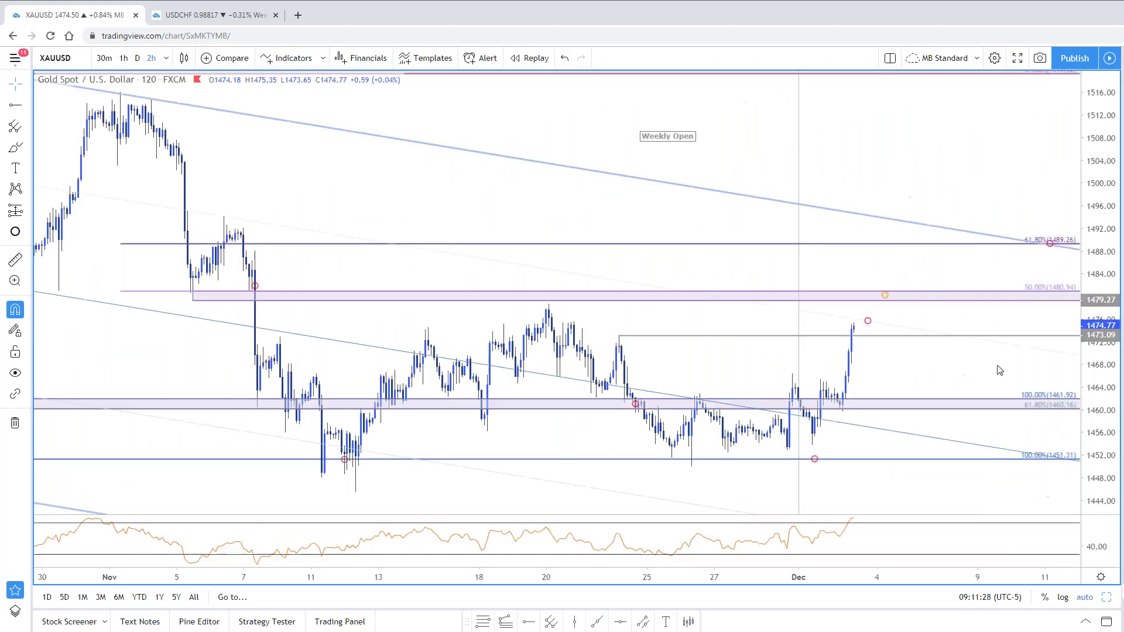
pyautogui.scroll(-5, 918, 412)
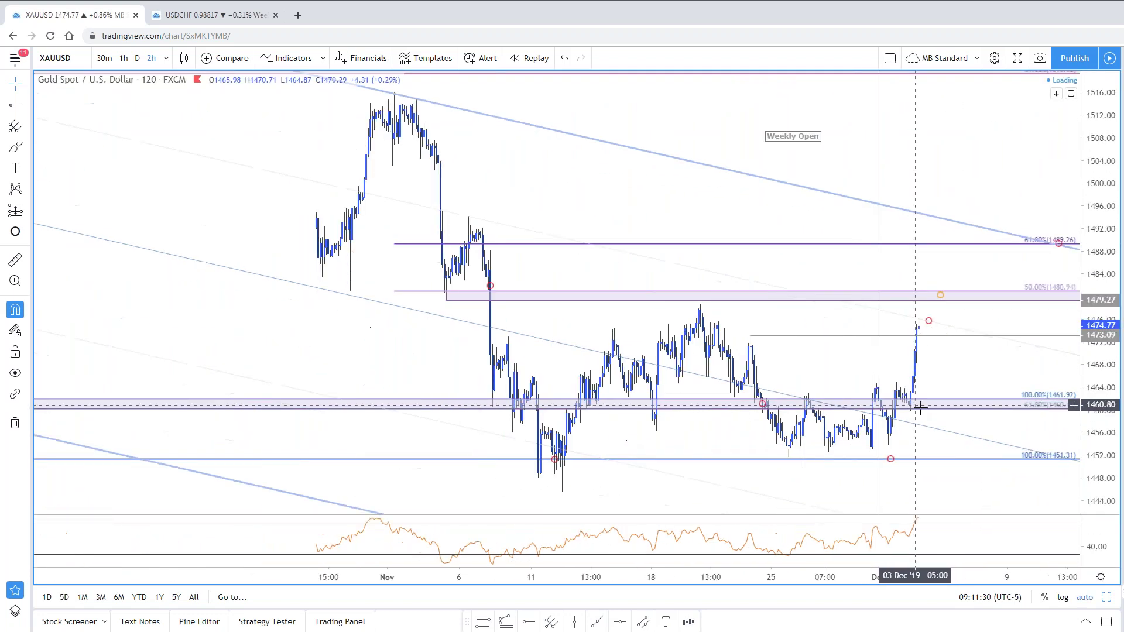
pyautogui.scroll(-5, 923, 446)
pyautogui.scroll(3, 911, 454)
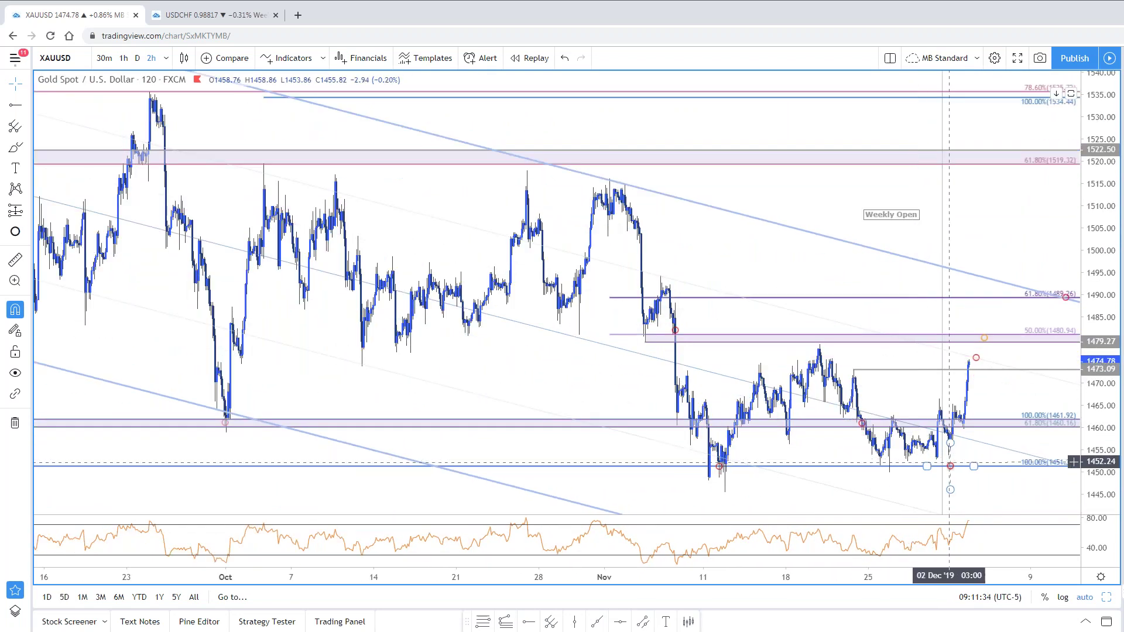
pyautogui.scroll(3, 931, 515)
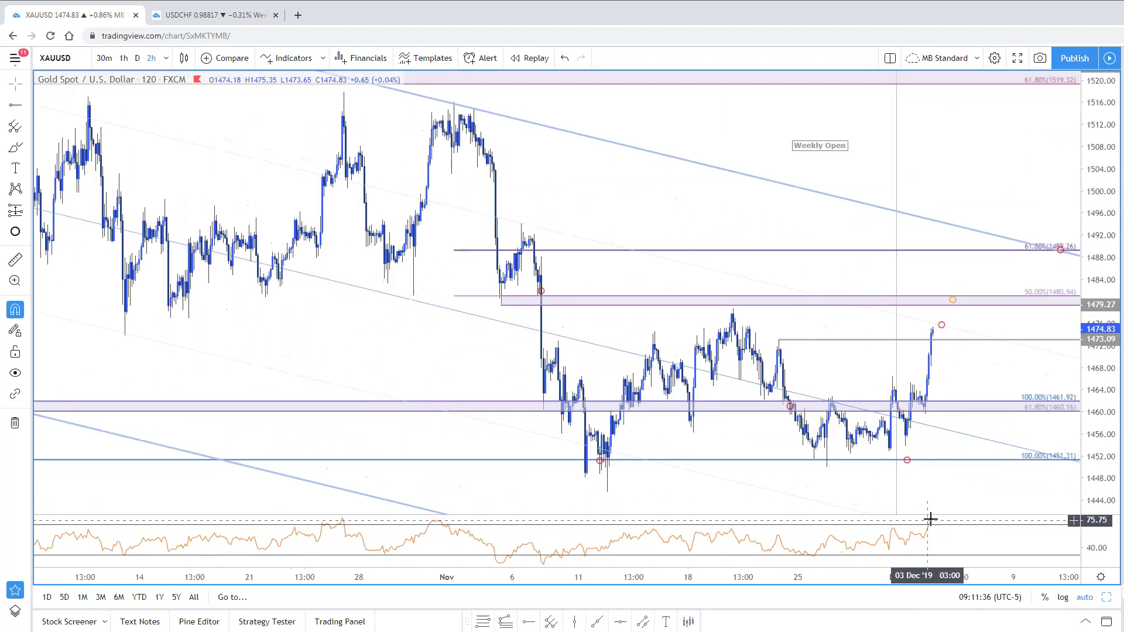
# Step: Compare gold's 120-minute and daily charts side by side, then view gold's weekly chart tab
pyautogui.click(1107, 598)
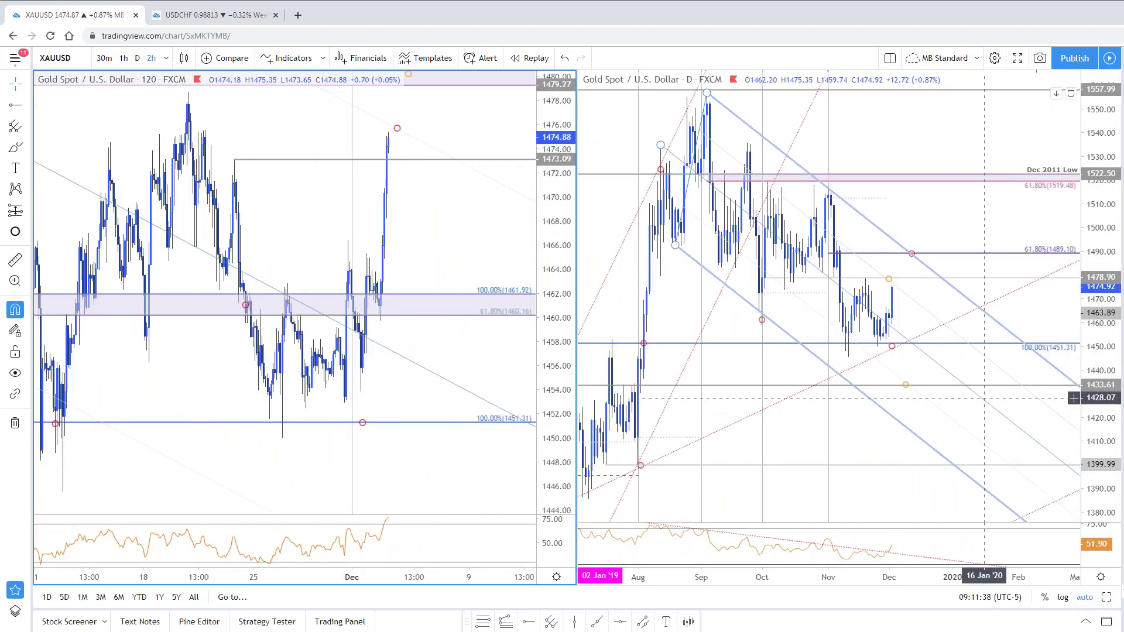
pyautogui.click(1022, 275)
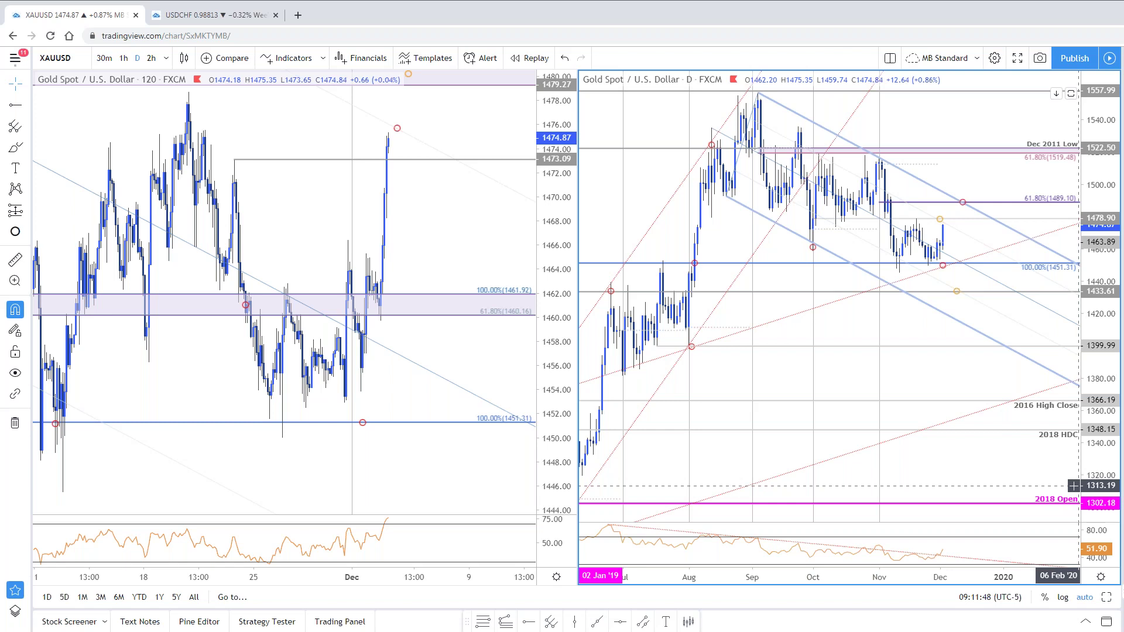
pyautogui.click(249, 22)
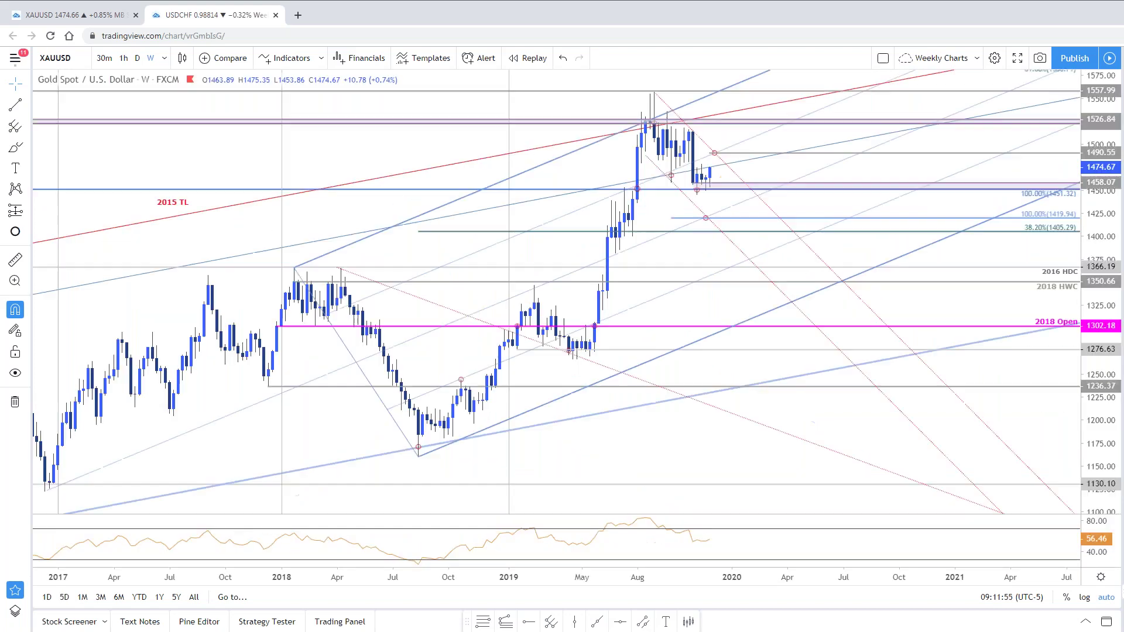
pyautogui.scroll(1, 773, 470)
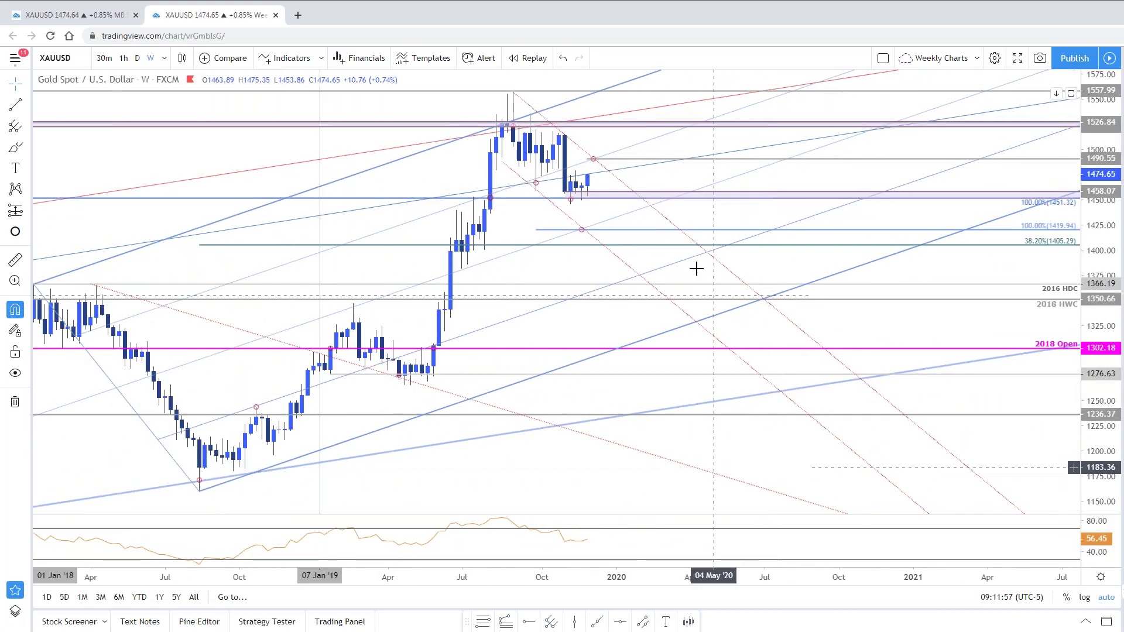
pyautogui.click(1036, 206)
pyautogui.scroll(-5, 1036, 210)
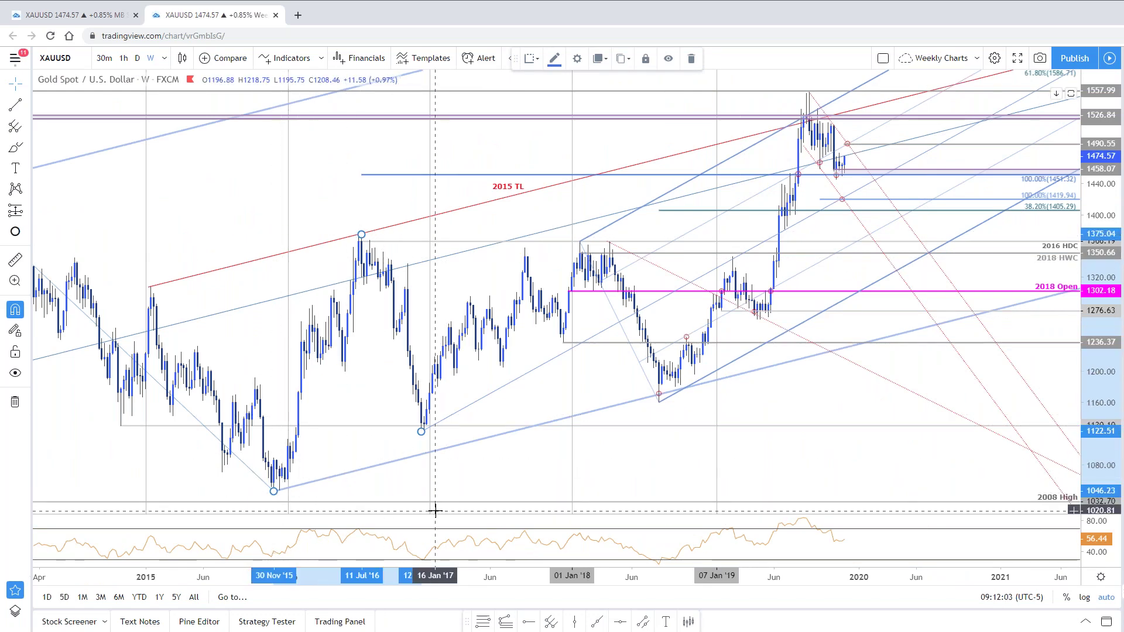
pyautogui.scroll(4, 856, 522)
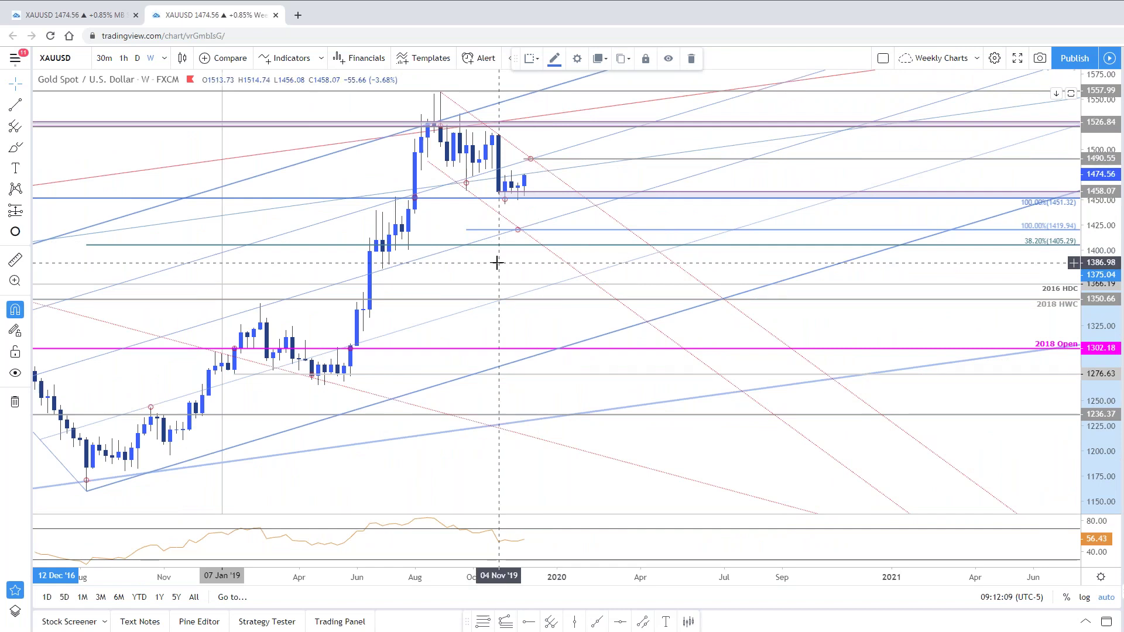
pyautogui.click(510, 197)
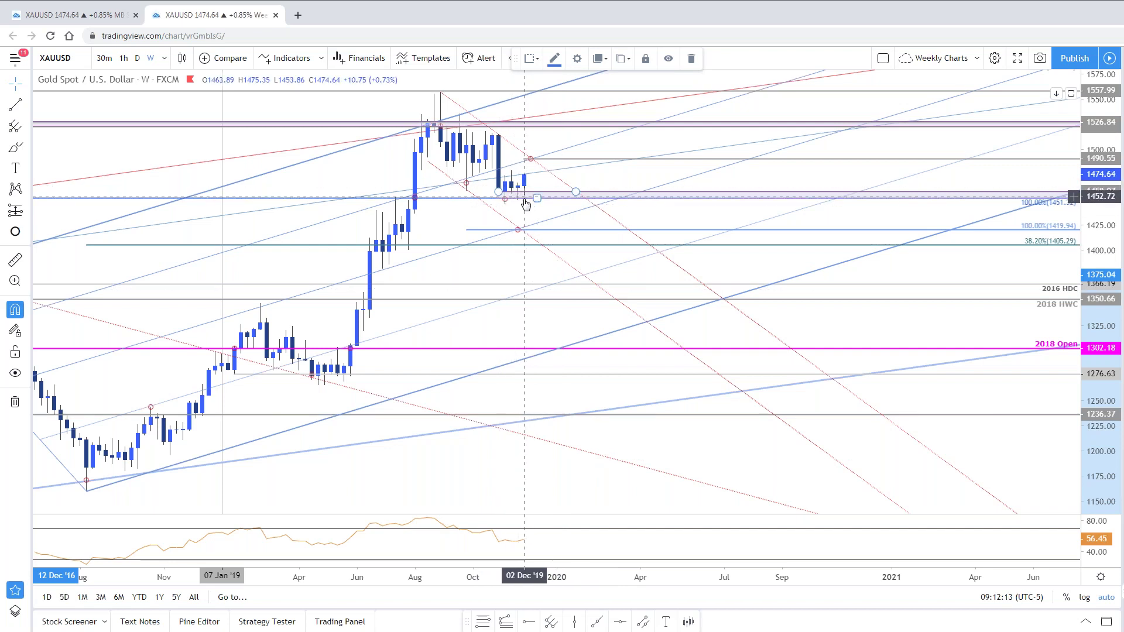
pyautogui.click(554, 240)
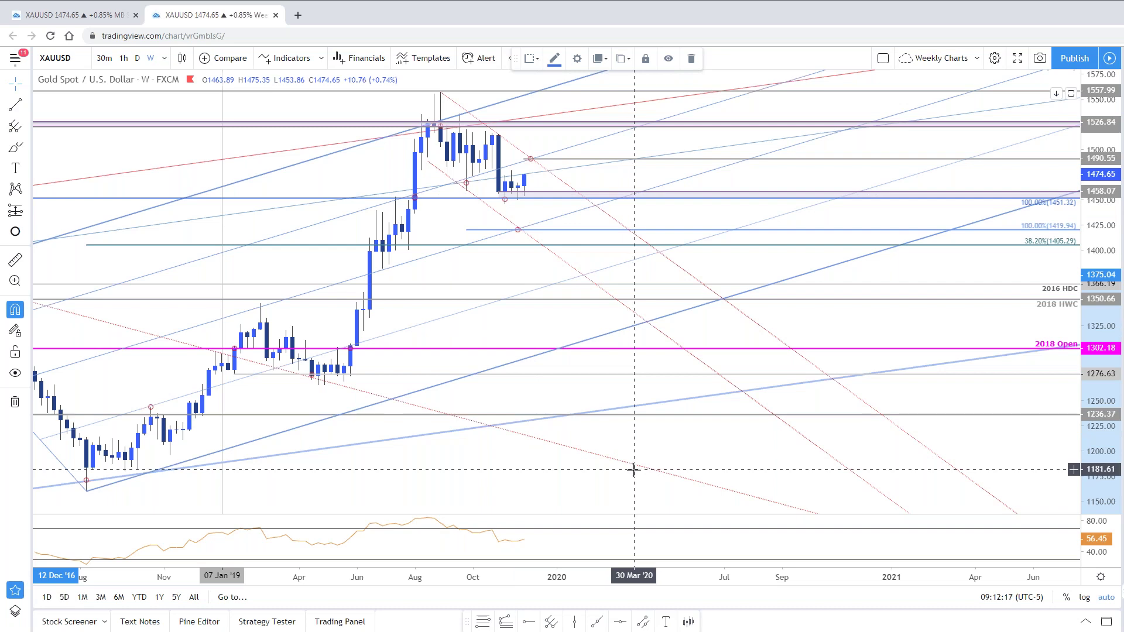
pyautogui.scroll(-6, 633, 470)
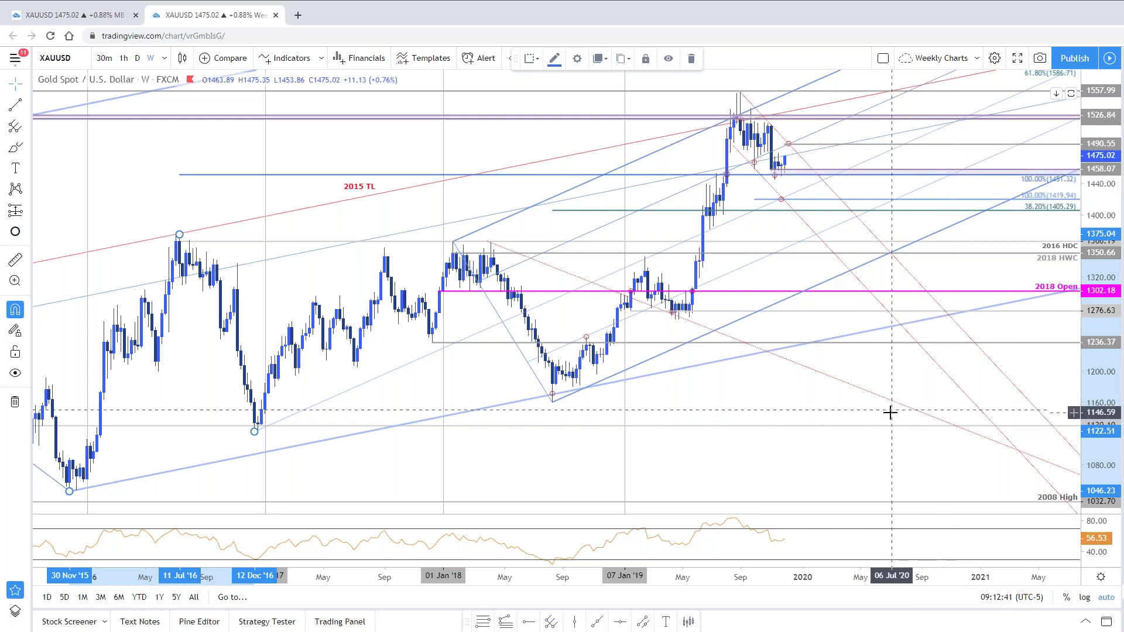
pyautogui.click(692, 149)
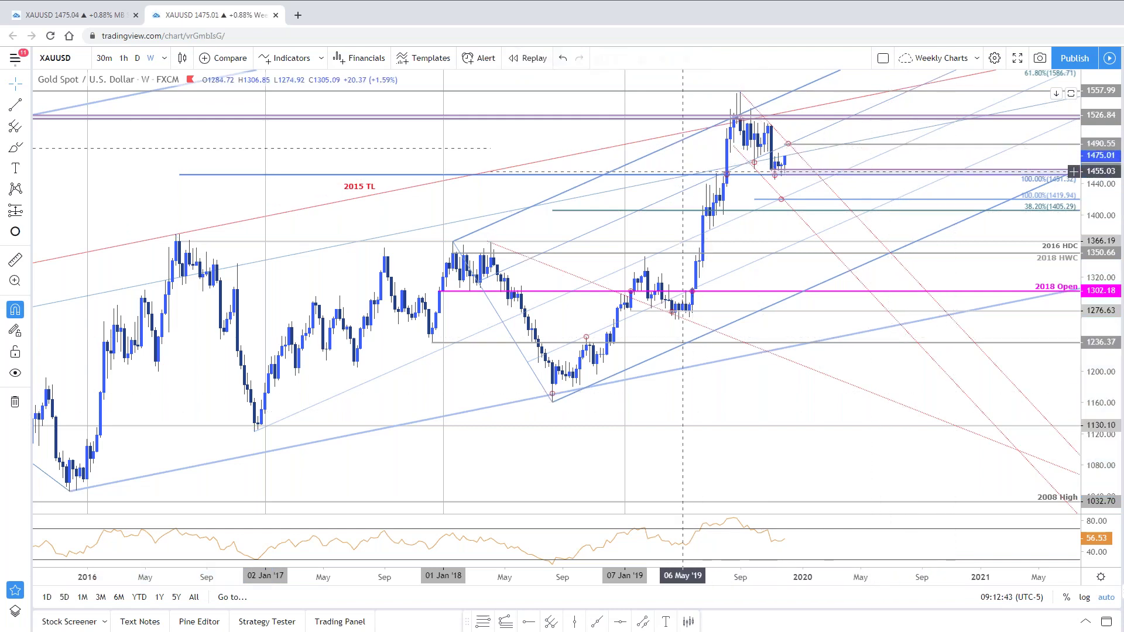
pyautogui.click(583, 233)
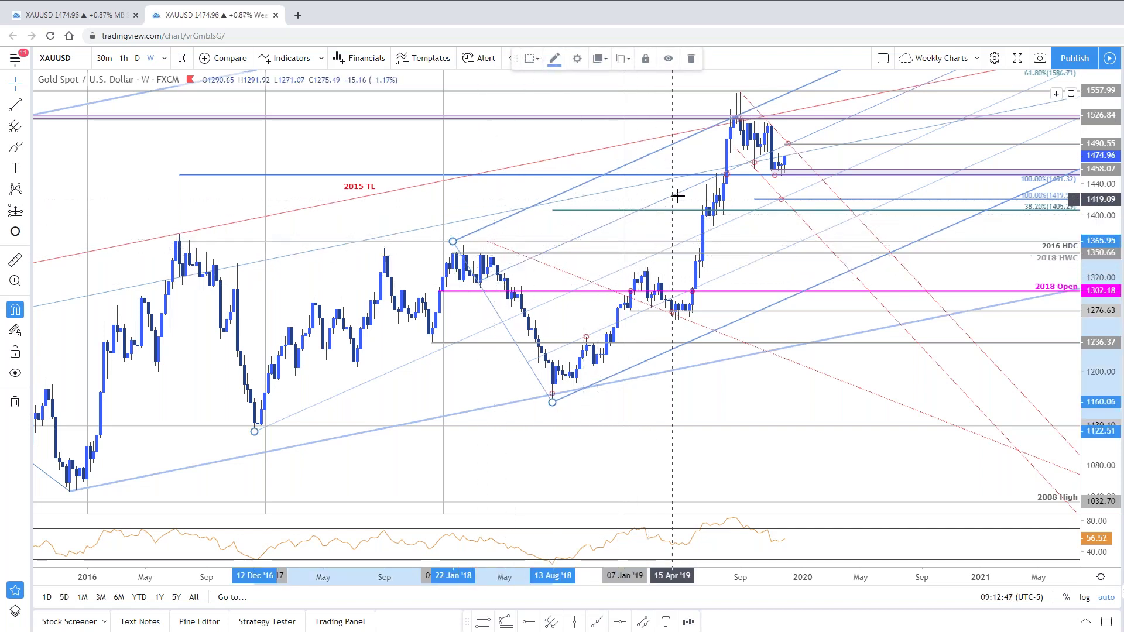
pyautogui.click(789, 145)
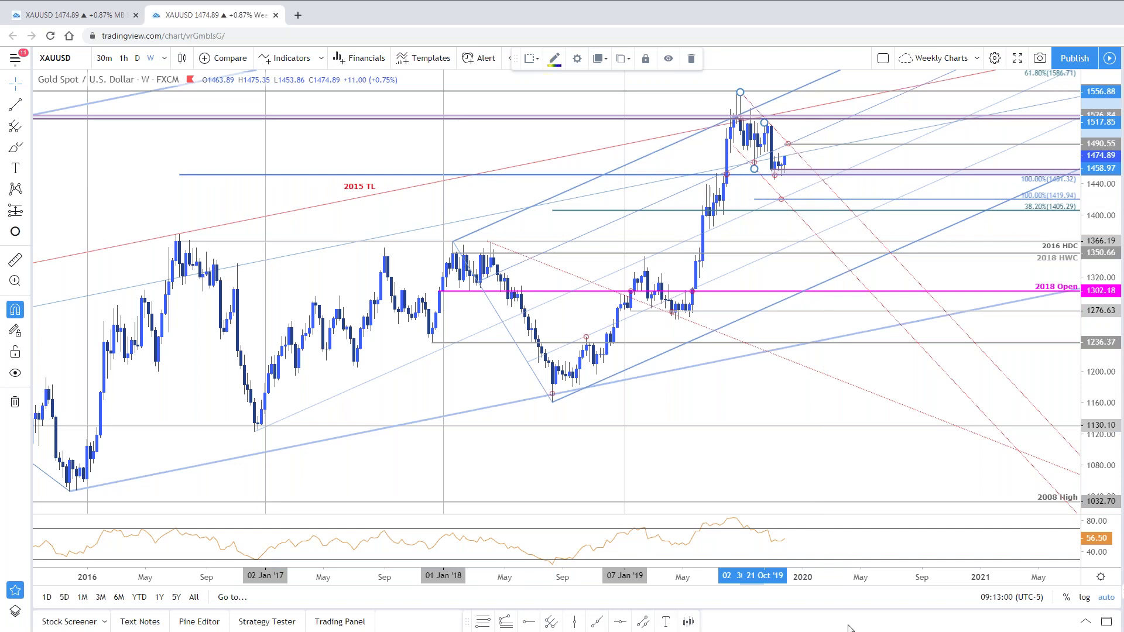
pyautogui.click(841, 503)
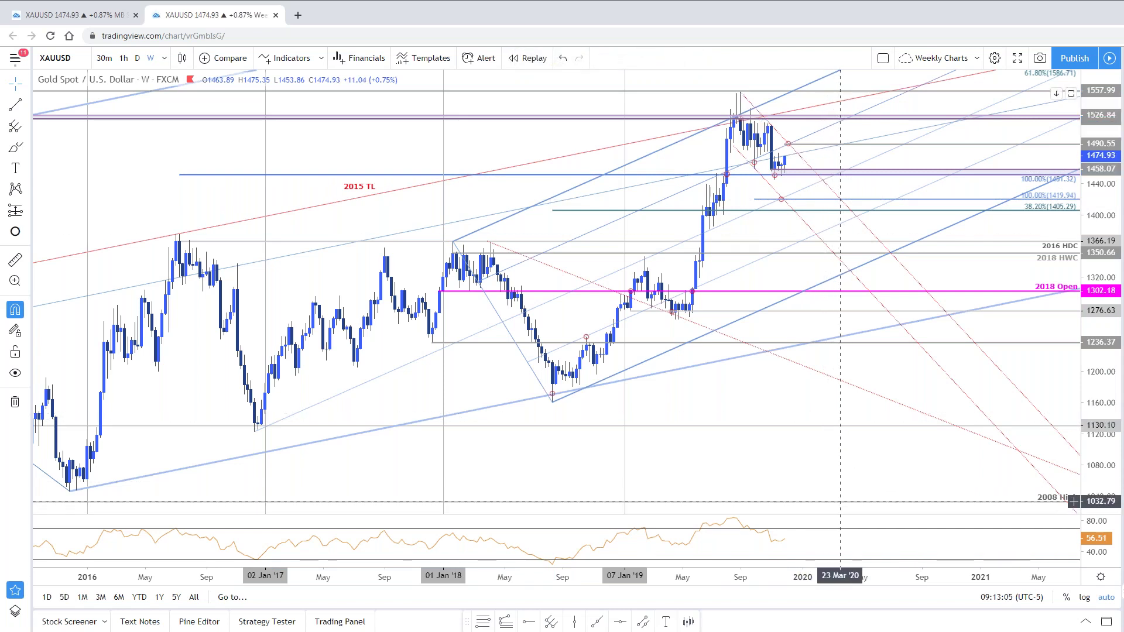
# Step: Return to the first tab and enlarge the daily gold chart to fill the window
pyautogui.hotkey('ctrl', 'Tab')
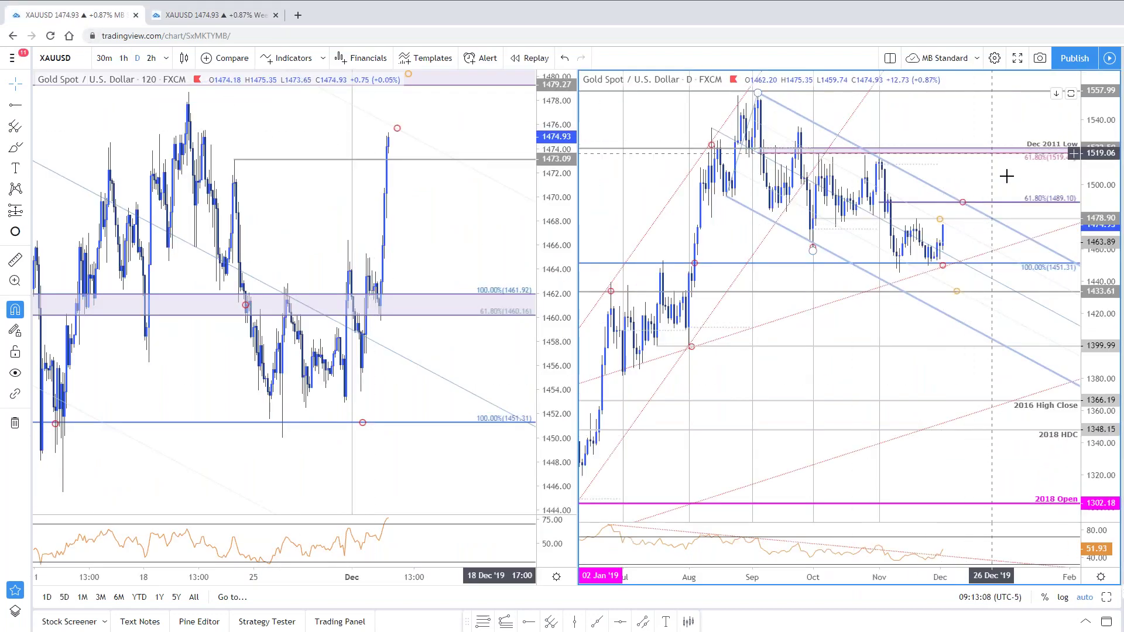
pyautogui.click(1107, 598)
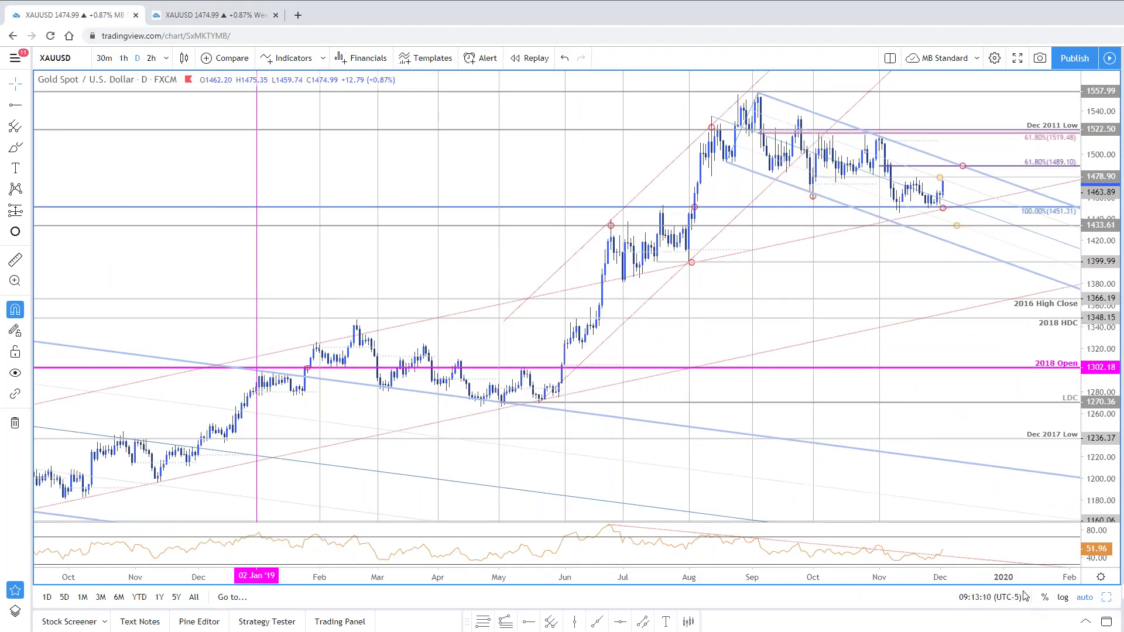
pyautogui.scroll(10, 991, 565)
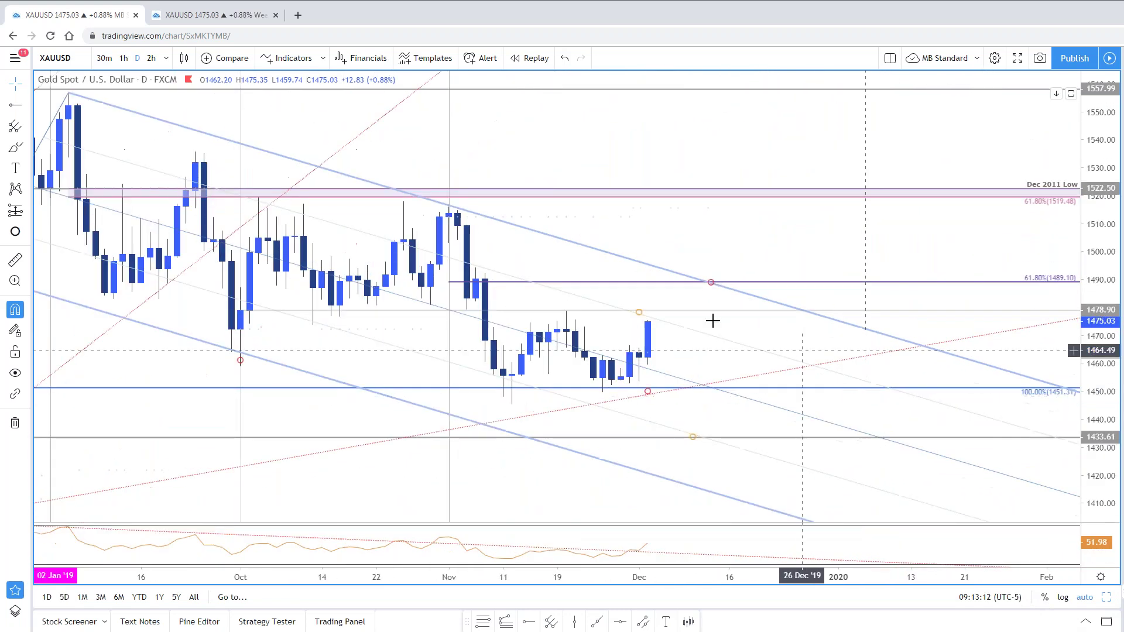
pyautogui.scroll(-5, 713, 320)
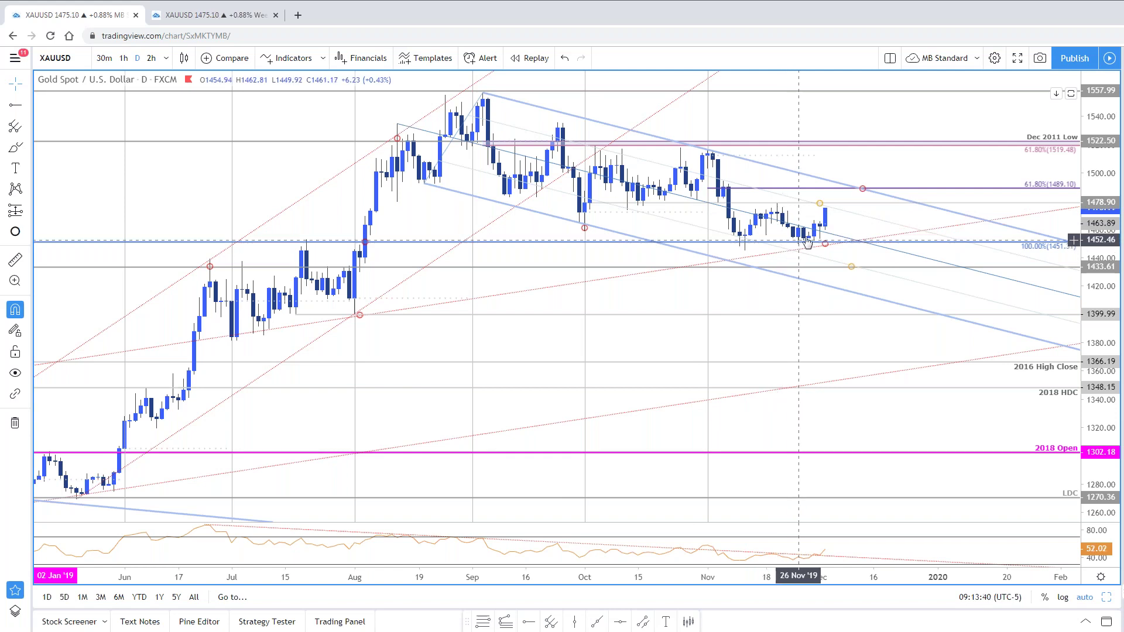
# Step: Inspect the drawing on the latest bar, then restore the 120-minute and daily side-by-side layout
pyautogui.click(821, 208)
pyautogui.click(919, 374)
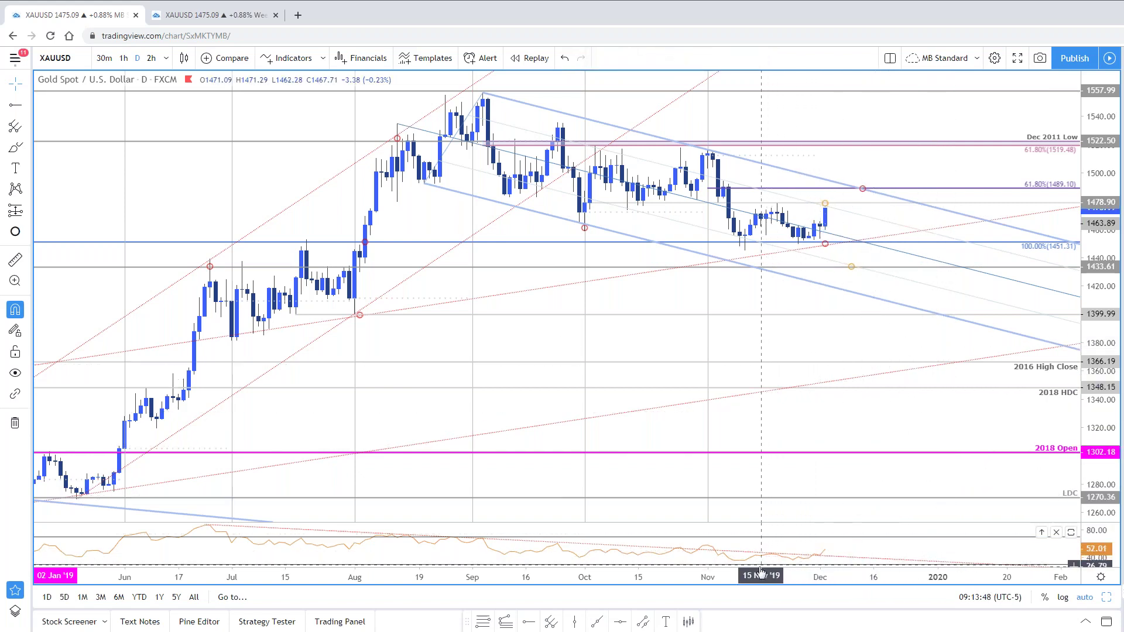
pyautogui.scroll(-2, 923, 477)
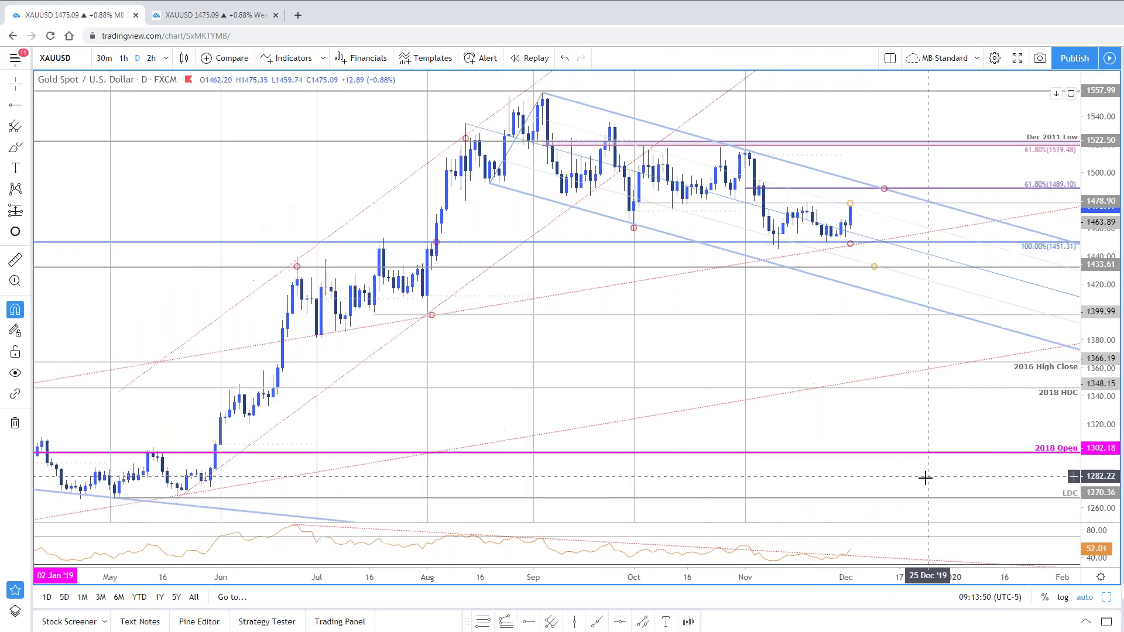
pyautogui.scroll(-1, 923, 483)
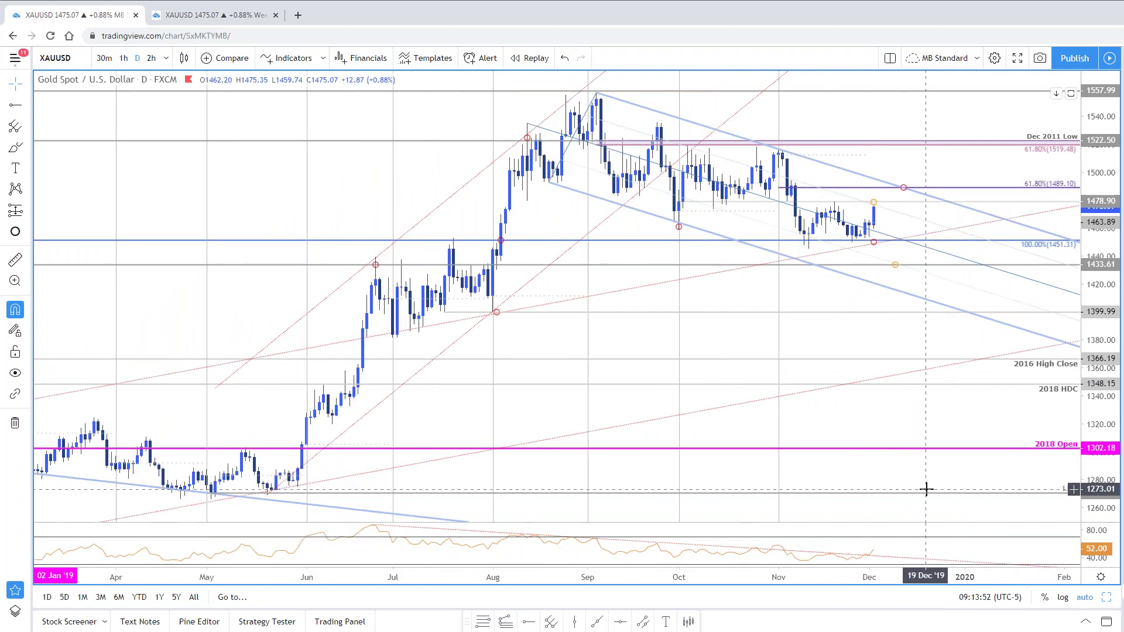
pyautogui.hotkey('alt', 'Return')
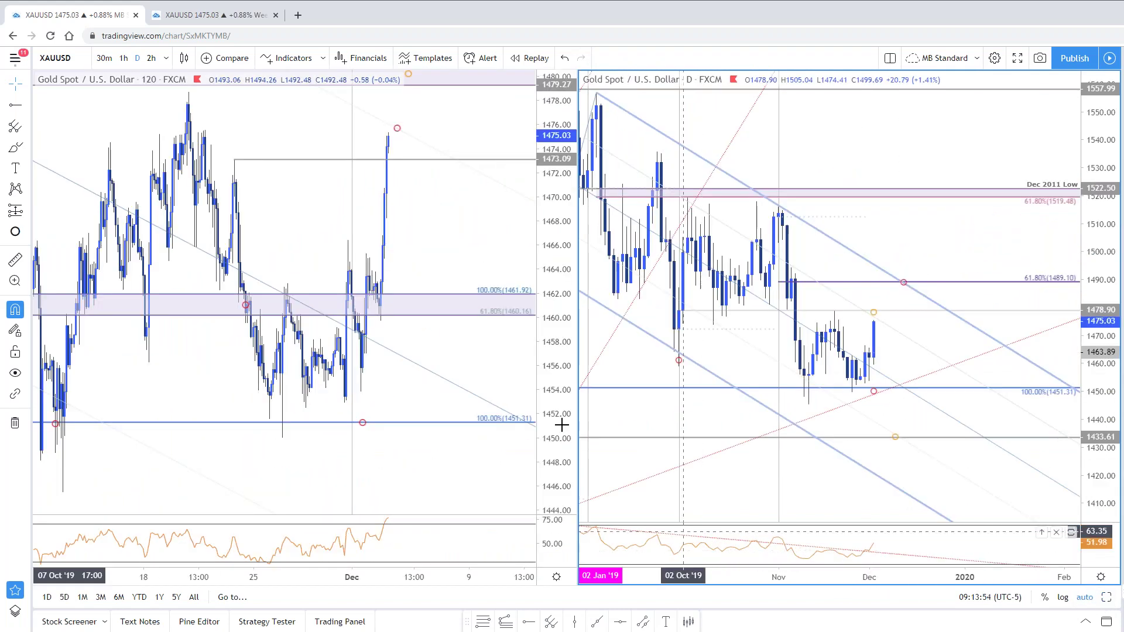
# Step: Show the gold chart alone on the 240-minute interval
pyautogui.click(1107, 598)
pyautogui.write('240')
pyautogui.press('Return')
# Step: Rescale the price axis to roughly 1420–1530, then bring the SB Trade Desk window forward
pyautogui.moveTo(1112, 211); pyautogui.dragTo(1112, 287)
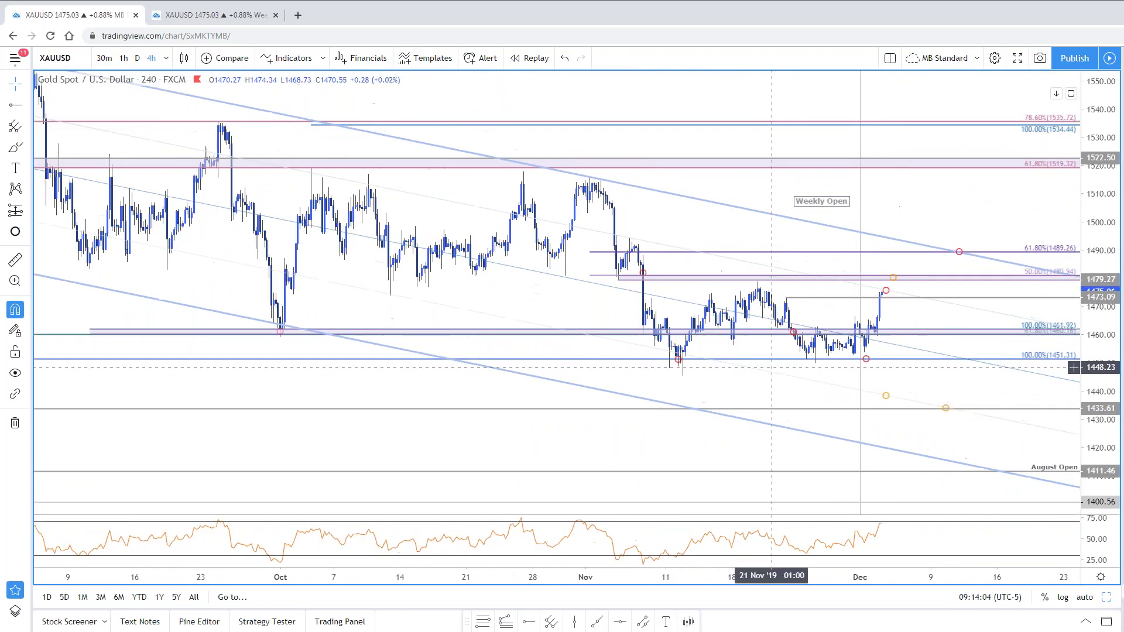
pyautogui.moveTo(503, 297); pyautogui.dragTo(598, 375)
pyautogui.moveTo(1111, 340); pyautogui.dragTo(1111, 313)
pyautogui.moveTo(995, 303); pyautogui.dragTo(951, 201)
pyautogui.hotkey('alt', 'Tab')
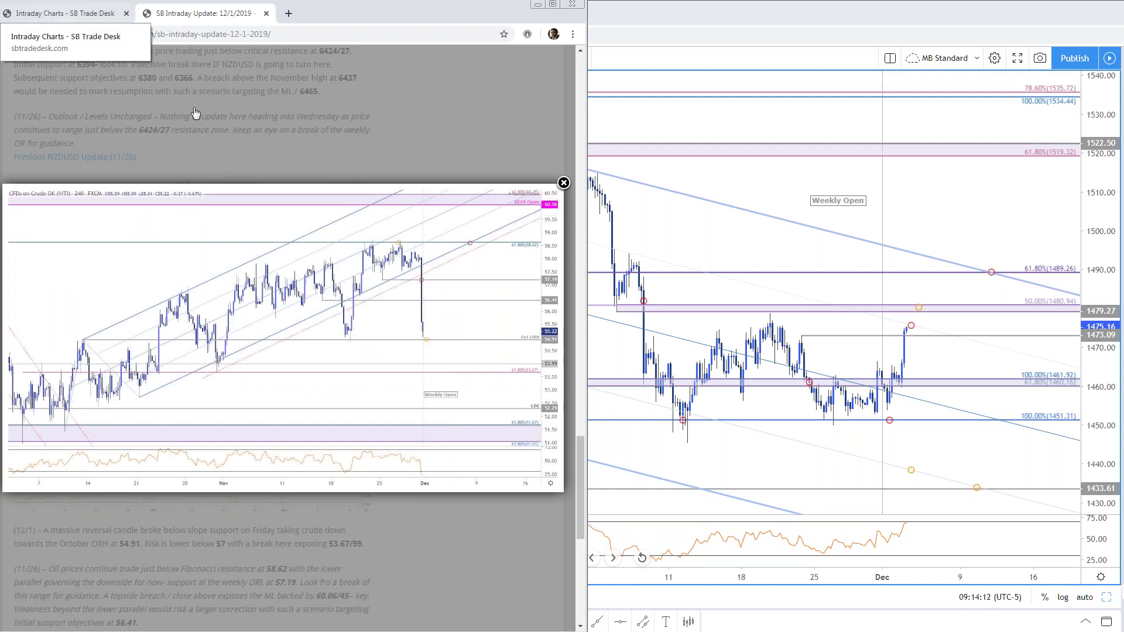
# Step: Close the enlarged crude chart image and open the SB Intraday Update 11/25/2019 post
pyautogui.click(273, 129)
pyautogui.scroll(15, 273, 130)
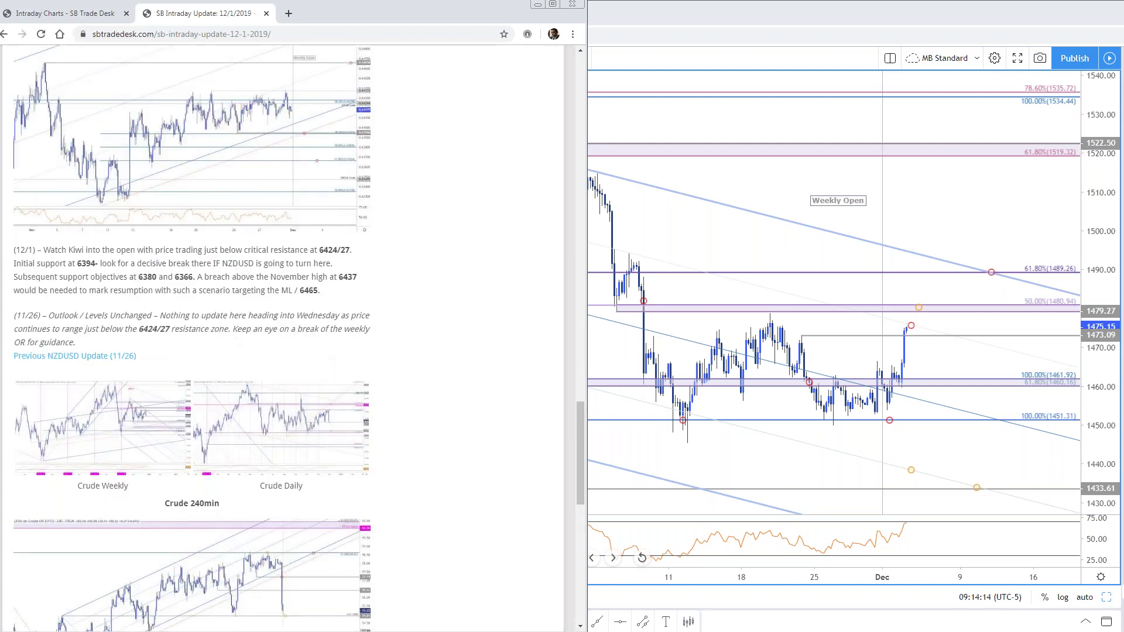
pyautogui.click(246, 195)
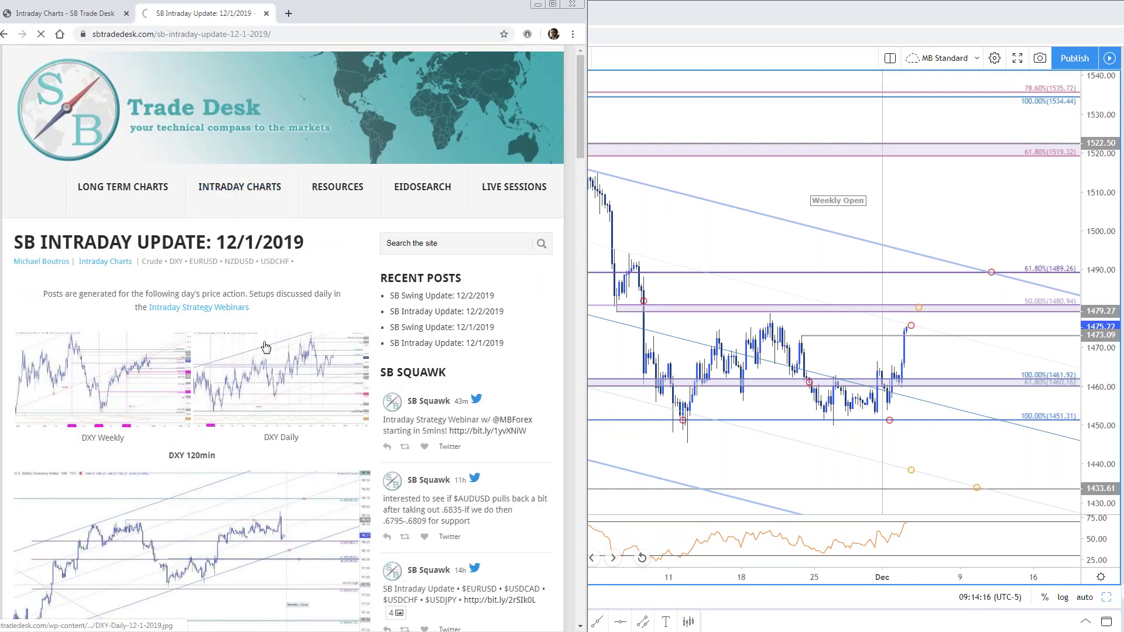
pyautogui.scroll(-2, 341, 367)
pyautogui.scroll(-2, 342, 367)
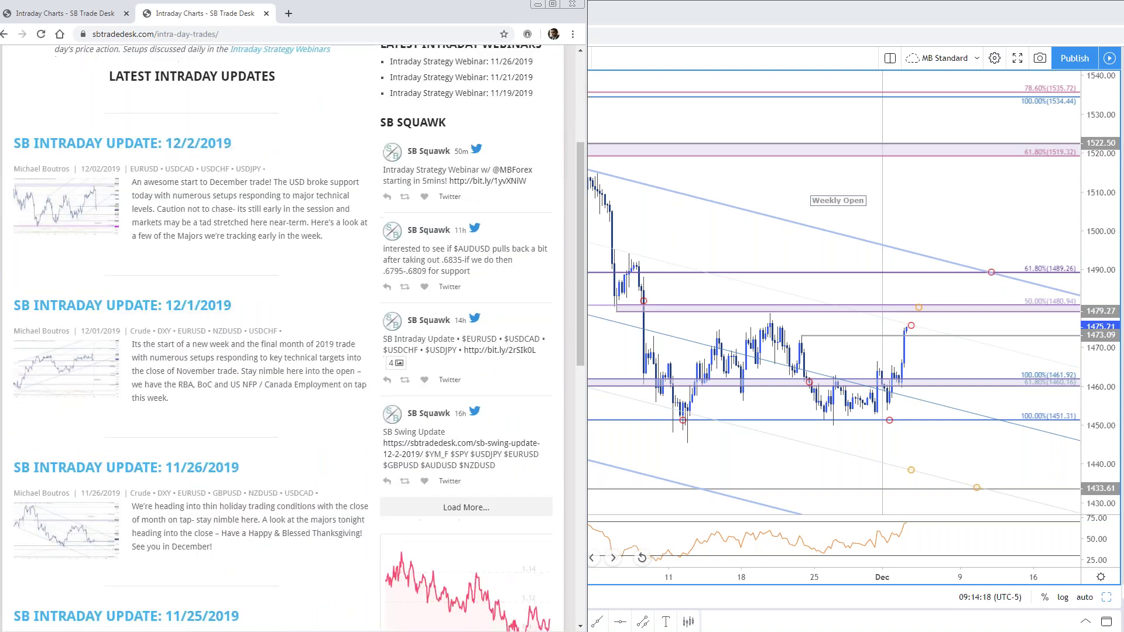
pyautogui.scroll(-1, 346, 367)
pyautogui.scroll(-2, 348, 376)
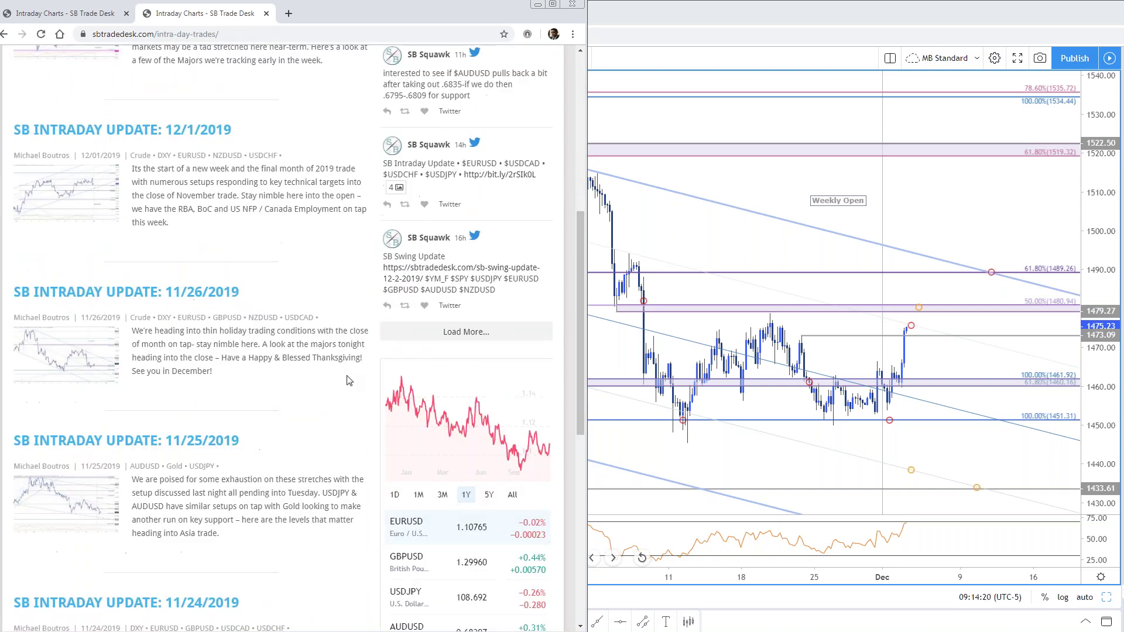
pyautogui.click(203, 449)
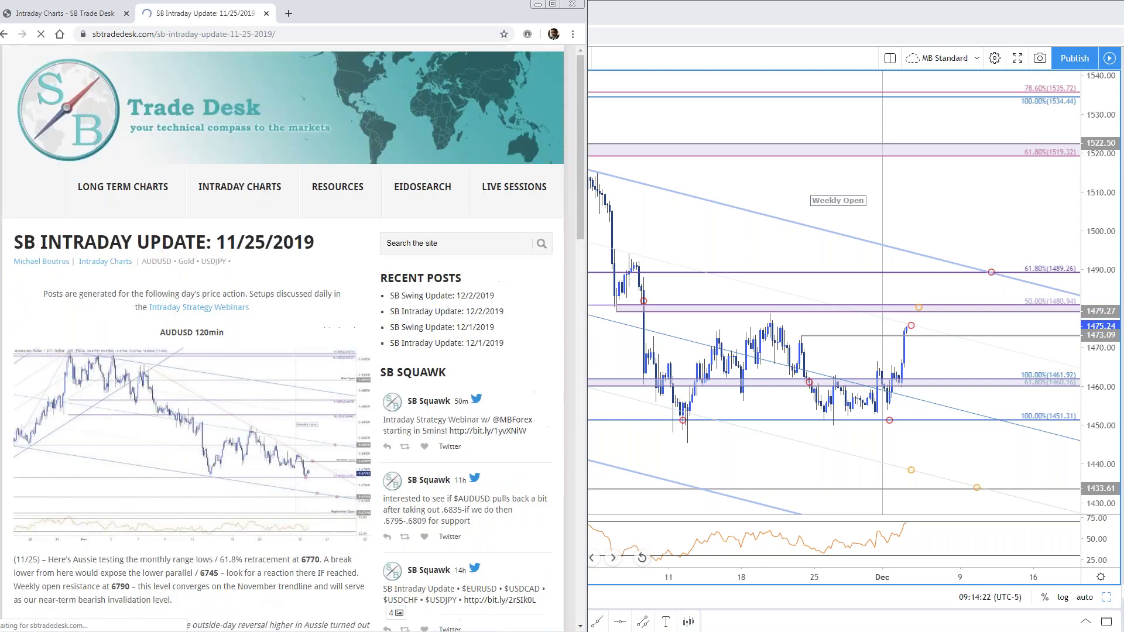
# Step: Enlarge the post's Gold 120min chart, then return to TradingView's gold 4-hour chart
pyautogui.scroll(-20, 263, 587)
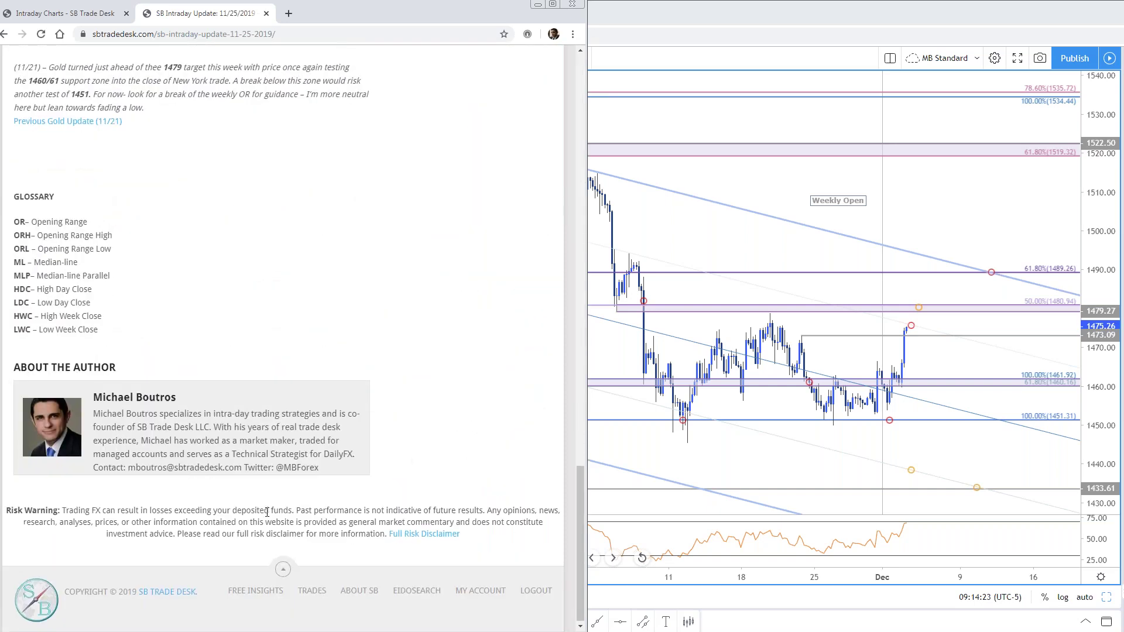
pyautogui.scroll(6, 267, 512)
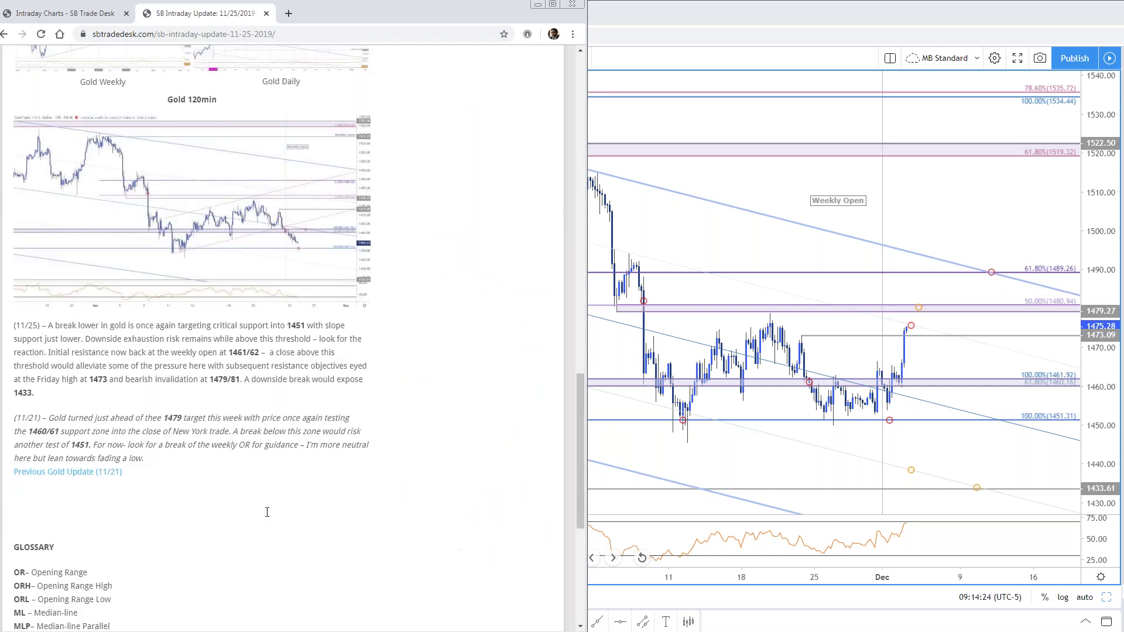
pyautogui.click(269, 212)
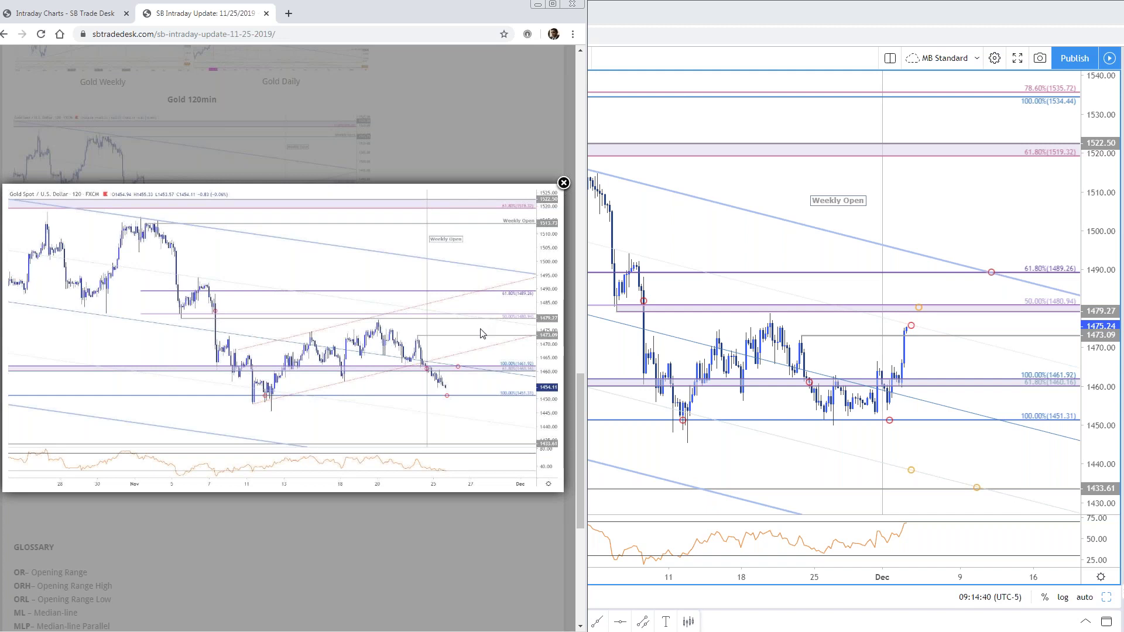
pyautogui.click(994, 307)
pyautogui.click(982, 231)
pyautogui.scroll(3, 1054, 404)
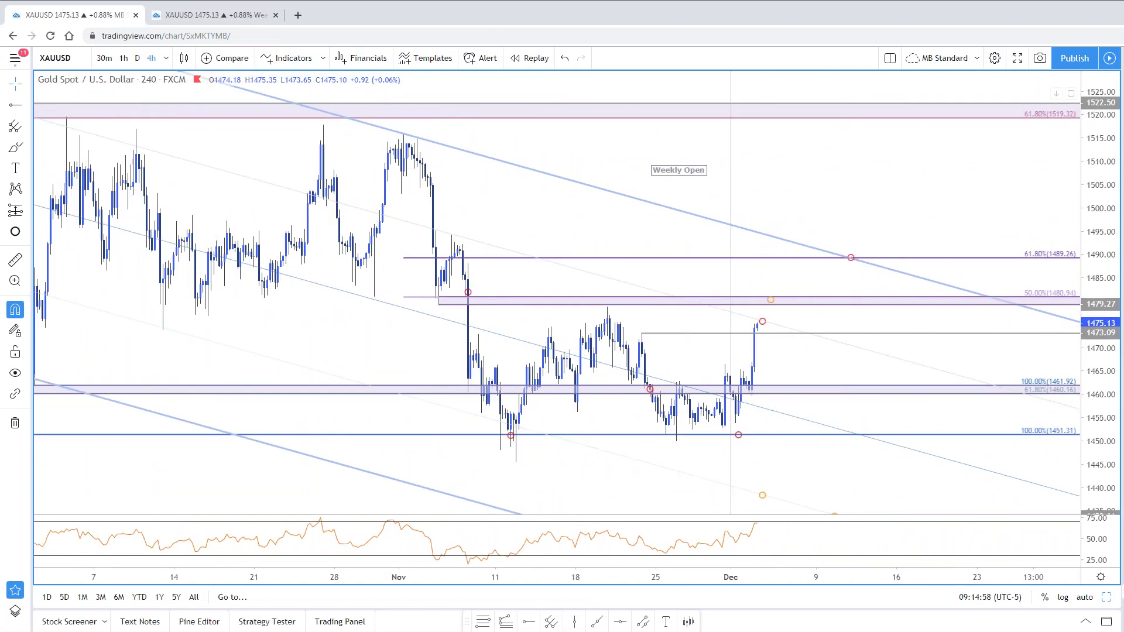
# Step: Draw a pitchfork from the 12 Nov low through the 20 Nov high to the 26 Nov low
pyautogui.hotkey('alt', 't')
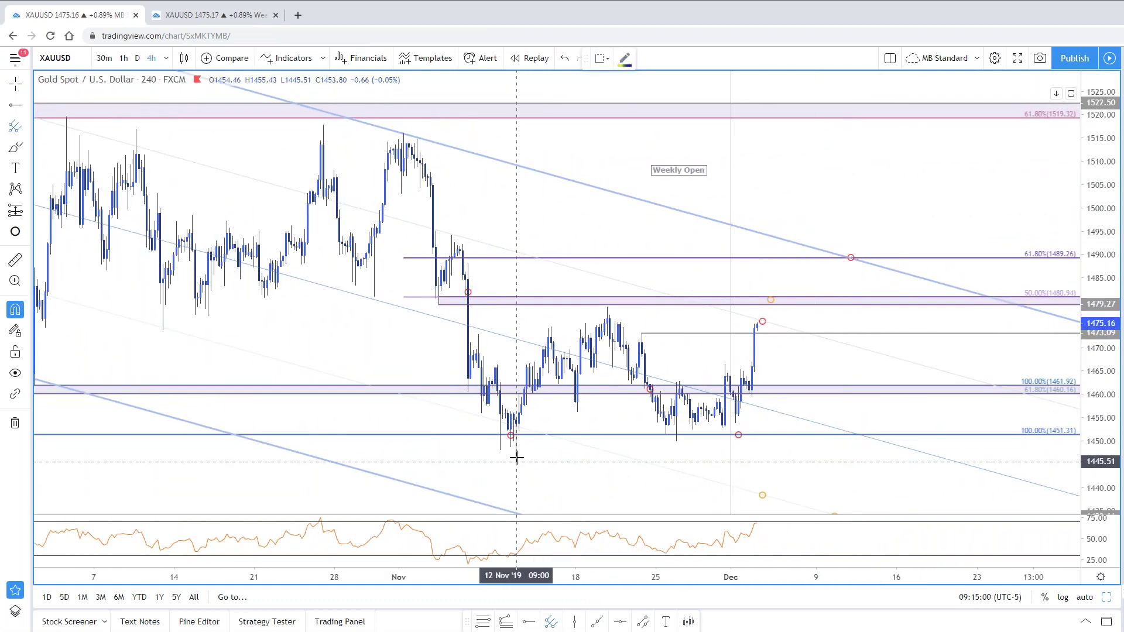
pyautogui.click(516, 462)
pyautogui.click(608, 307)
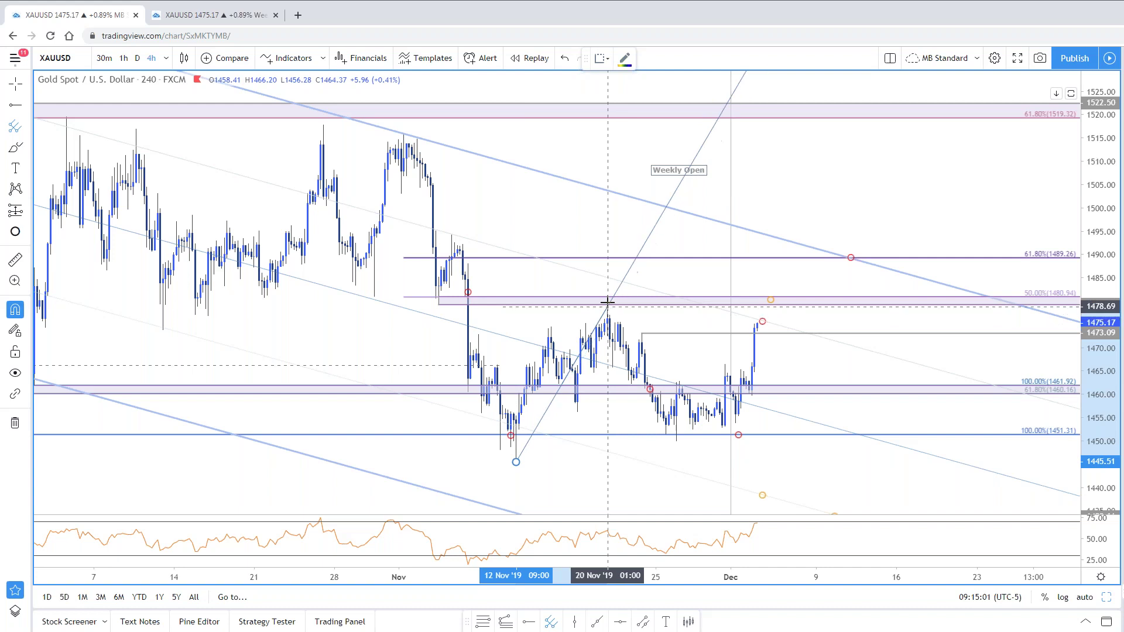
pyautogui.click(676, 440)
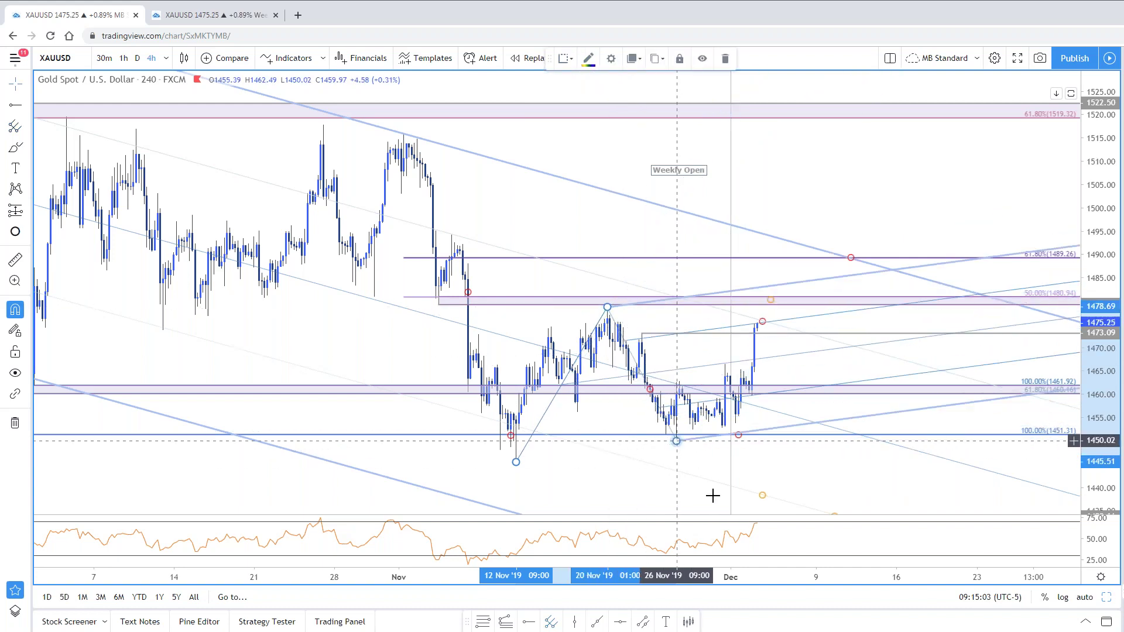
# Step: Change the pitchfork's style to Modified Schiff and shift the chart to later dates
pyautogui.rightClick(777, 363)
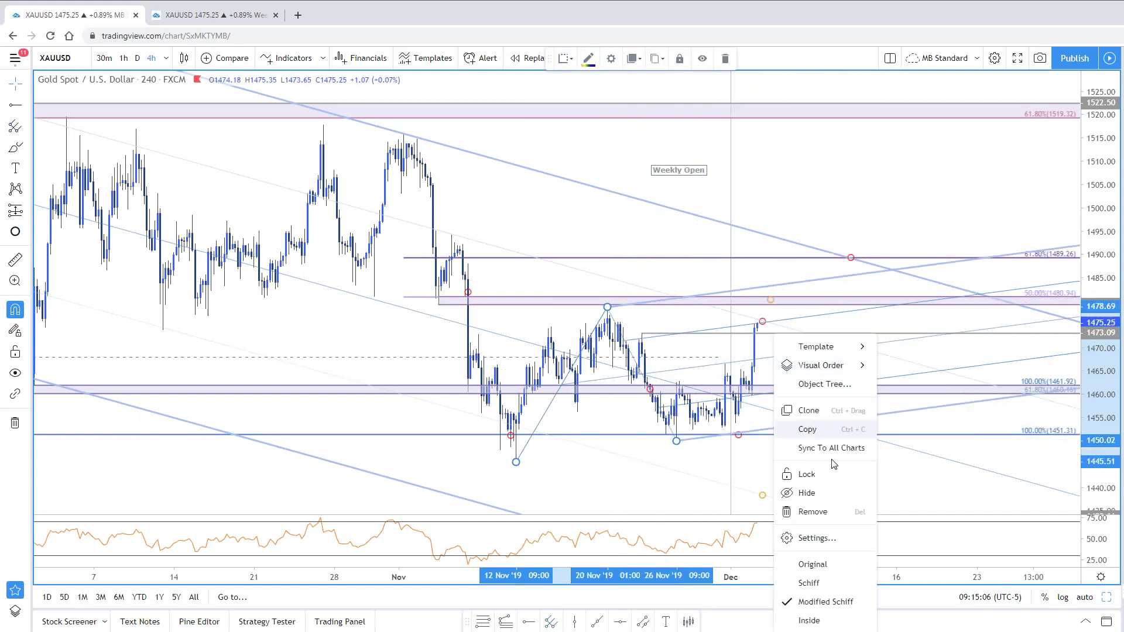
pyautogui.click(819, 565)
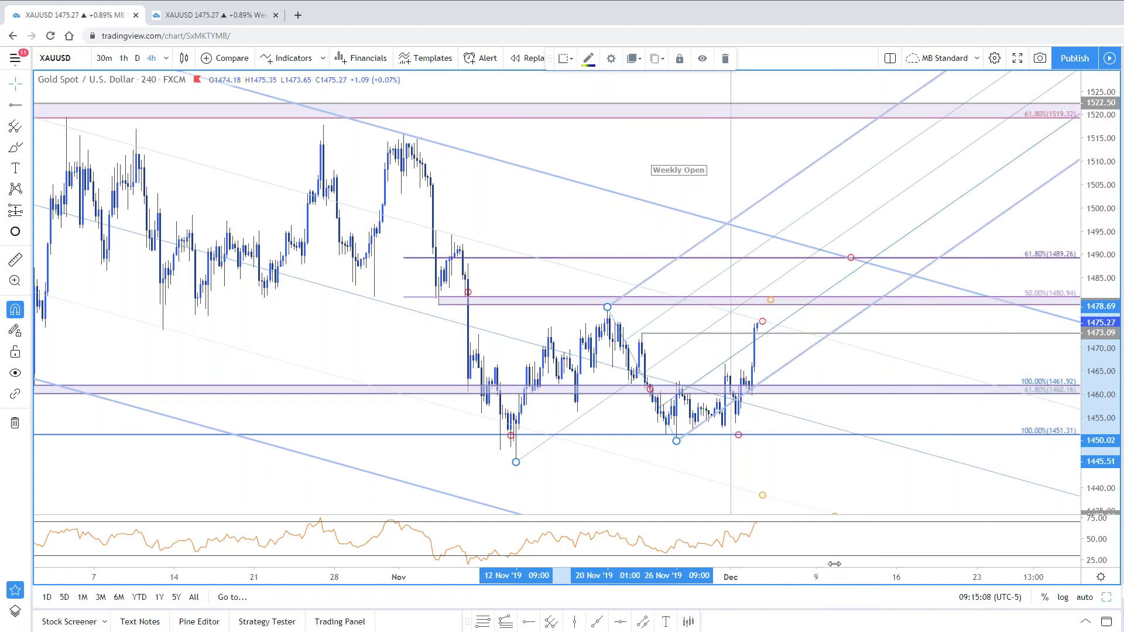
pyautogui.rightClick(808, 353)
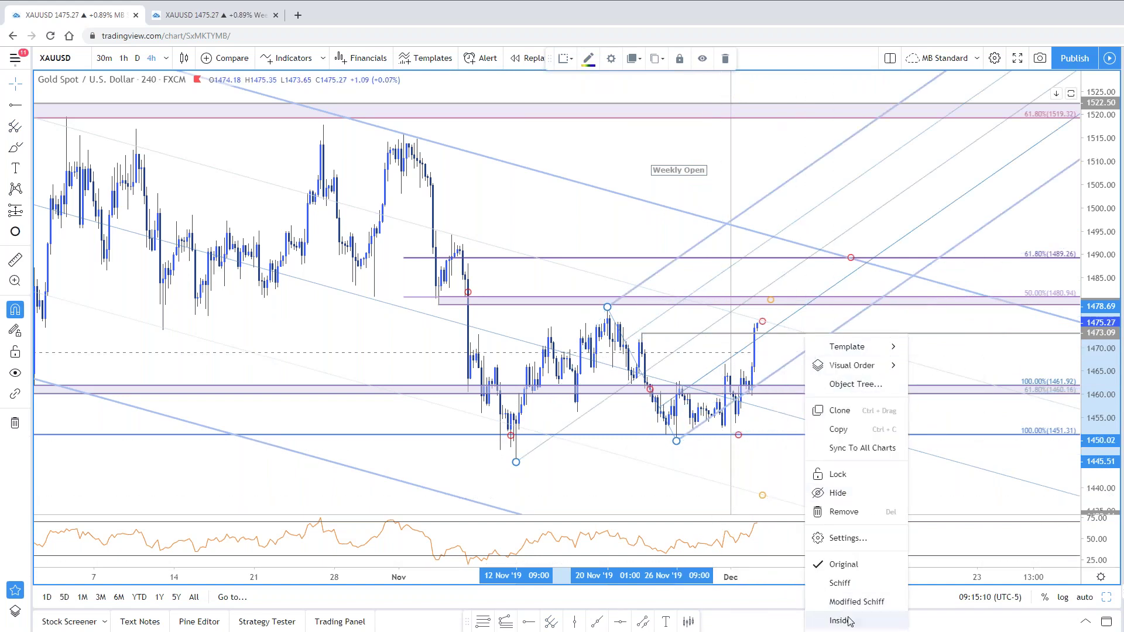
pyautogui.click(873, 602)
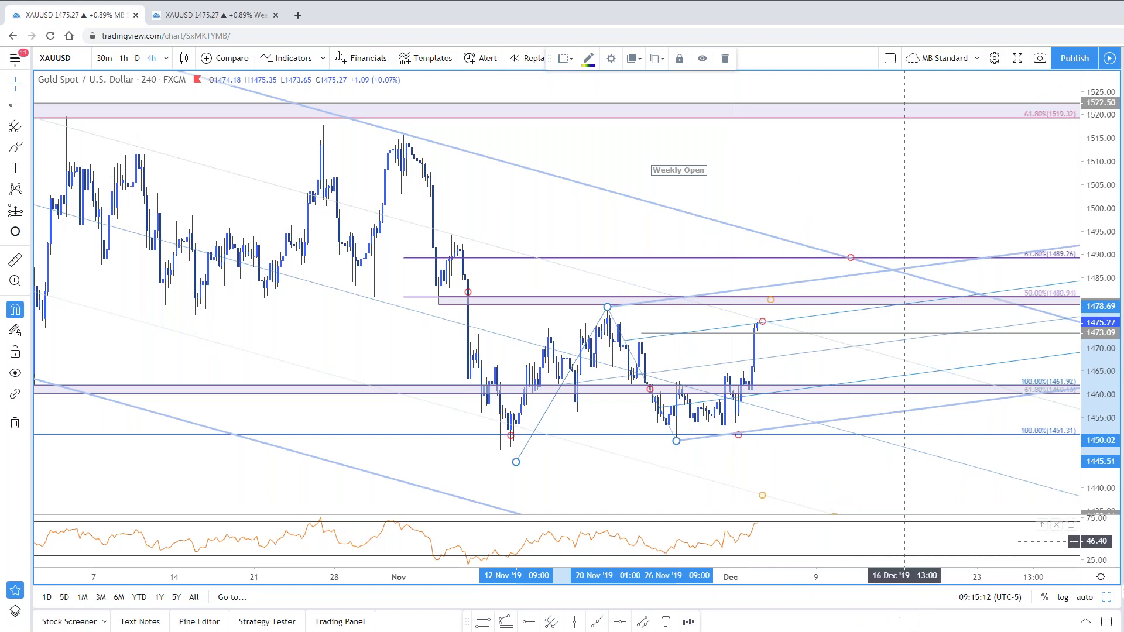
pyautogui.moveTo(625, 479); pyautogui.dragTo(510, 471)
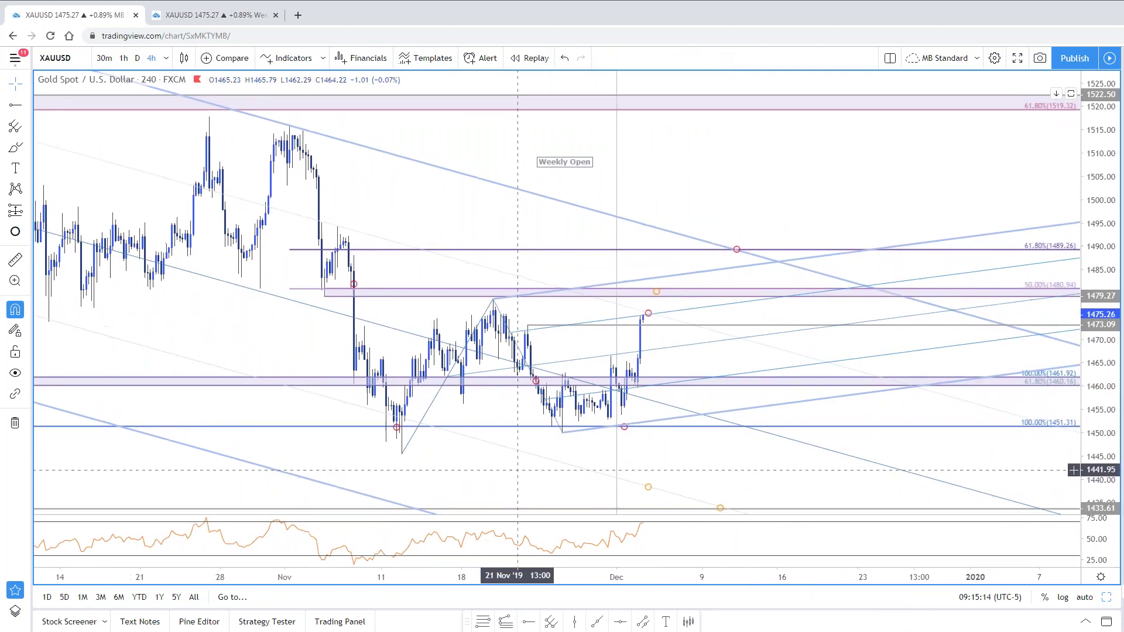
pyautogui.click(515, 346)
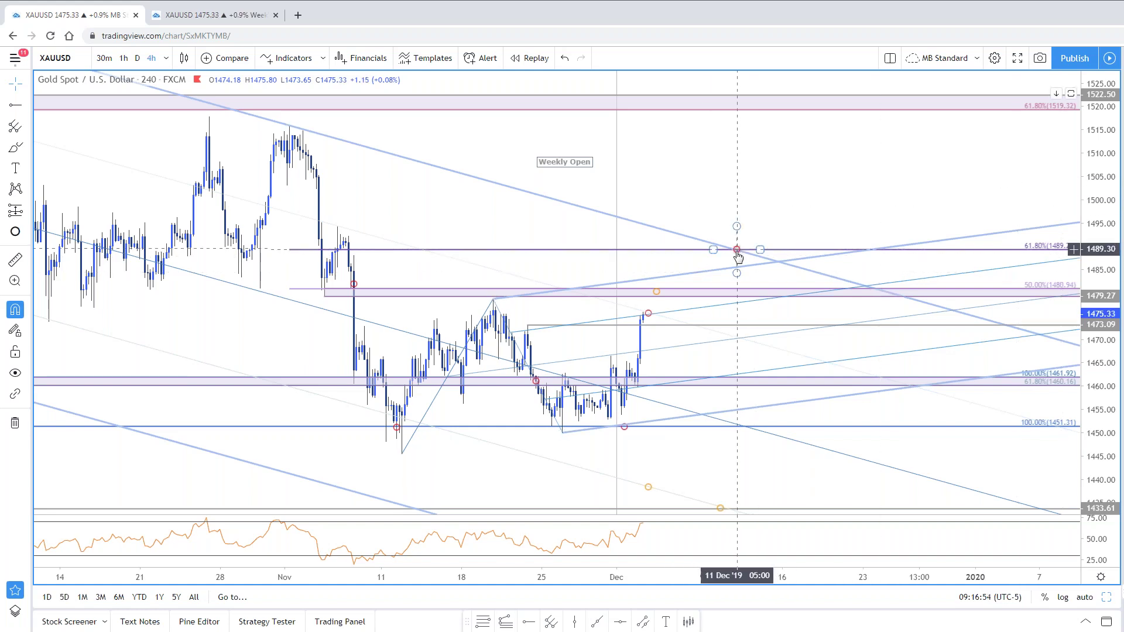
# Step: Zoom the gold 4h chart, check the pitchfork, then show 4h and daily charts side by side
pyautogui.scroll(-2, 764, 397)
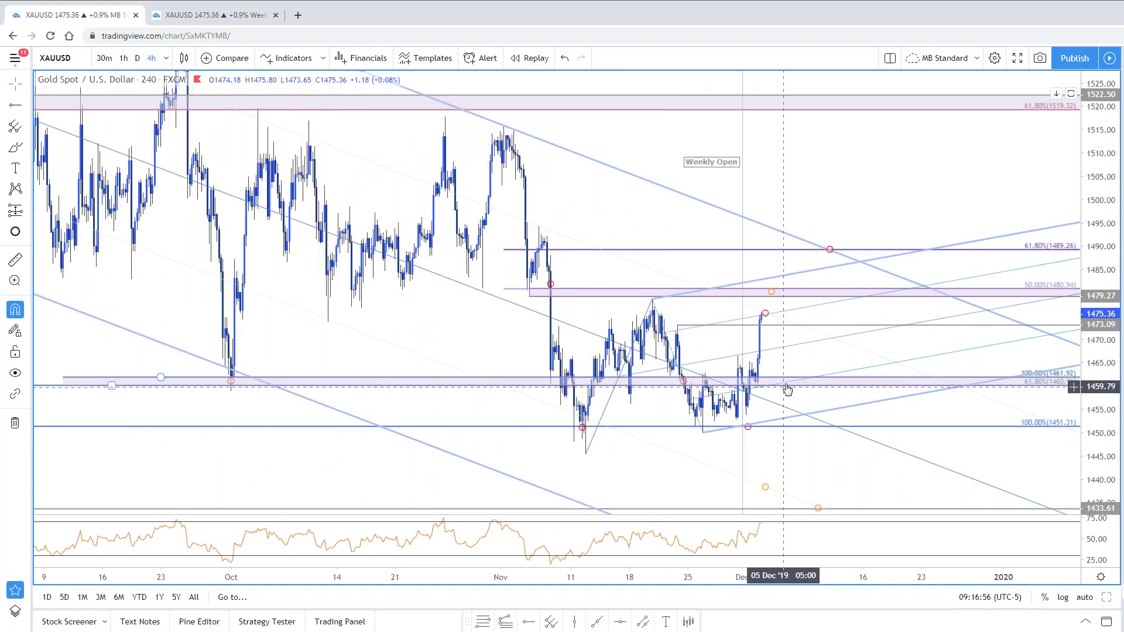
pyautogui.scroll(2, 787, 389)
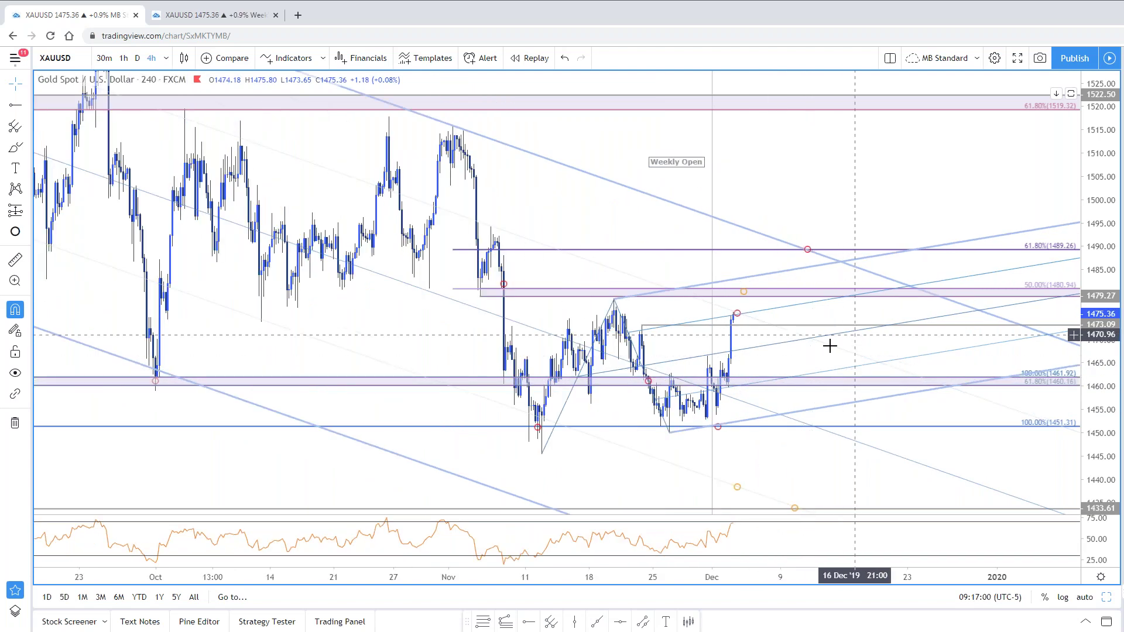
pyautogui.scroll(1, 828, 344)
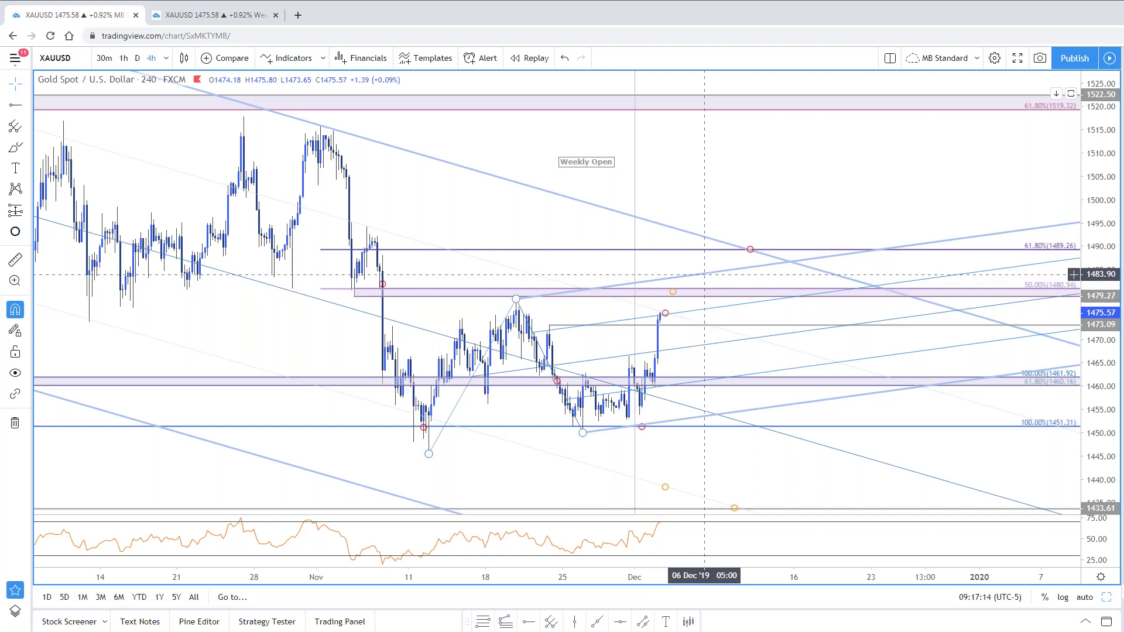
pyautogui.click(711, 285)
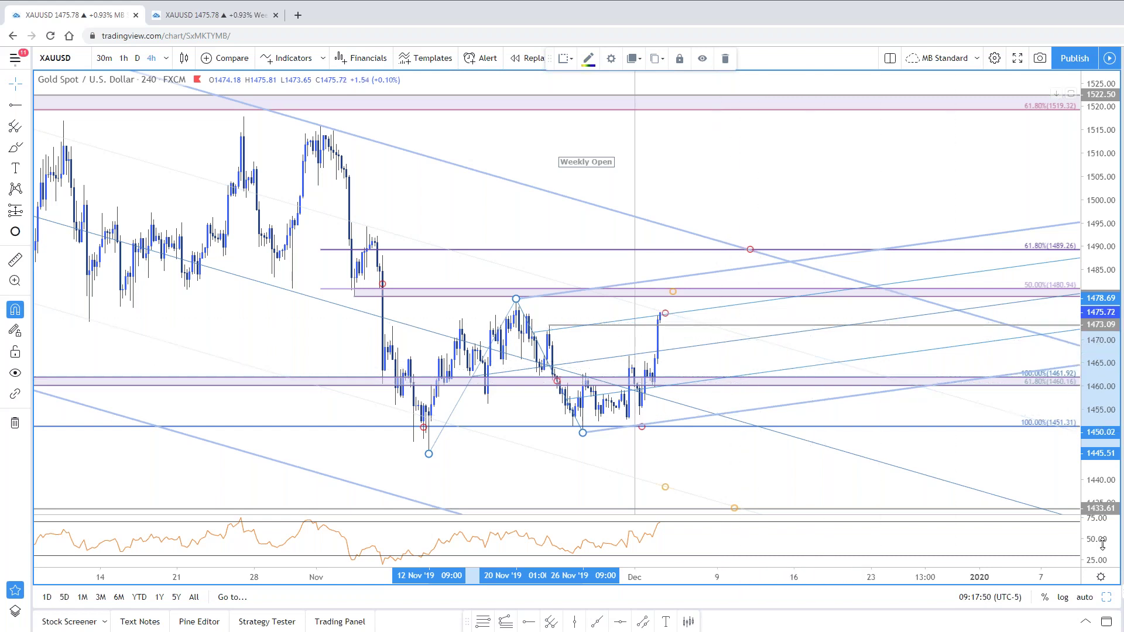
pyautogui.hotkey('alt', 'Return')
pyautogui.scroll(-1, 961, 406)
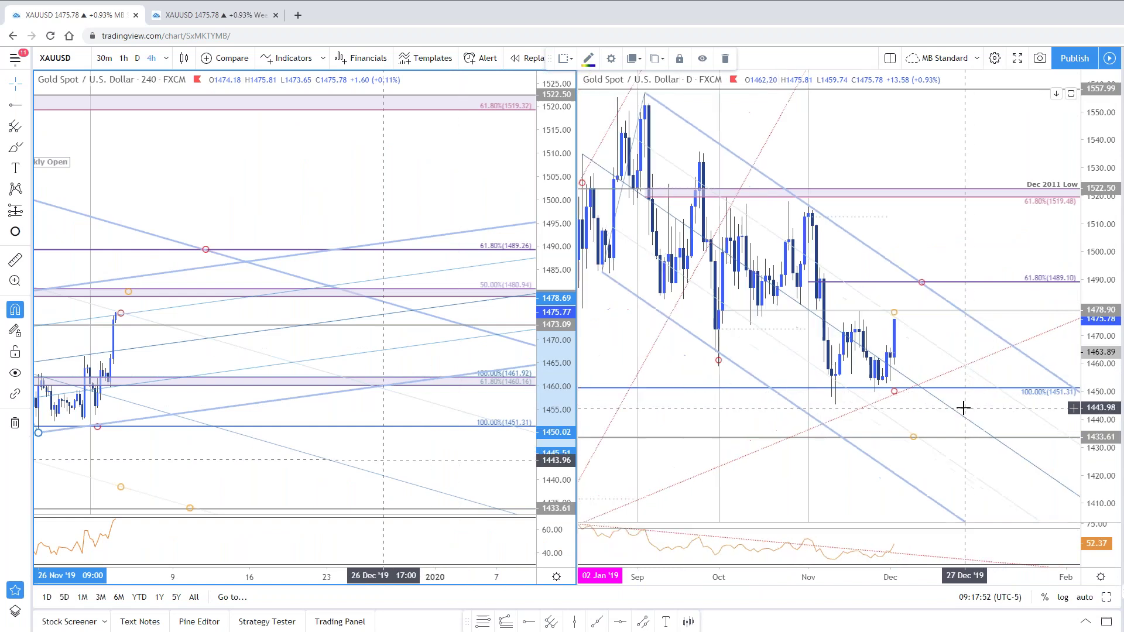
pyautogui.click(232, 18)
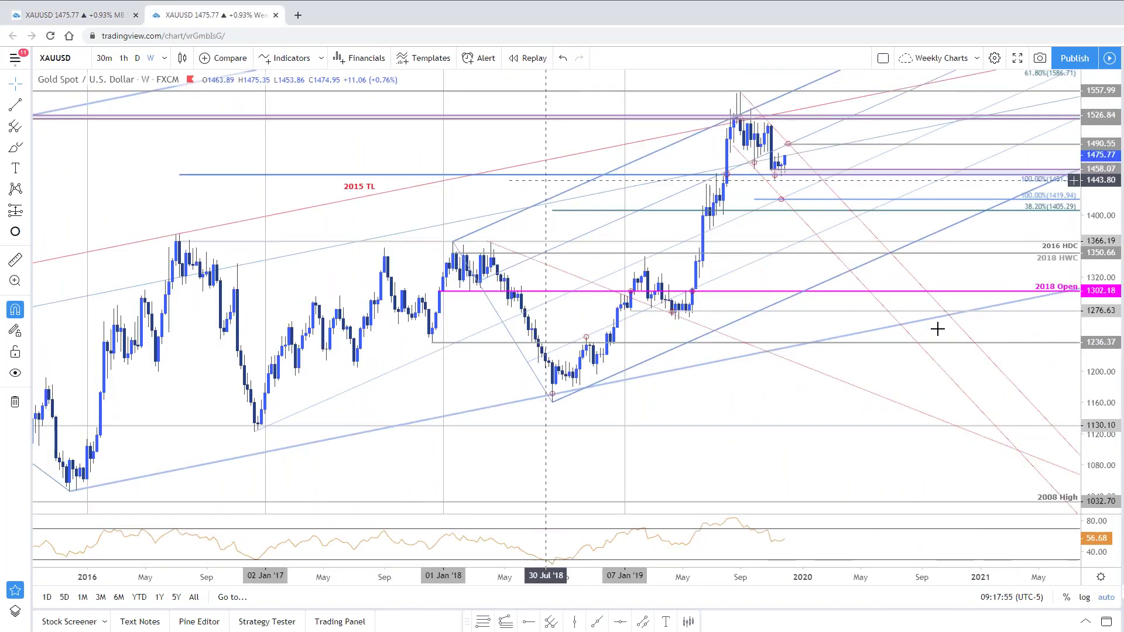
pyautogui.scroll(1, 908, 287)
pyautogui.scroll(-3, 800, 436)
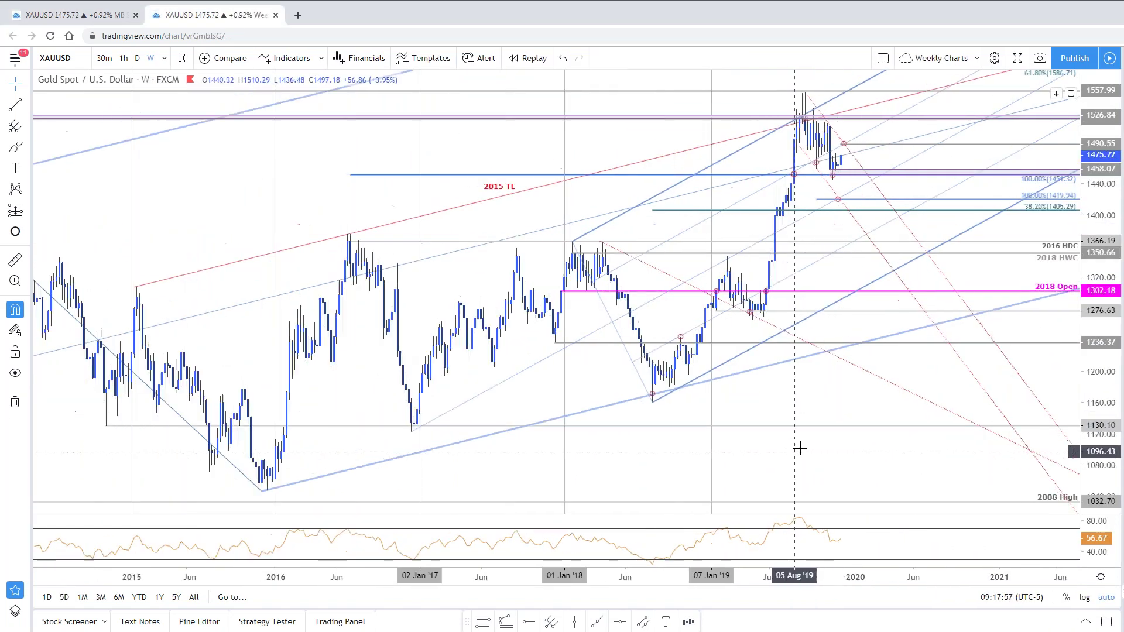
pyautogui.moveTo(1049, 386); pyautogui.dragTo(985, 406)
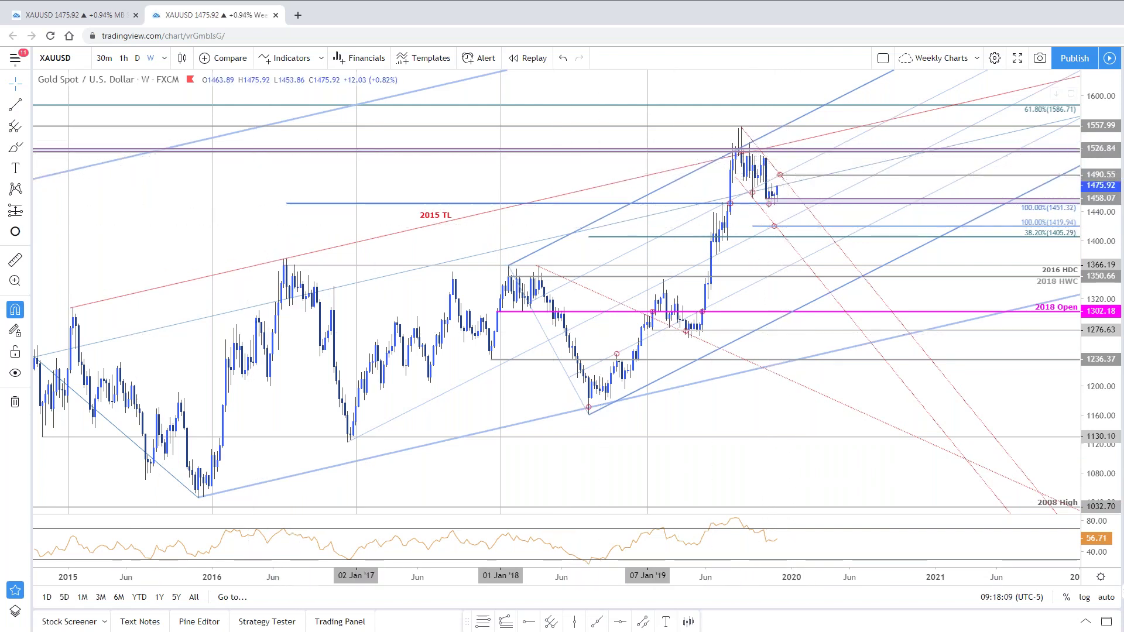
pyautogui.click(67, 15)
pyautogui.moveTo(298, 163); pyautogui.dragTo(594, 167)
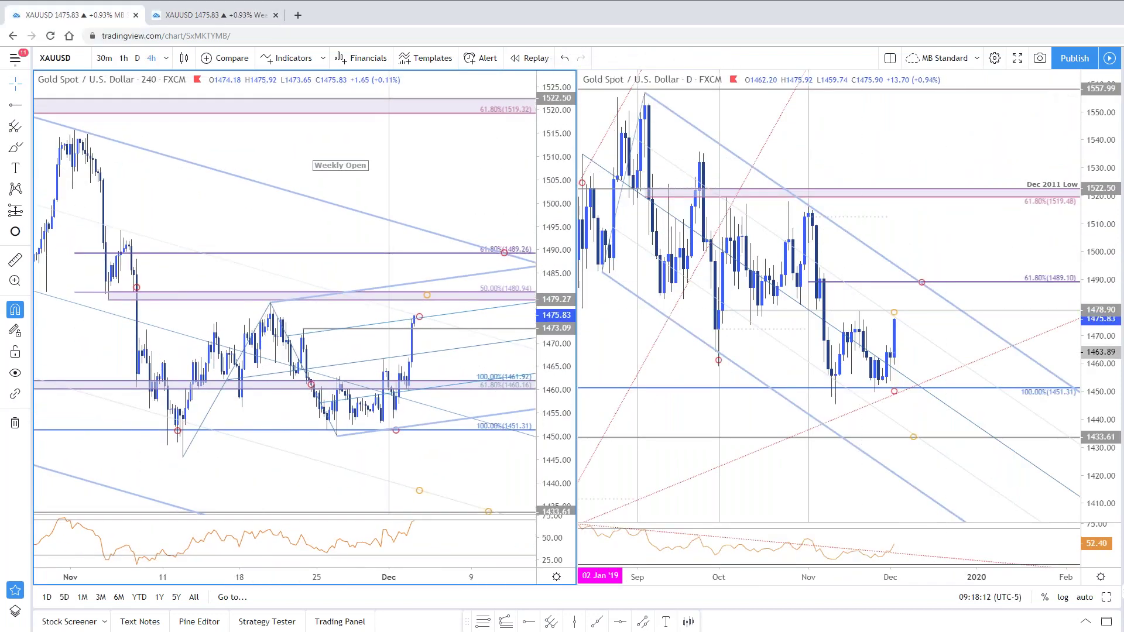
# Step: Load EURUSD on both charts and compress the 4h price scale to show the pitchfork
pyautogui.press('Down')
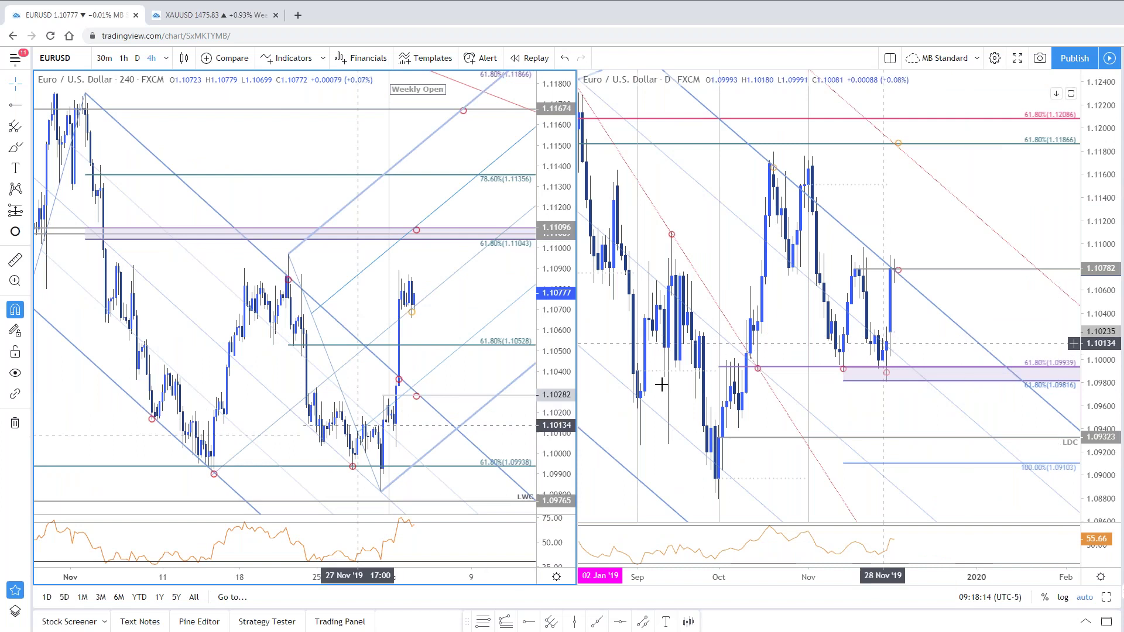
pyautogui.moveTo(563, 282); pyautogui.dragTo(563, 310)
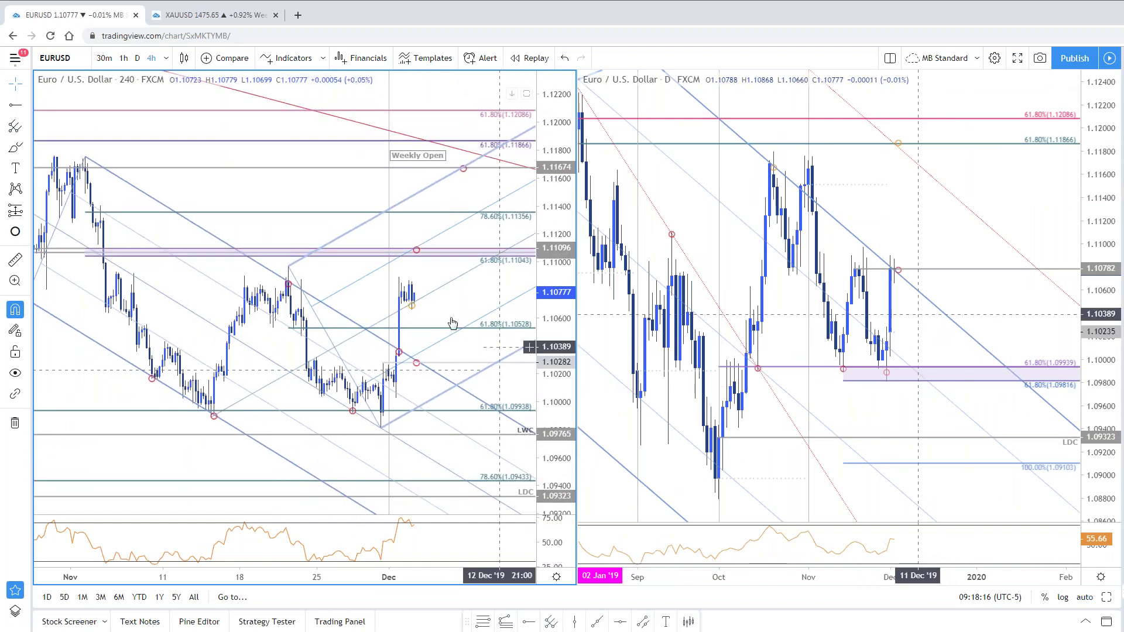
pyautogui.moveTo(452, 321); pyautogui.dragTo(468, 312)
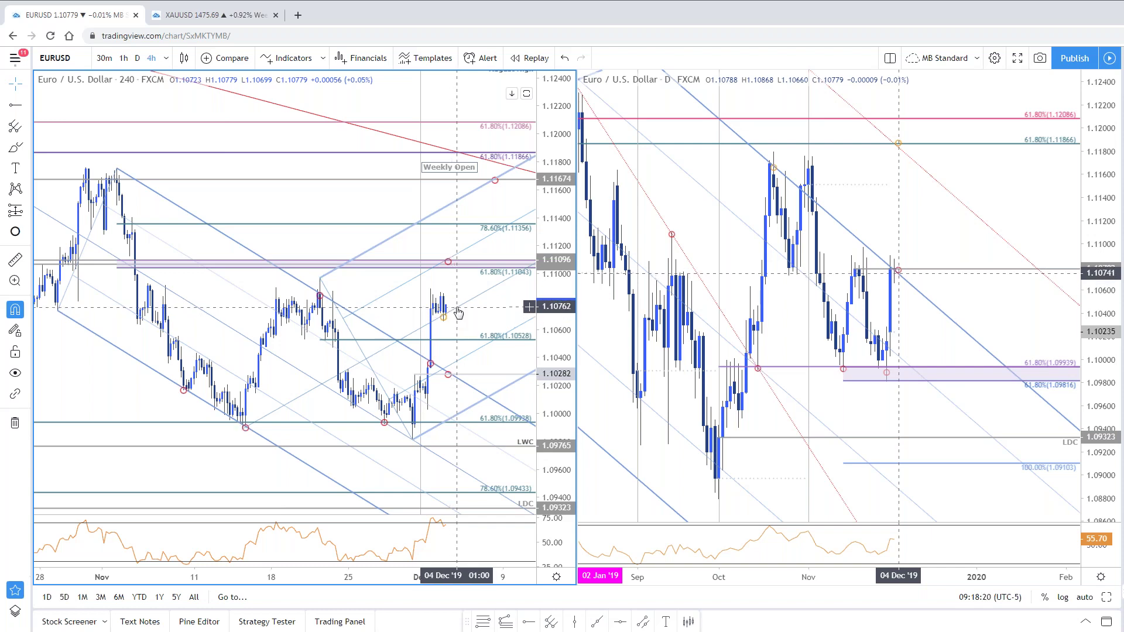
pyautogui.click(458, 314)
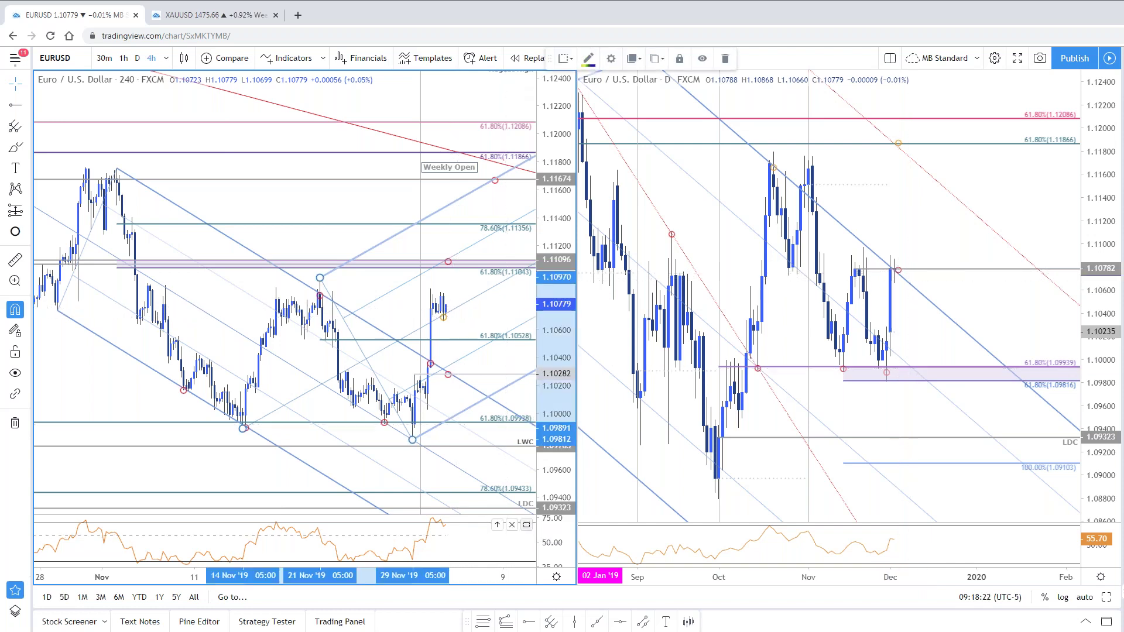